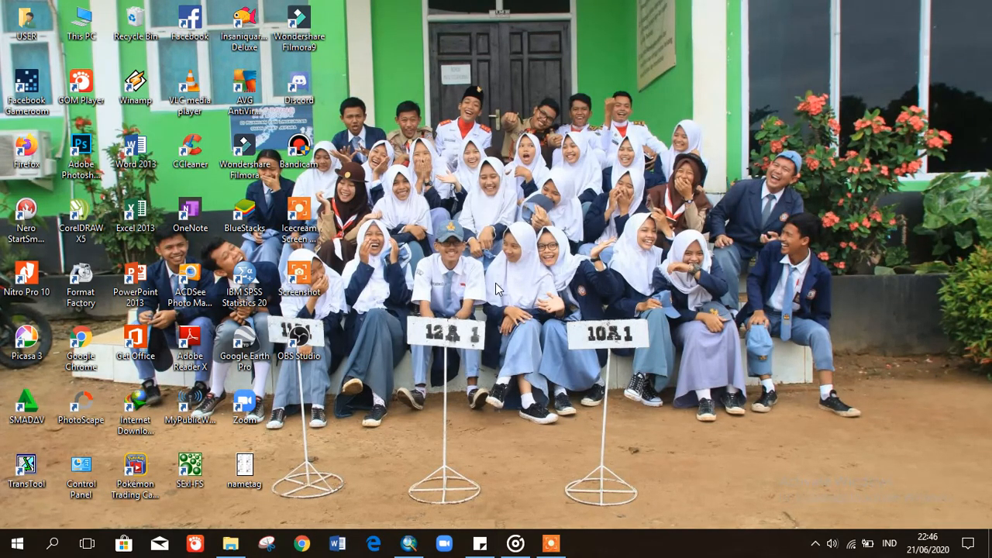
- In File Explorer, browse the UAP folder into SHP Kawasan H. Lampung and SHP Kawasan Hutan
left_click(234, 544)
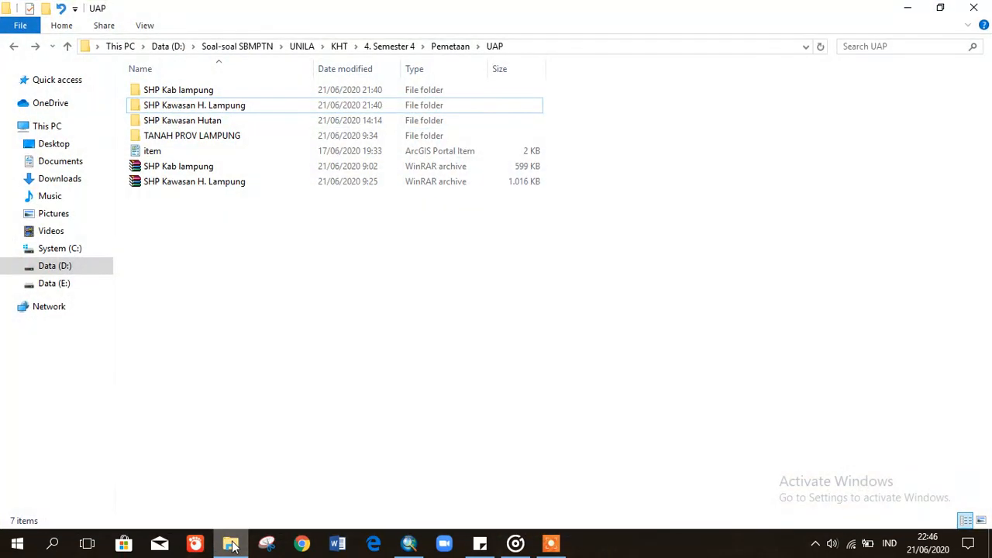
left_click(218, 93)
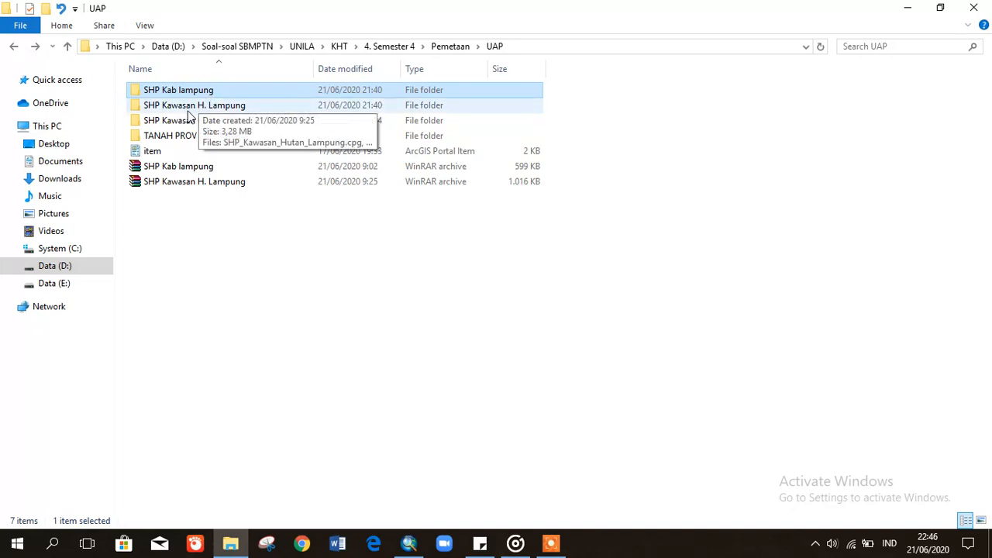
left_click(187, 112)
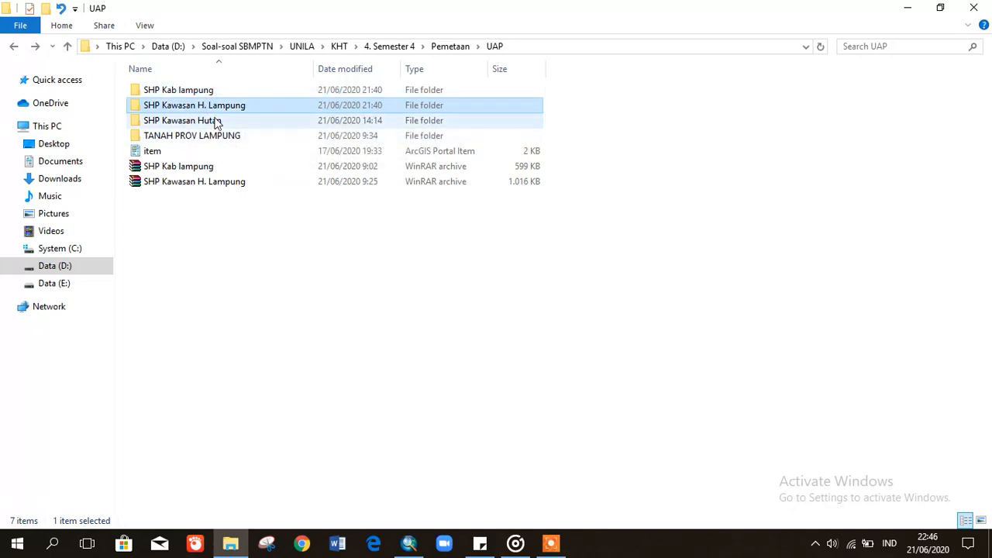
double_click(199, 120)
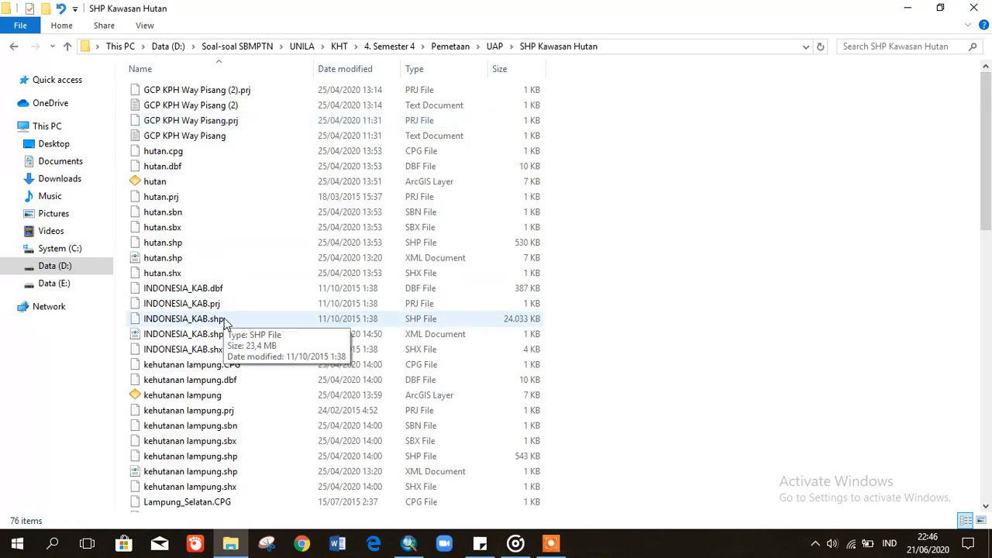
- Select INDONESIA_KAB.shp, return to the UAP folder, and bring the ArcMap window forward
left_click(225, 323)
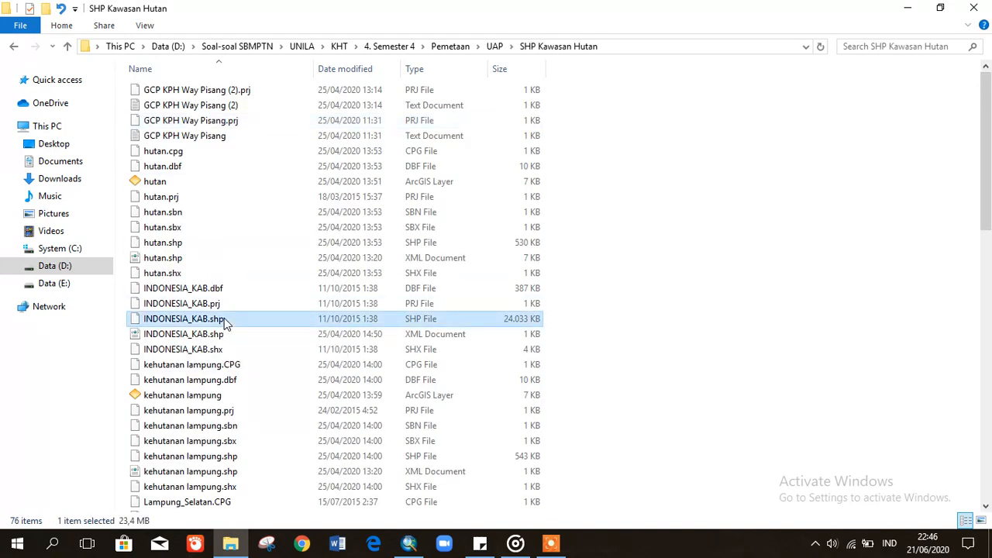
left_click(12, 68)
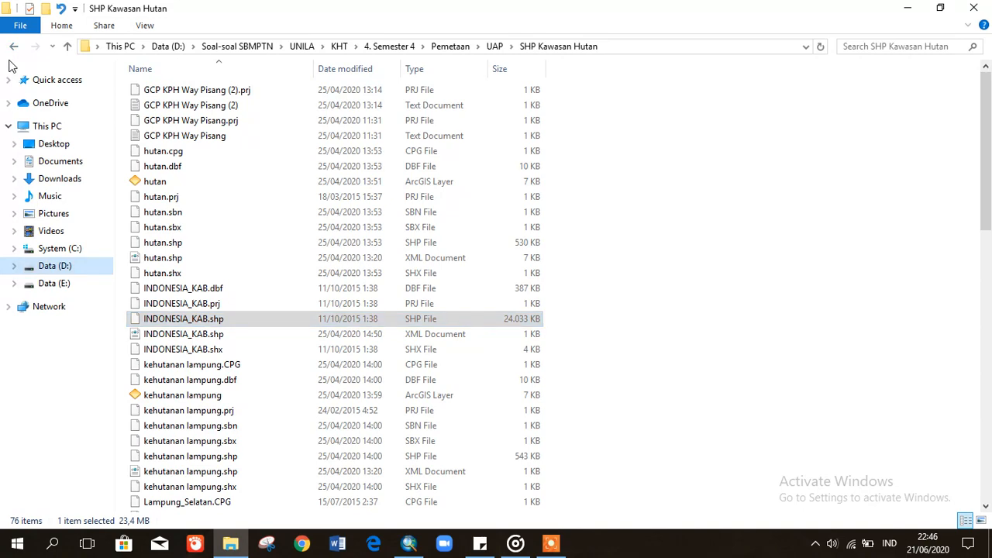
left_click(14, 47)
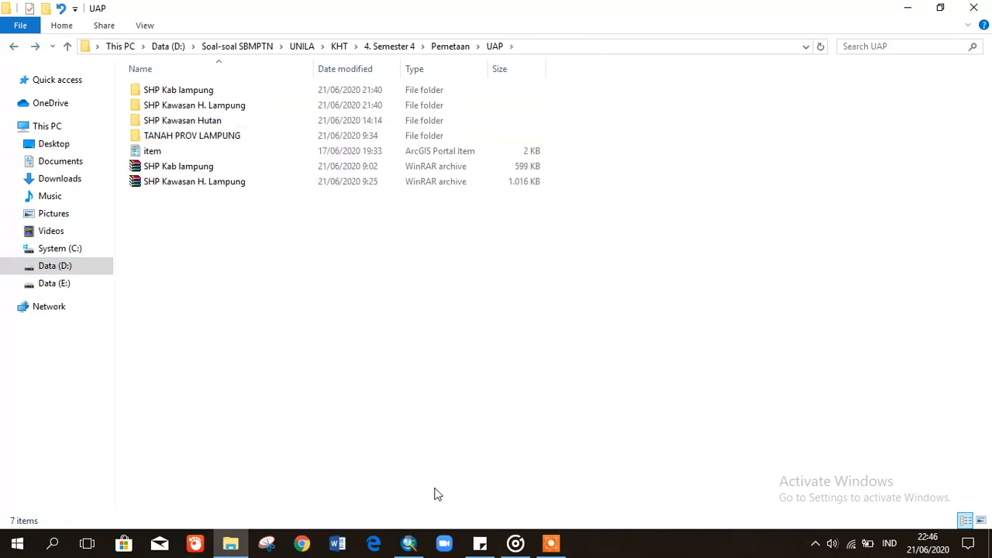
left_click(413, 549)
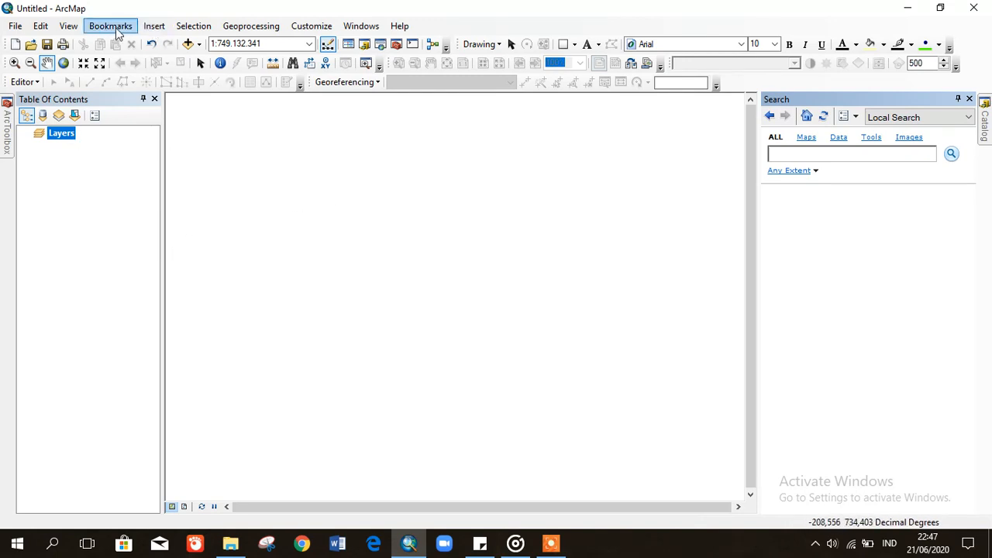
- Verify the data frame uses WGS 1984, then show the Catalog's UAP folder connections
left_click(68, 28)
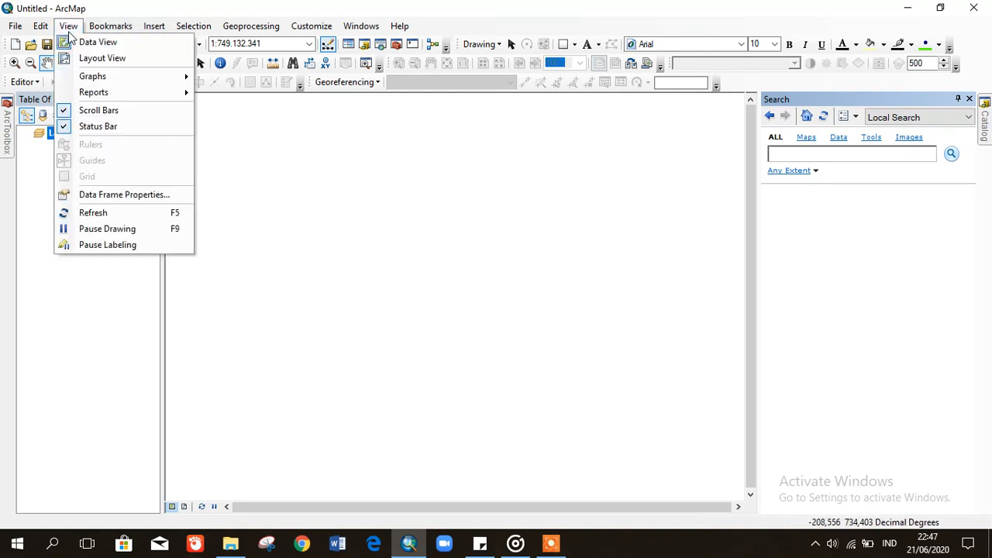
left_click(144, 201)
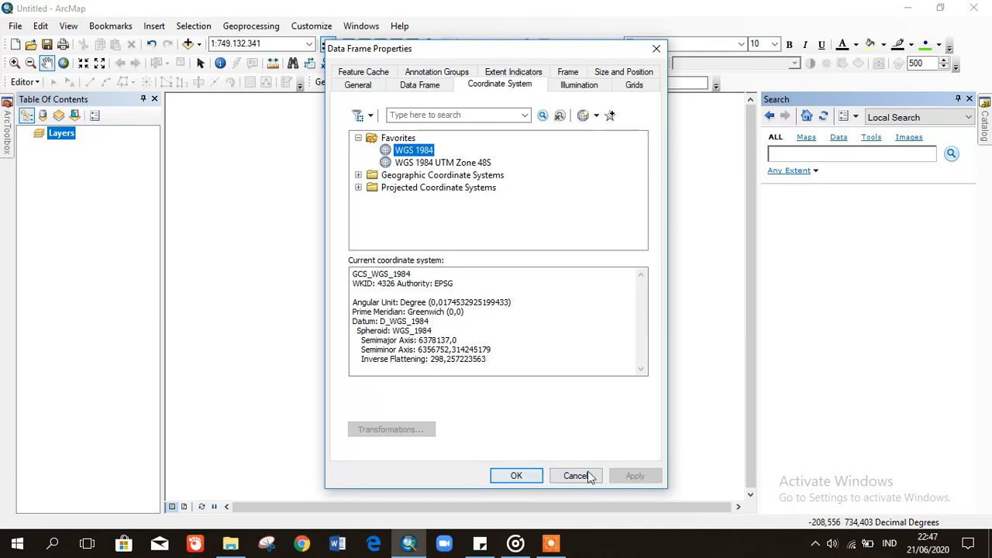
left_click(517, 475)
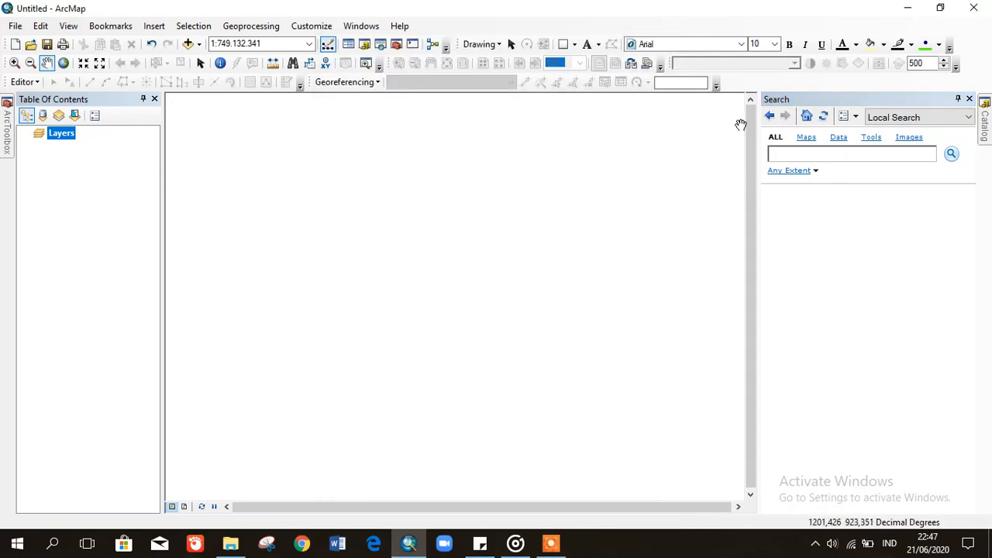
left_click(984, 135)
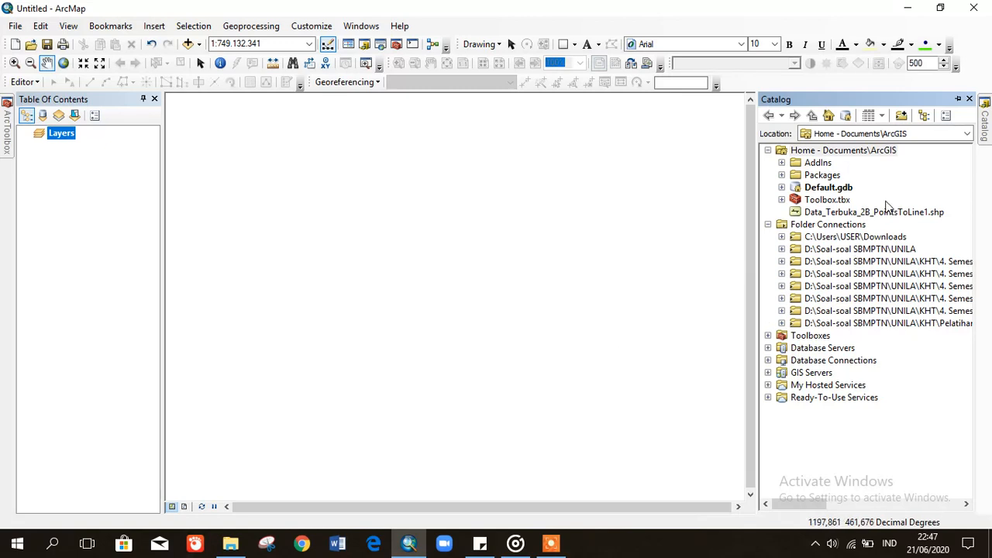
left_click(902, 116)
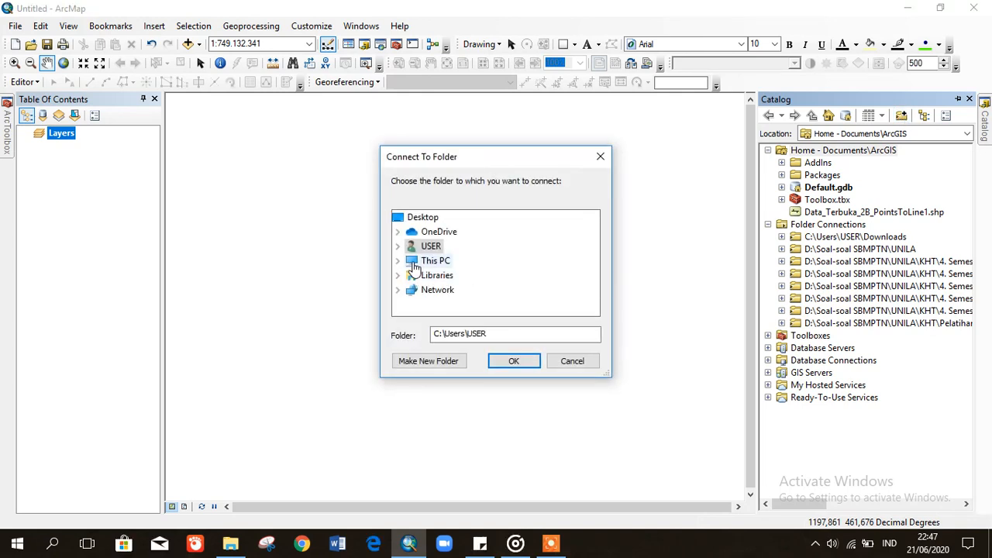
left_click(411, 261)
left_click(398, 261)
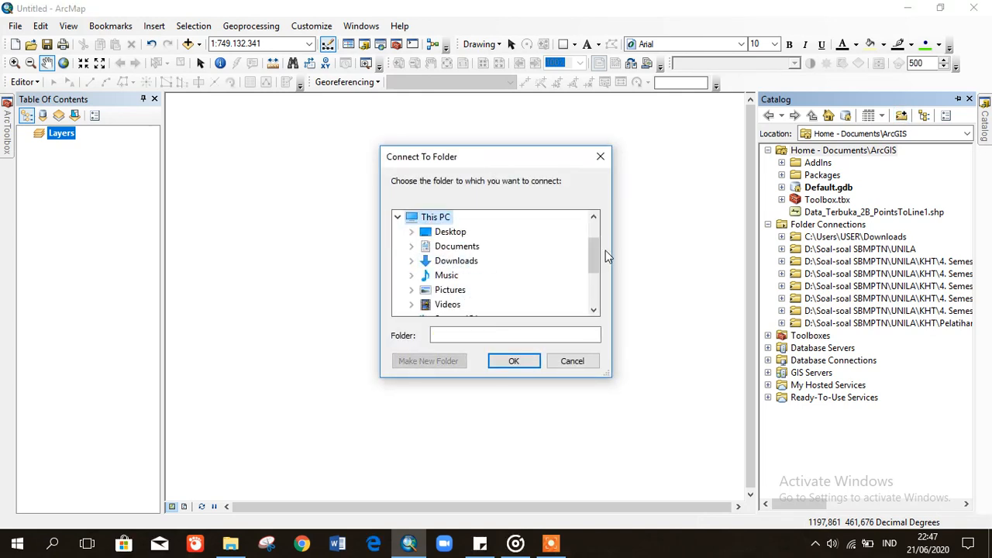
left_click_drag(595, 251, 596, 252)
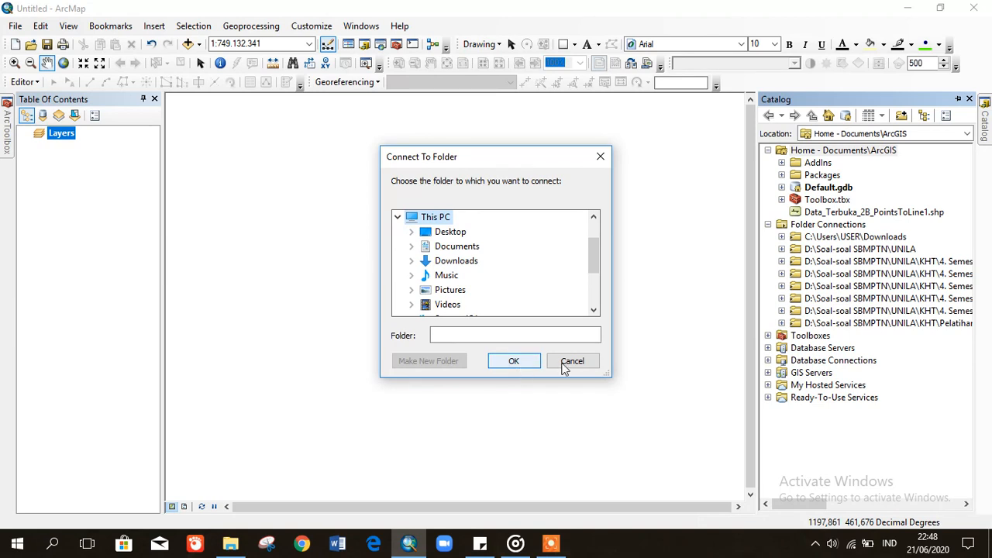
left_click(572, 361)
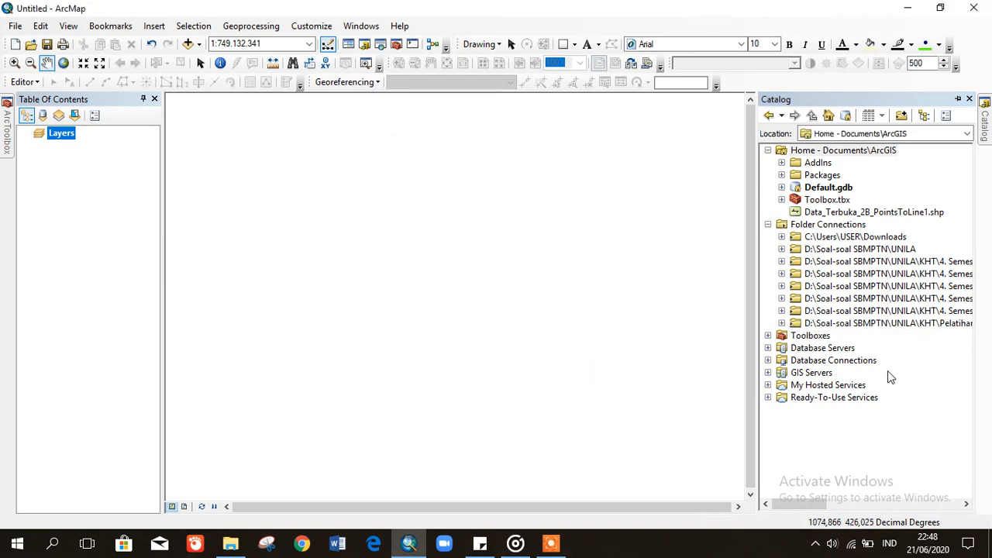
- Expand UAP and SHP Kawasan H. Lampung, and drag SHP_Kawasan_Hutan_Lampung.shp onto the map
left_click(781, 311)
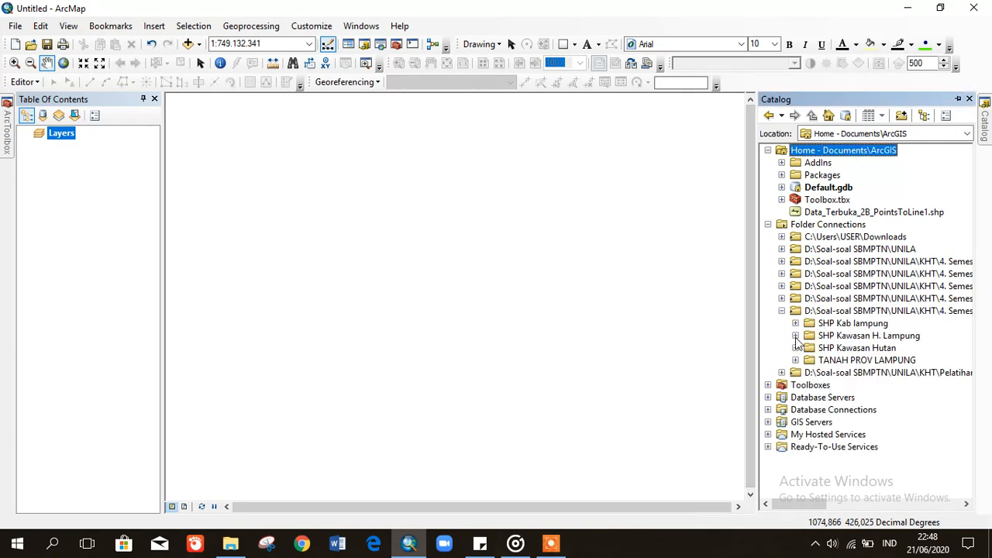
left_click(795, 335)
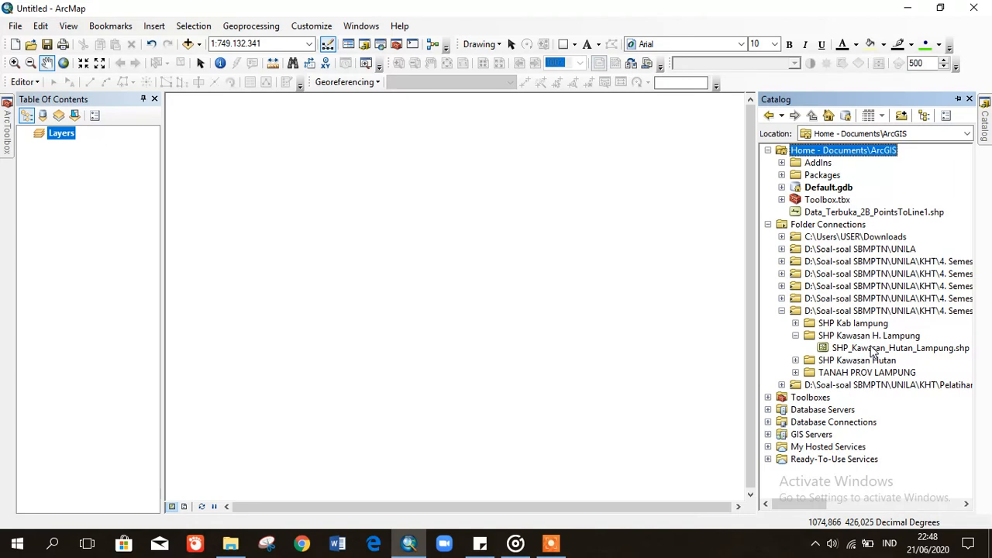
left_click(885, 350)
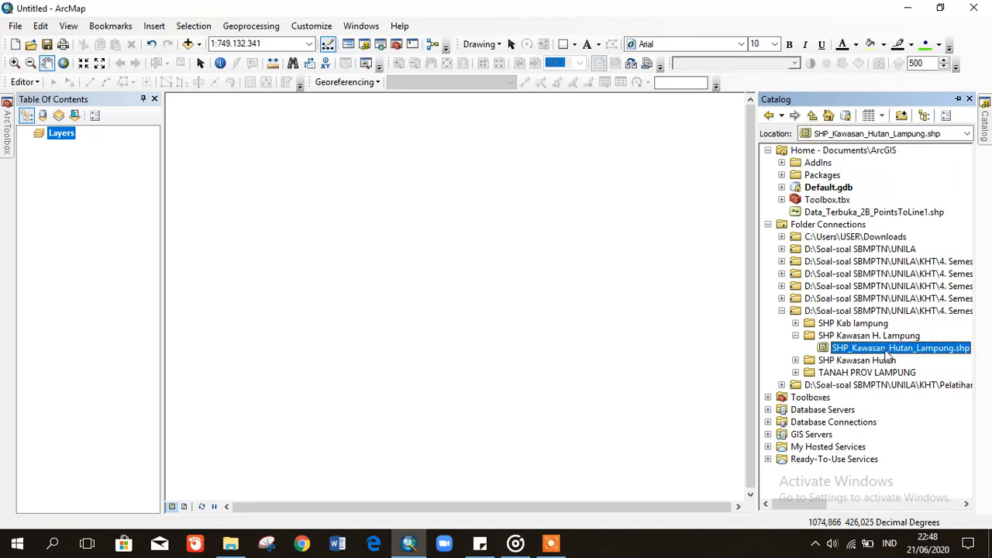
left_click_drag(568, 292, 510, 296)
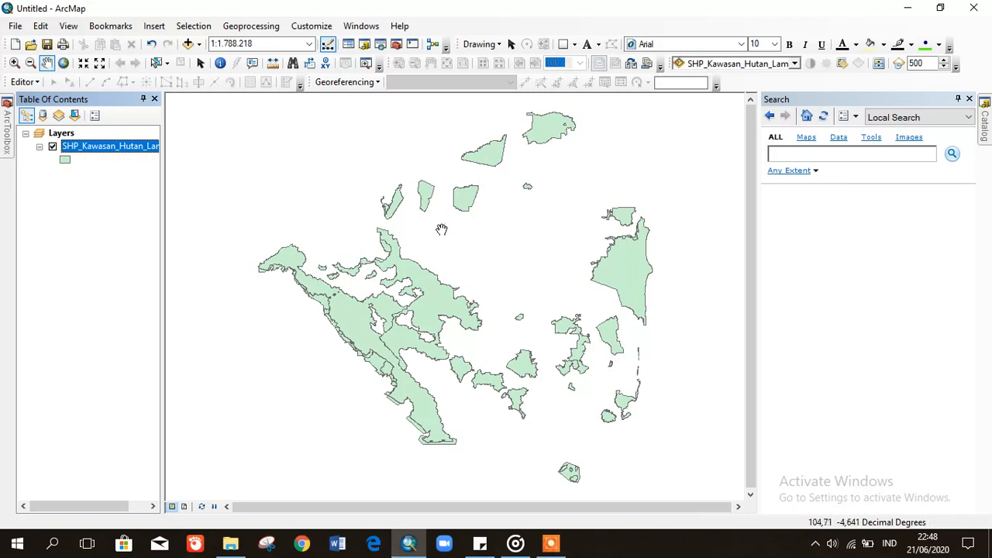
left_click(102, 260)
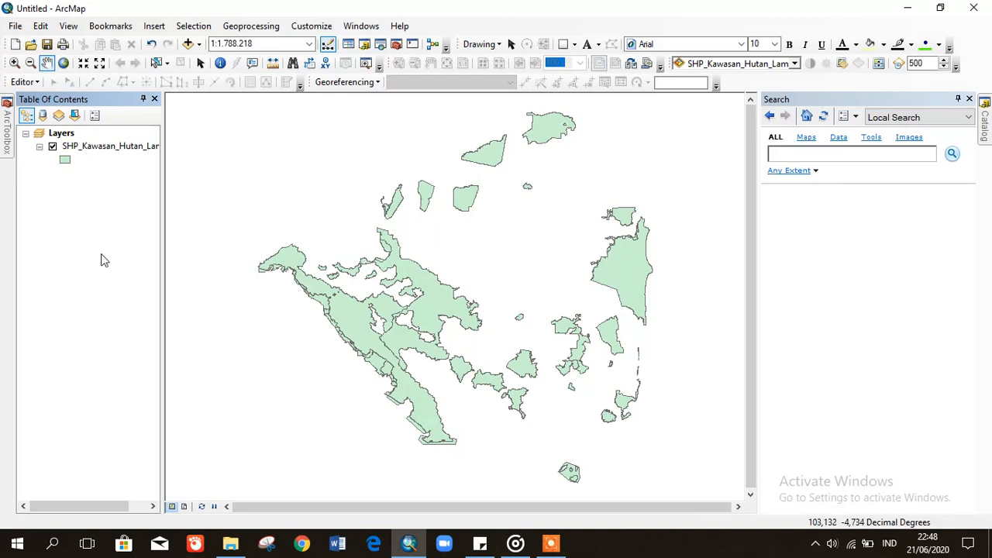
left_click(89, 148)
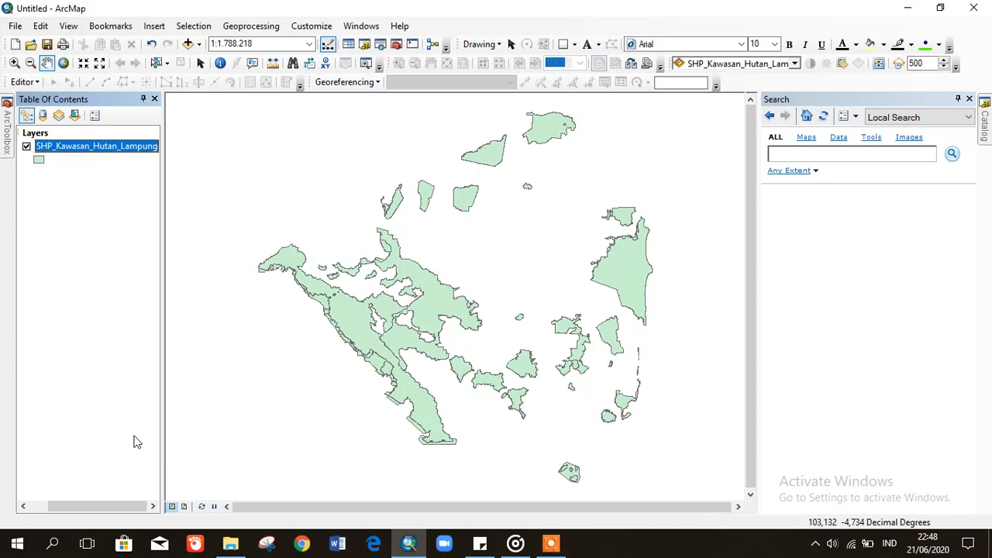
left_click_drag(136, 508, 117, 508)
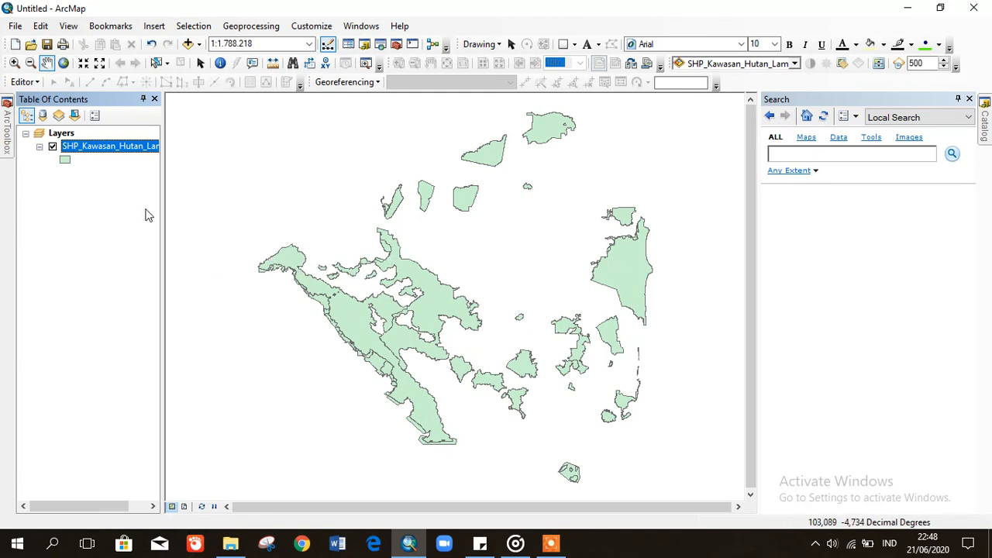
- Set the forest layer's symbol outline to width 1 in black
left_click(66, 163)
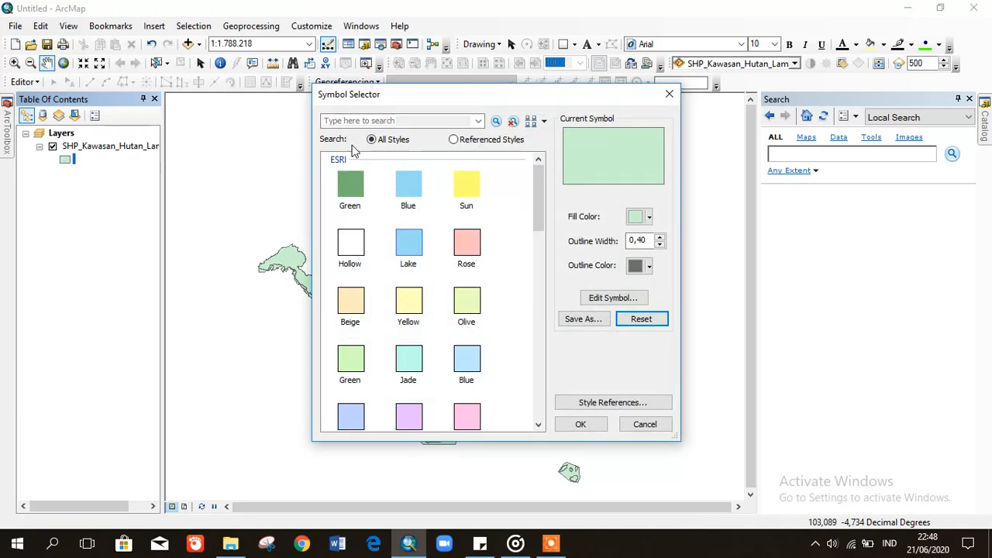
left_click(660, 237)
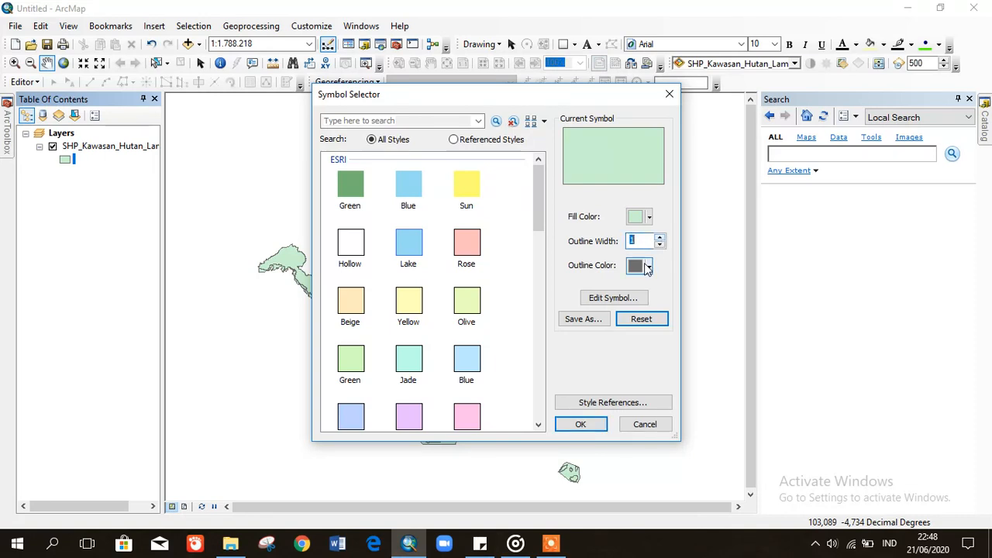
left_click(646, 267)
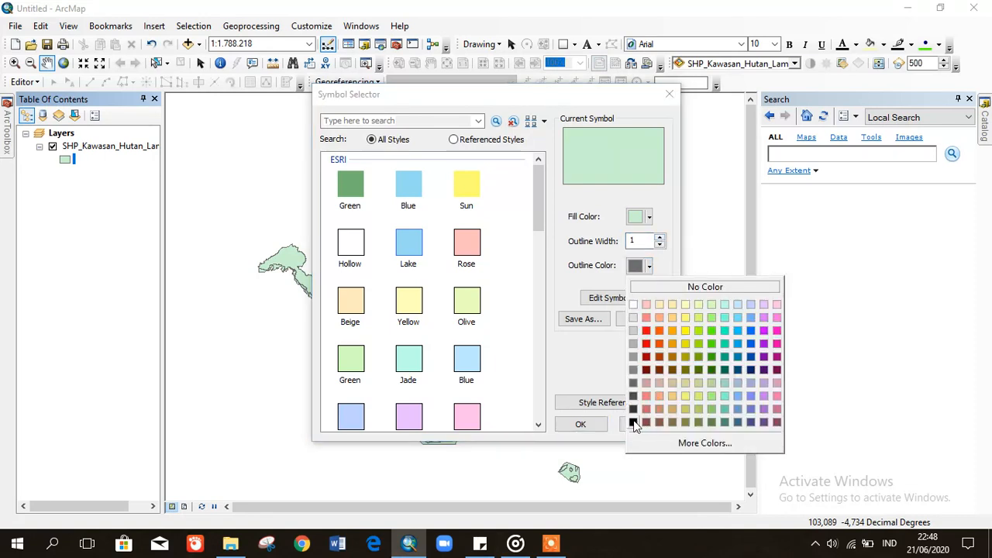
left_click(635, 426)
left_click(571, 424)
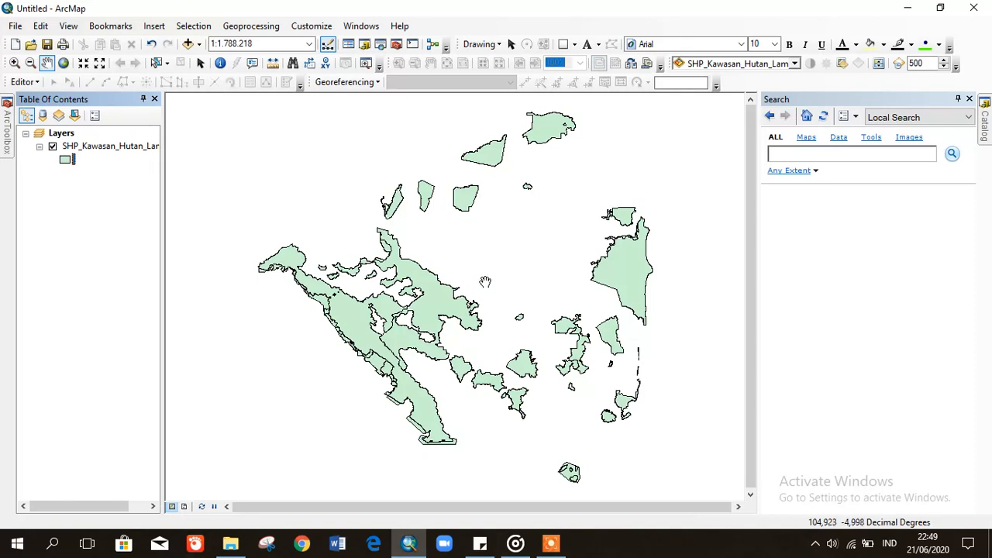
- Enable labels on SHP_Kawasan_Hutan_Lampung using the fungsi field as the label field
right_click(98, 147)
left_click(147, 449)
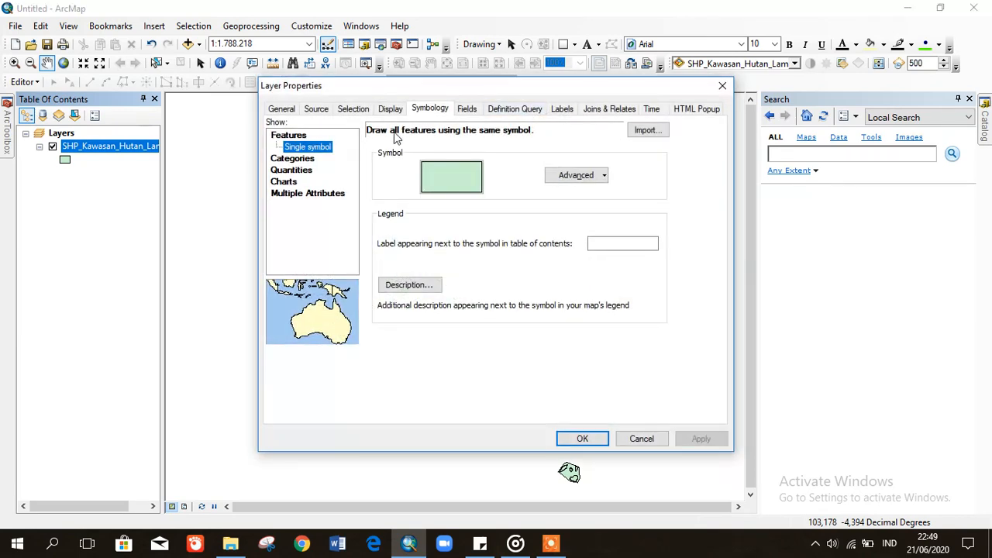
left_click(567, 109)
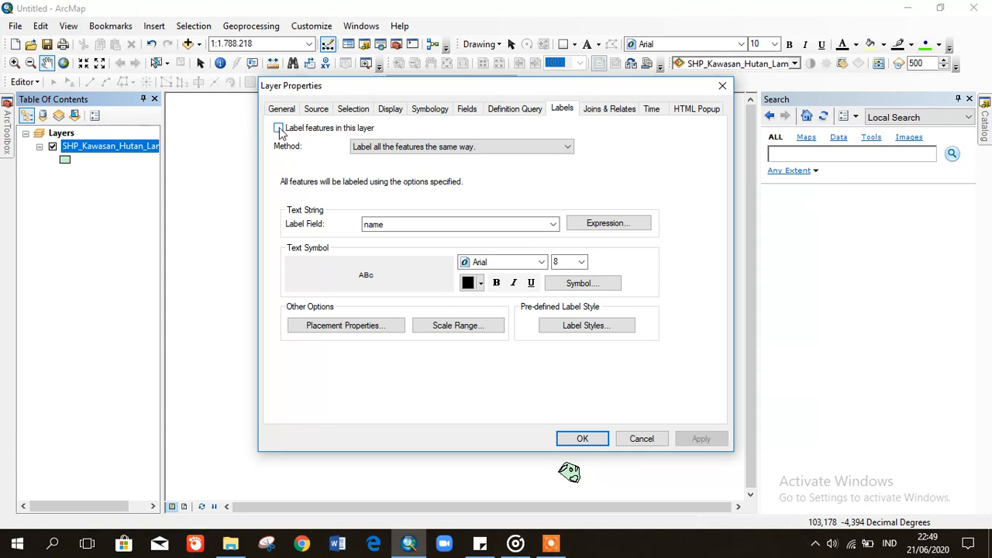
left_click(278, 128)
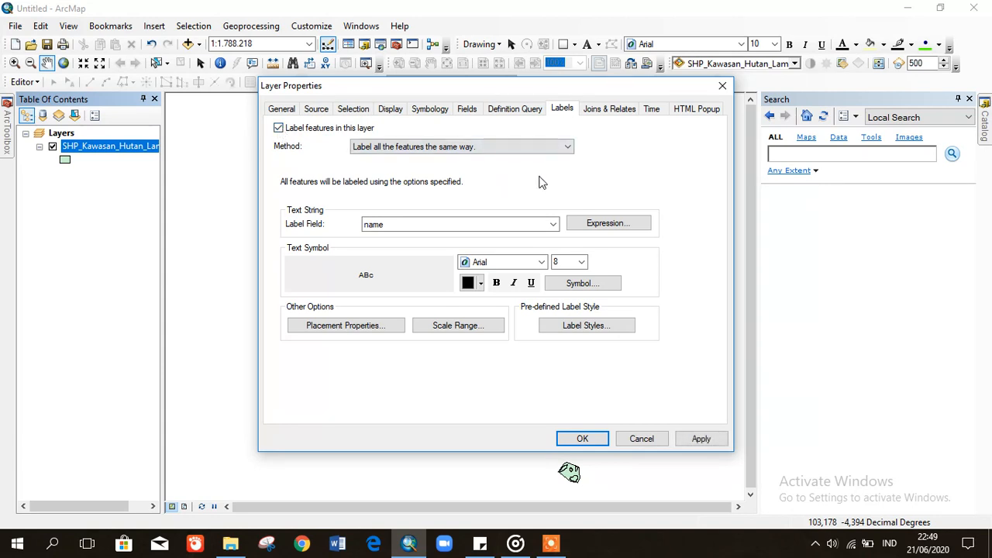
left_click(426, 226)
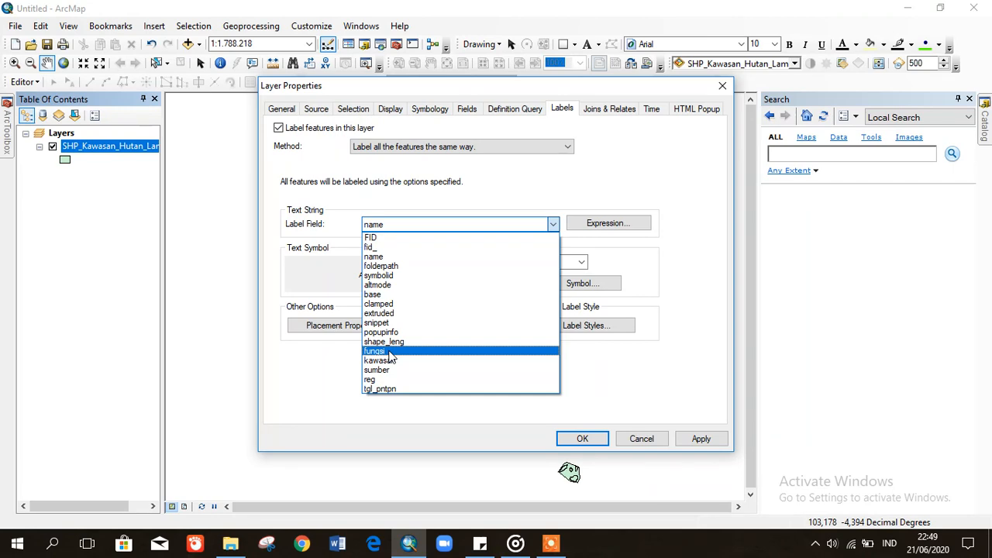
left_click(391, 353)
left_click(700, 439)
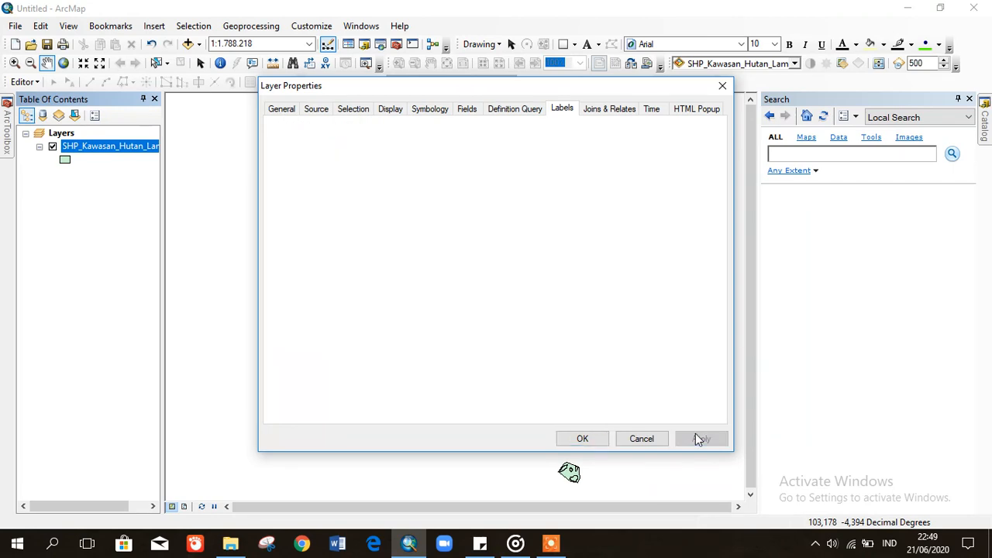
left_click(580, 439)
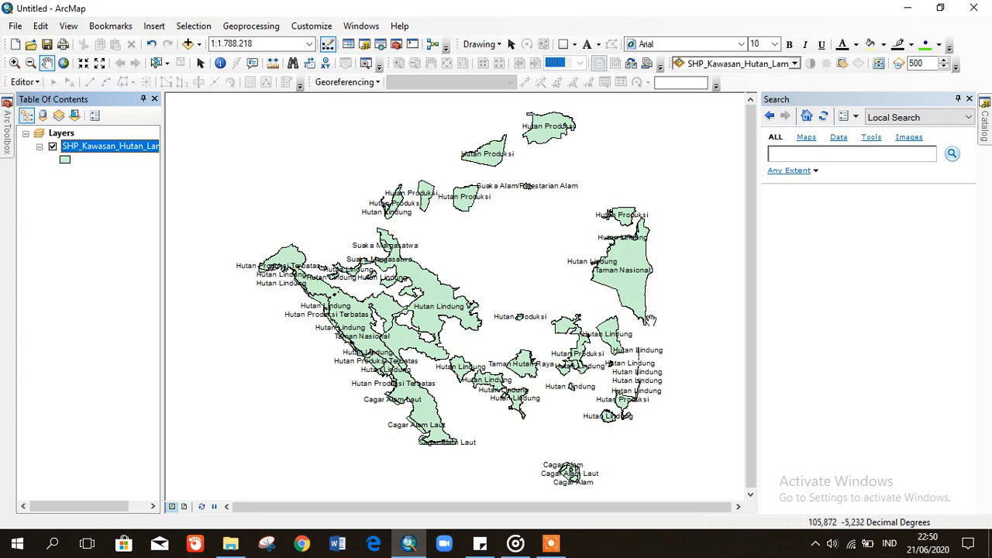
left_click(138, 248)
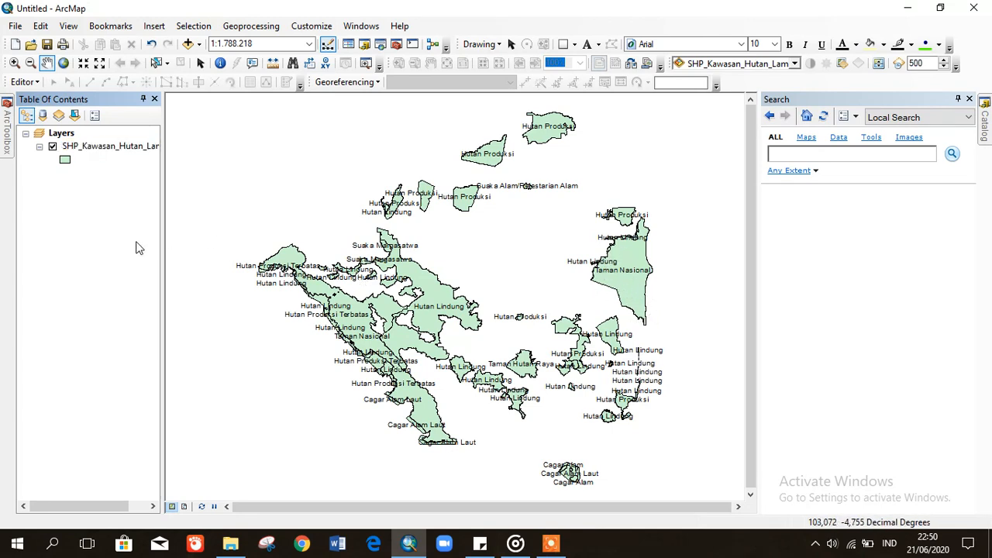
left_click(92, 149)
- Set the forest layer to Unique values on fungsi, with a black width-1 default outline
right_click(116, 152)
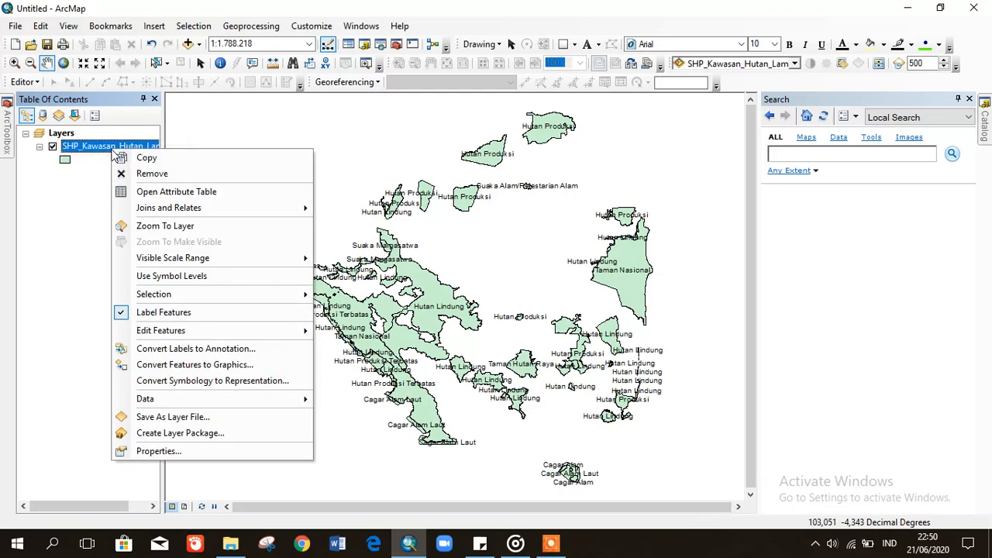
left_click(161, 448)
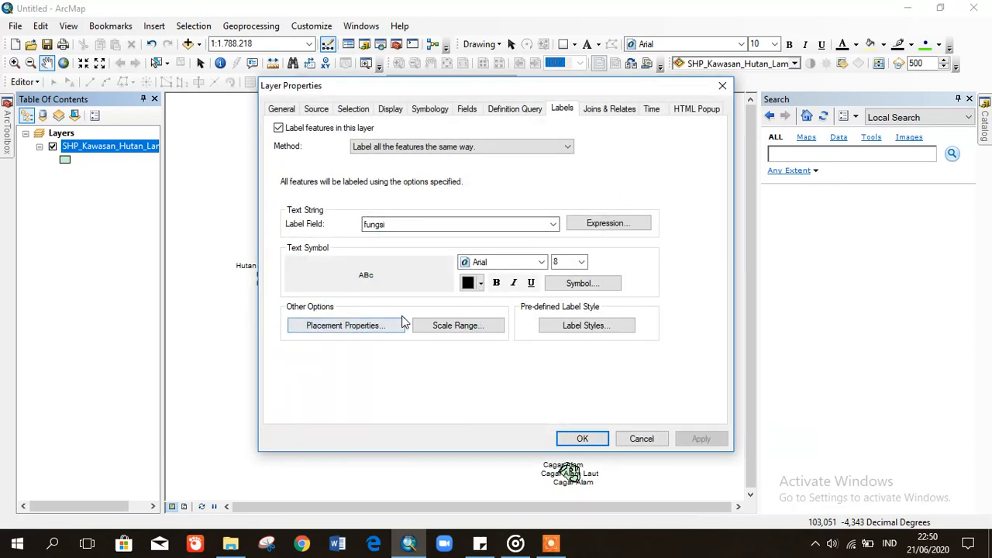
left_click(417, 111)
left_click(293, 159)
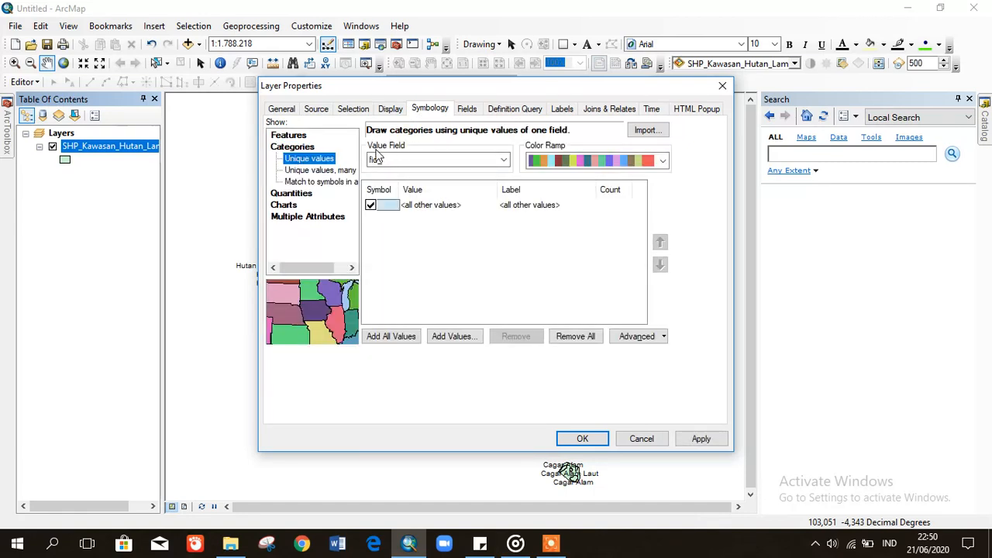
left_click(411, 160)
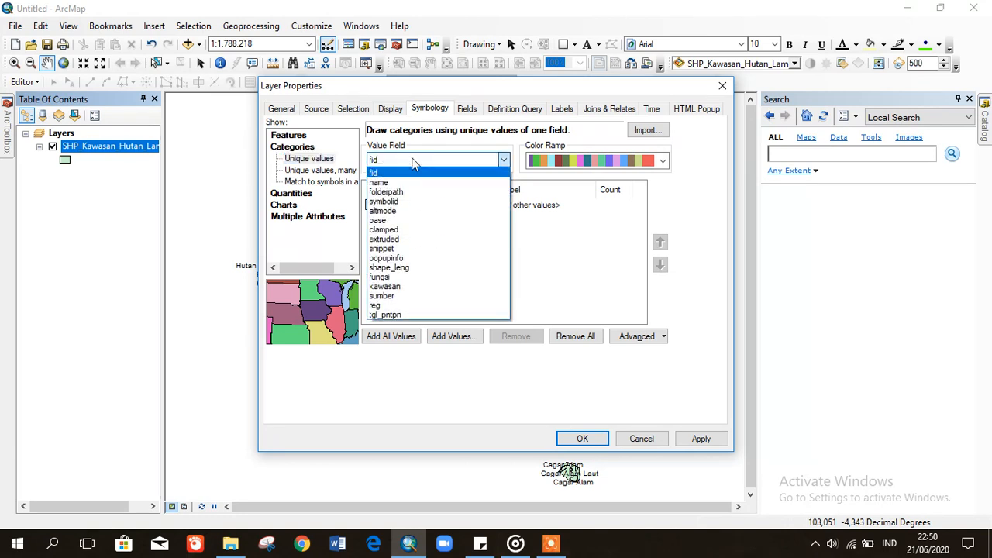
left_click(408, 277)
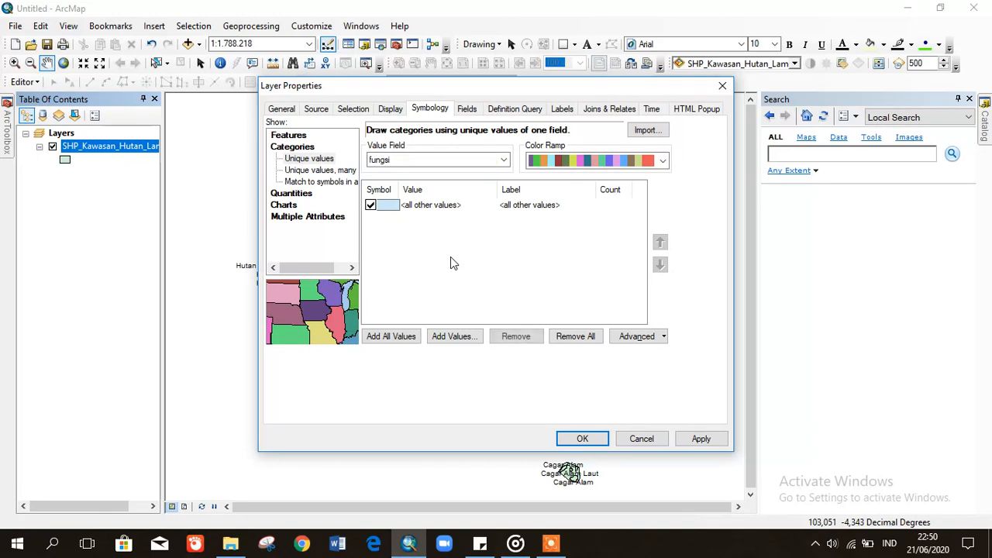
left_click(386, 206)
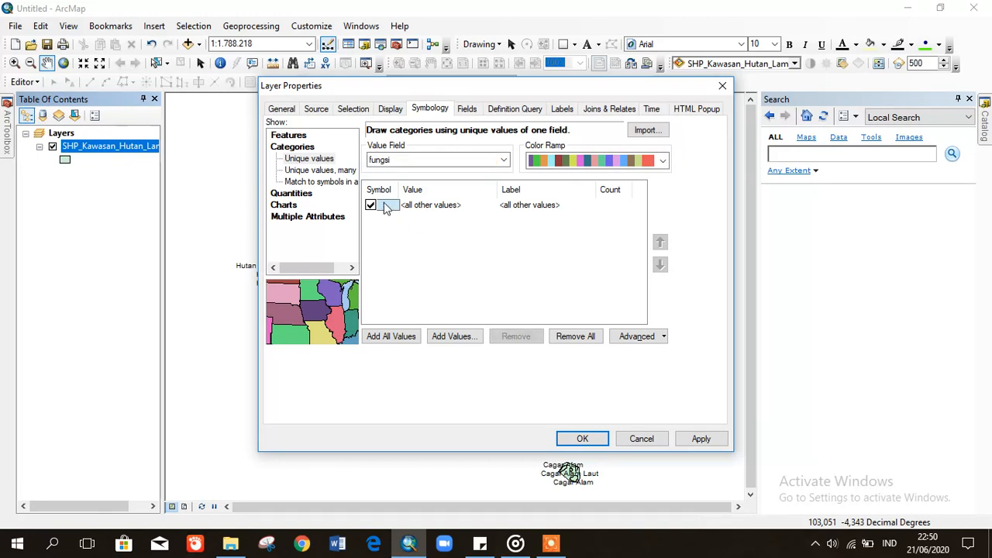
double_click(386, 206)
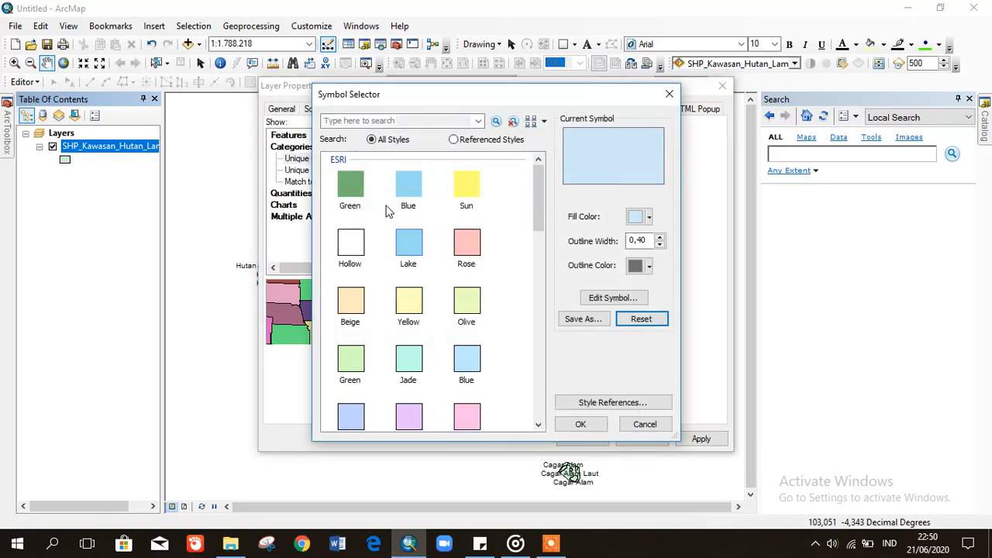
left_click(659, 238)
left_click(649, 266)
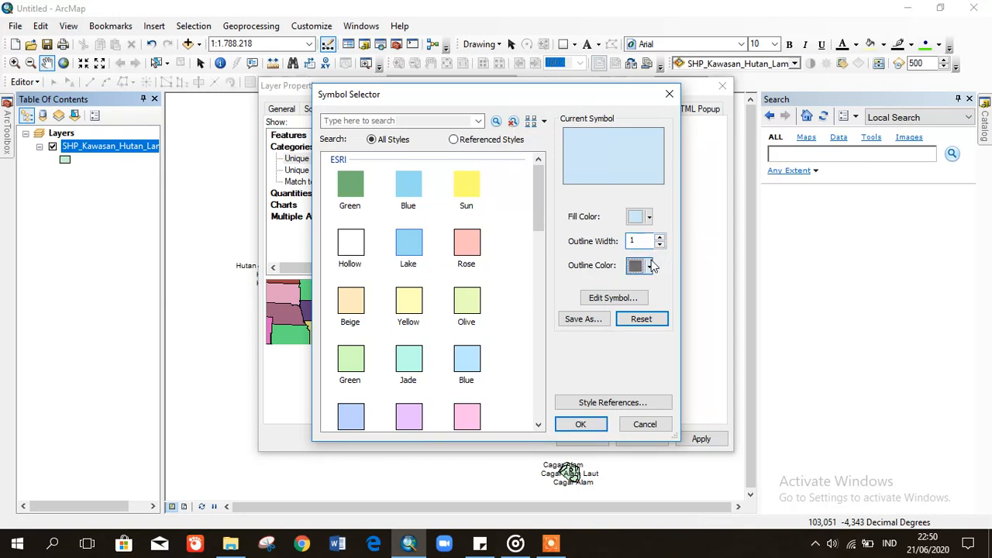
left_click(632, 422)
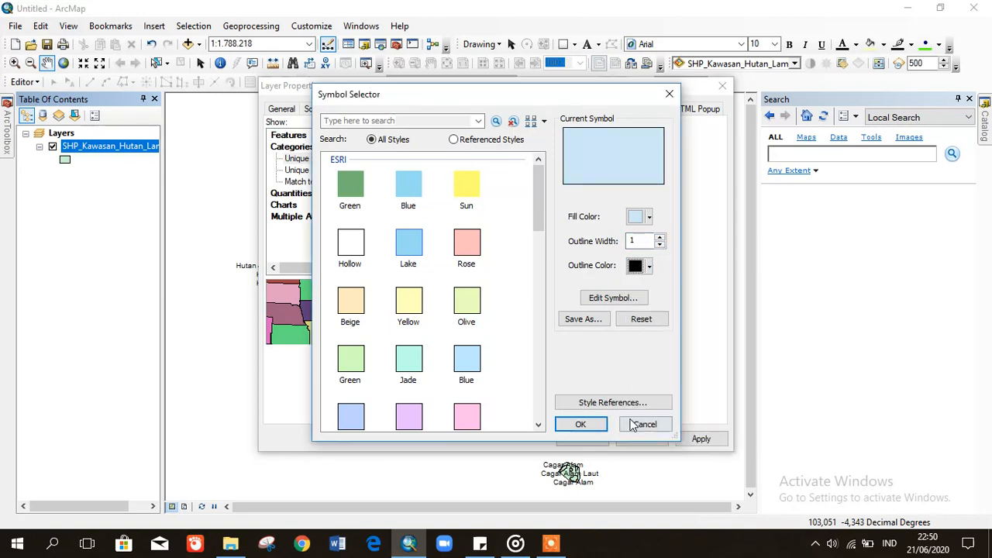
left_click(579, 426)
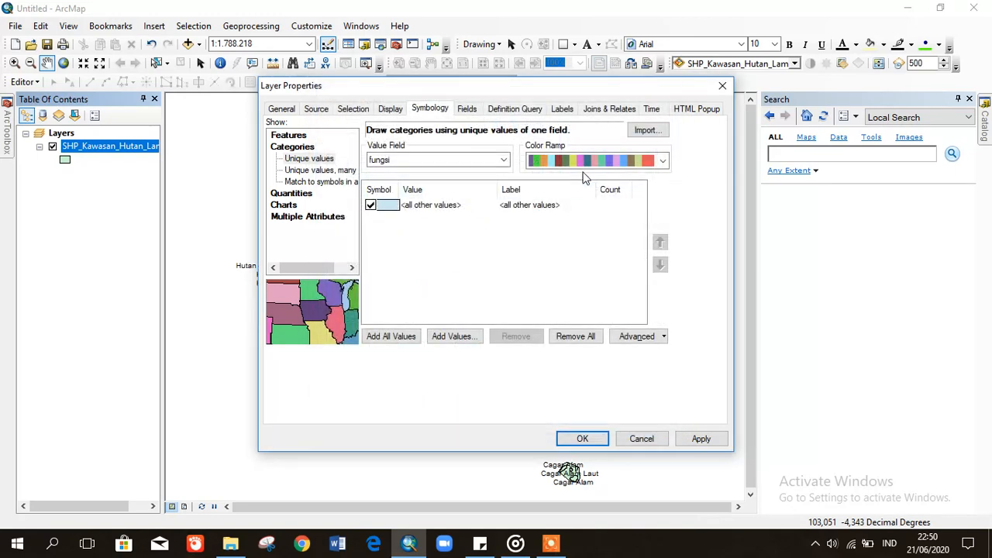
- Choose a multicolour ramp, add all fungsi values, and apply the category symbology
scroll(568, 165, "down", 2)
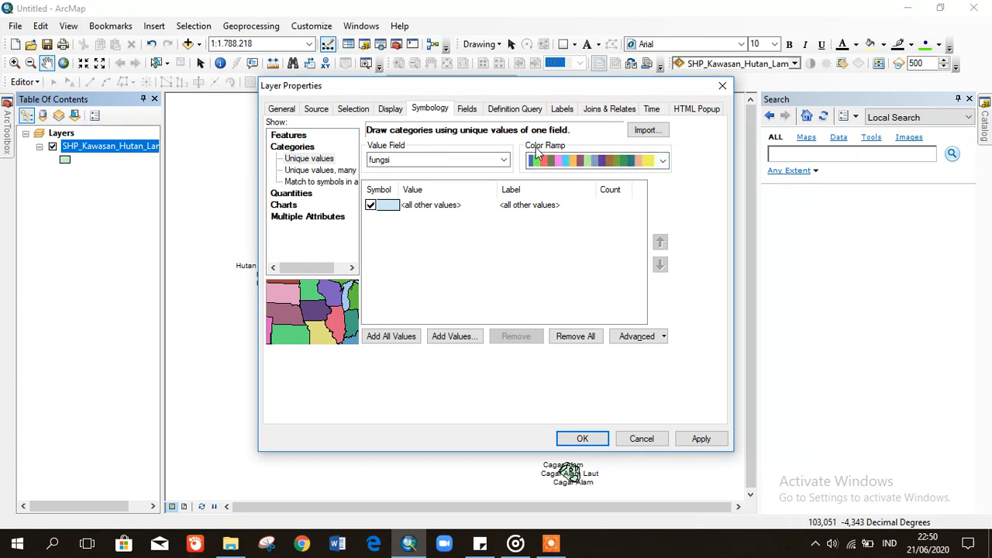
left_click(591, 162)
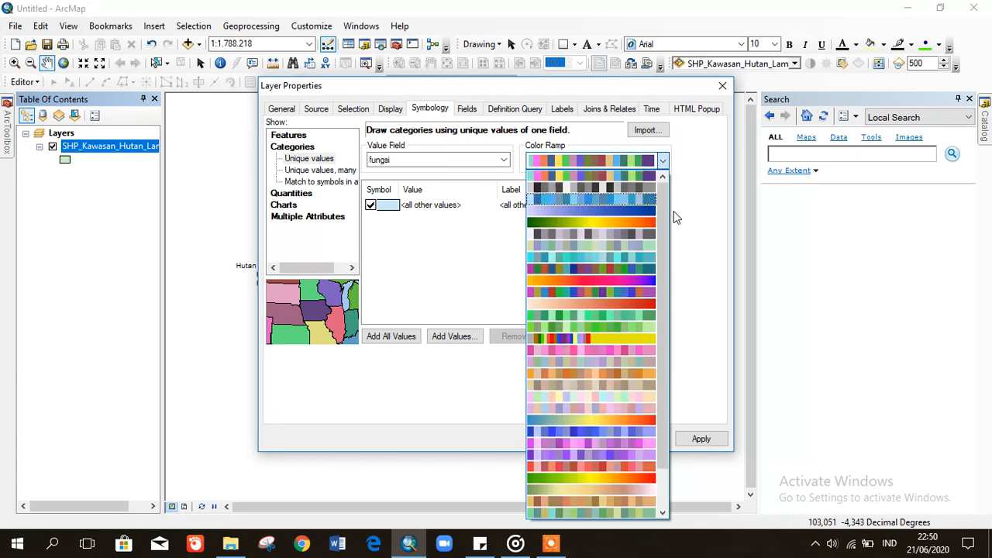
left_click_drag(666, 307, 664, 194)
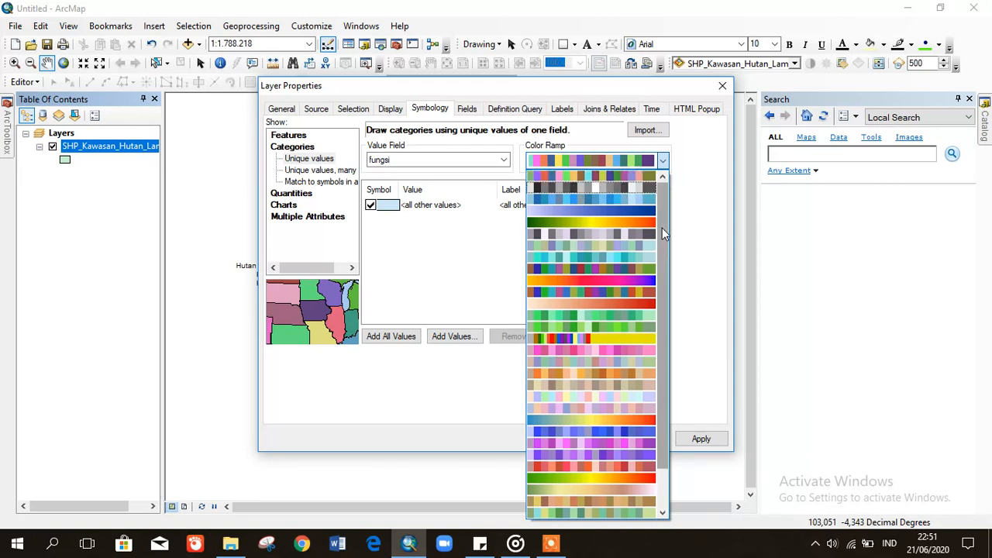
left_click(630, 178)
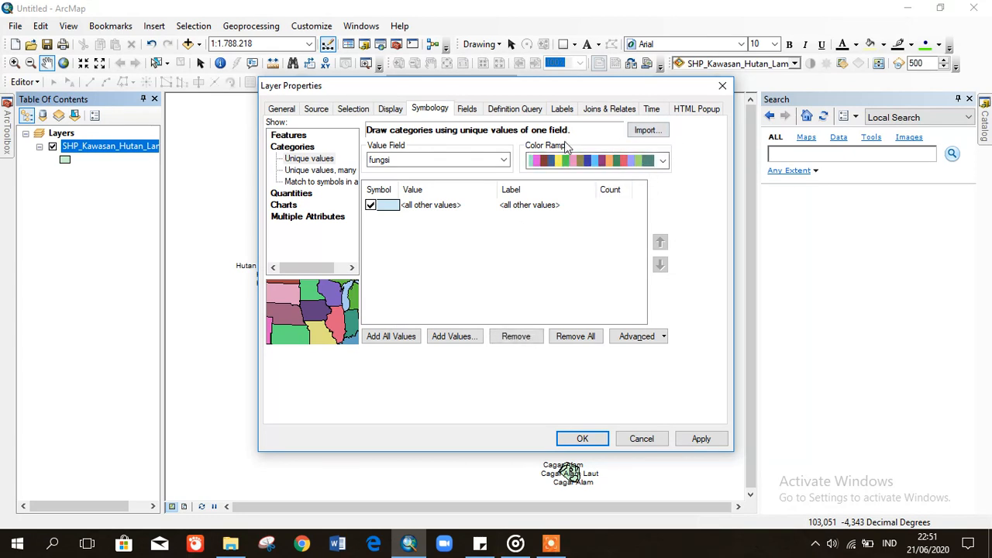
left_click(387, 342)
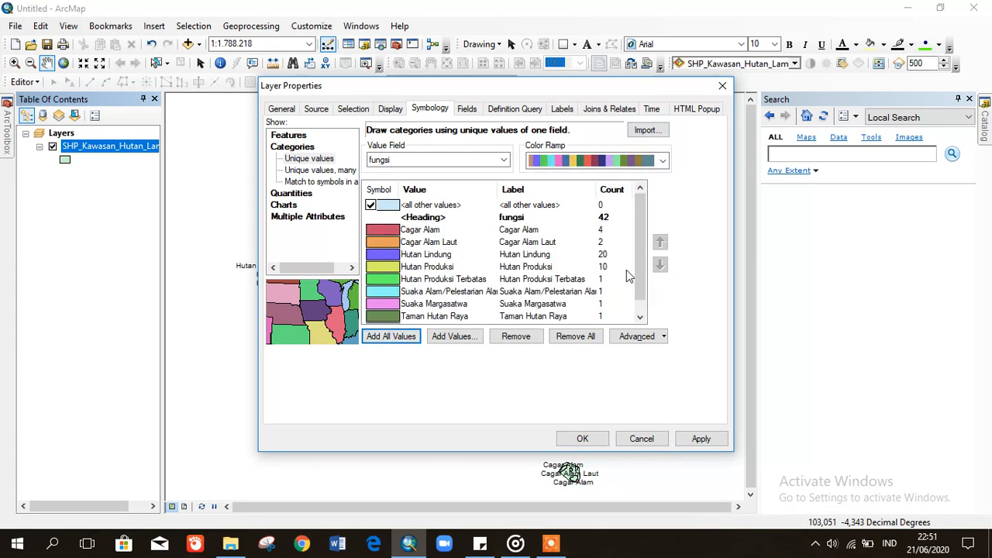
scroll(640, 259, "down", 1)
scroll(651, 240, "up", 1)
scroll(638, 272, "down", 1)
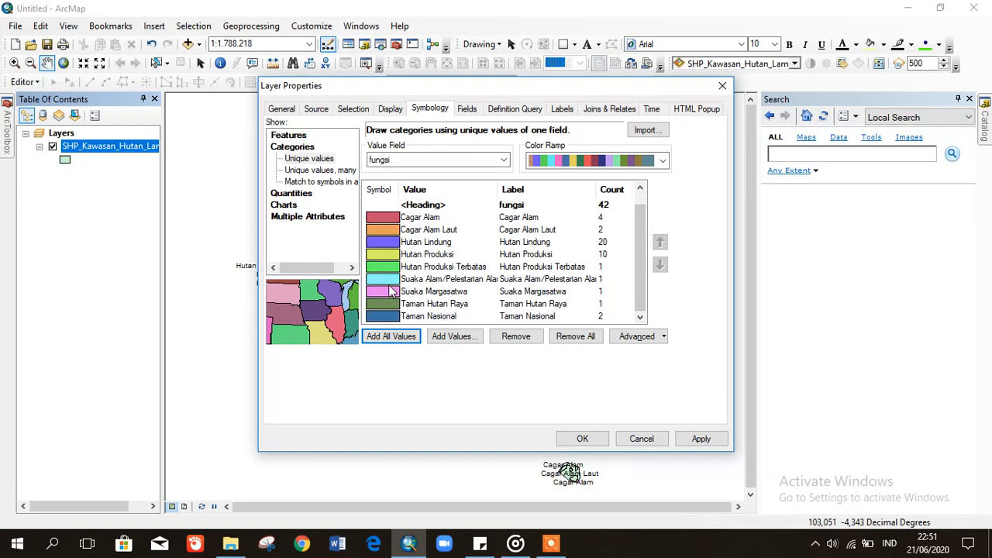
left_click(696, 439)
left_click(581, 439)
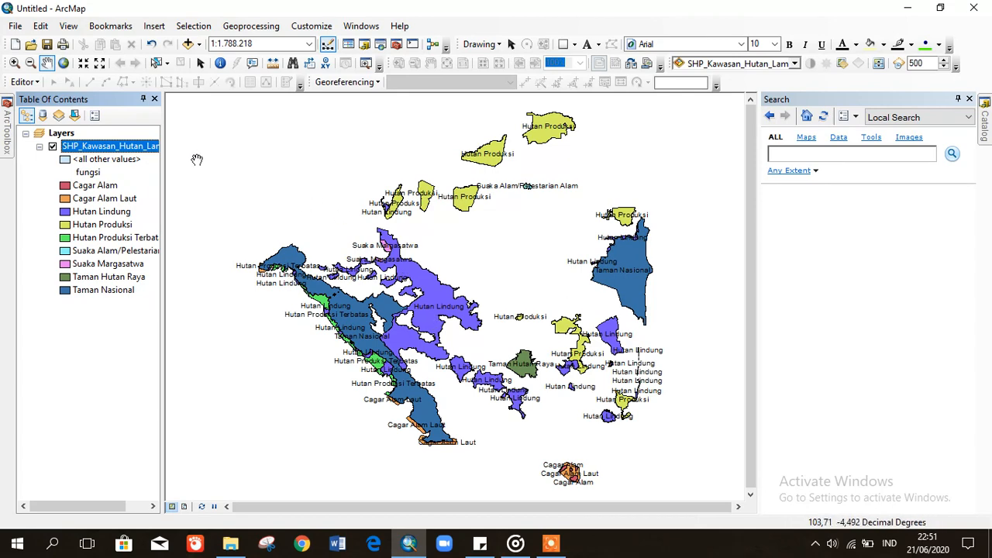
- Keep Remove duplicate labels in the forest layer's label Placement Properties and apply
right_click(113, 148)
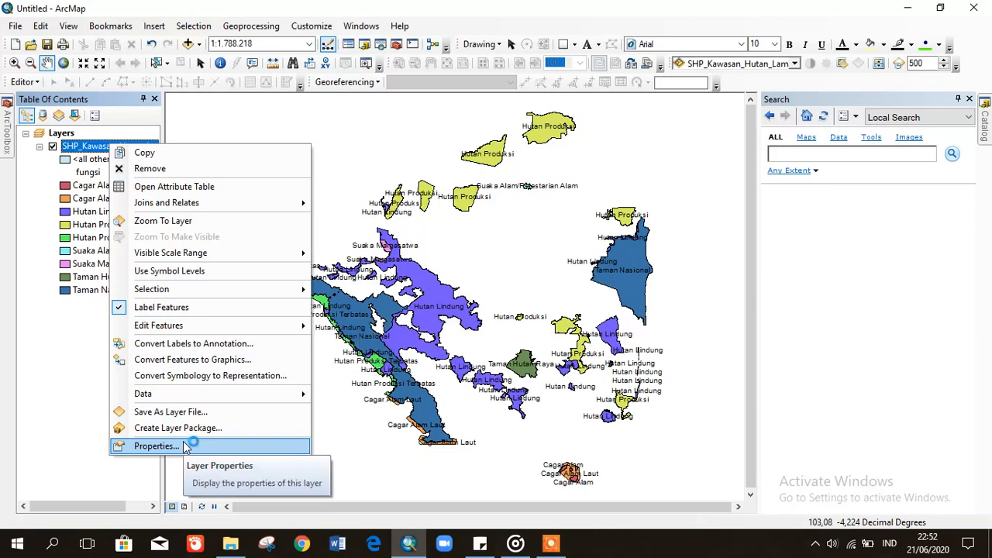
left_click(157, 445)
left_click(560, 111)
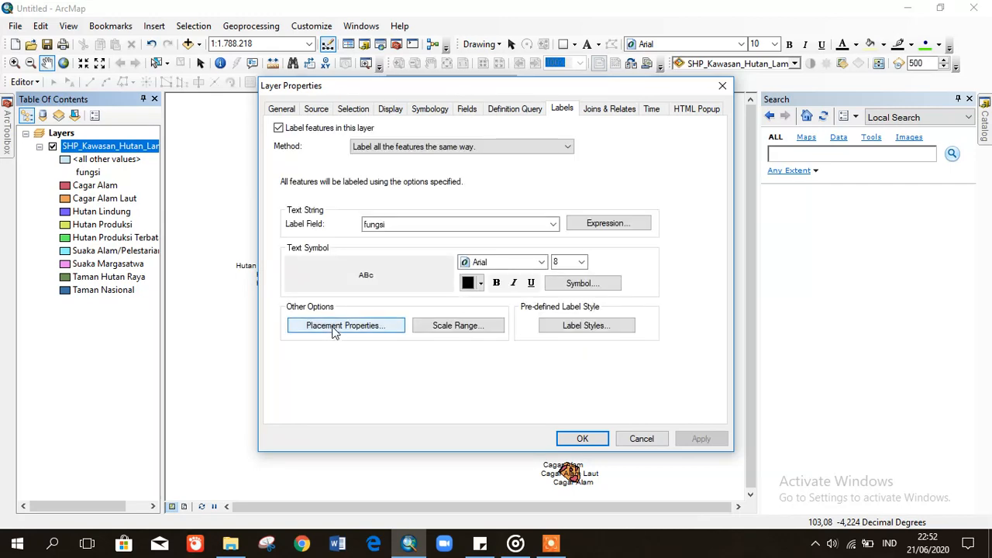
left_click(335, 328)
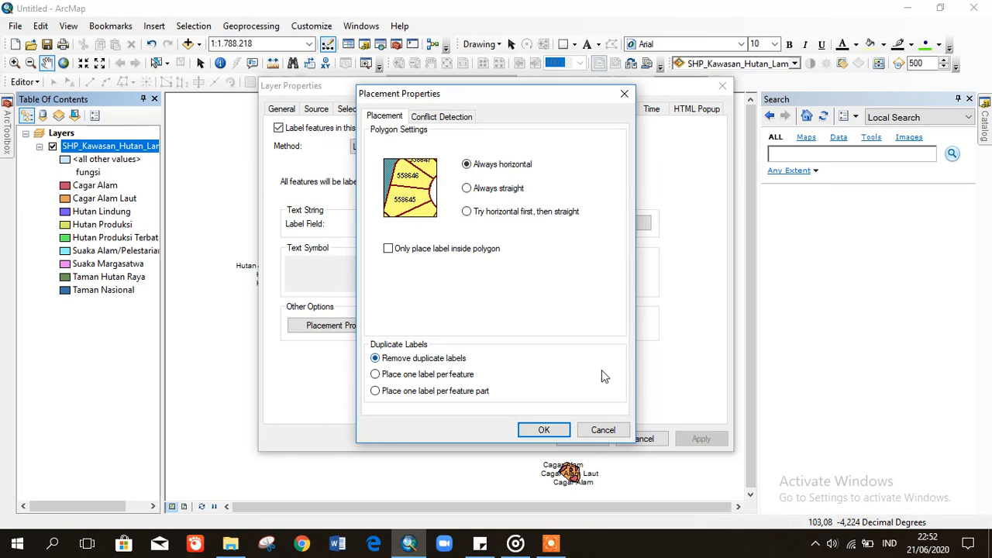
left_click(551, 432)
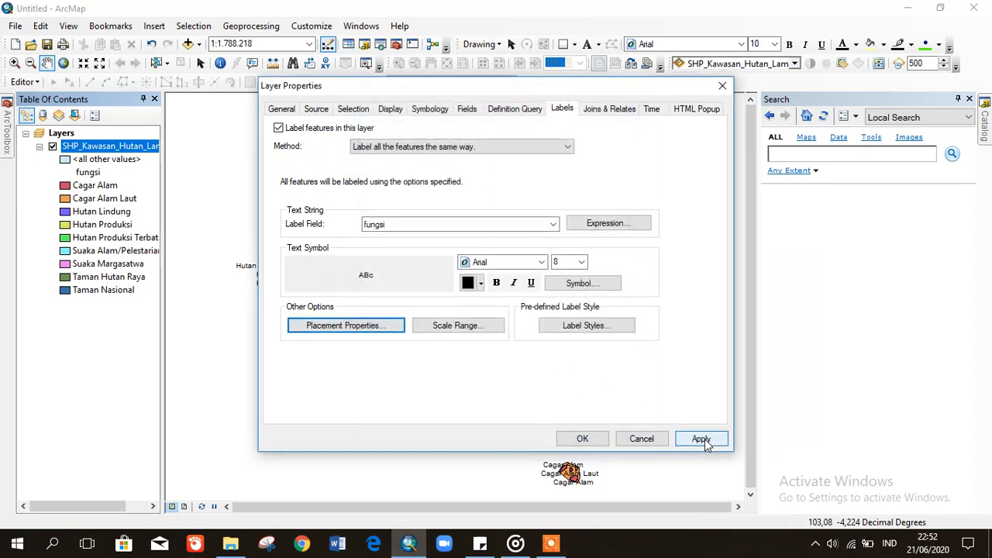
left_click(702, 439)
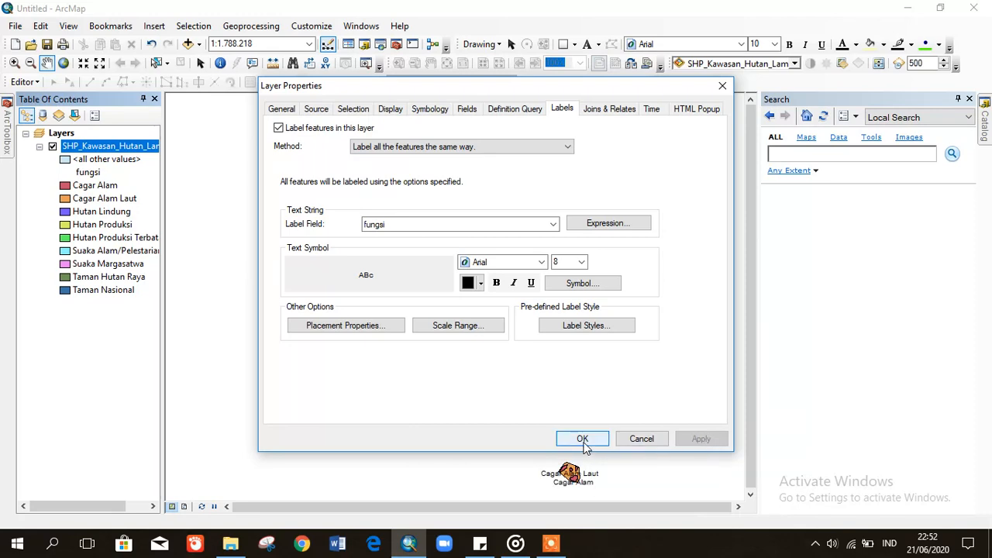
left_click(582, 439)
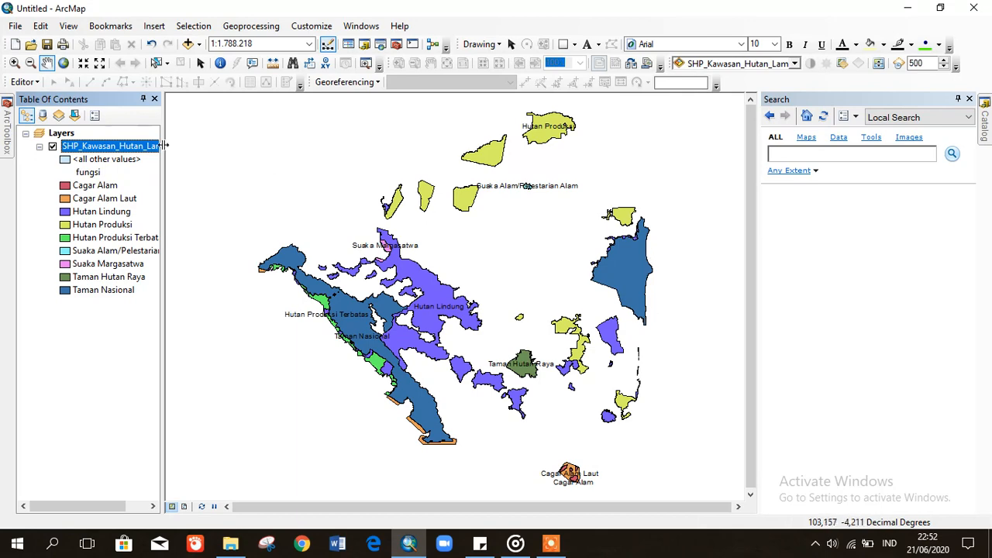
left_click(40, 147)
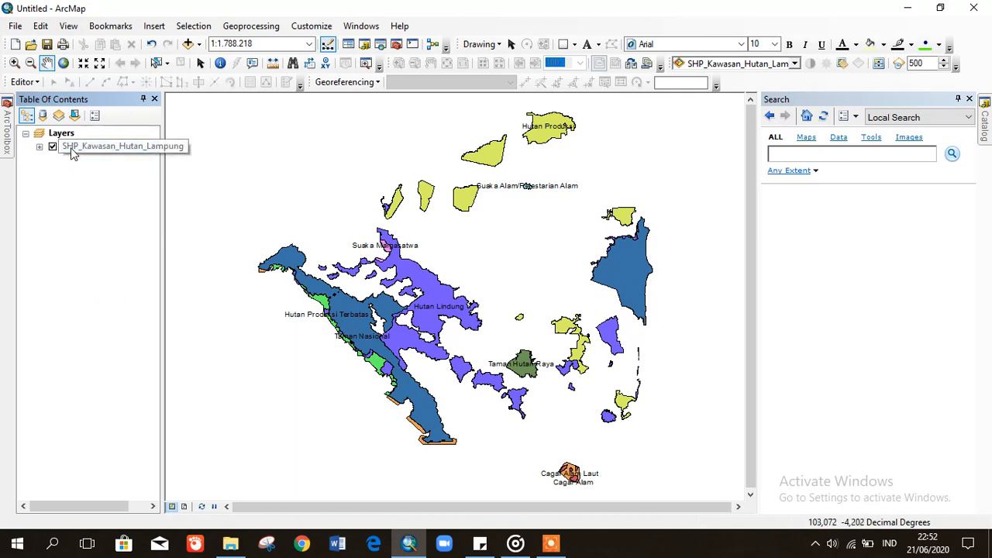
- Turn off forest labels and drag ADM_KAB_LPG_2014.shp from SHP Kab lampung onto the map
right_click(76, 148)
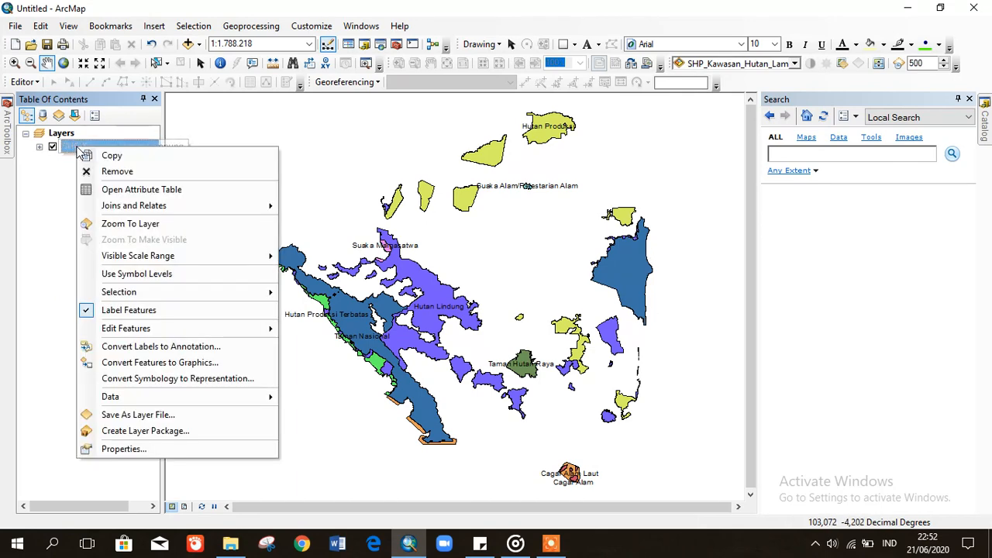
left_click(128, 310)
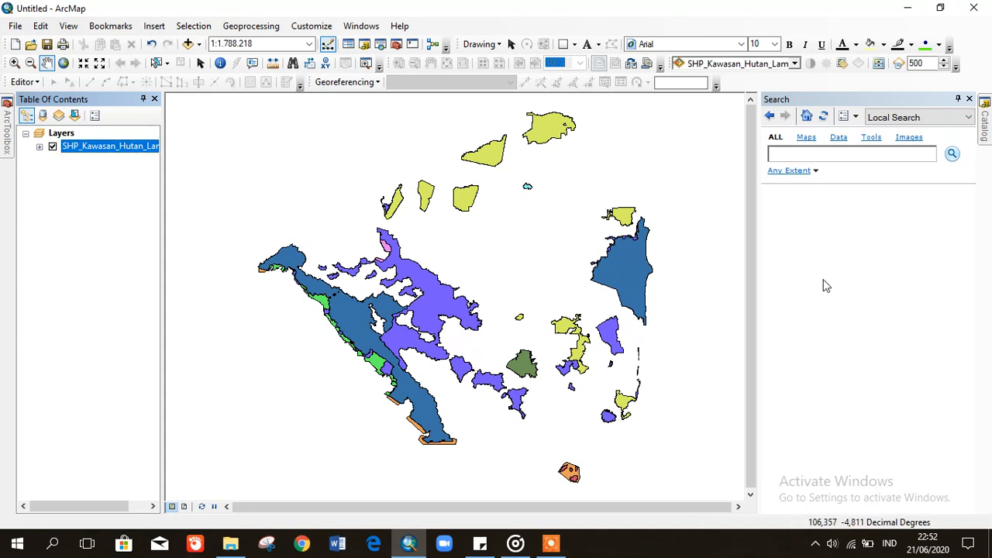
left_click(983, 116)
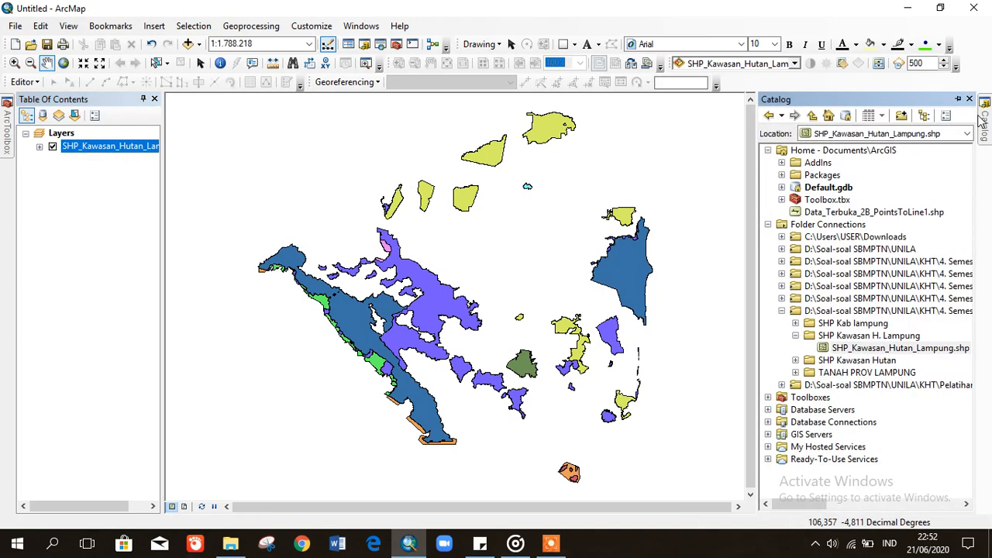
left_click(796, 336)
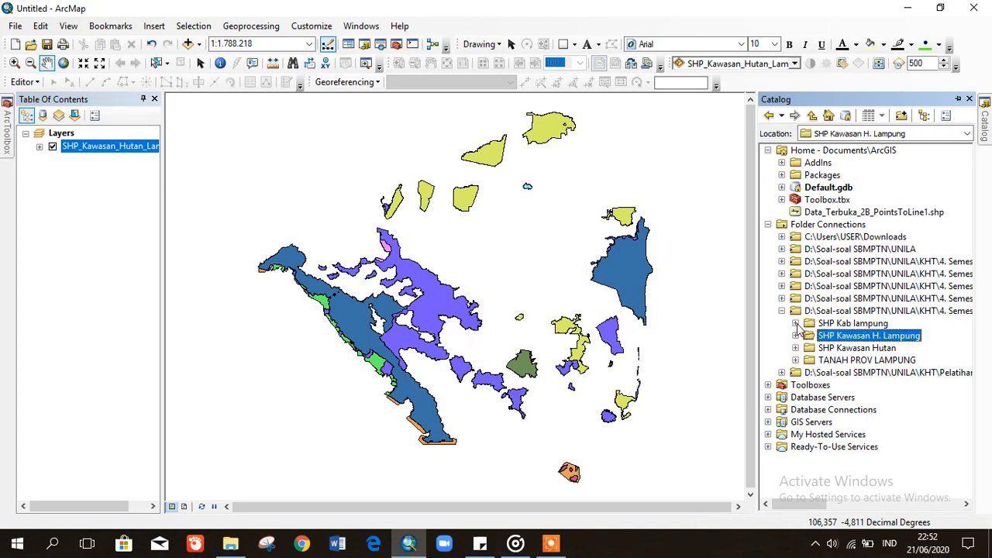
left_click(796, 324)
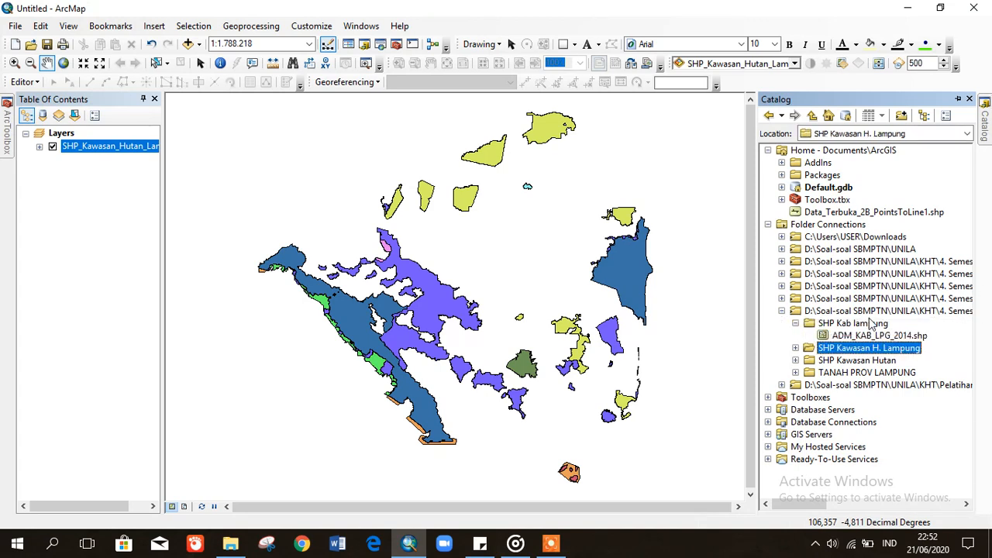
left_click(871, 336)
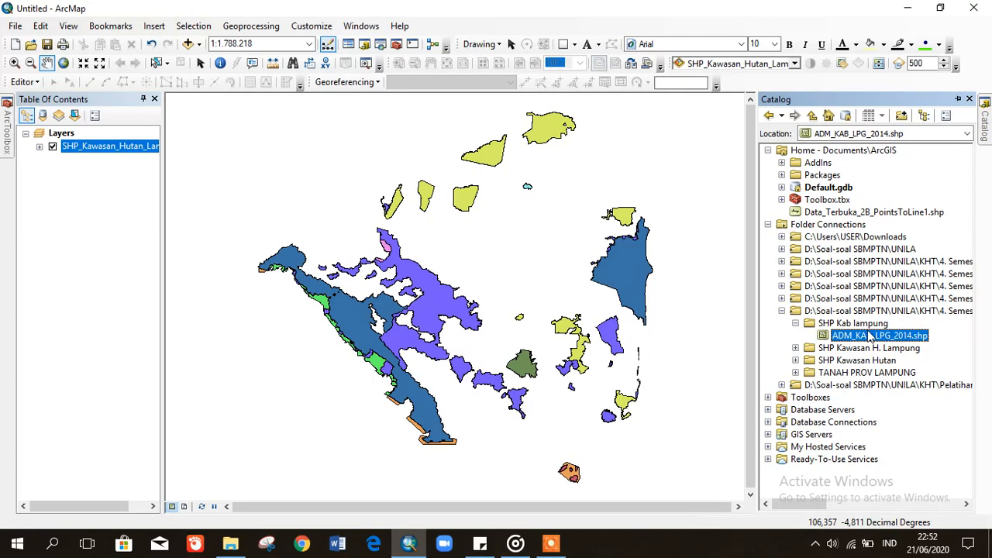
left_click_drag(898, 336, 519, 277)
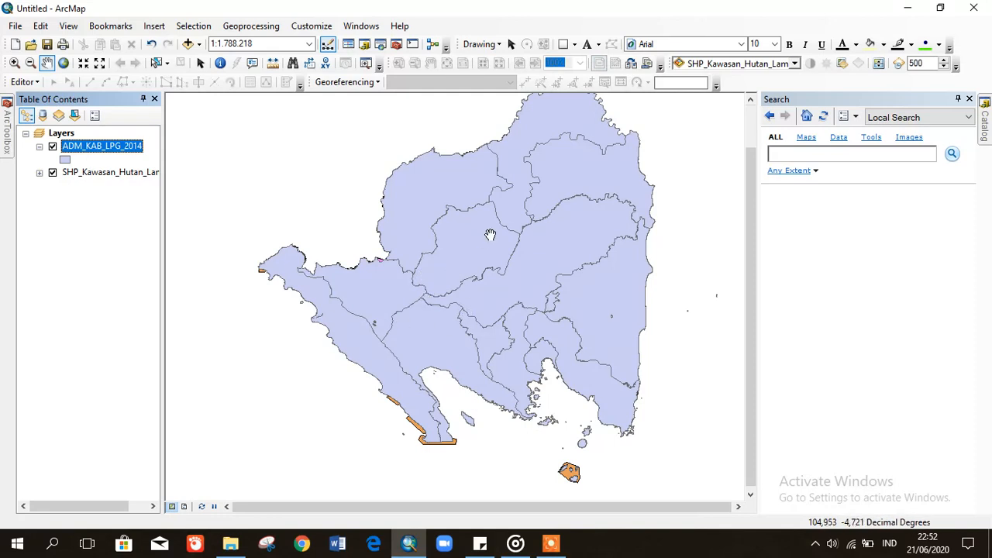
left_click(38, 147)
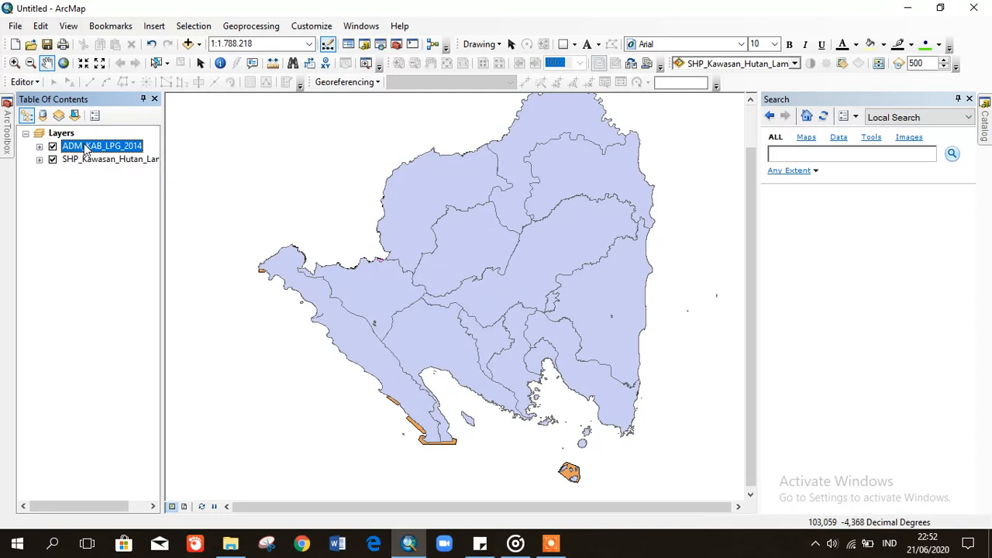
- Move ADM_KAB_LPG_2014 below the forest layer and give it black width-1 outlines
left_click_drag(85, 147, 88, 172)
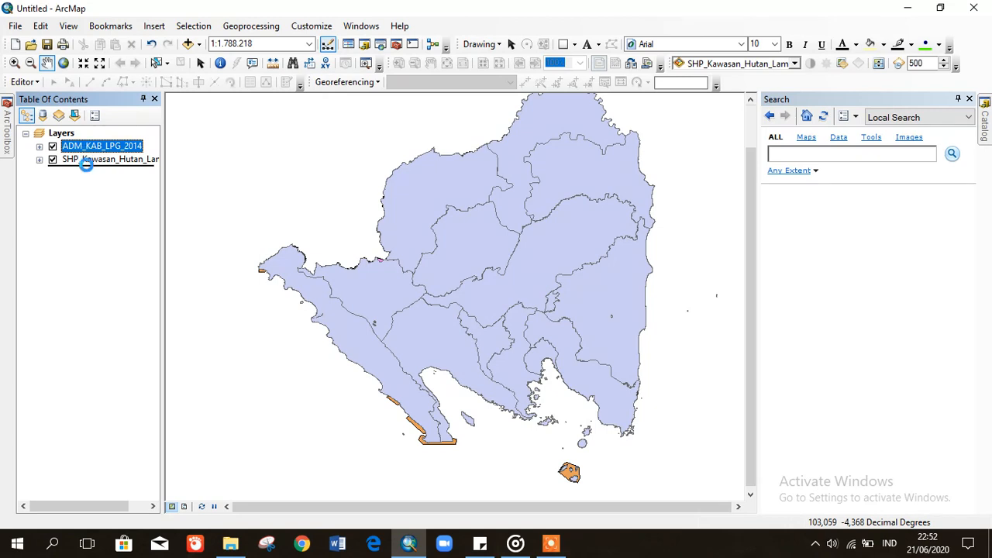
left_click(103, 211)
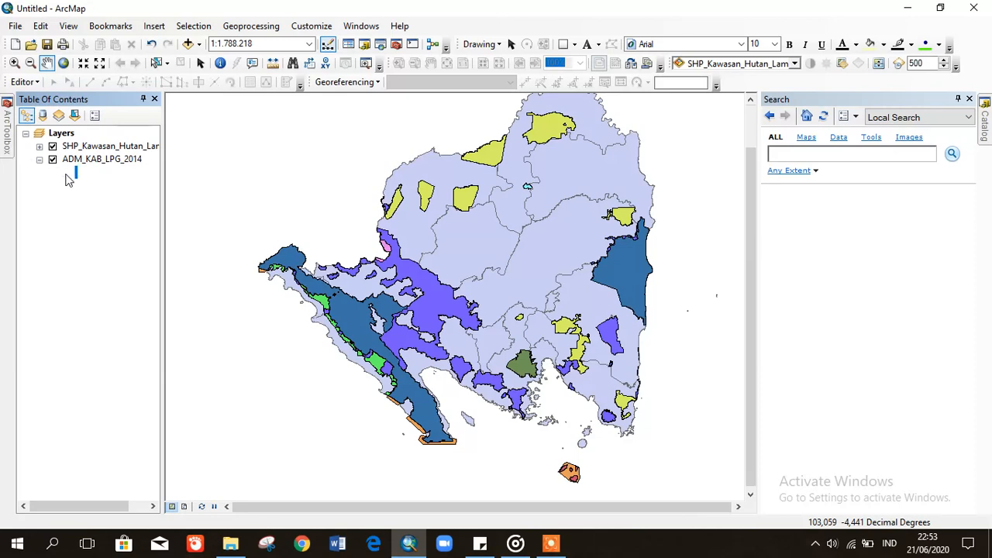
left_click(66, 172)
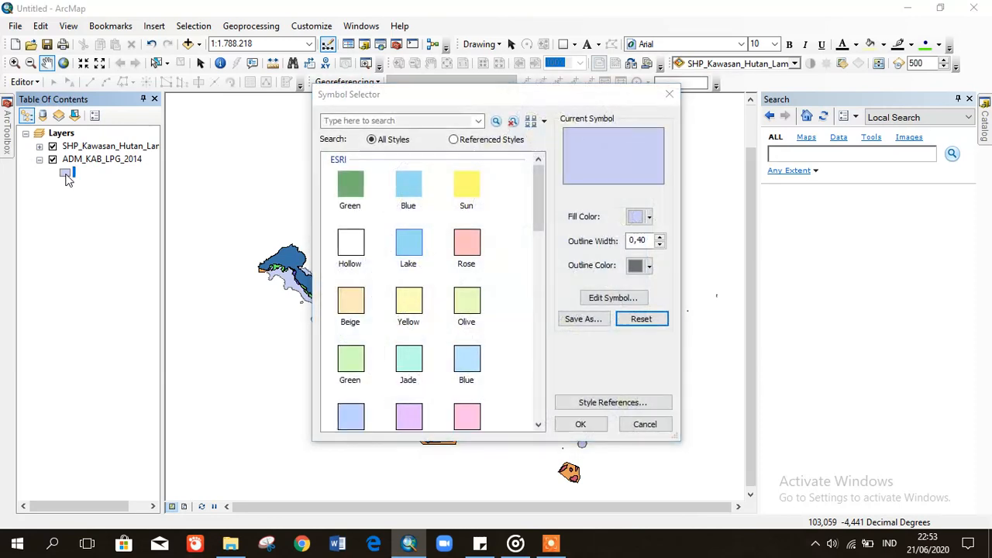
left_click(661, 236)
left_click(649, 266)
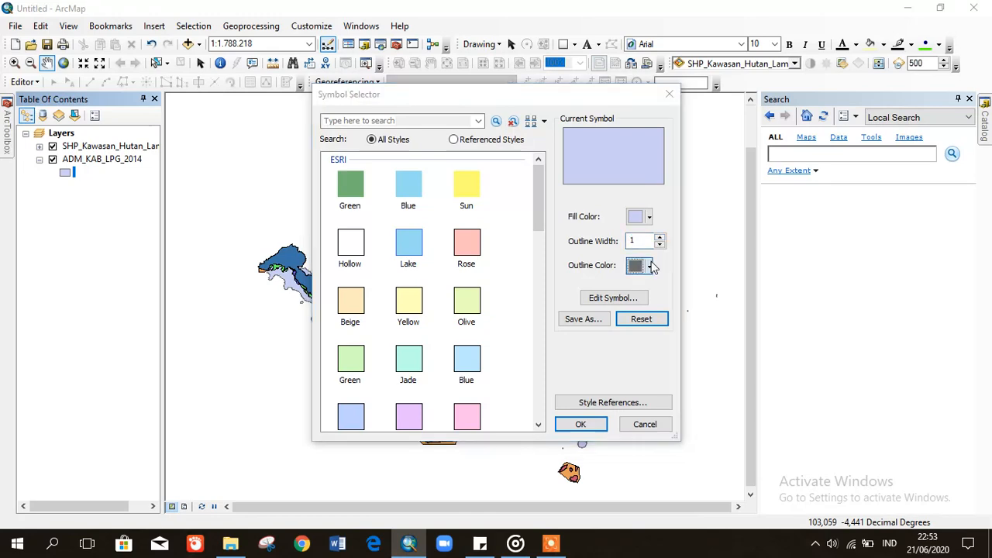
left_click(635, 422)
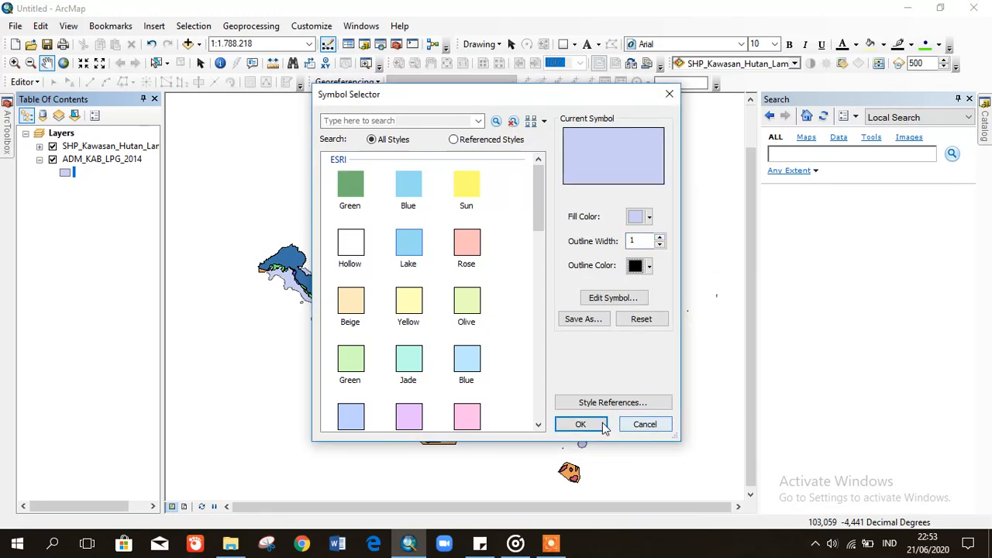
left_click(603, 426)
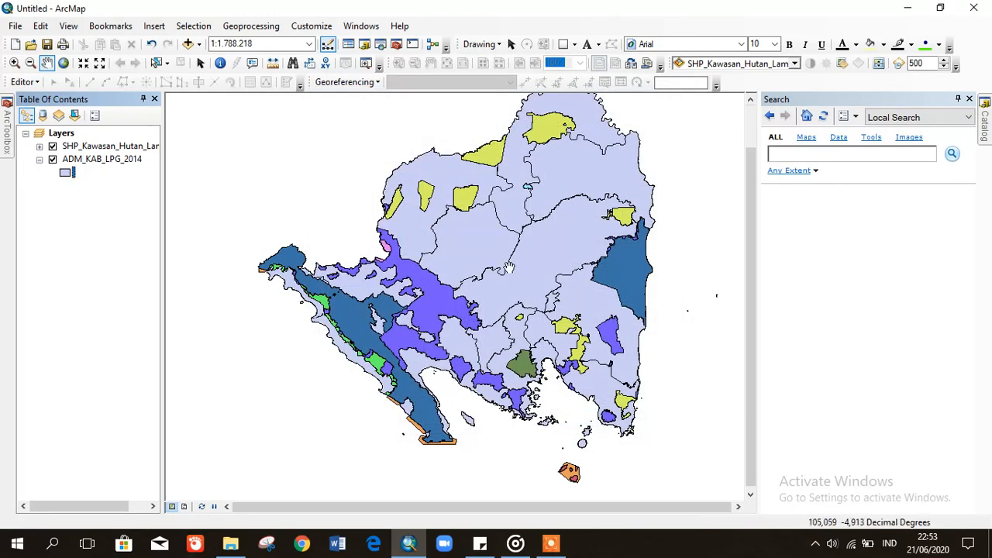
- Change the regency fill to light green, keeping the outline width at 1
left_click(66, 173)
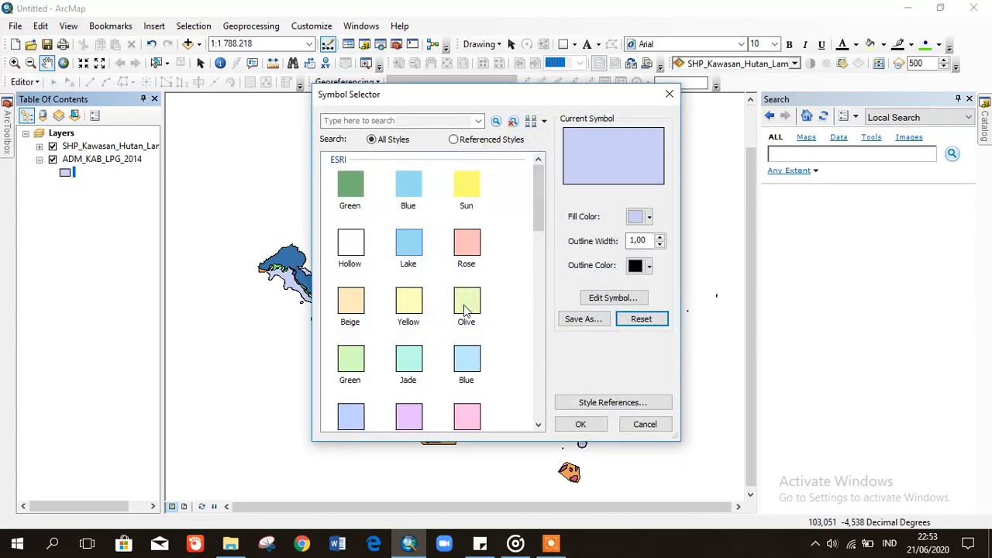
left_click(367, 366)
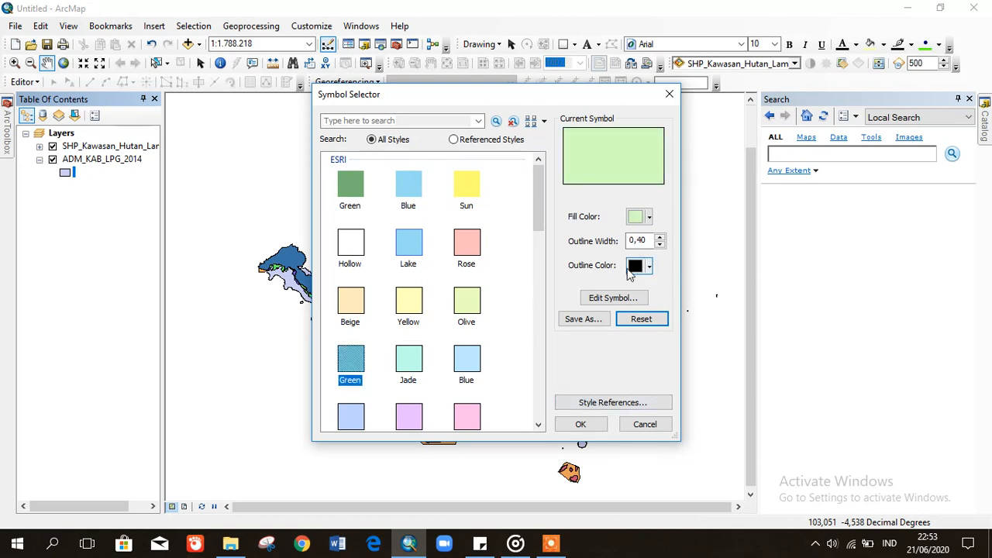
left_click(660, 241)
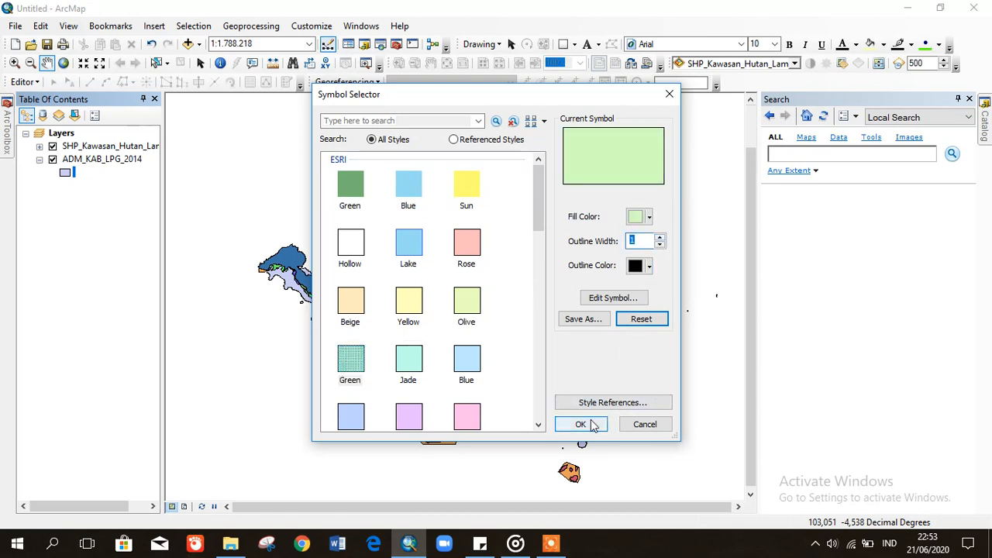
left_click(581, 424)
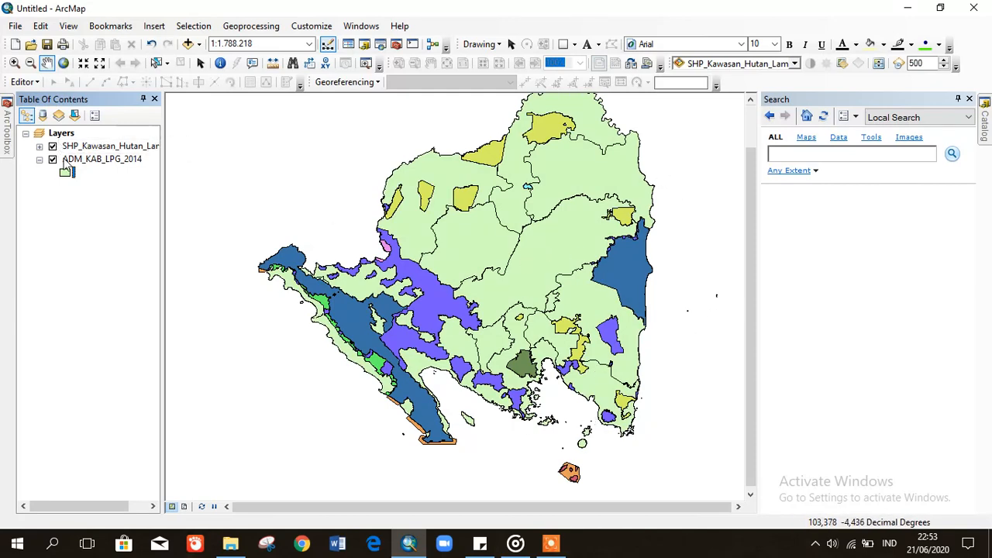
left_click(40, 161)
- Turn on regency KABUPATEN labels and make them bold at size 9
right_click(80, 164)
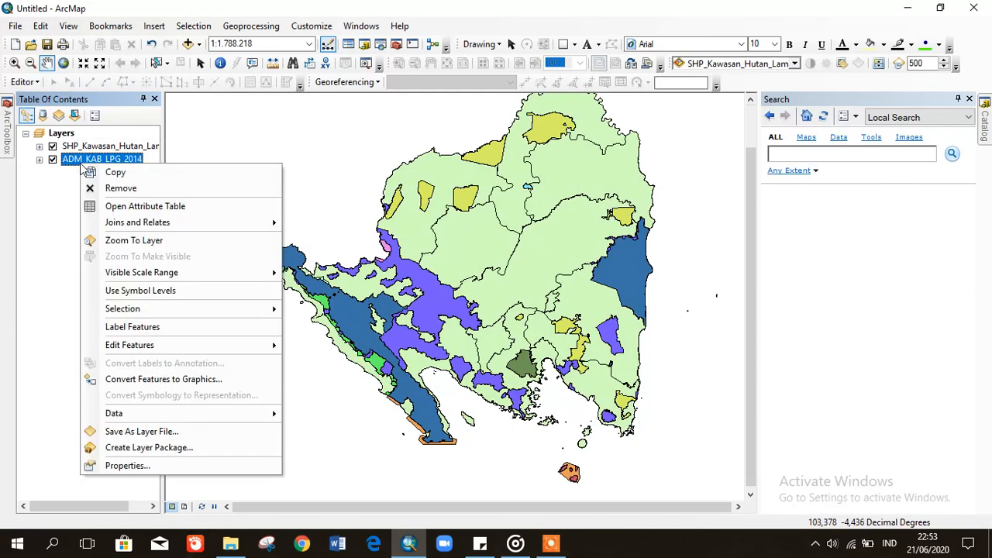
left_click(150, 328)
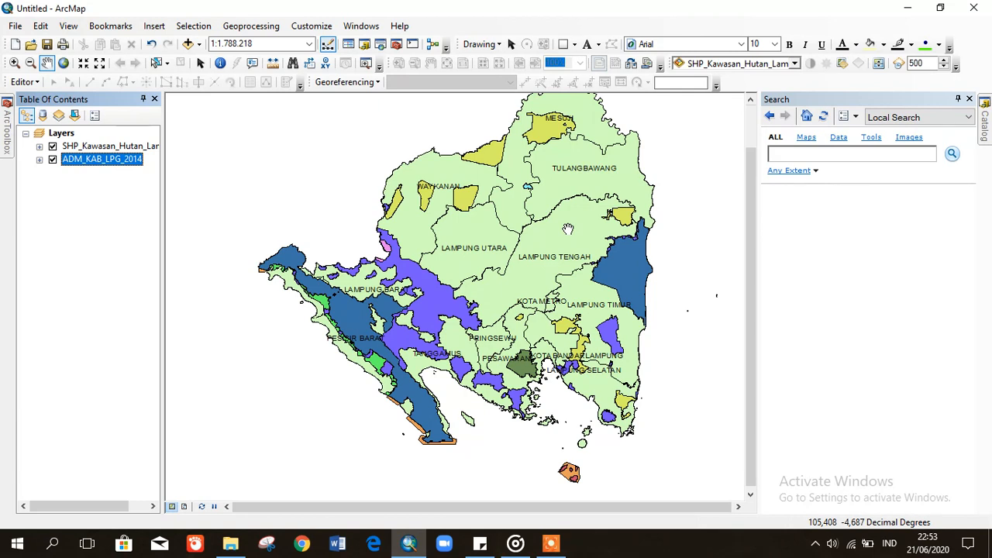
right_click(99, 166)
left_click(169, 466)
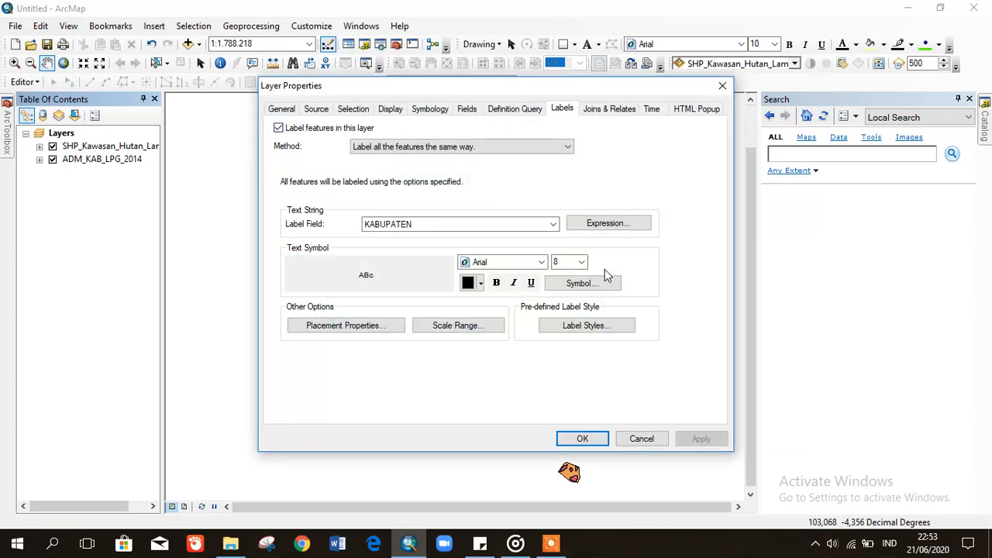
left_click(496, 283)
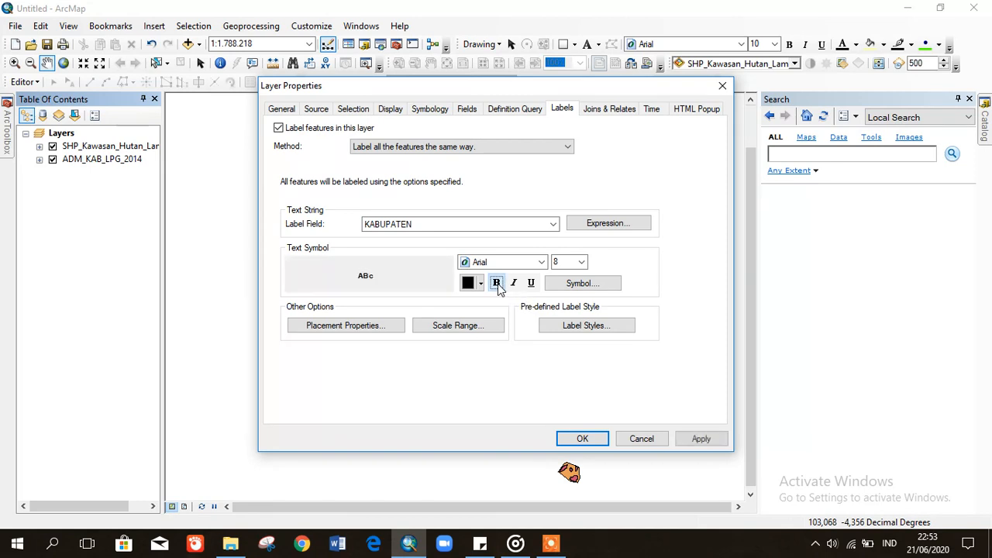
left_click(582, 263)
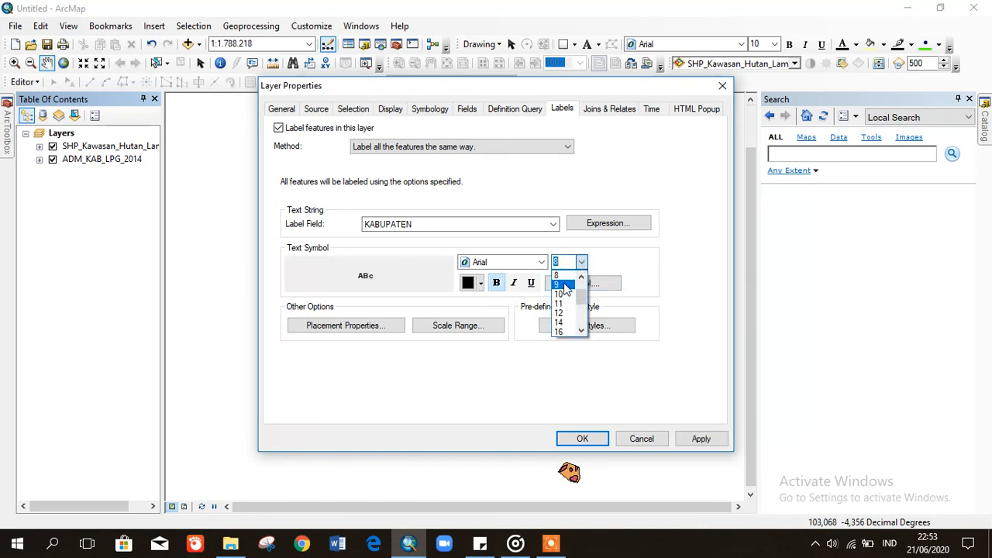
left_click(566, 285)
- Give the regency label symbol a Halo mask and apply the label settings
left_click(580, 291)
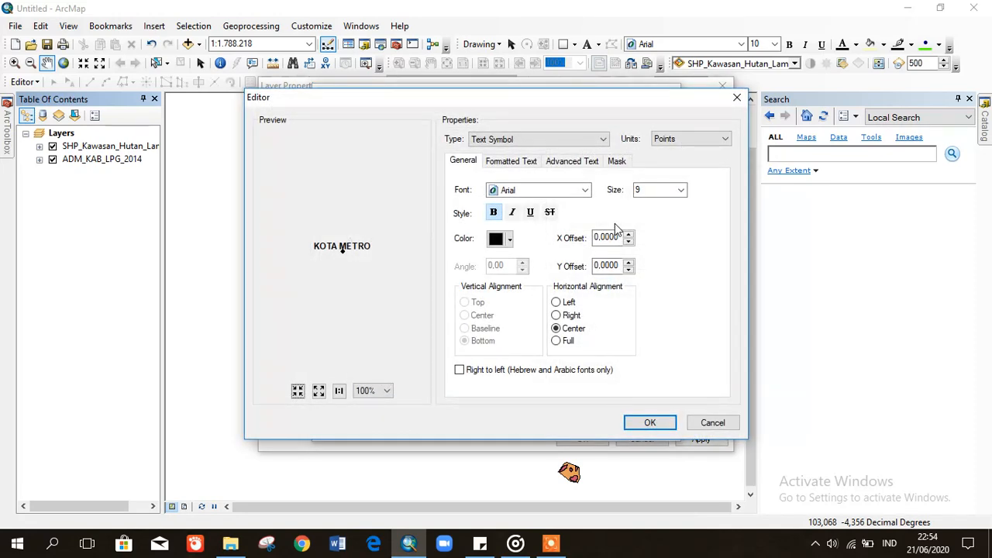
left_click(615, 162)
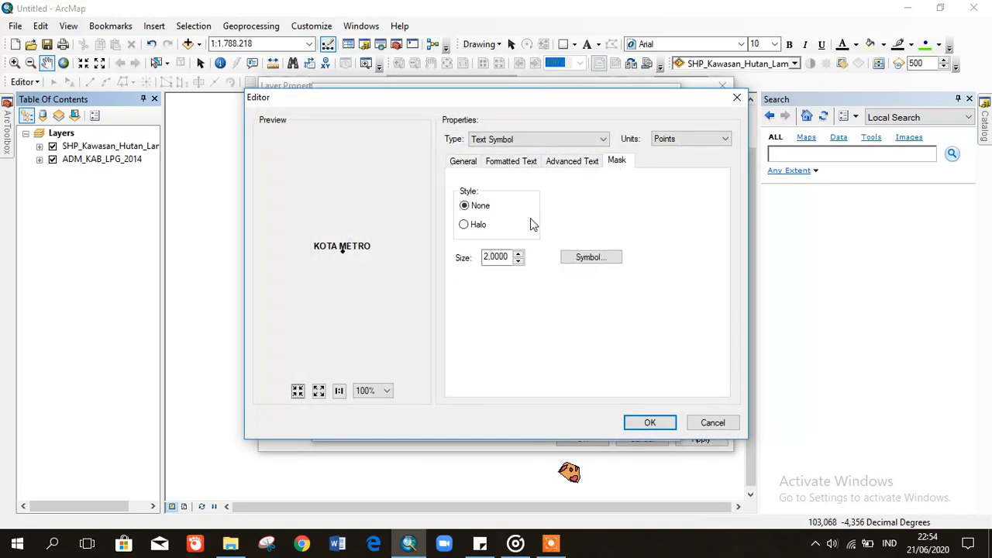
left_click(466, 227)
left_click(643, 423)
left_click(604, 427)
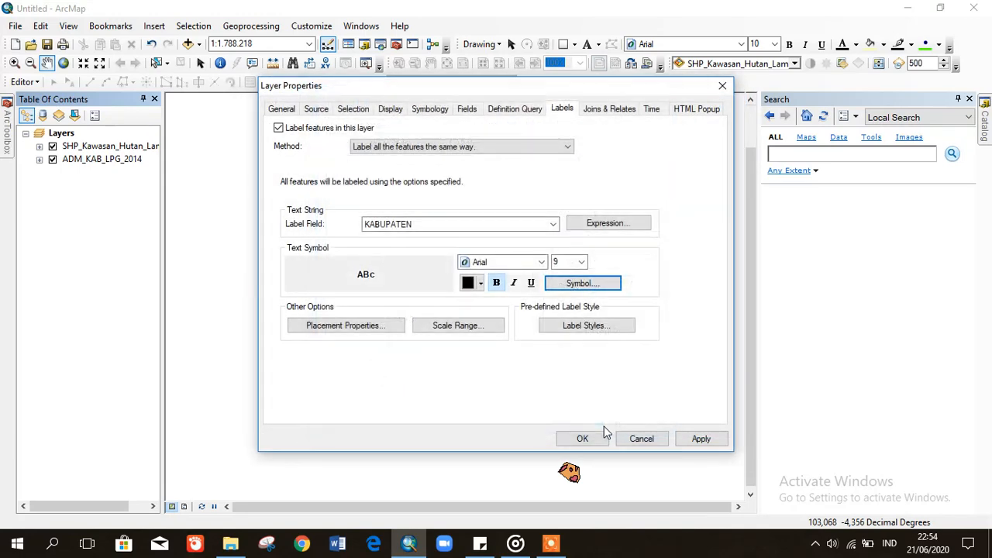
left_click(704, 439)
left_click(582, 439)
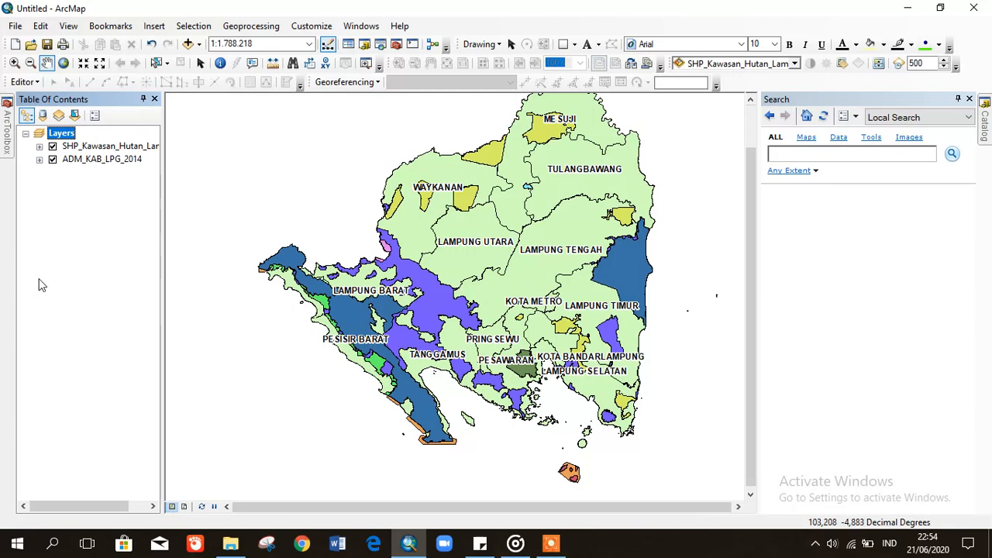
- Add INDONESIA_KAB.shp from the SHP Kawasan Hutan folder and place it at the bottom of the layers
left_click(55, 292)
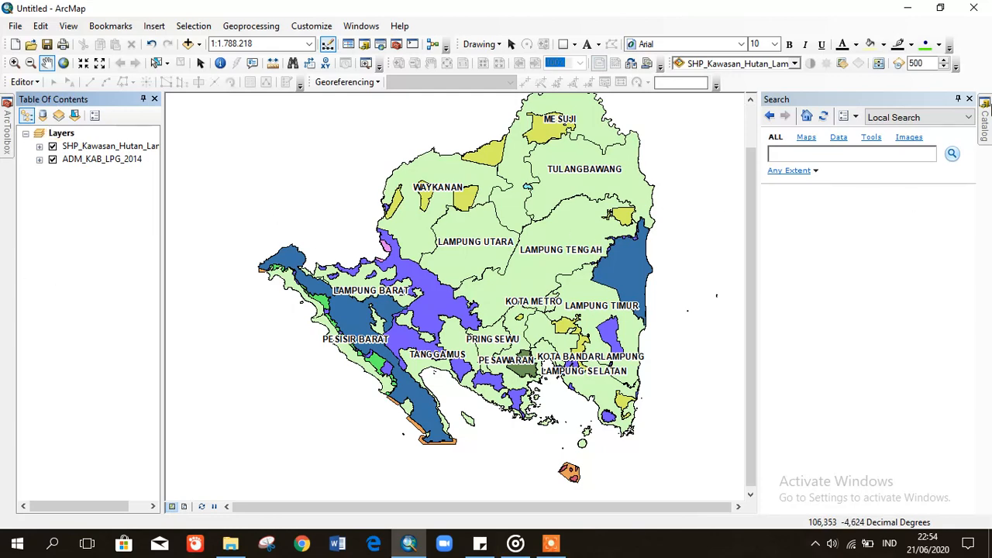
left_click(985, 110)
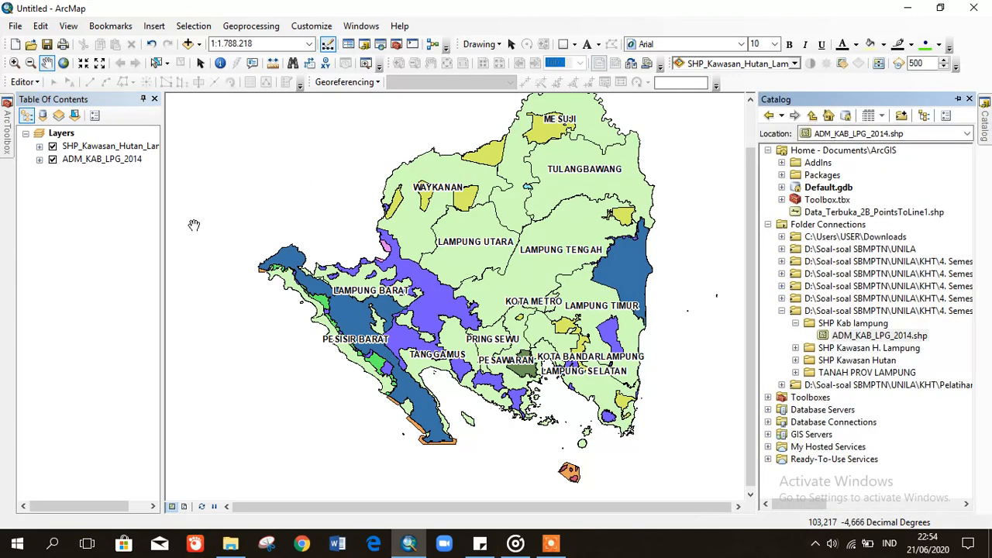
left_click(70, 269)
left_click(986, 129)
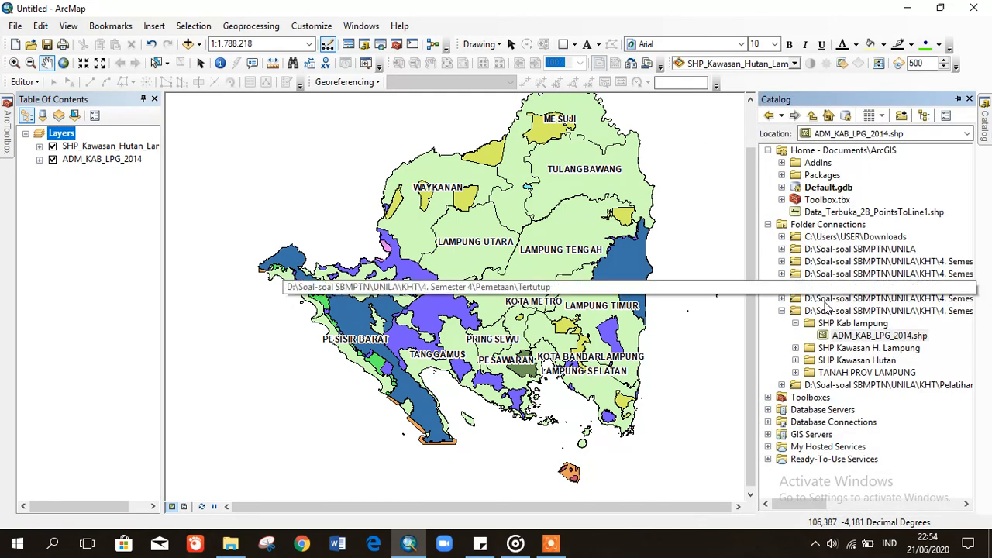
left_click(795, 324)
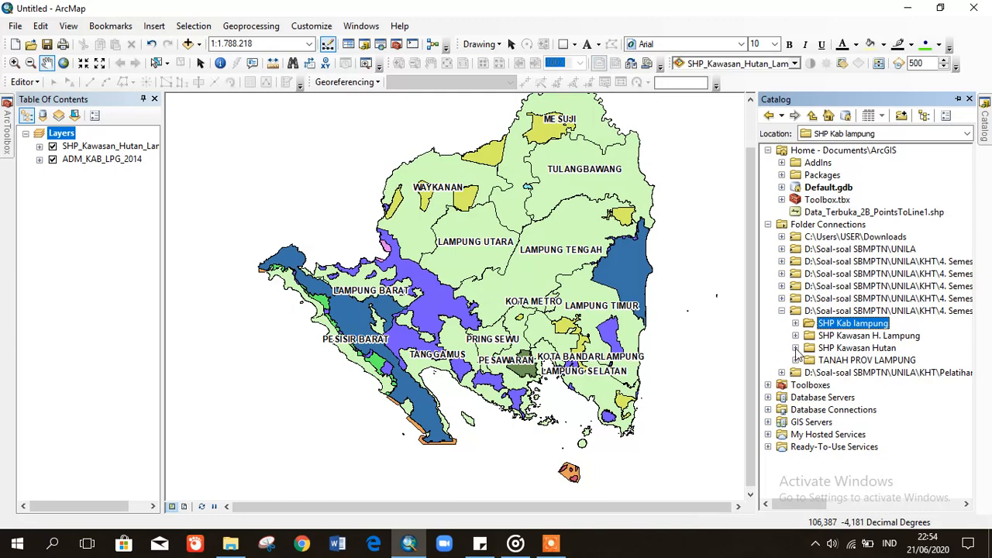
left_click(794, 348)
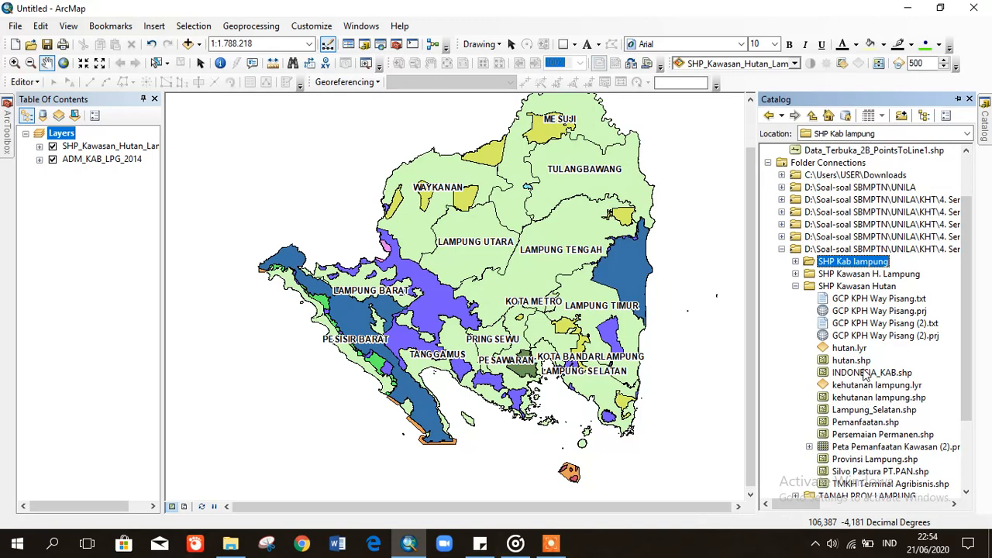
left_click_drag(866, 374, 576, 313)
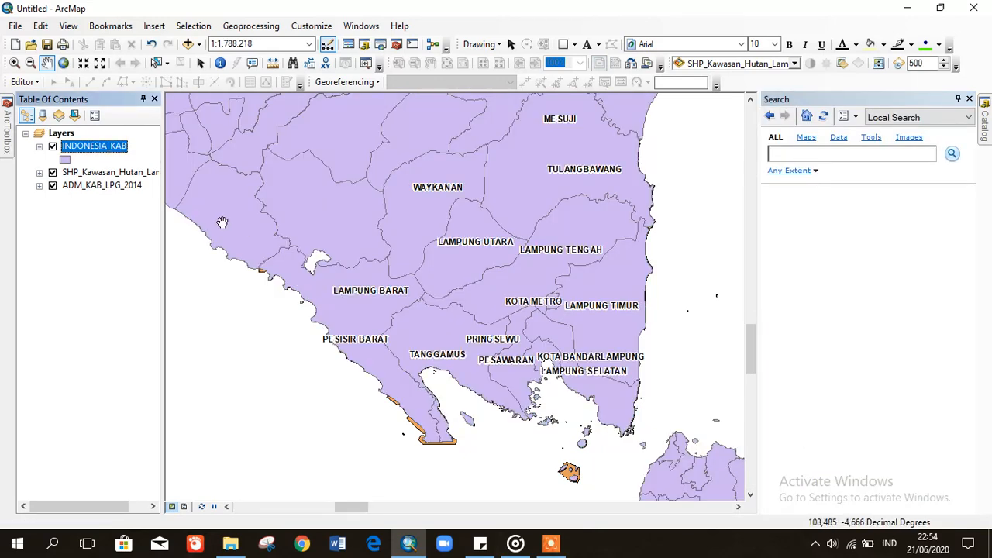
left_click(38, 147)
left_click_drag(86, 147, 84, 191)
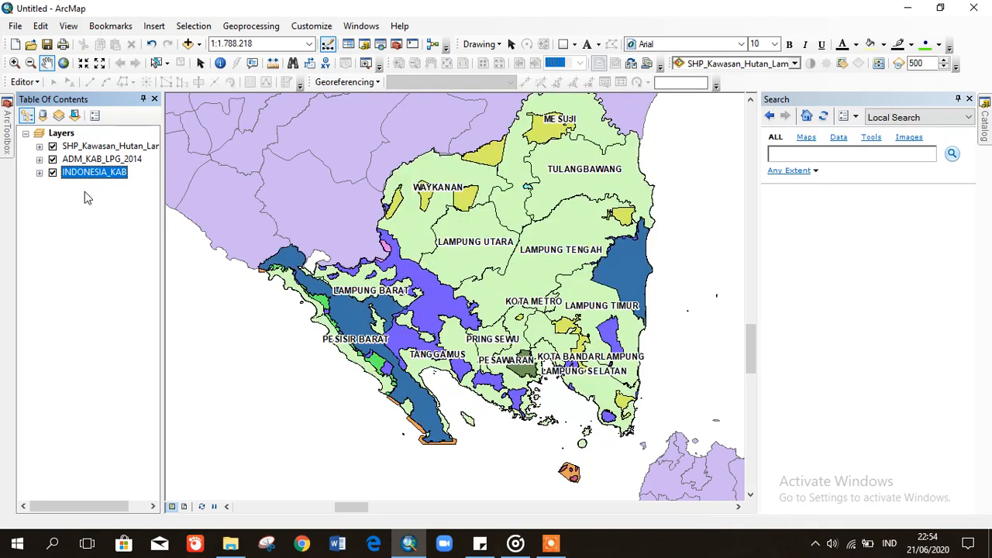
- Turn on INDONESIA_KAB labels and set the label field to Provinsi
right_click(85, 172)
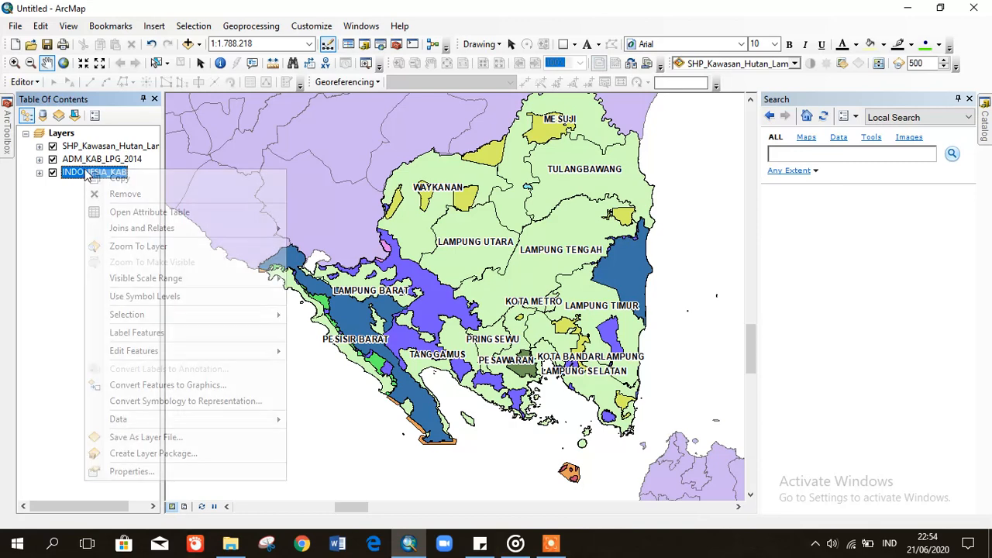
left_click(139, 336)
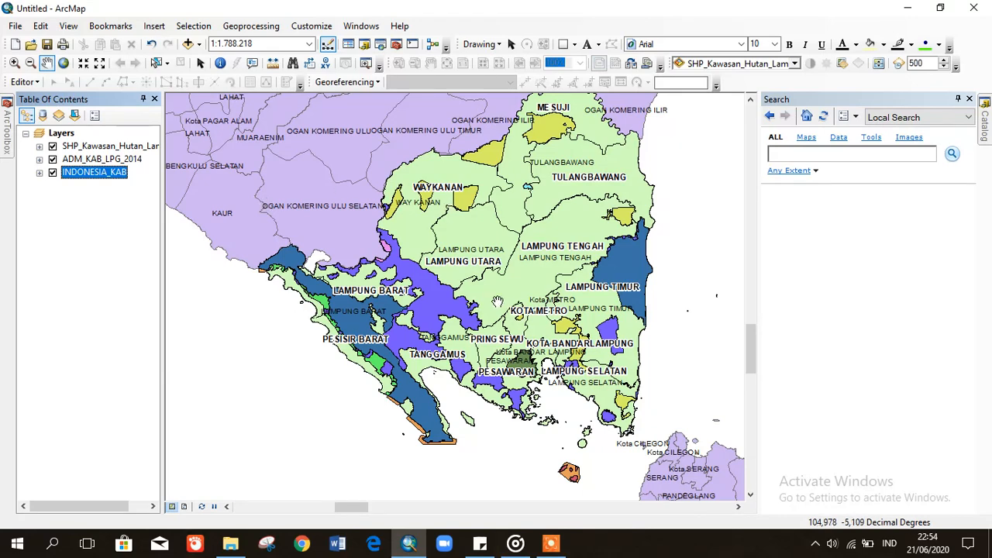
right_click(88, 176)
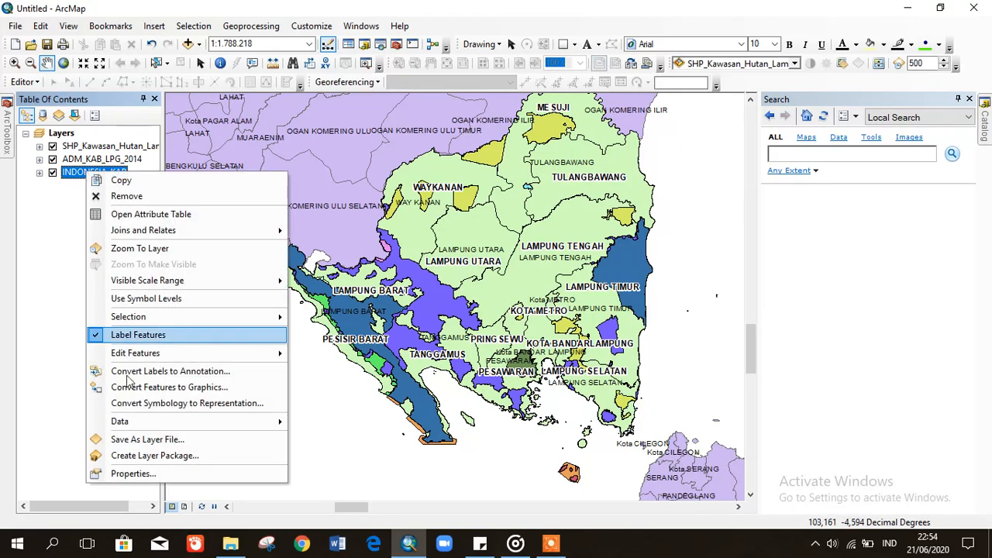
left_click(153, 477)
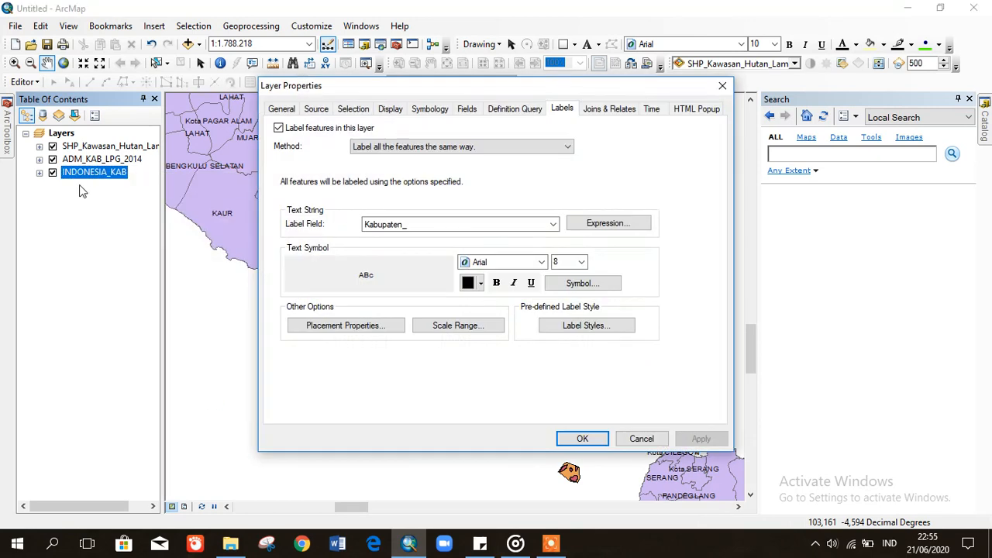
left_click(408, 228)
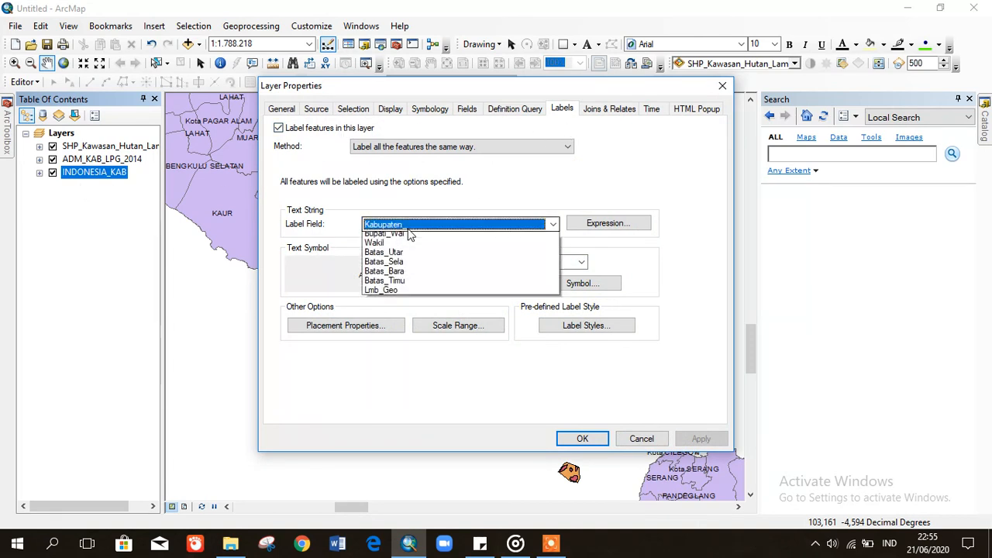
left_click(406, 296)
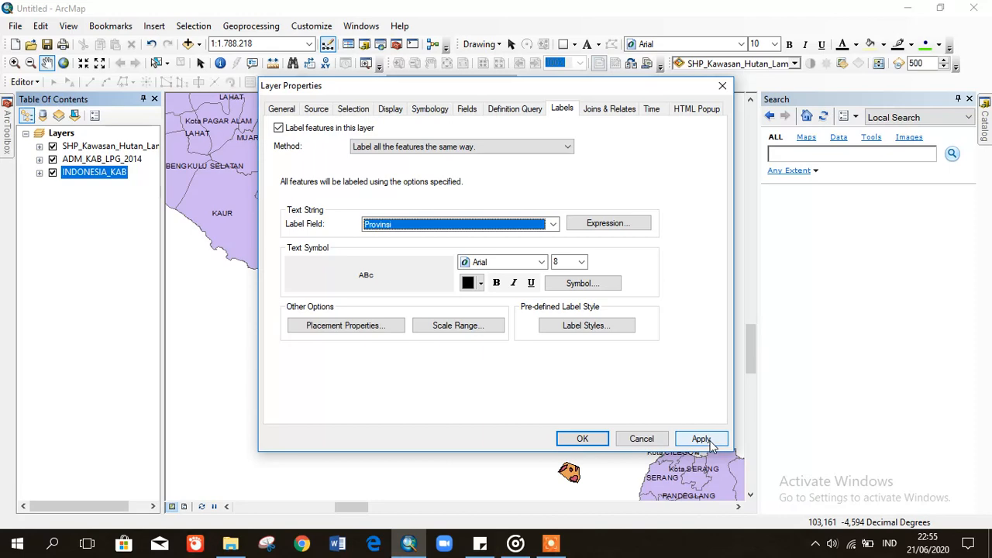
left_click(336, 325)
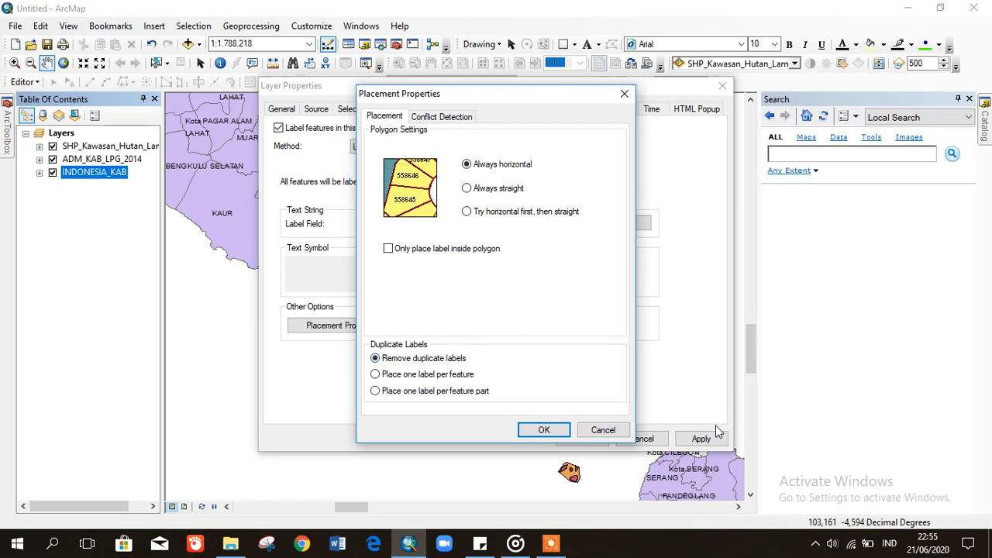
left_click(545, 431)
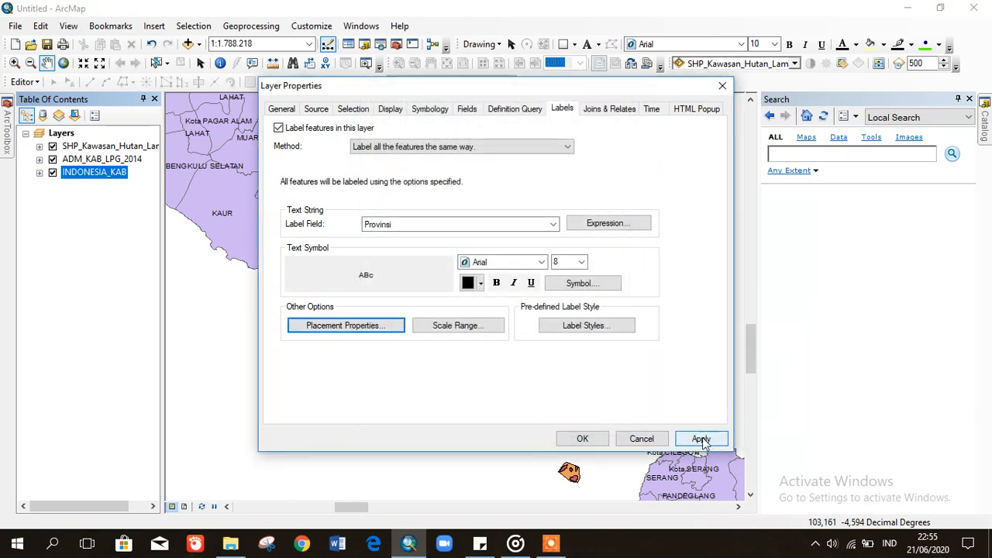
left_click(700, 438)
left_click(582, 438)
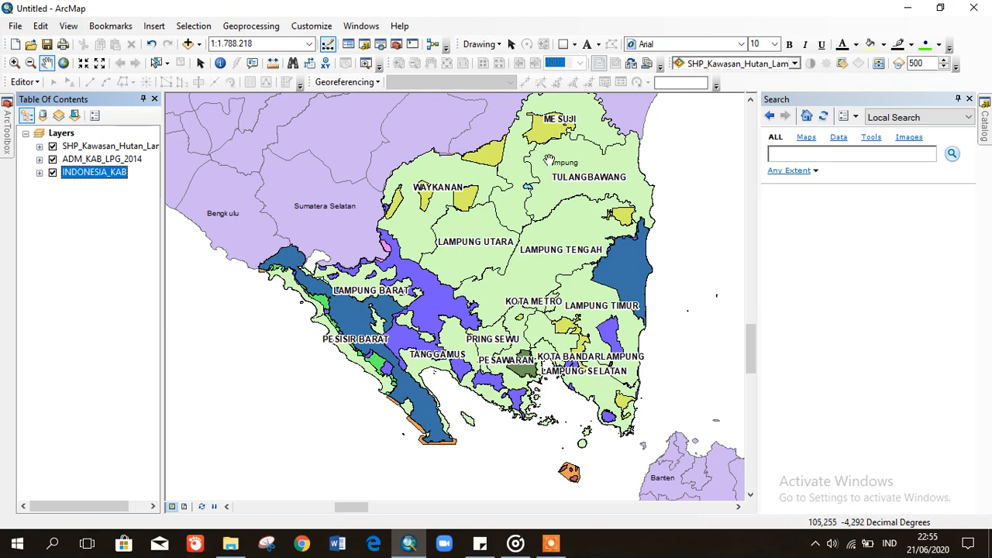
- Set the INDONESIA_KAB province labels to 10-point bold in the layer's Labels properties
right_click(92, 179)
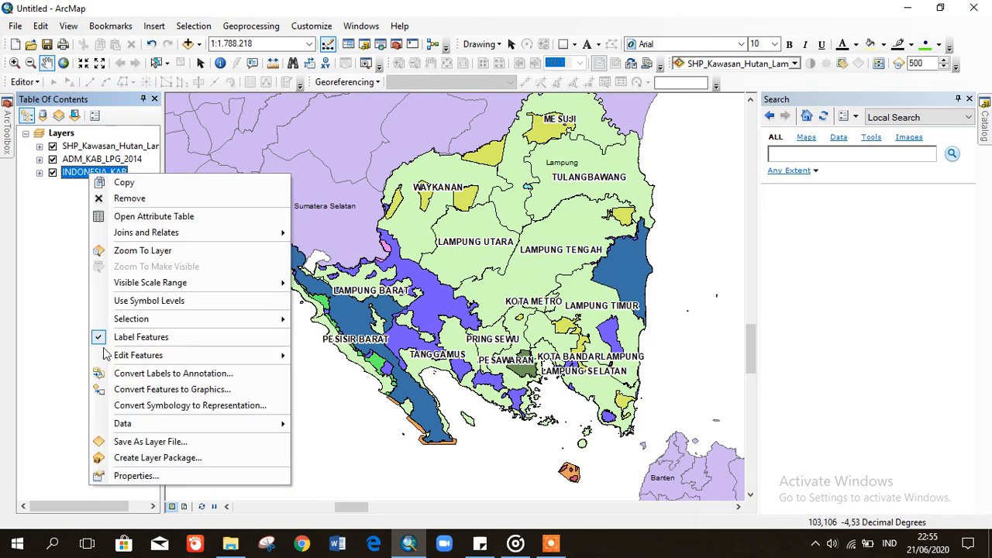
left_click(133, 475)
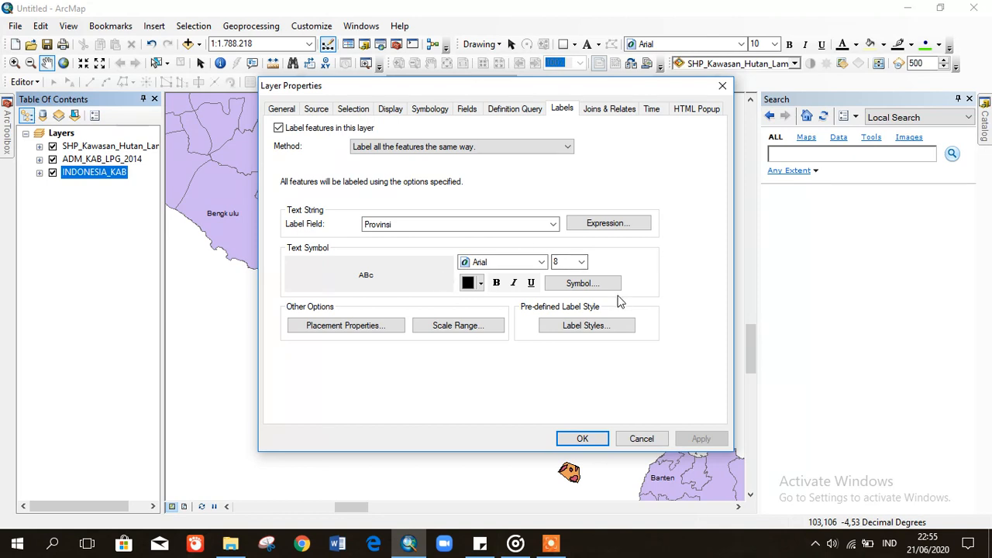
left_click(582, 263)
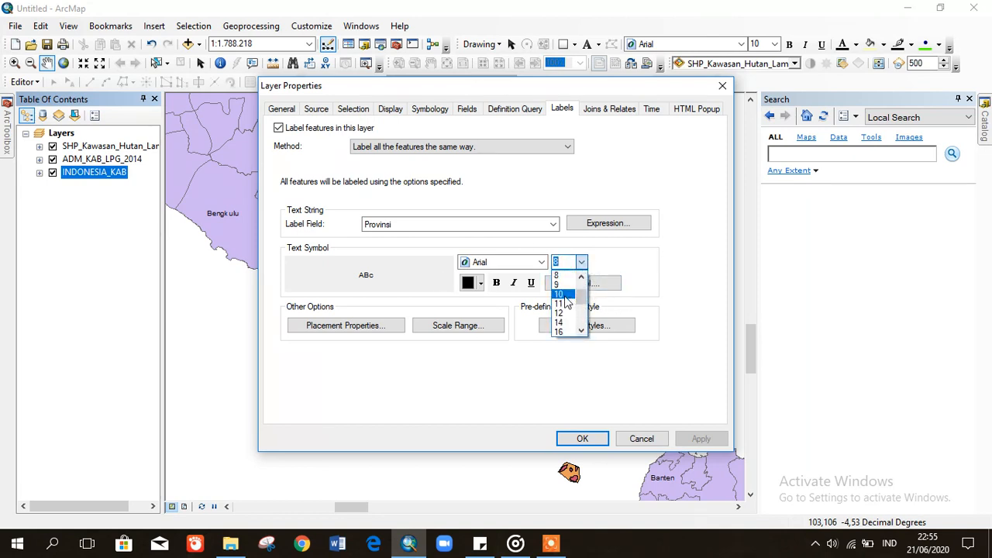
left_click(564, 294)
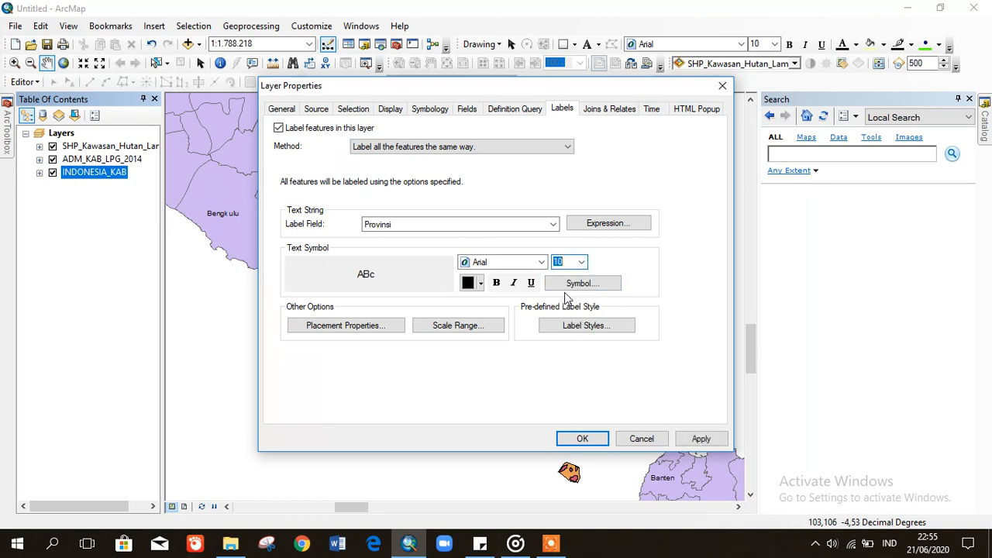
left_click(496, 282)
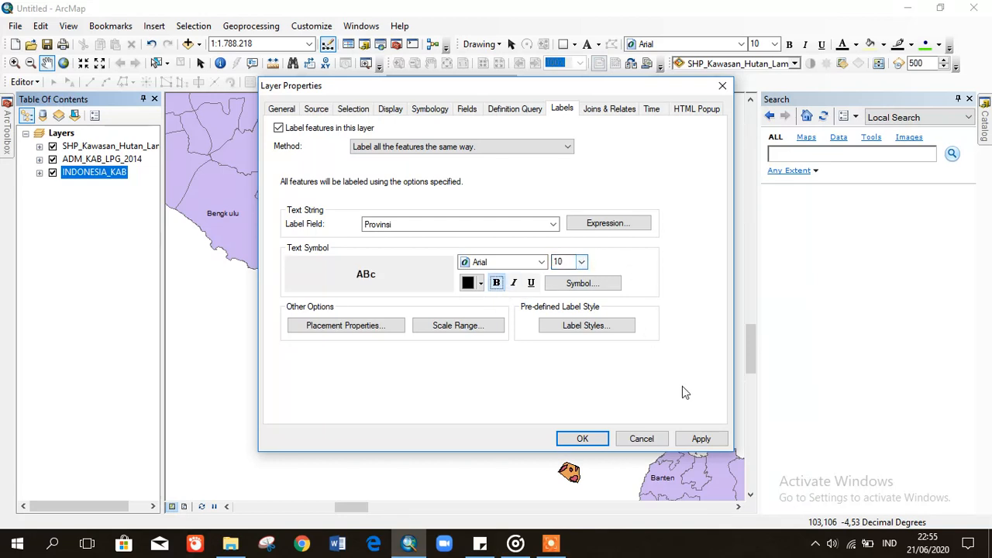
left_click(702, 440)
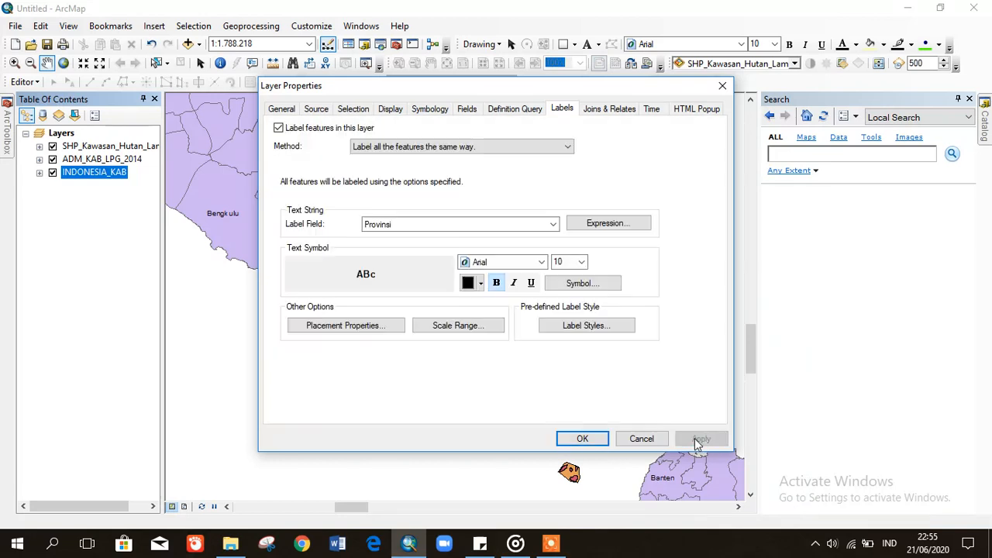
left_click(582, 439)
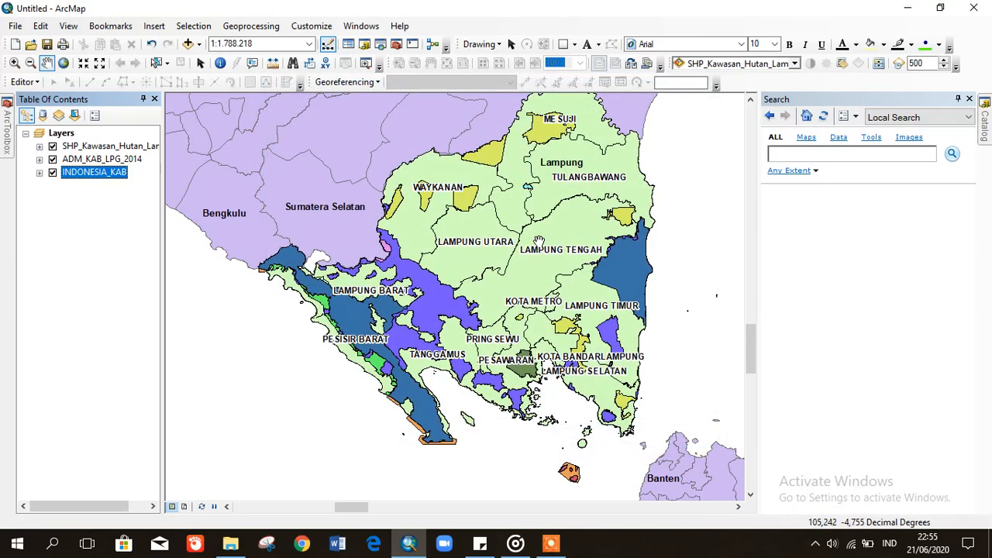
left_click(828, 292)
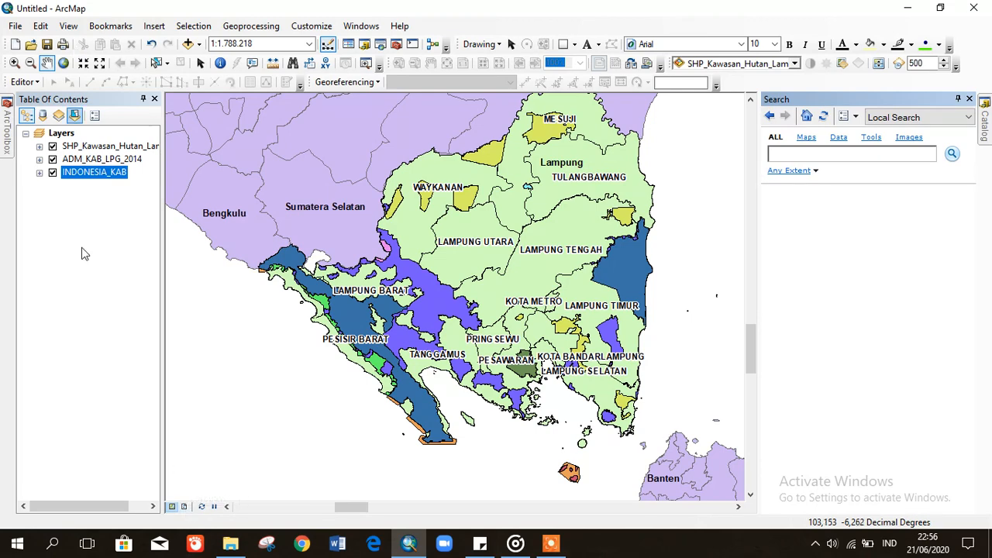
- Switch the map to the page layout view
left_click(90, 302)
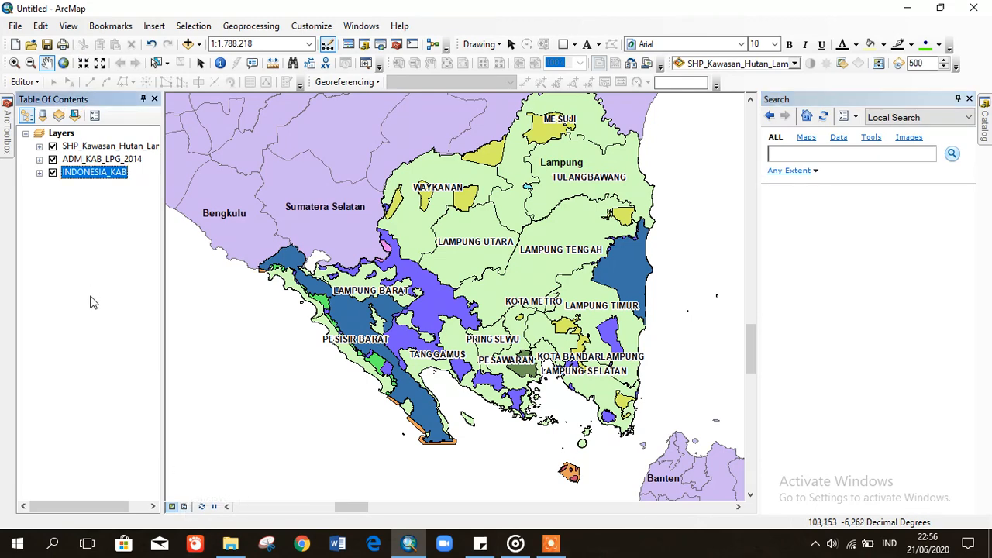
left_click(67, 30)
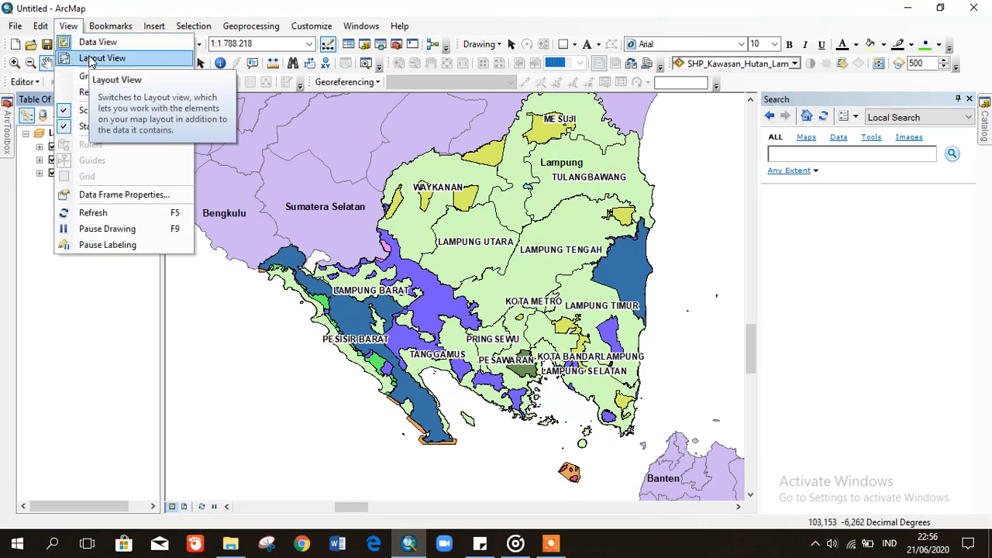
left_click(91, 59)
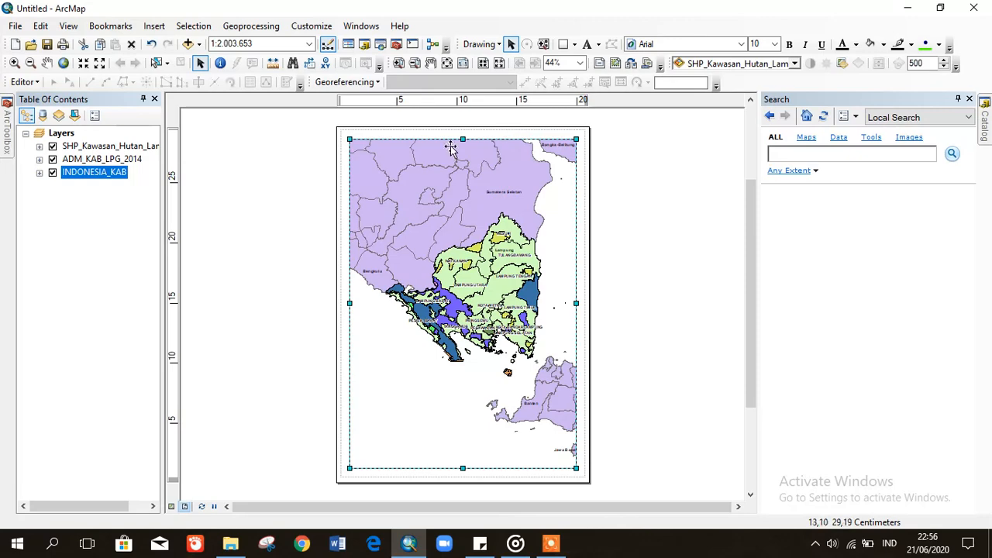
- In Page and Print Setup, choose A3 (Scaled) paper with Landscape orientation
left_click(15, 26)
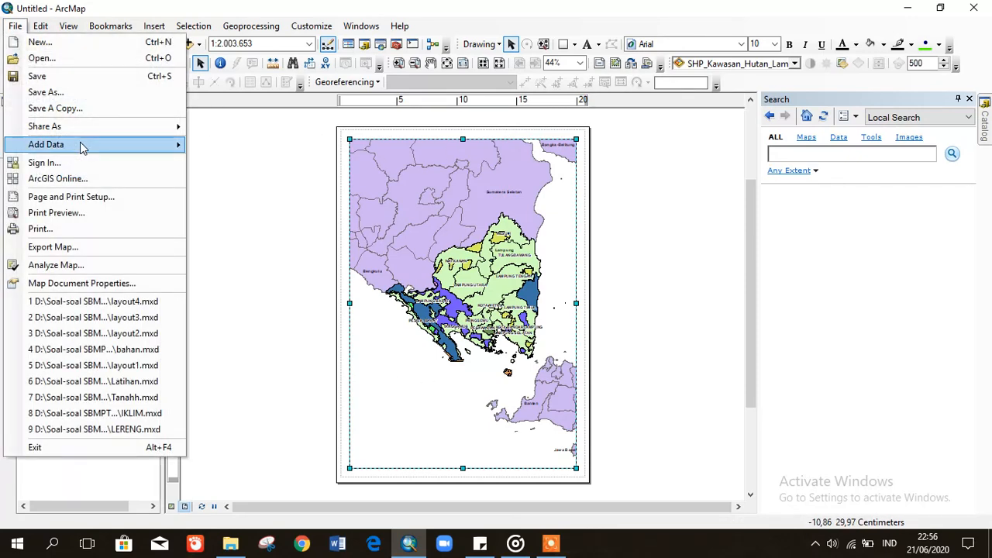
left_click(62, 197)
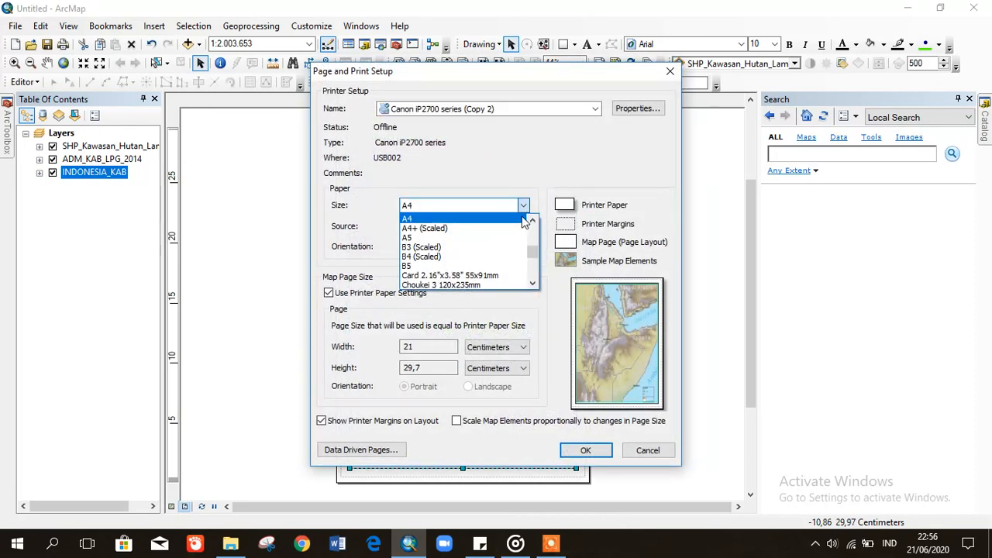
left_click(532, 220)
left_click(532, 220)
left_click(532, 220)
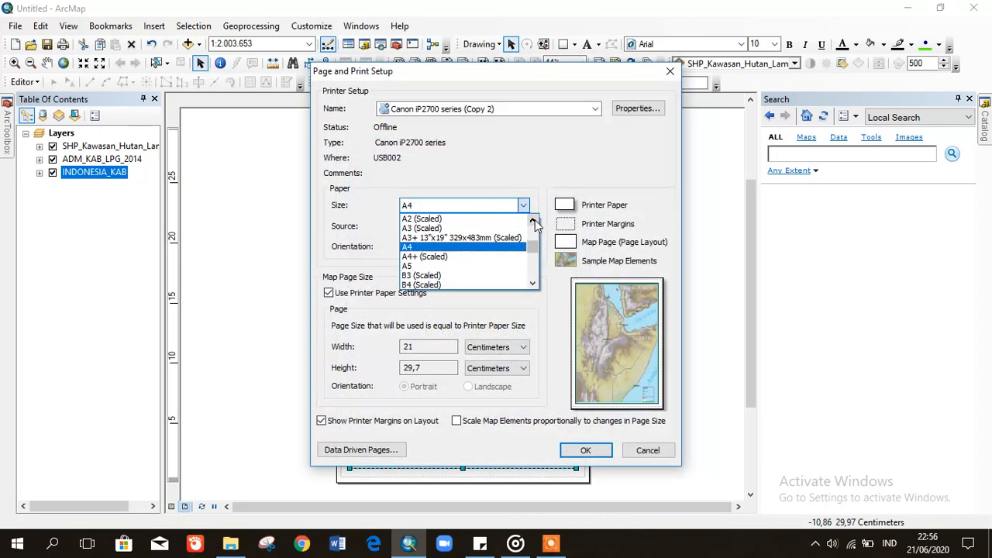
left_click(532, 220)
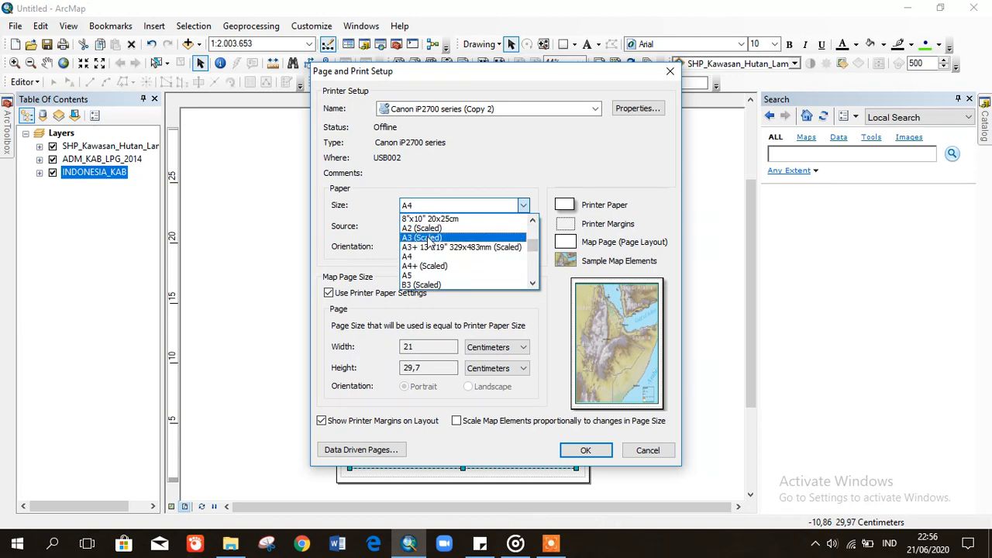
left_click(429, 237)
left_click(487, 246)
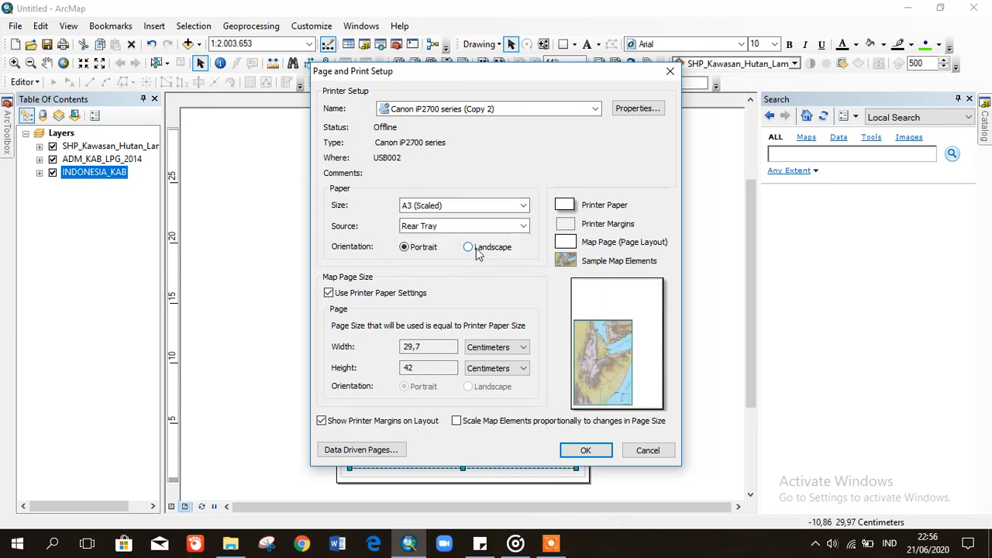
left_click(585, 450)
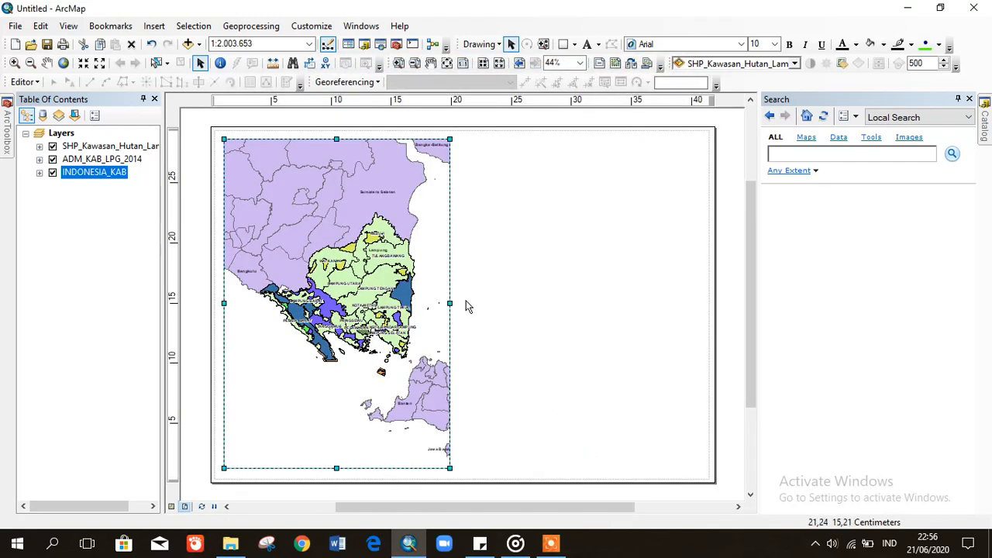
left_click(504, 279)
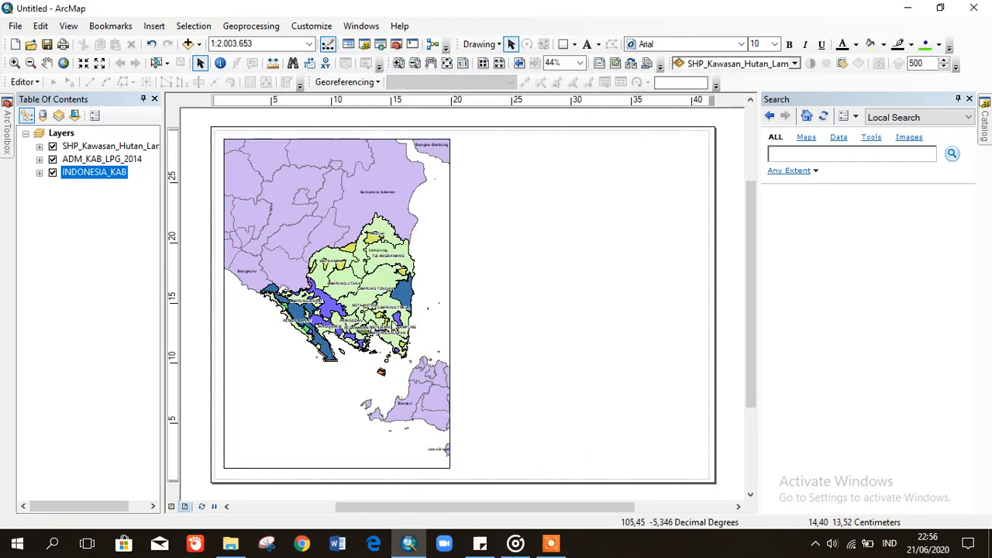
- Open the map frame's properties and look through its settings tabs
left_click(434, 281)
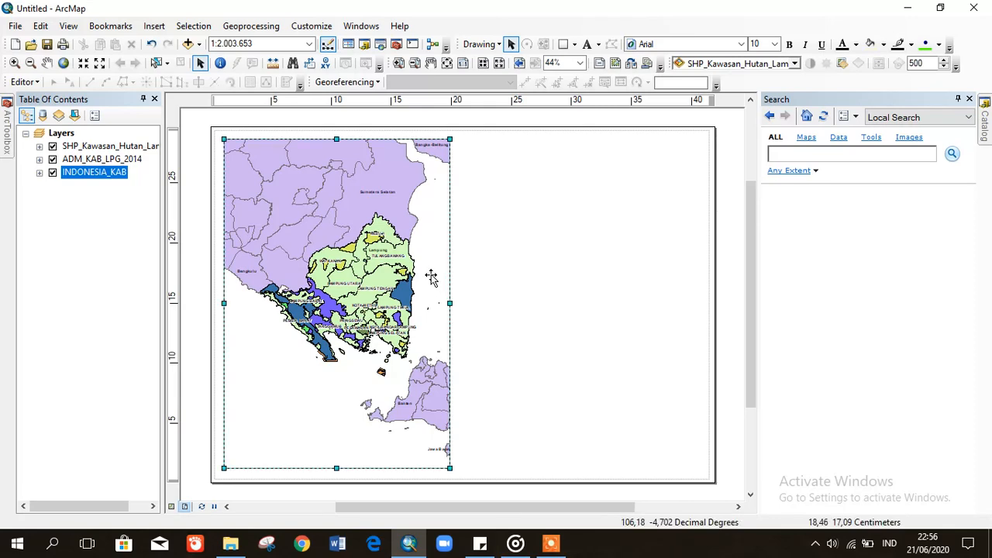
right_click(378, 166)
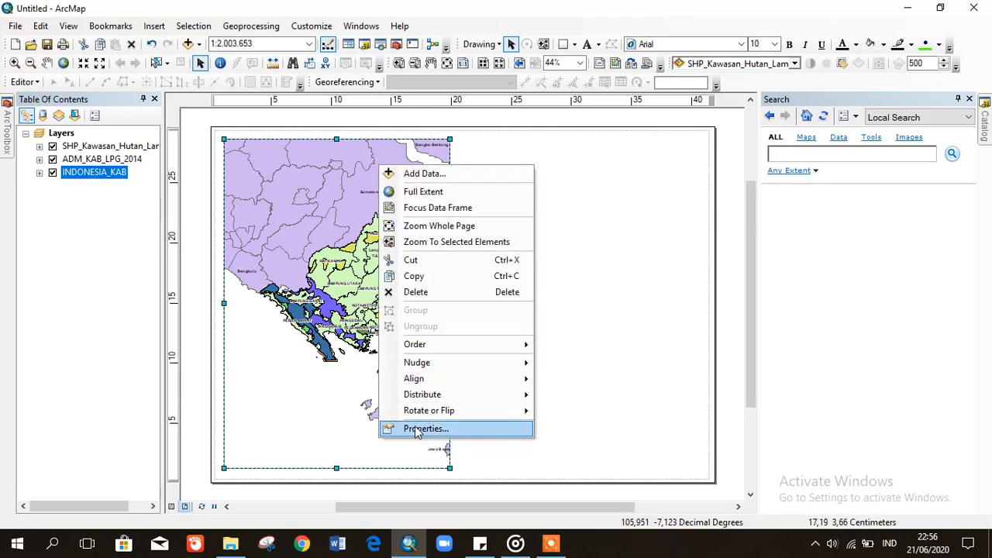
left_click(417, 430)
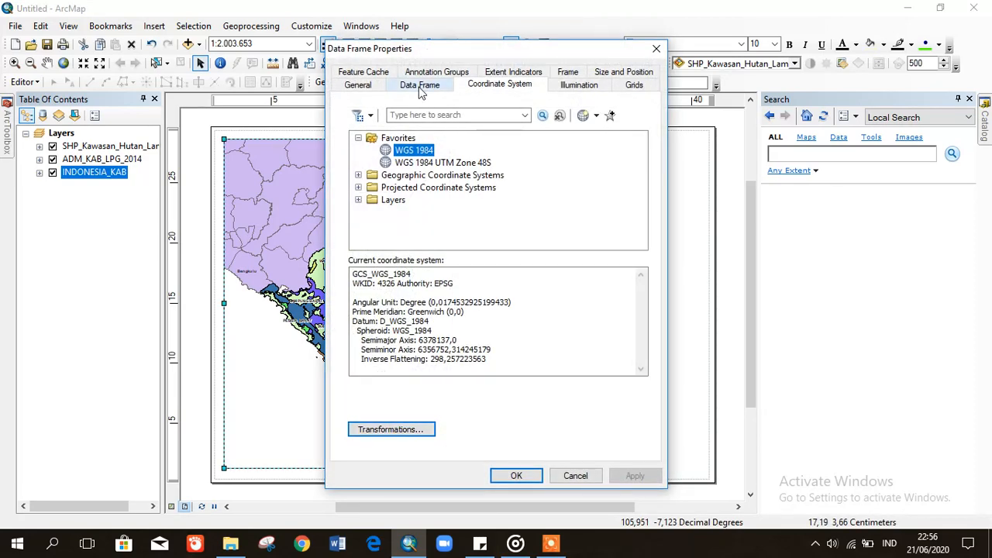
left_click(419, 87)
left_click(370, 87)
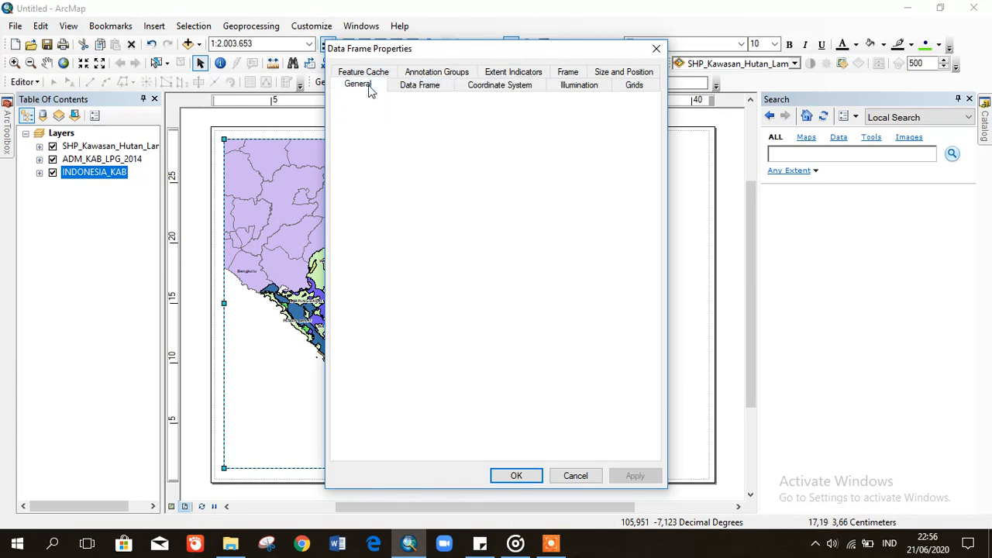
left_click(578, 87)
left_click(628, 87)
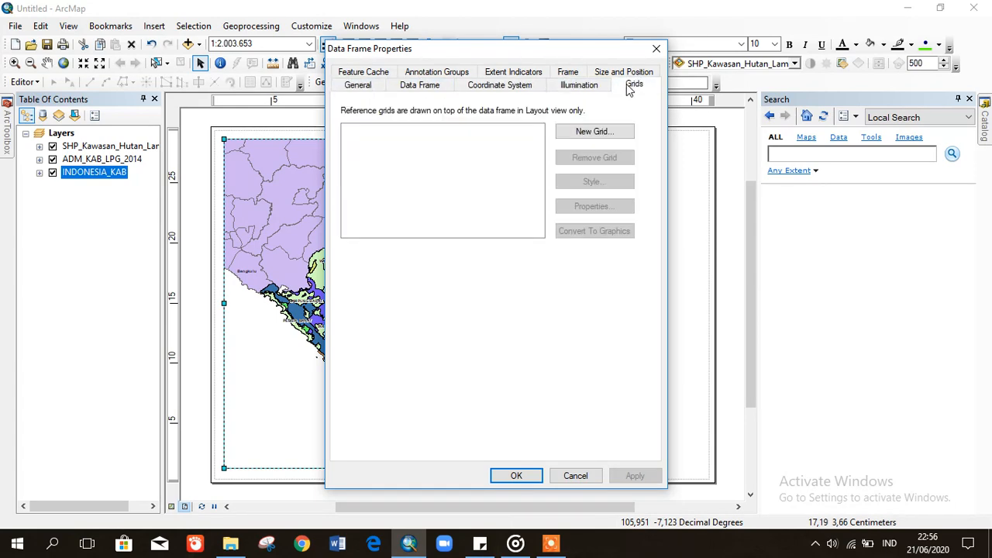
left_click(631, 72)
- Set the frame border to the 2.0 Point line and apply it
left_click(567, 85)
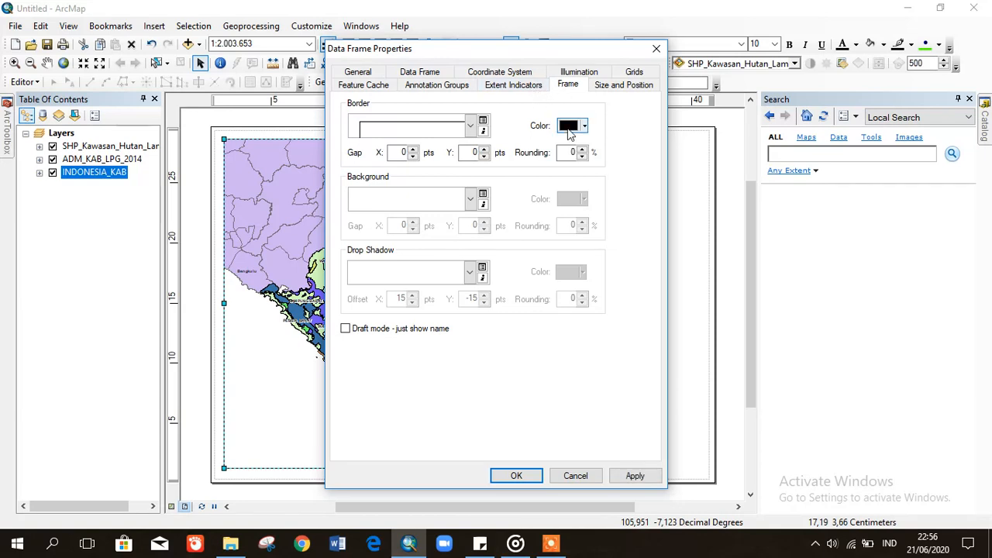
left_click(453, 126)
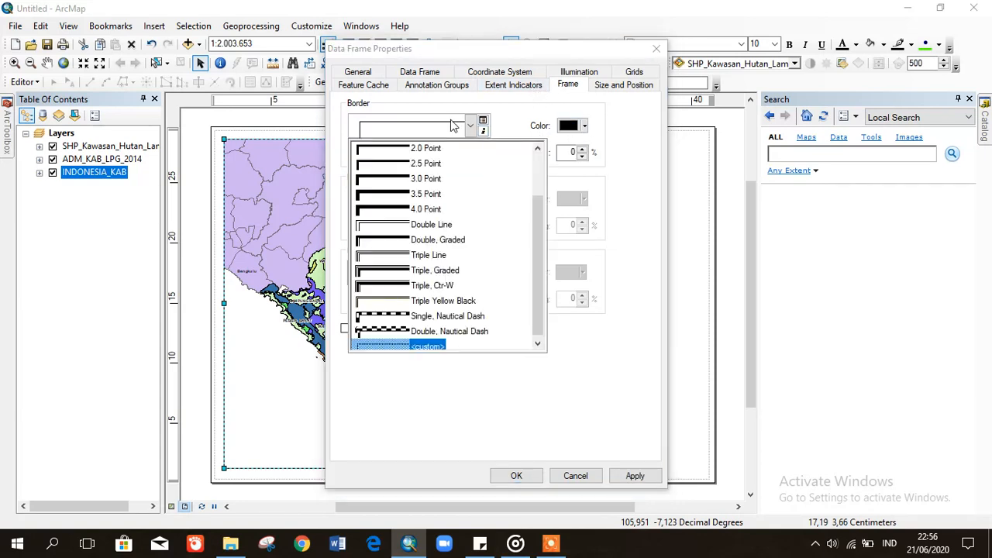
left_click(403, 151)
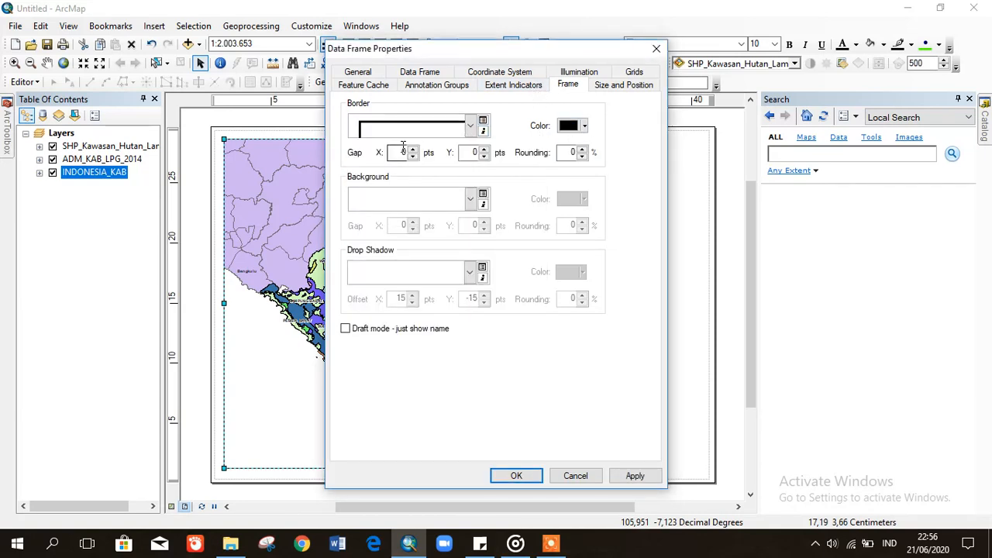
left_click(627, 476)
left_click(512, 475)
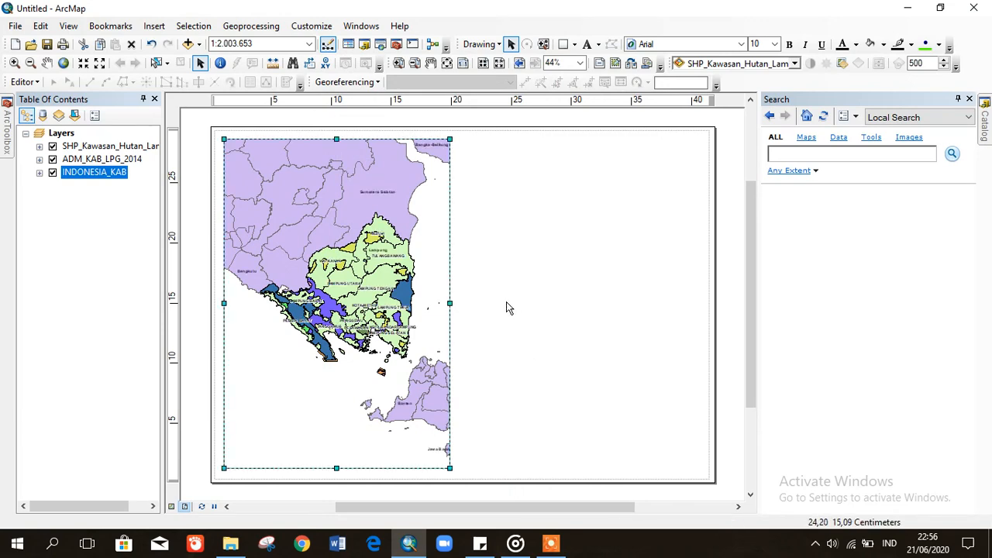
- Widen the map frame toward the right
left_click_drag(449, 303, 546, 302)
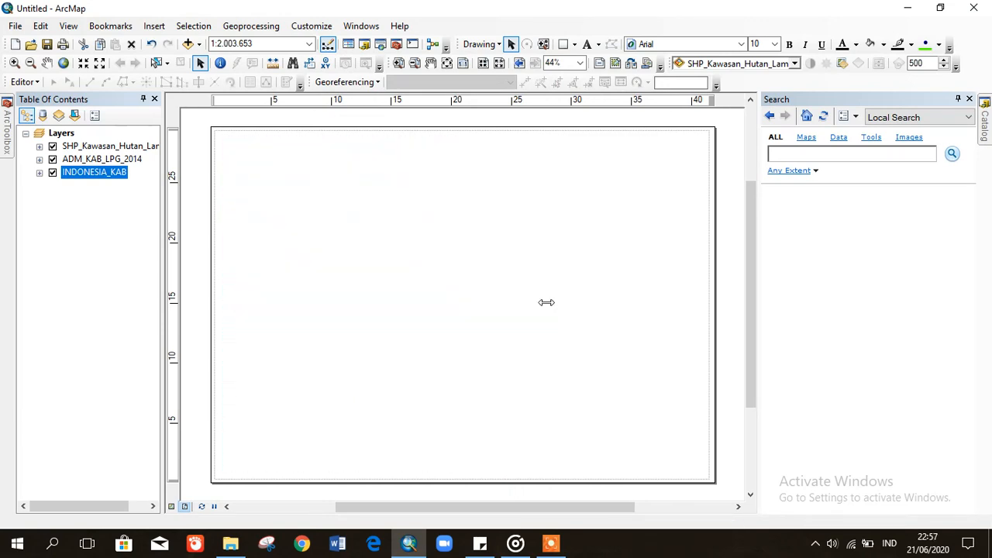
left_click(638, 297)
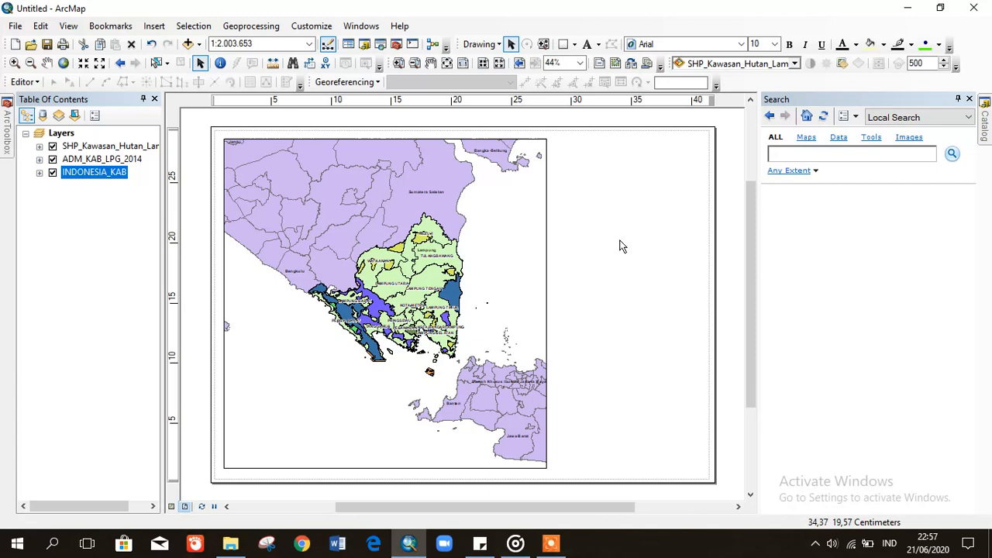
left_click(541, 252)
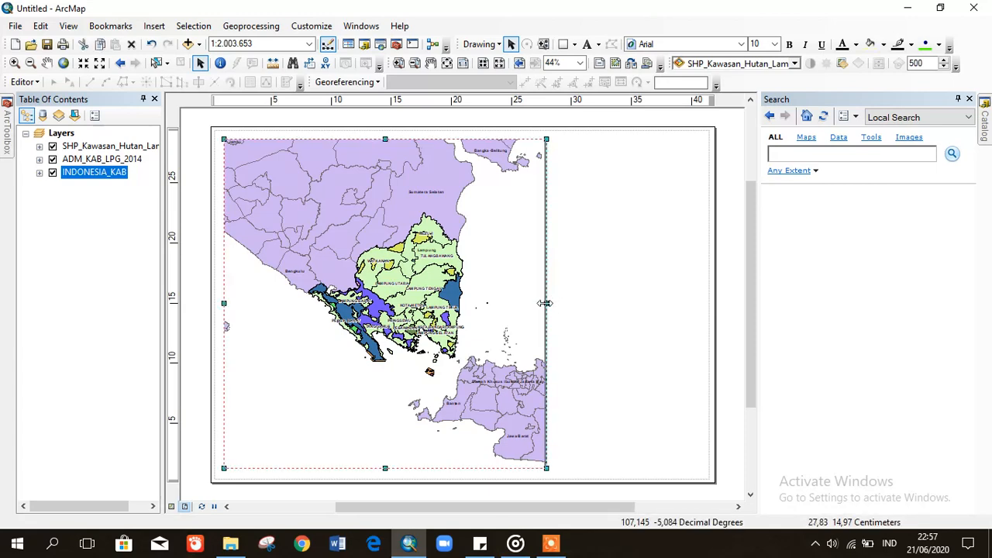
left_click_drag(545, 303, 547, 303)
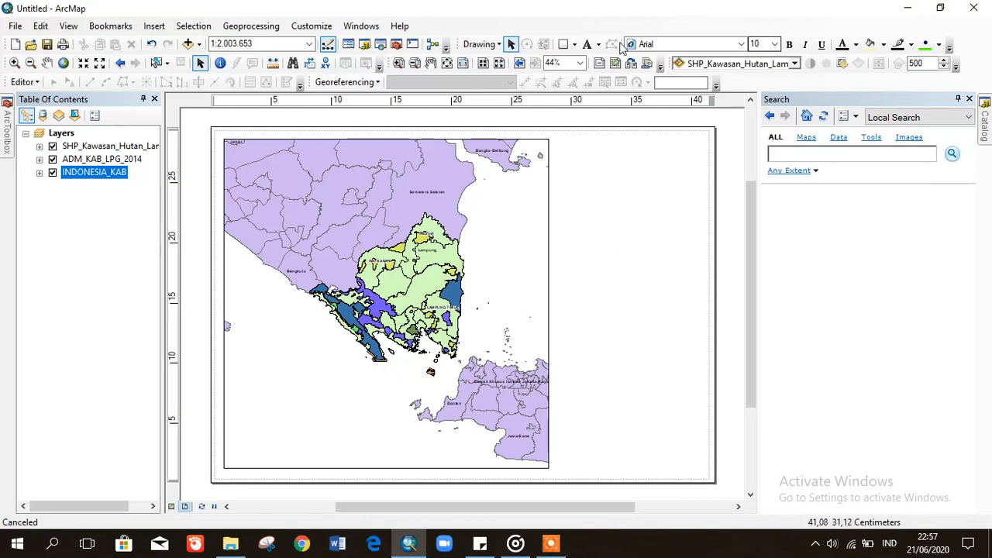
- Draw a rectangle spanning the whole page with no fill and a black outline
left_click(563, 44)
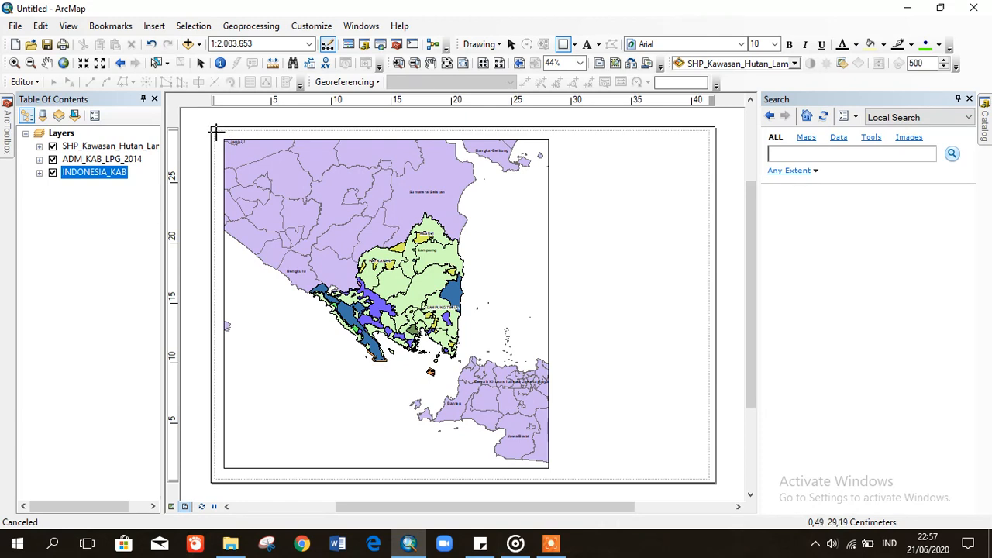
left_click_drag(216, 132, 710, 479)
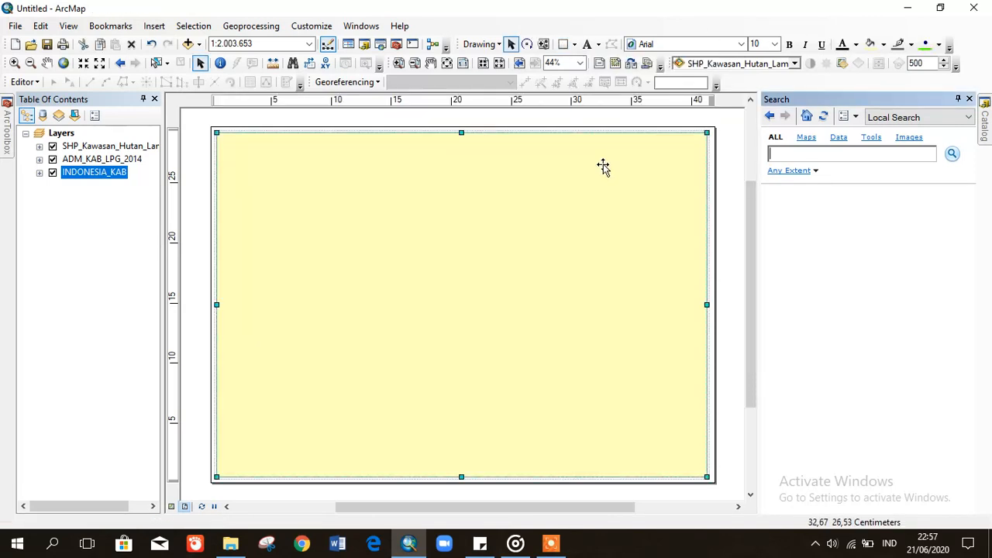
left_click(884, 47)
left_click(897, 65)
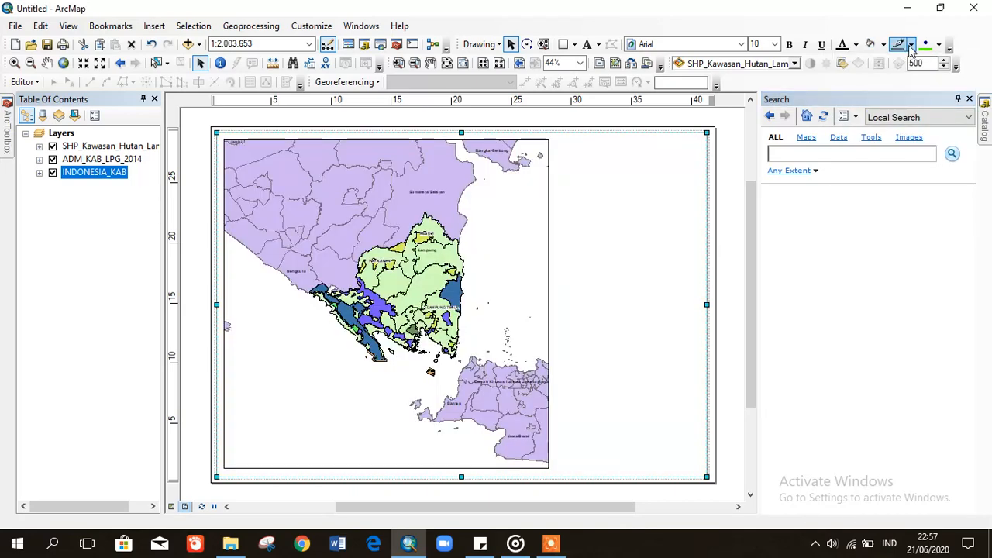
left_click(911, 47)
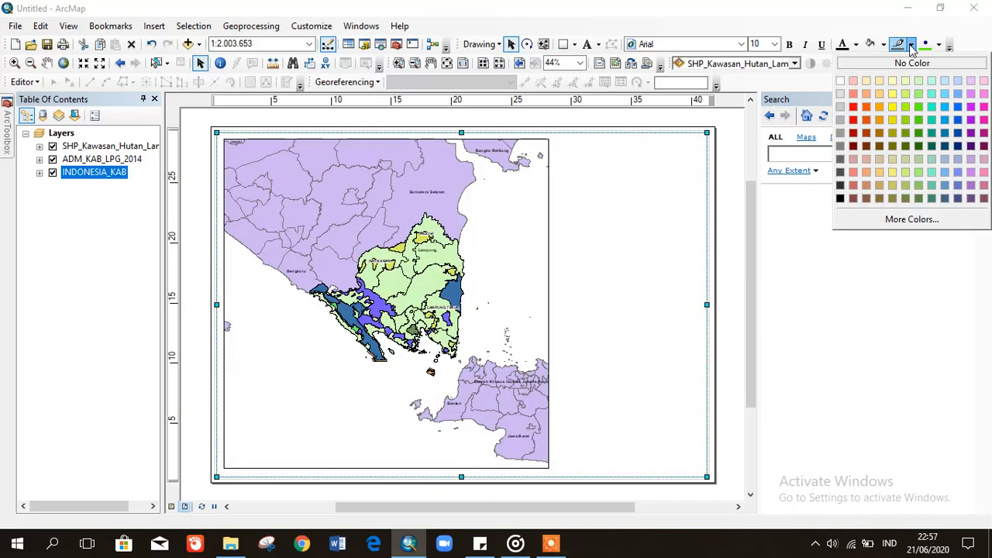
left_click(840, 198)
- Set the rectangle's outline width to 2
double_click(660, 199)
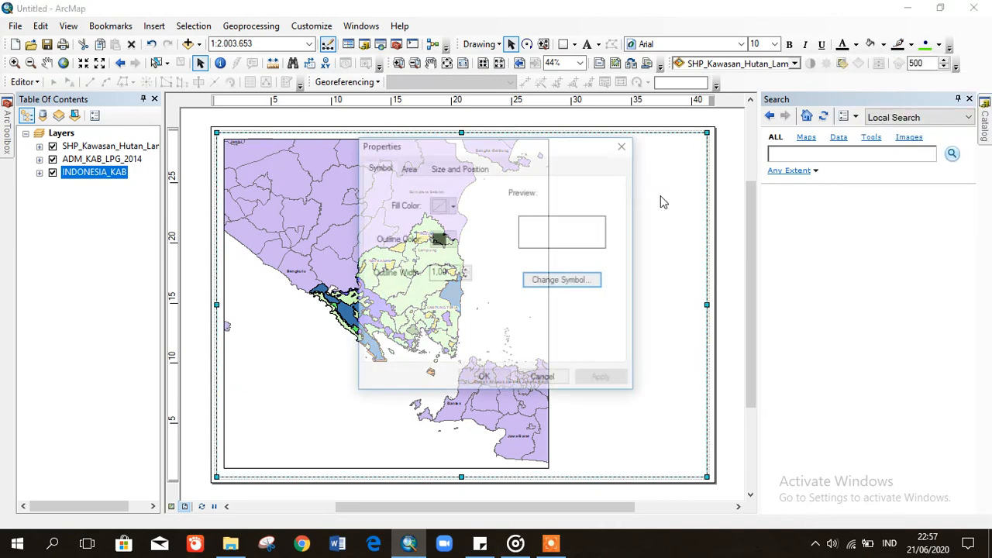
left_click(465, 273)
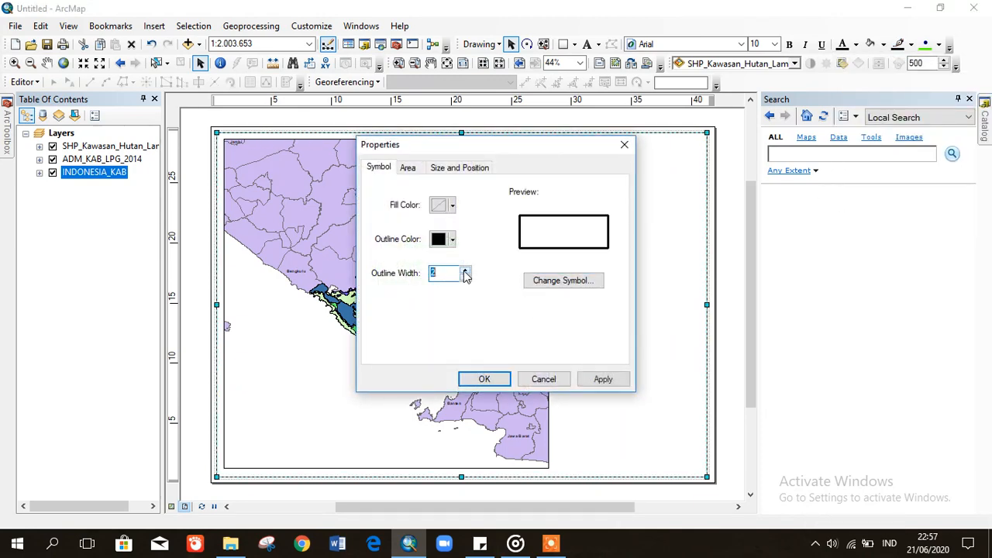
left_click(611, 381)
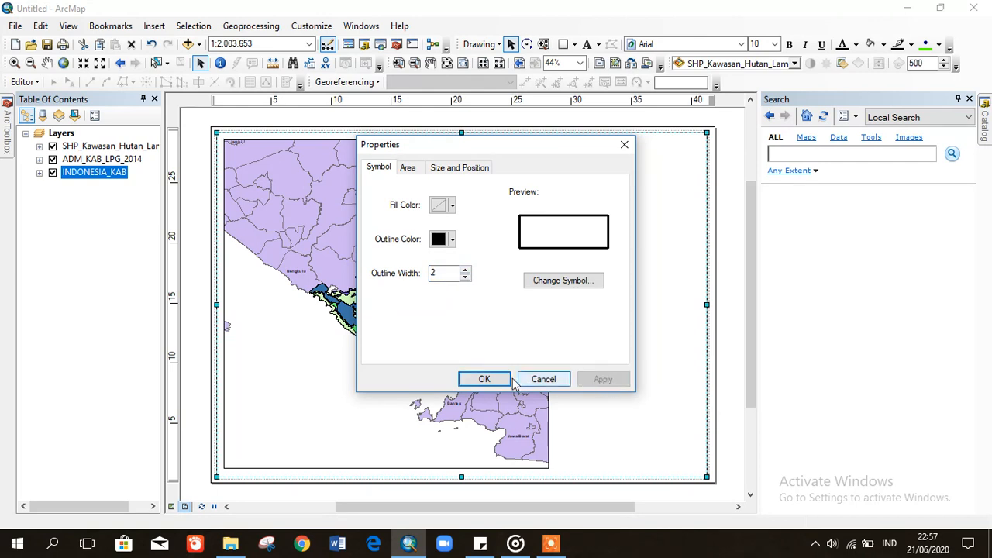
left_click(502, 379)
left_click(737, 316)
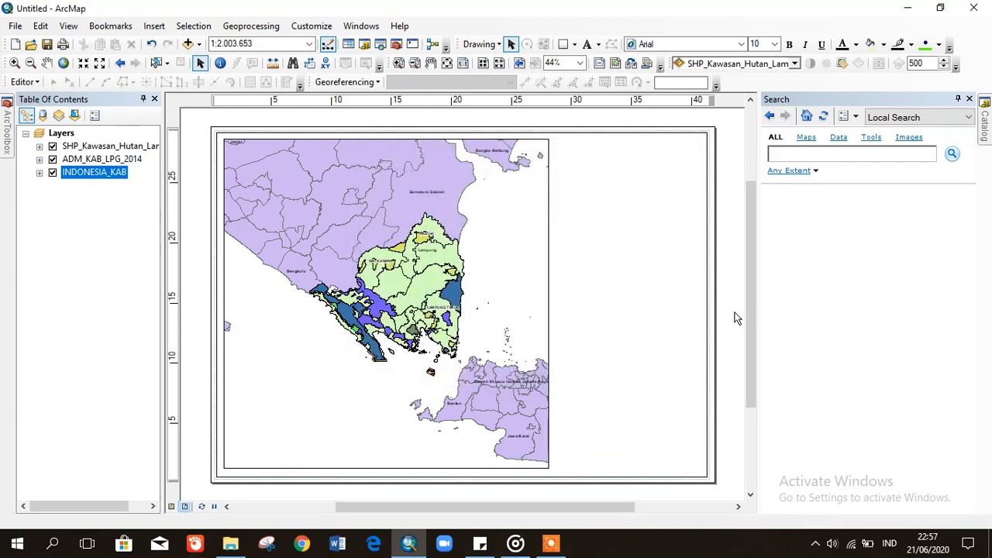
left_click(526, 273)
- Set the map scale to 1:1.000.000 and pan the map slightly down in the frame
left_click(525, 271)
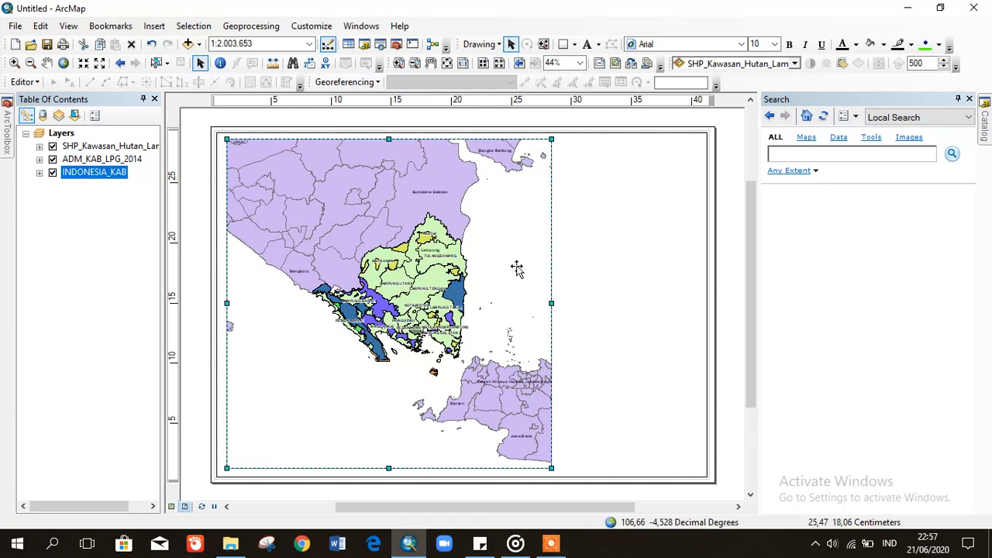
left_click(728, 312)
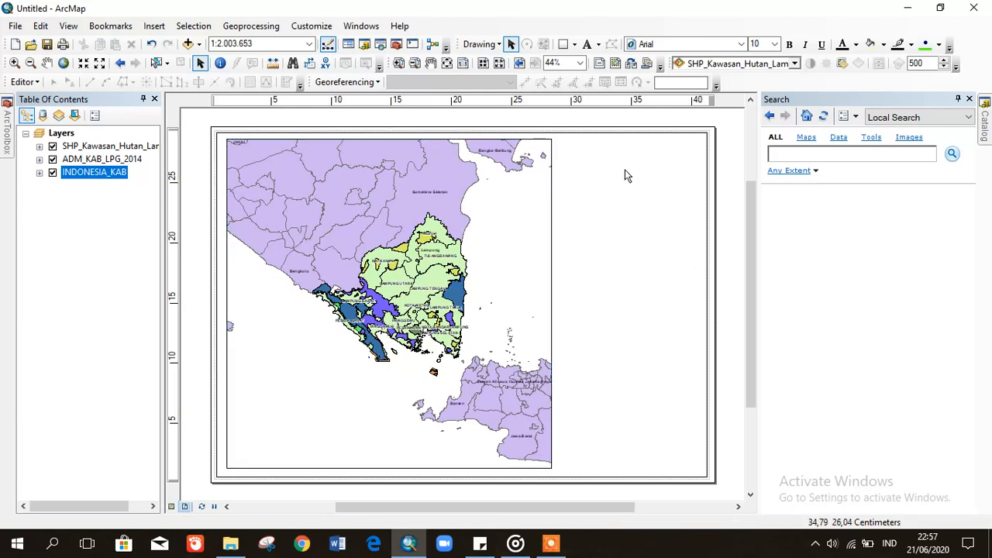
left_click(482, 219)
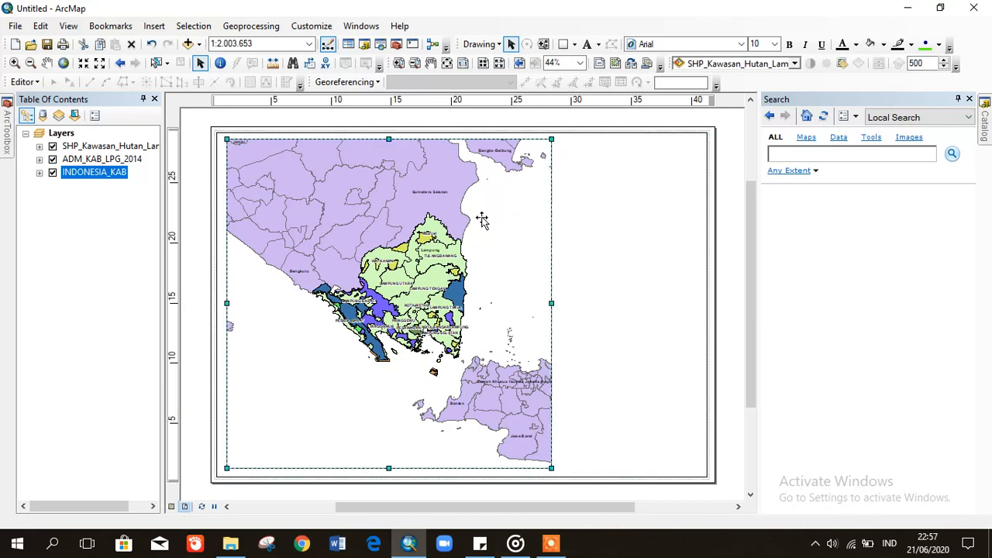
left_click(277, 46)
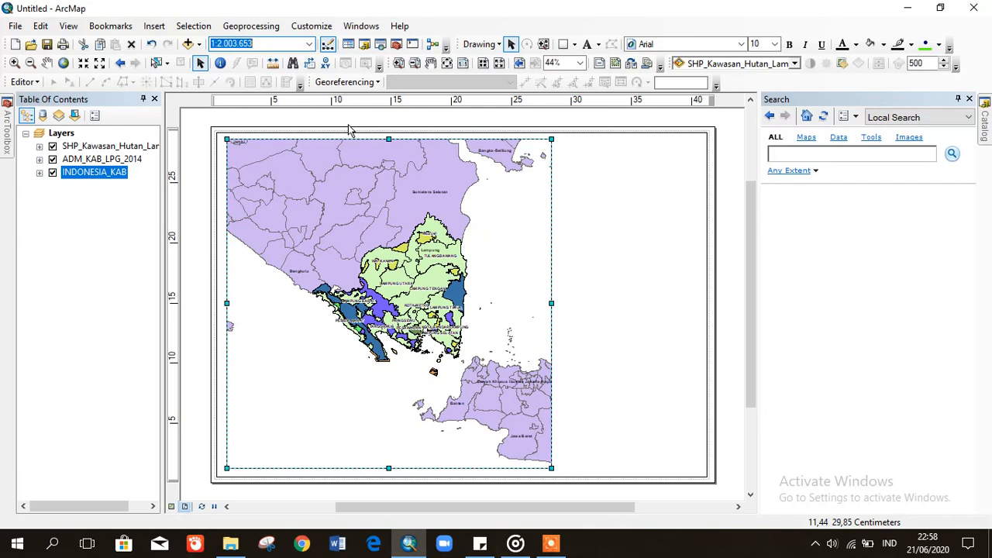
left_click(271, 45)
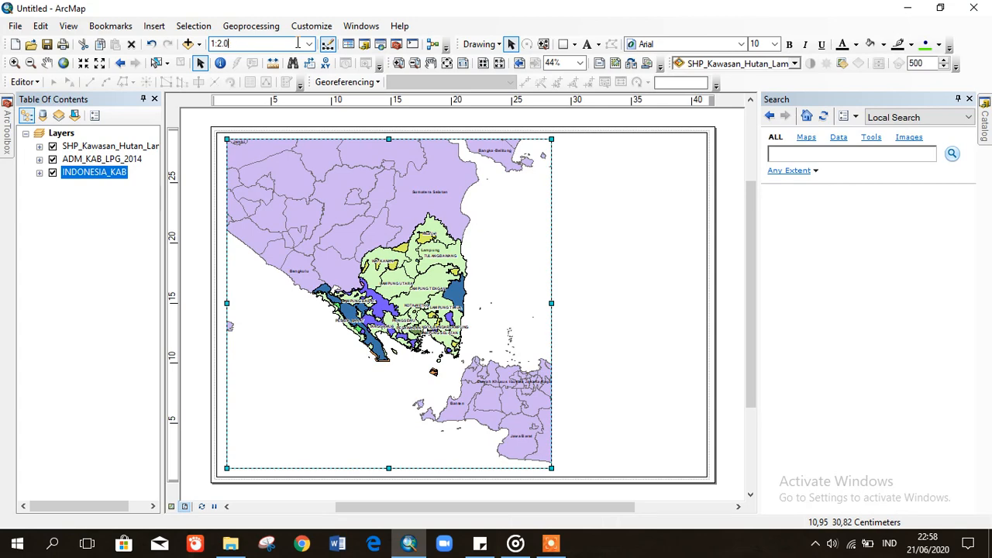
left_click(310, 45)
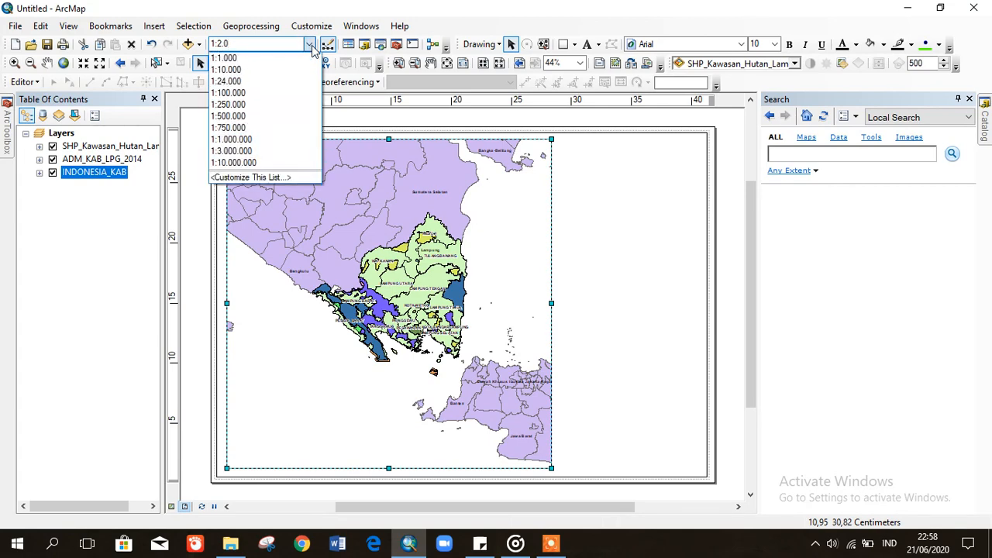
left_click(247, 145)
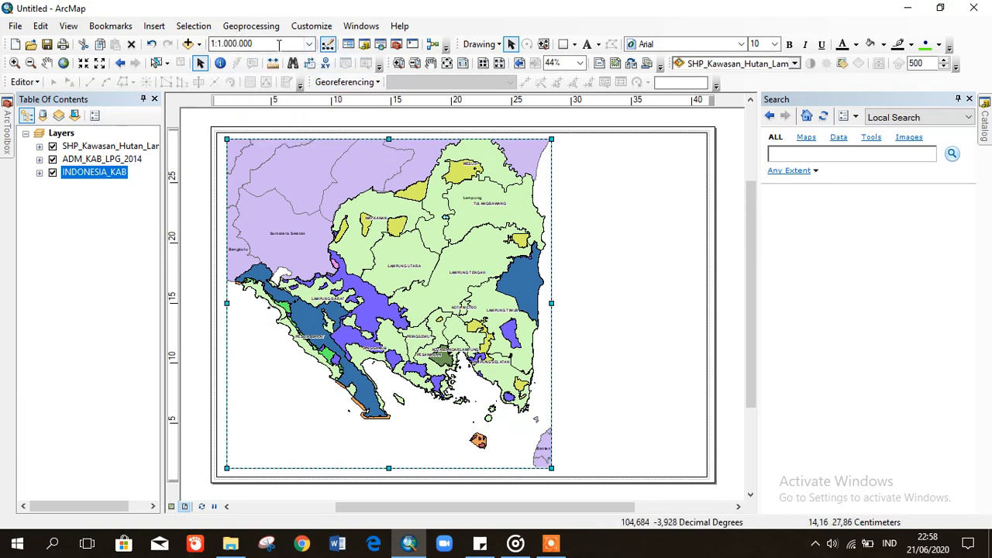
left_click(46, 63)
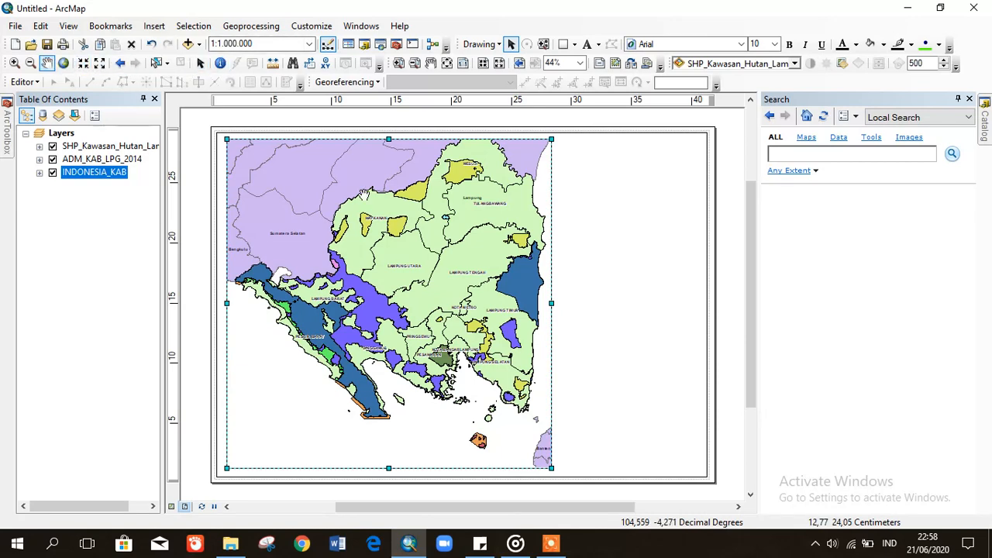
mouse_move(364, 194)
left_mouse_down()
mouse_move(430, 223)
mouse_move(465, 221)
mouse_move(439, 235)
left_mouse_up()
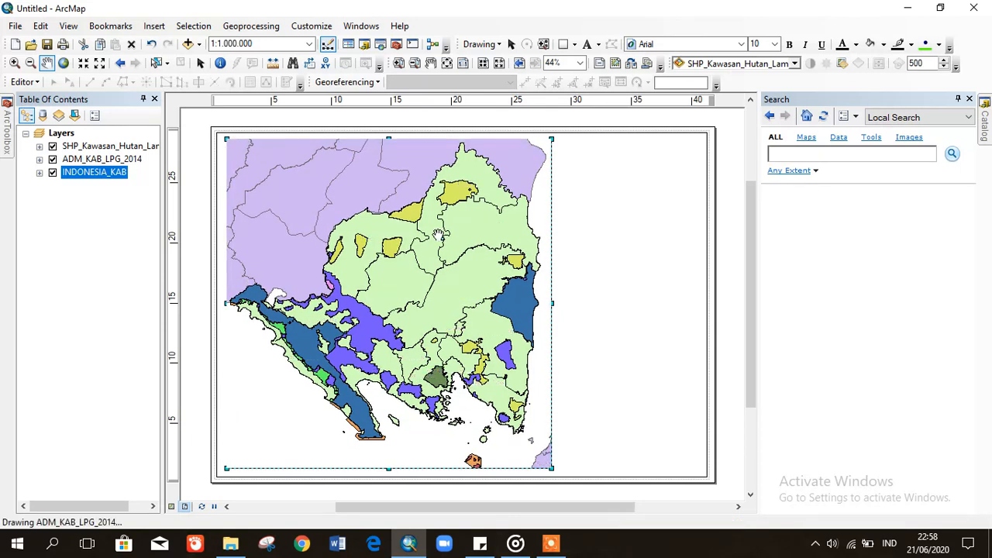
- Correct the map scale to 1:1.100.000
left_click(228, 42)
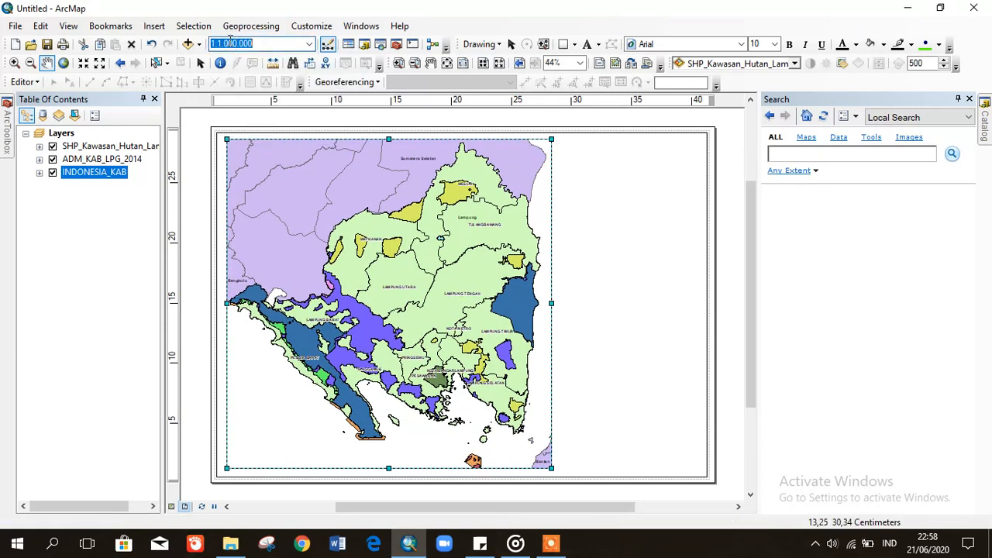
left_click(229, 43)
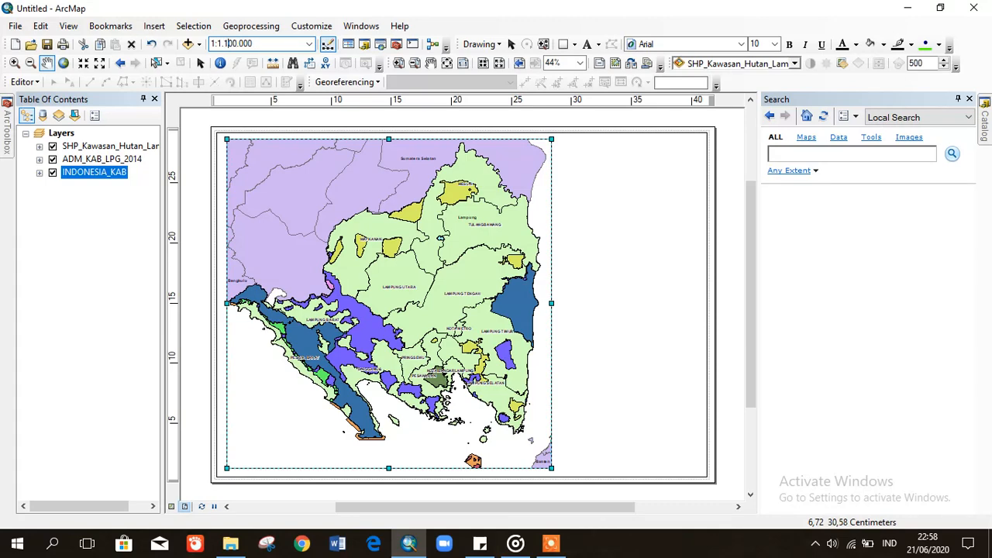
type("1")
key("Return")
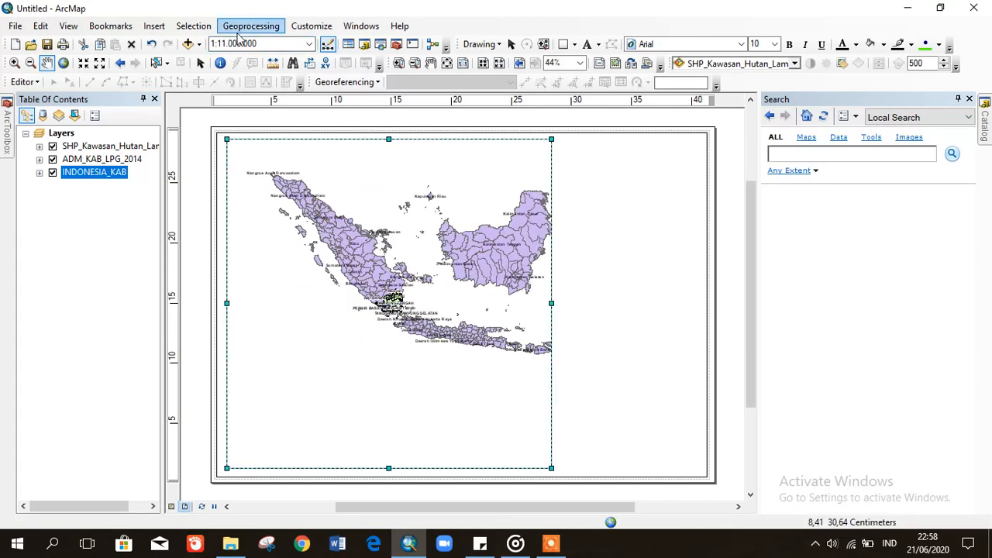
left_click(228, 43)
left_click(227, 43)
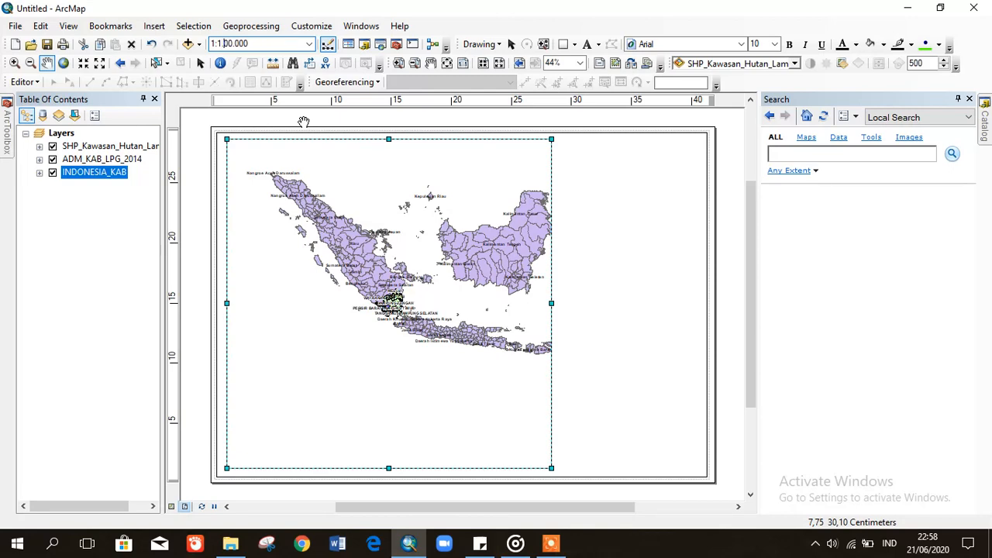
key("Return")
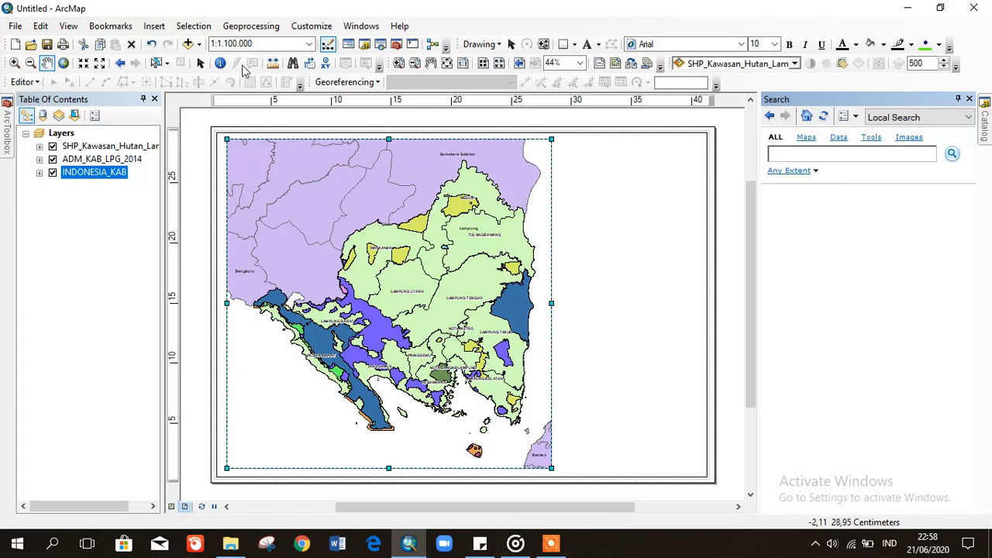
left_click(200, 63)
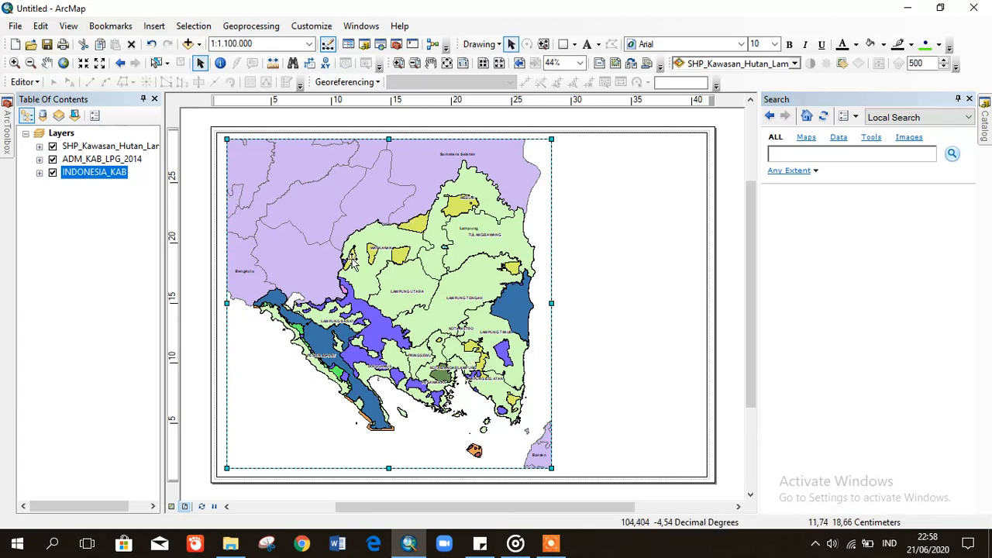
left_click(632, 227)
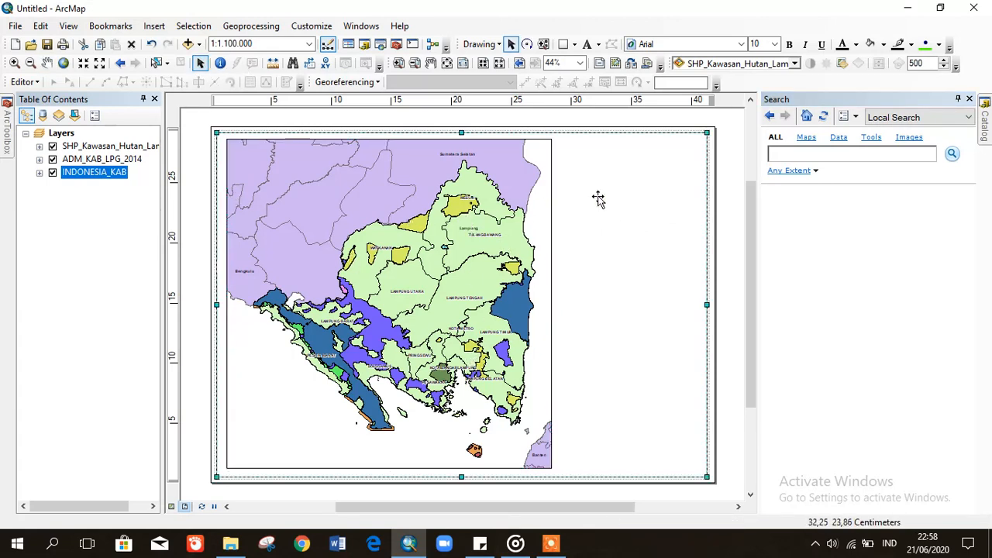
left_click(736, 240)
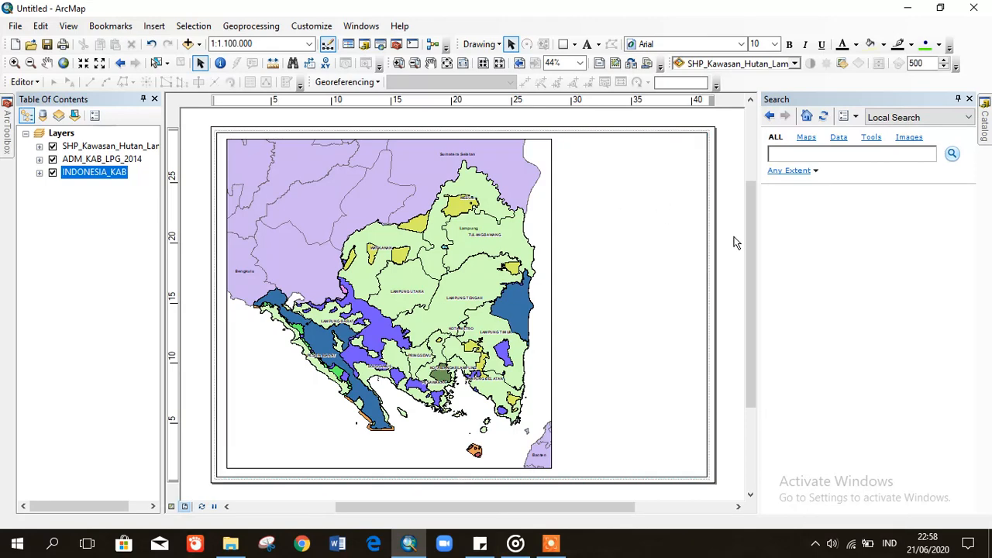
- Change the data frame's extent setting to Fixed Scale, holding it at 1:1.100.000
left_click(69, 26)
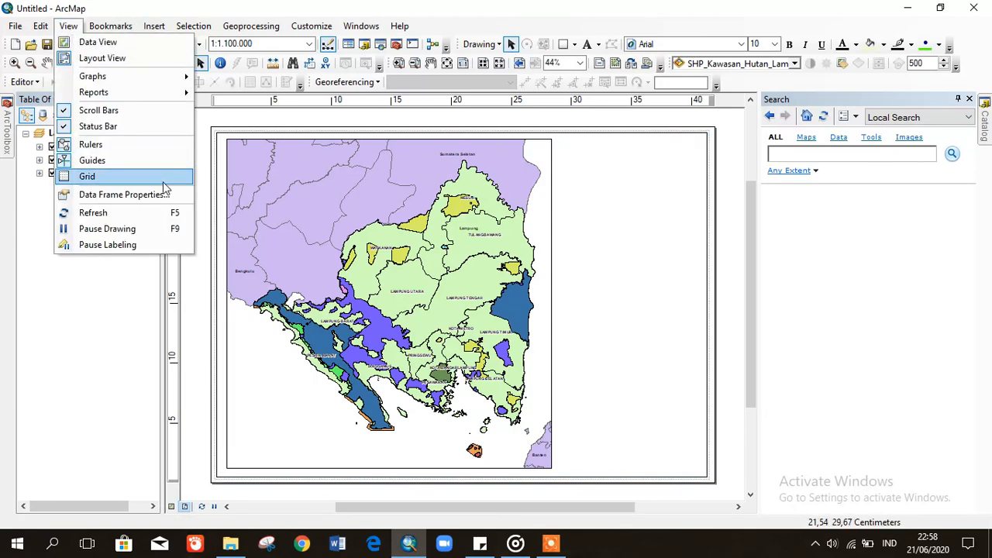
left_click(113, 195)
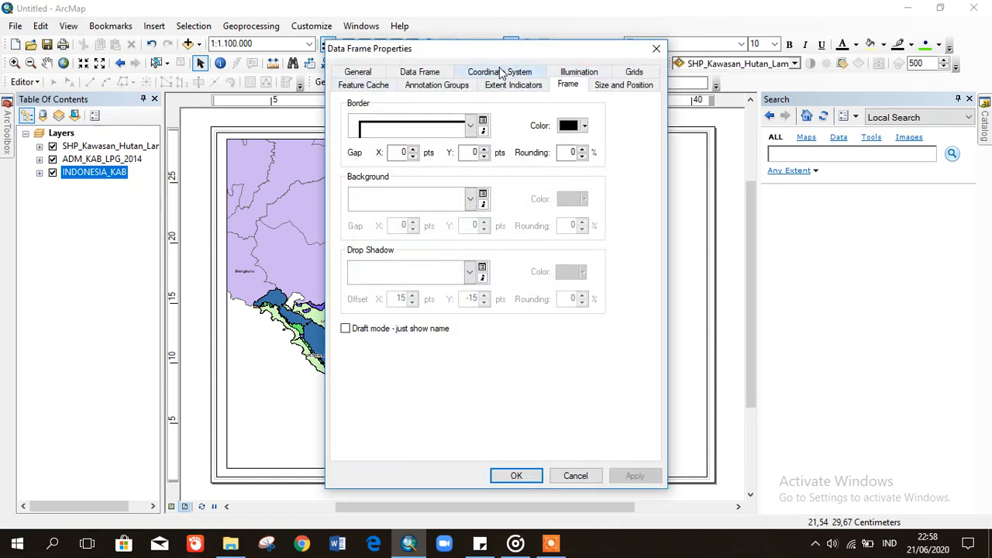
left_click(425, 72)
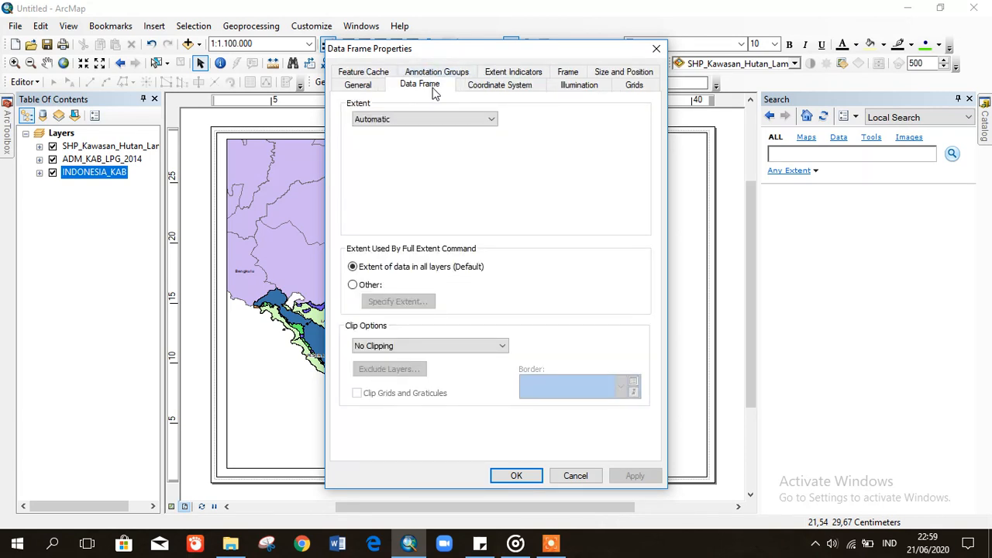
left_click(377, 123)
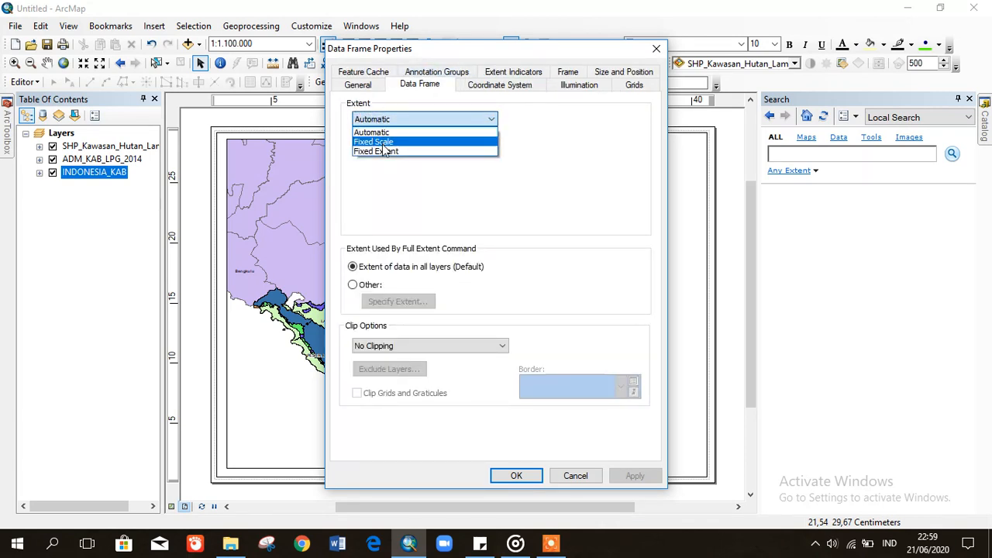
left_click(384, 145)
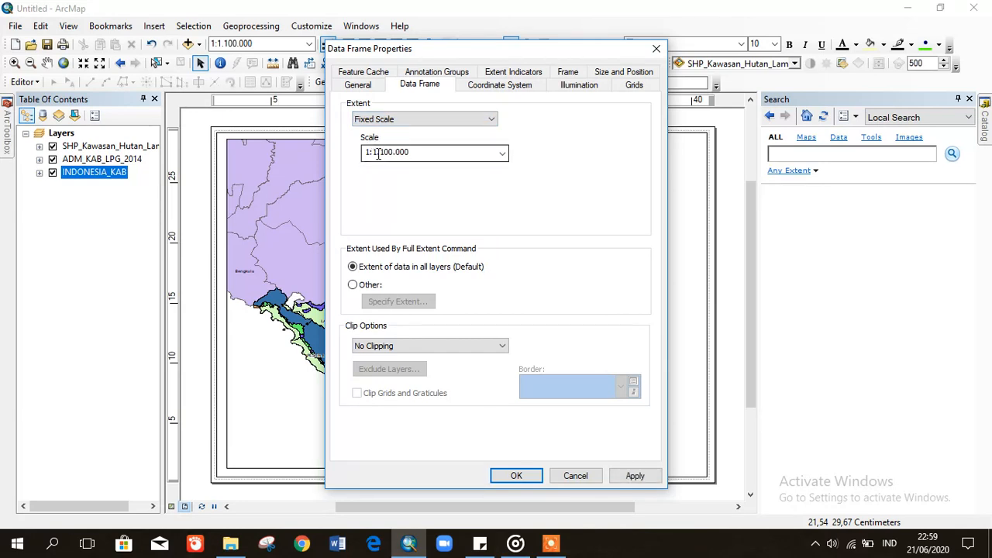
left_click(631, 476)
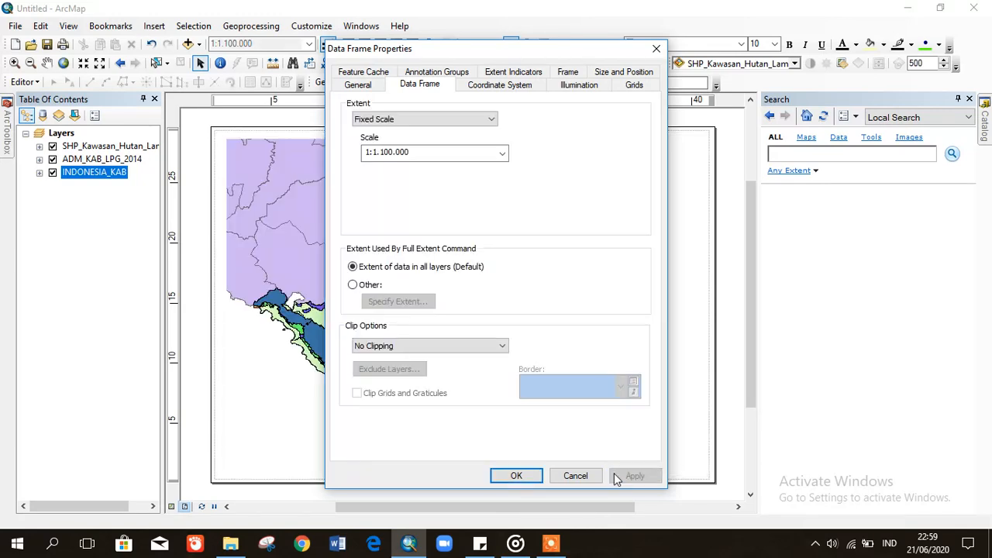
left_click(516, 475)
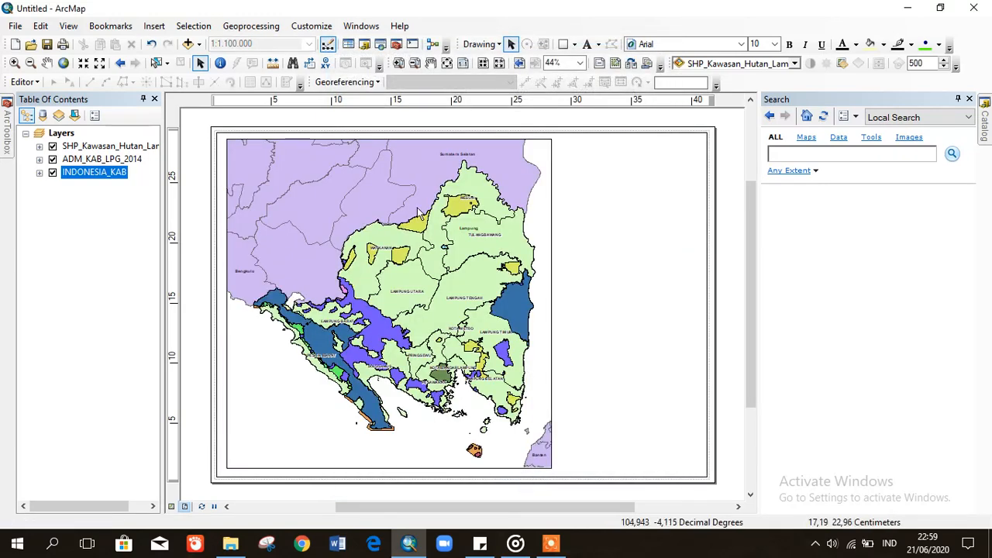
left_click(646, 315)
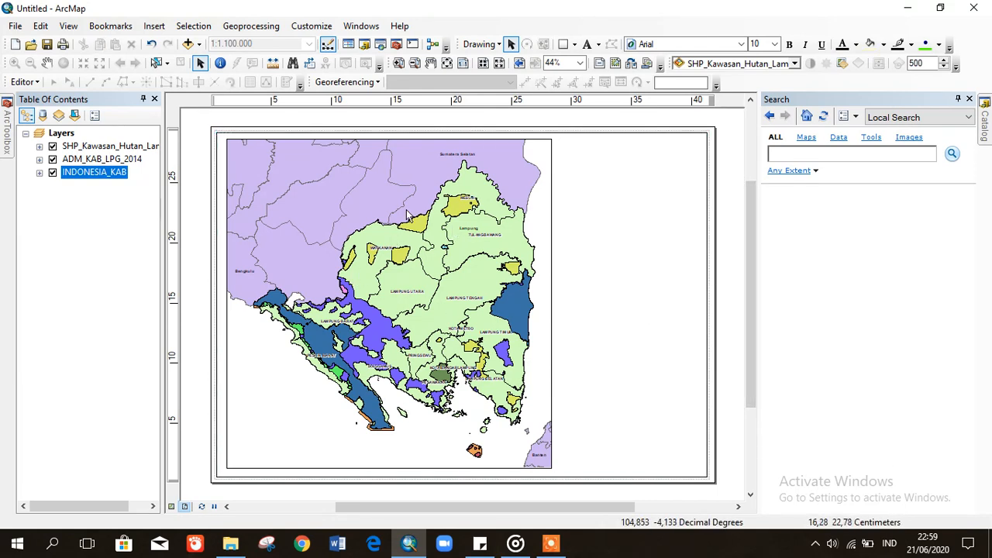
left_click(339, 210)
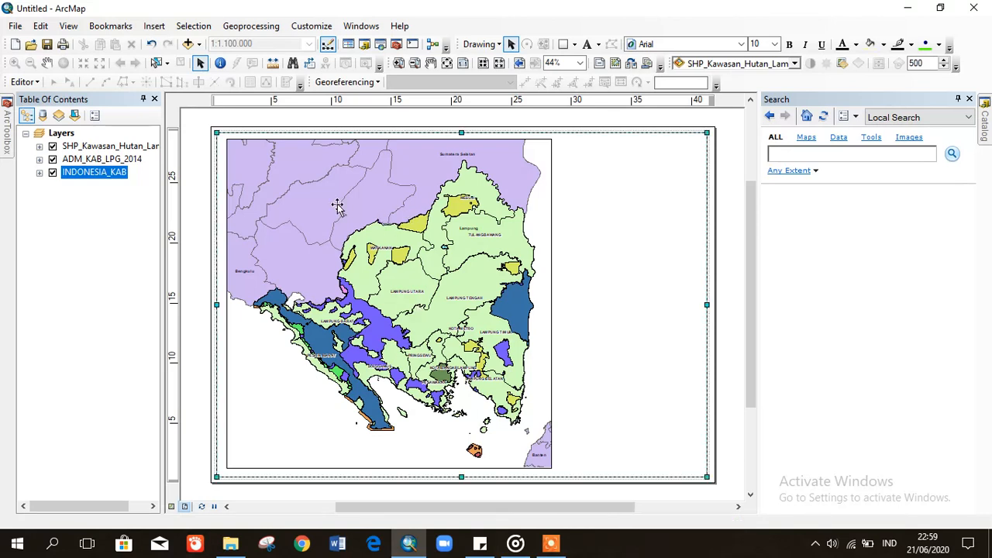
- Start a new grid from the frame's Grids settings and choose the measured grid type
right_click(384, 208)
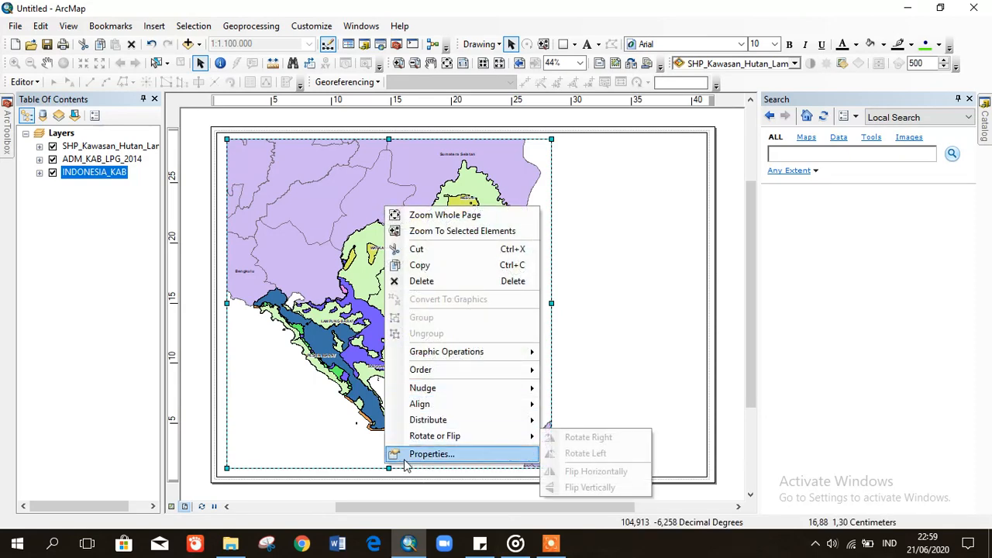
left_click(431, 455)
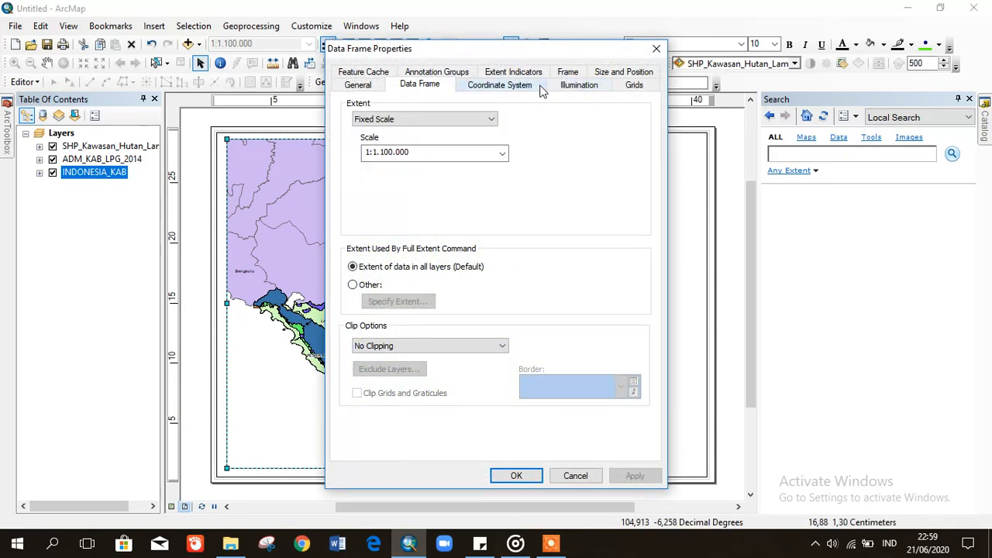
left_click(631, 85)
left_click(603, 132)
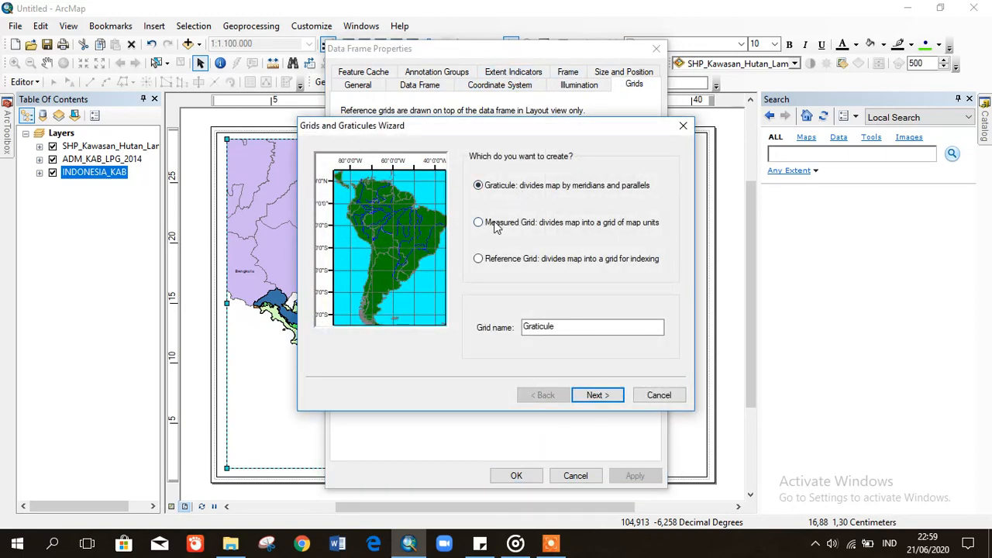
left_click(496, 224)
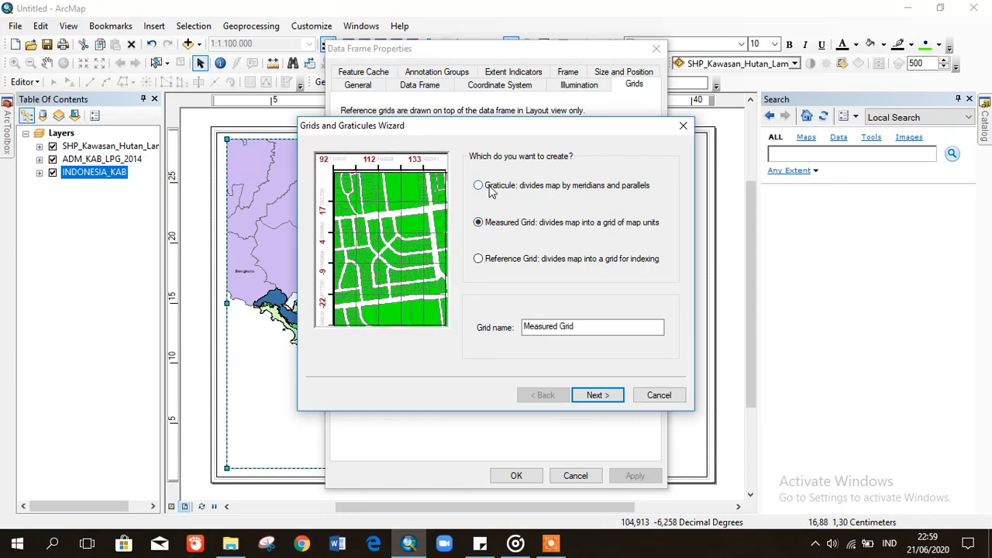
left_click(490, 192)
left_click(488, 224)
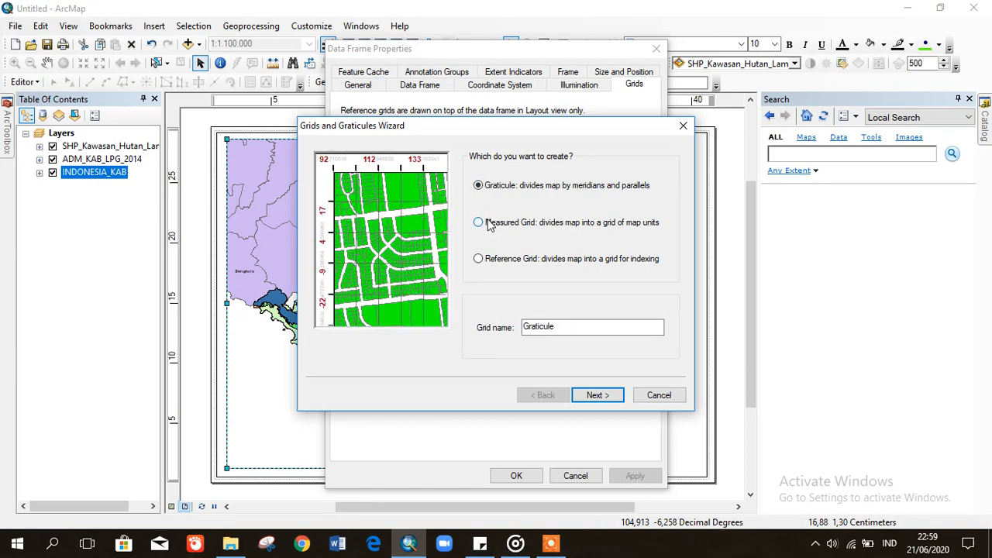
left_click(487, 261)
left_click(479, 224)
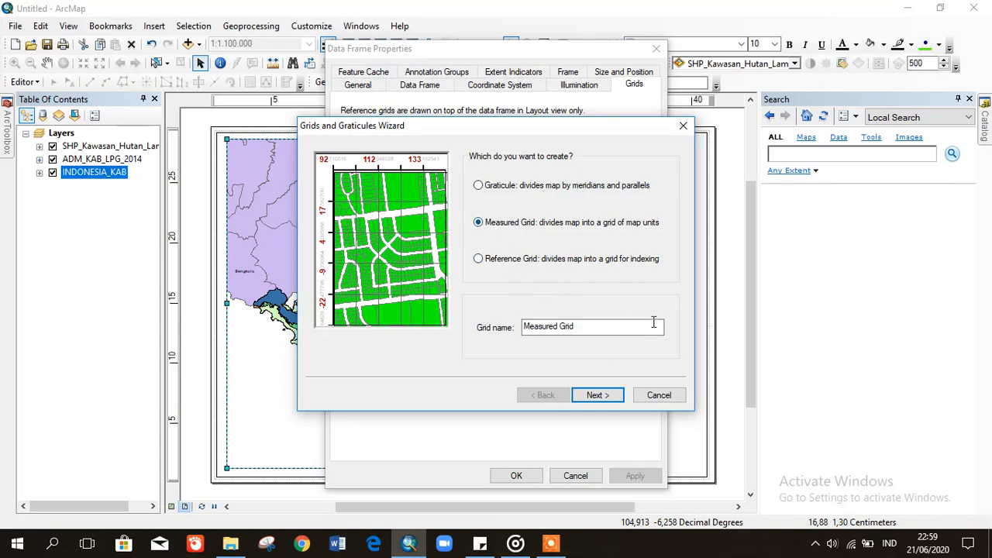
- Finish the measured grid wizard with grid lines and labels and apply it to the frame
left_click(596, 396)
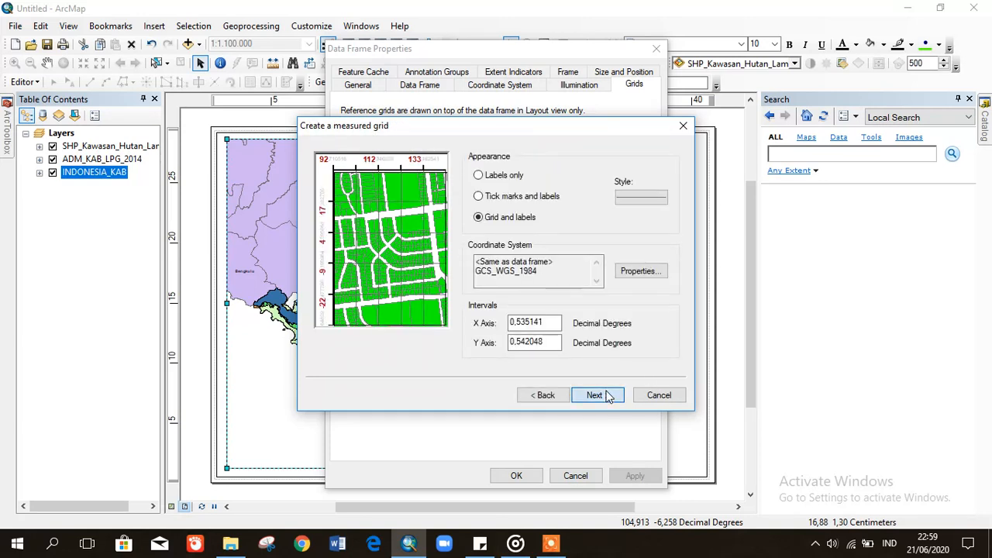
left_click(608, 396)
left_click(608, 396)
left_click(609, 396)
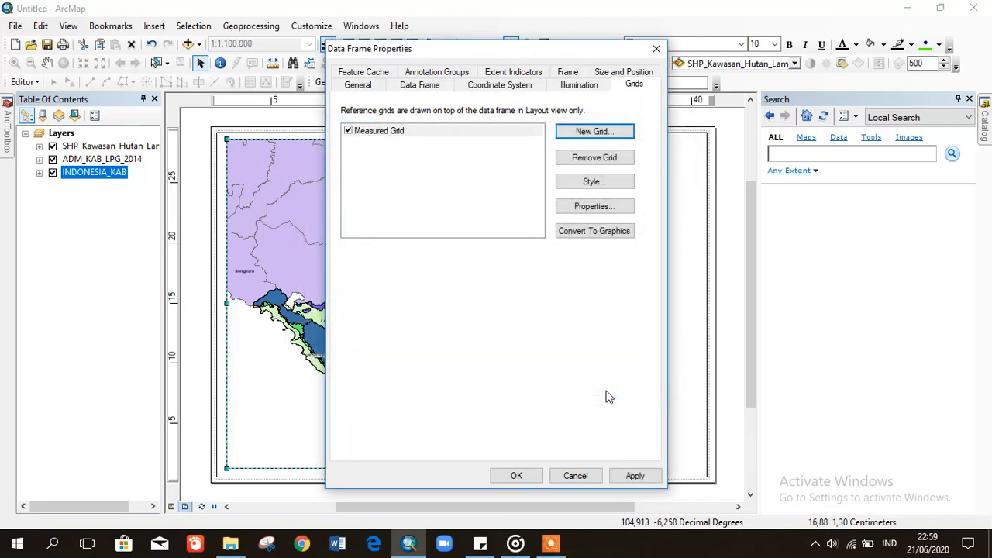
left_click(634, 476)
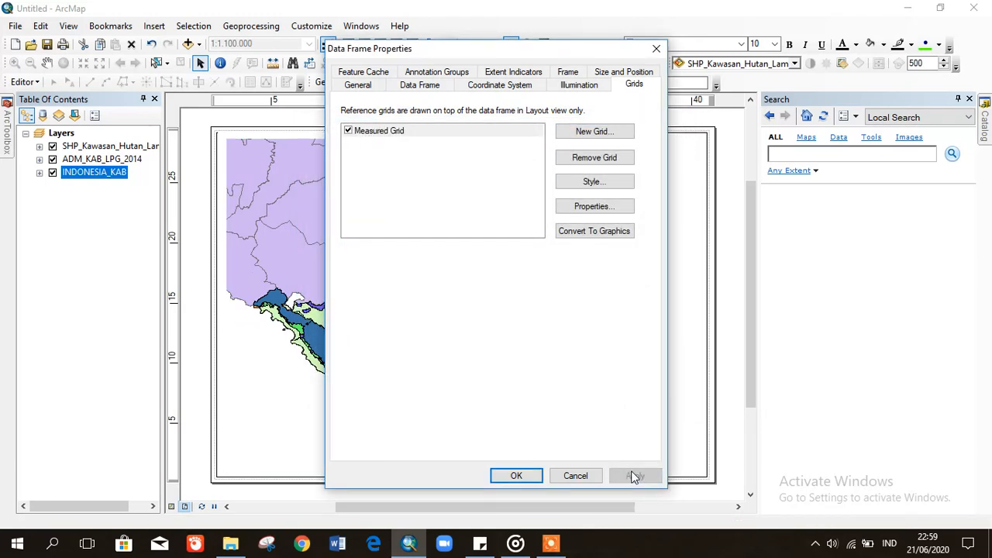
left_click(517, 475)
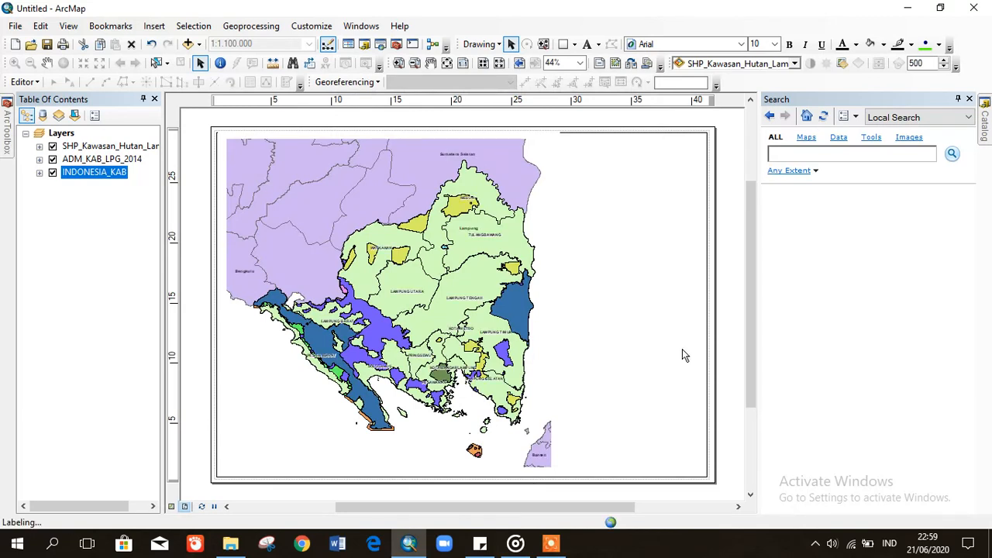
left_click(704, 227)
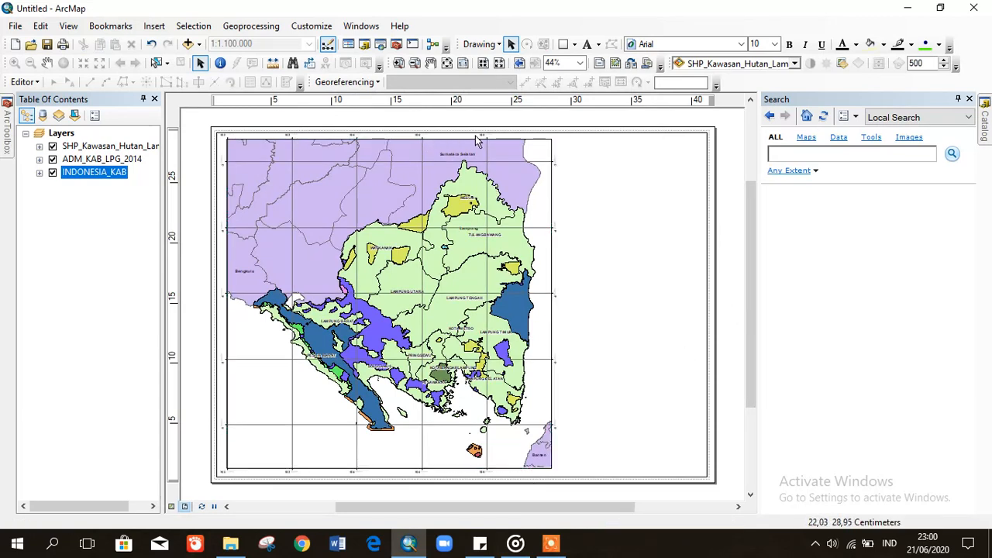
left_click(398, 63)
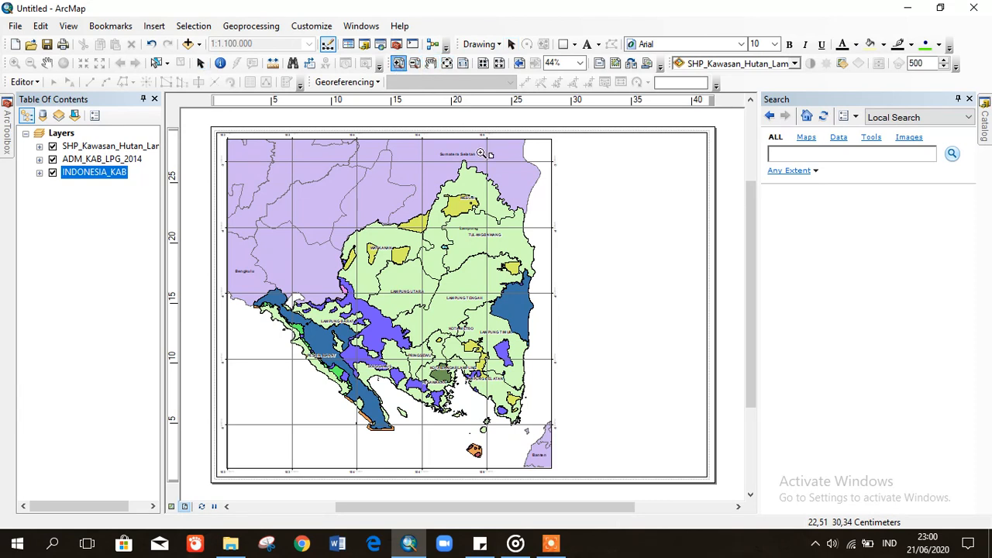
left_click(527, 165)
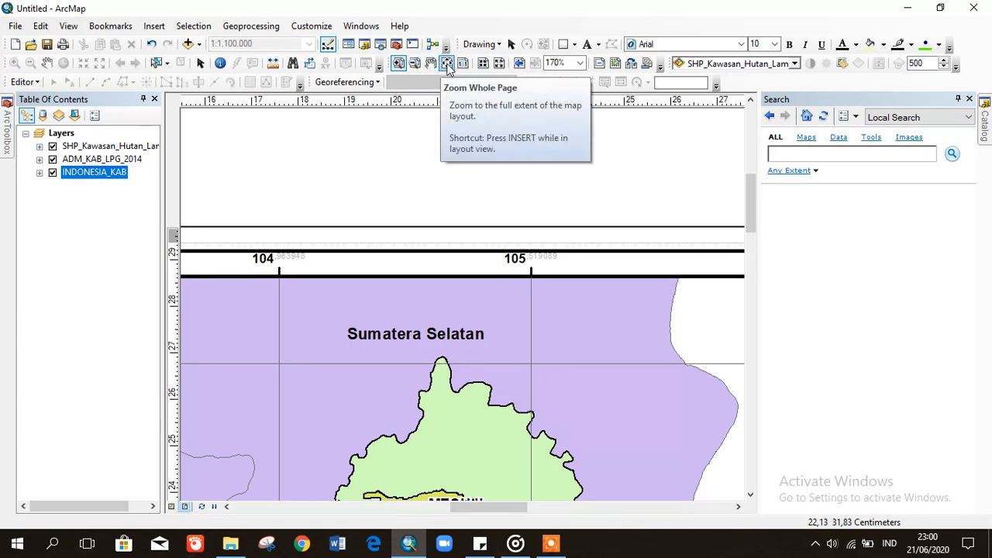
- Zoom to the whole page and nudge the map frame's top edge down slightly
left_click(448, 64)
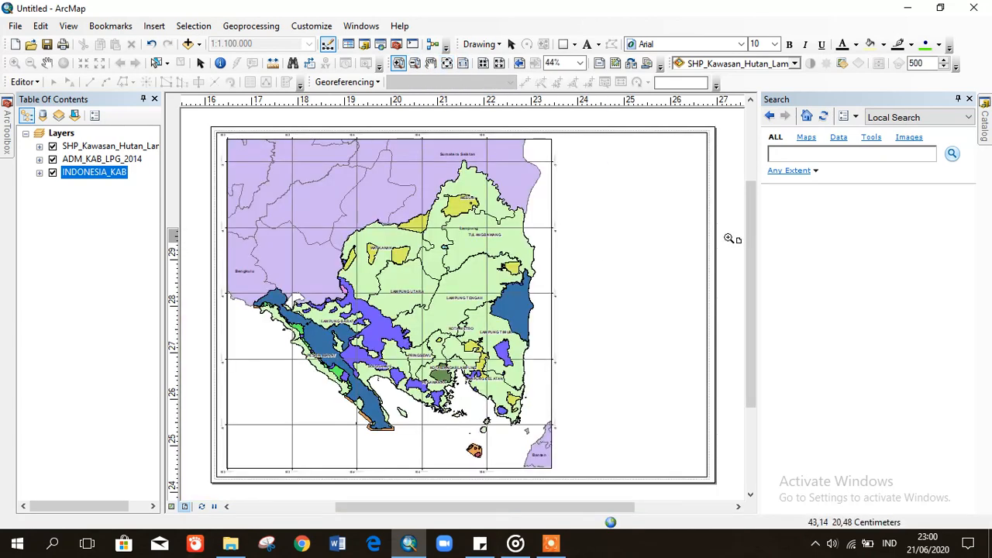
left_click(200, 63)
left_click(404, 198)
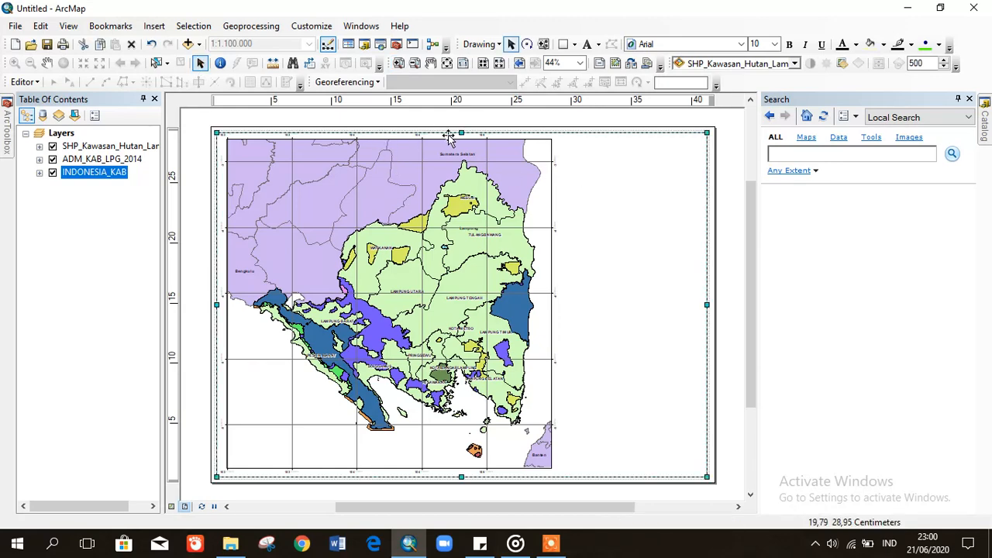
left_click(405, 138)
left_click_drag(389, 139, 389, 141)
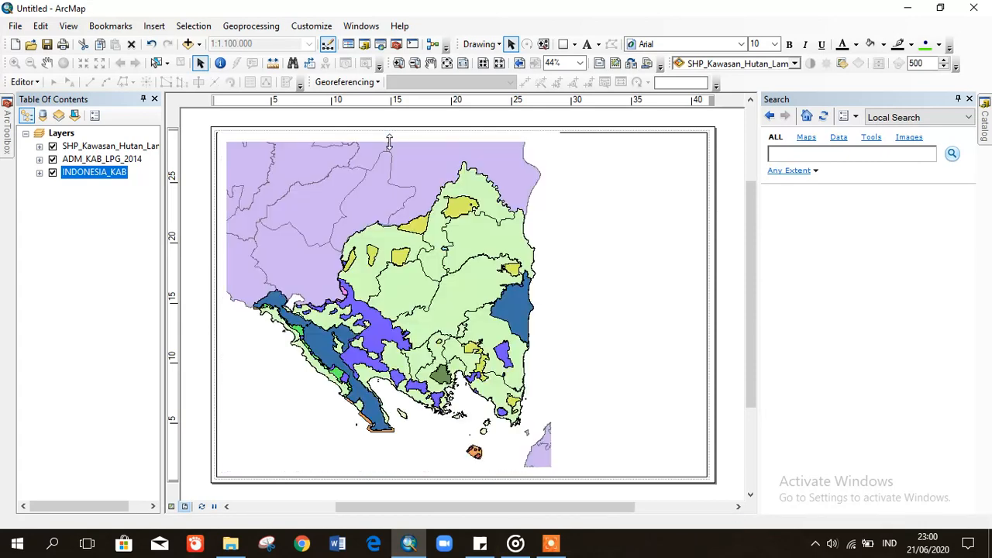
left_click(727, 216)
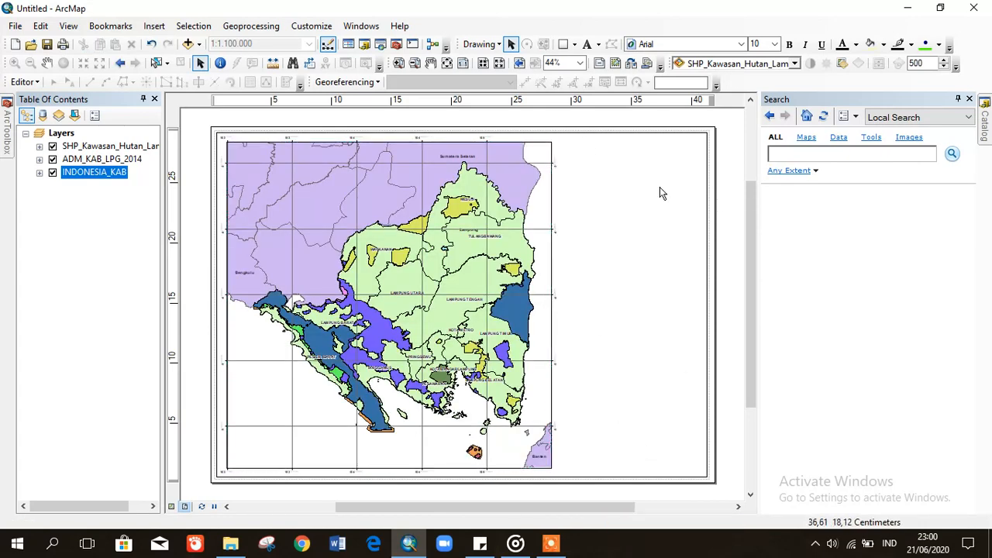
left_click(565, 44)
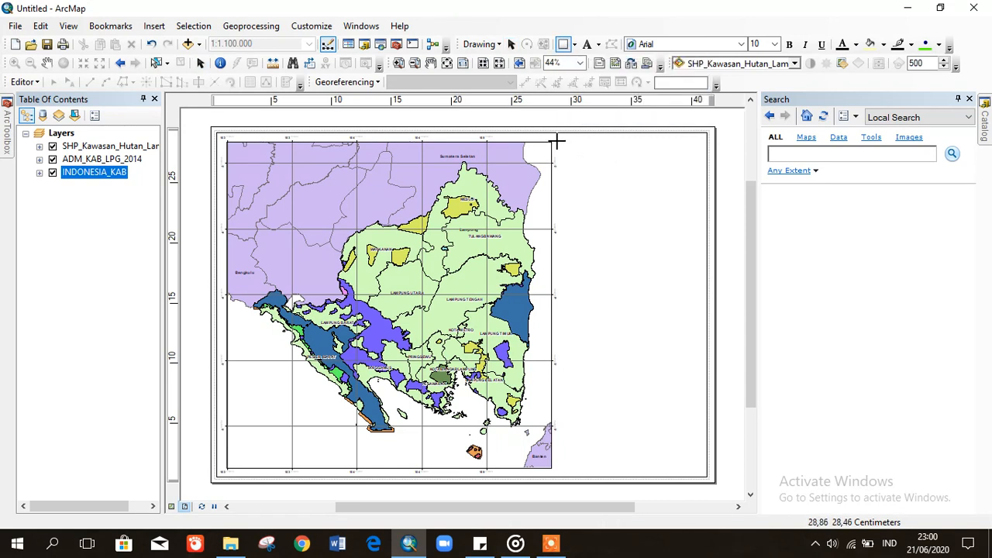
- Draw a rectangle panel right of the map with no fill and a coloured outline
left_click_drag(557, 141, 702, 469)
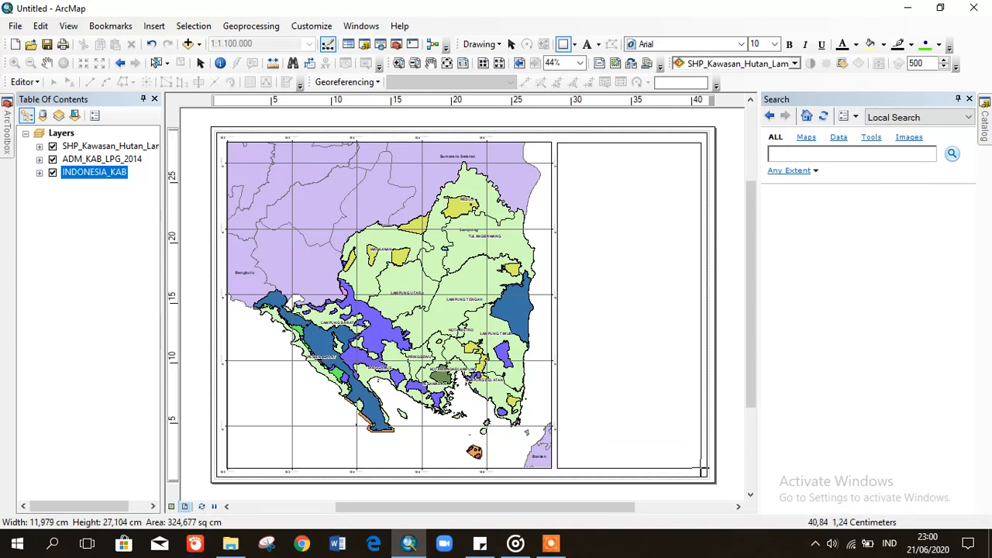
left_click(883, 45)
left_click(887, 65)
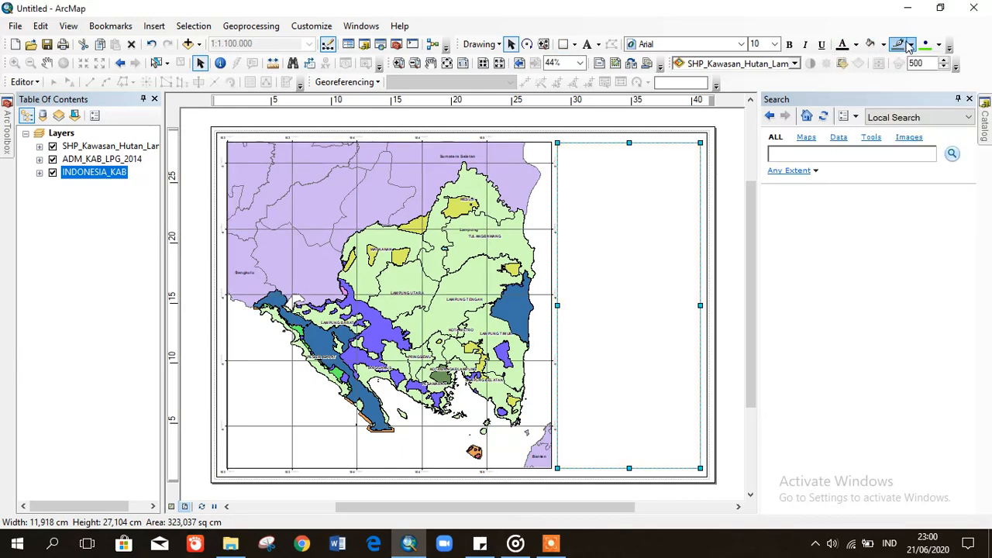
left_click(913, 46)
left_click(842, 198)
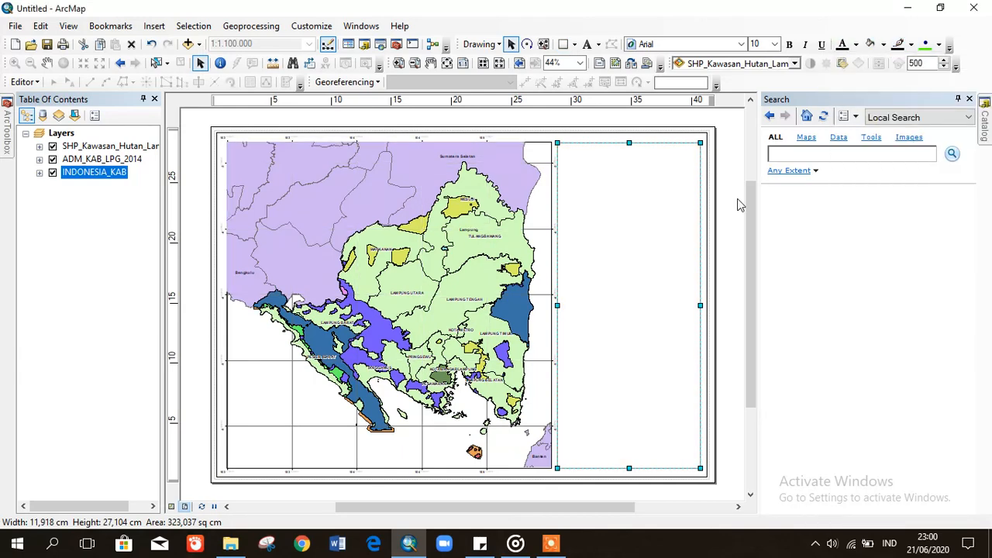
left_click(735, 204)
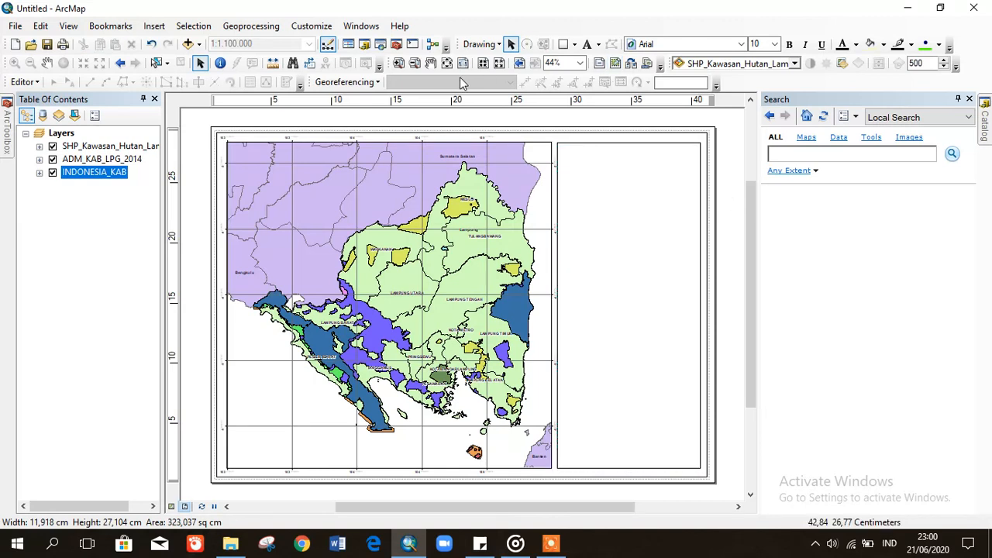
- Set the rectangle panel's outline width to 2 in its Properties
left_click(397, 63)
left_click_drag(520, 120, 735, 227)
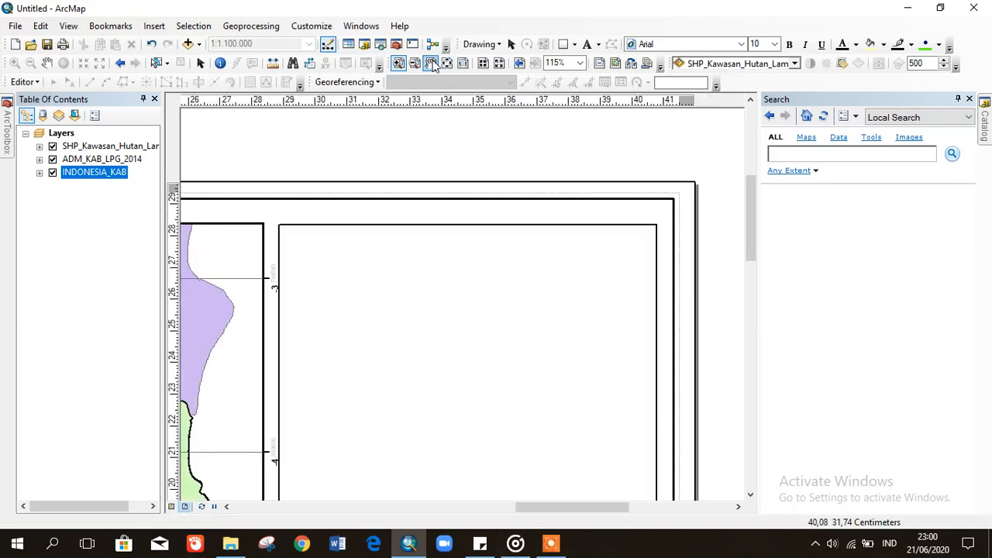
left_click(512, 45)
left_click(513, 263)
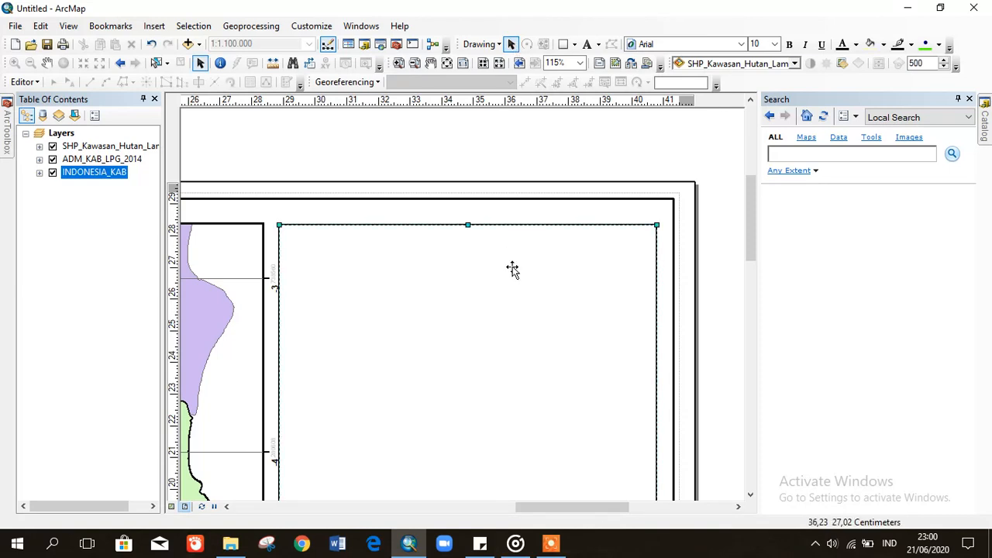
double_click(513, 270)
left_click(625, 148)
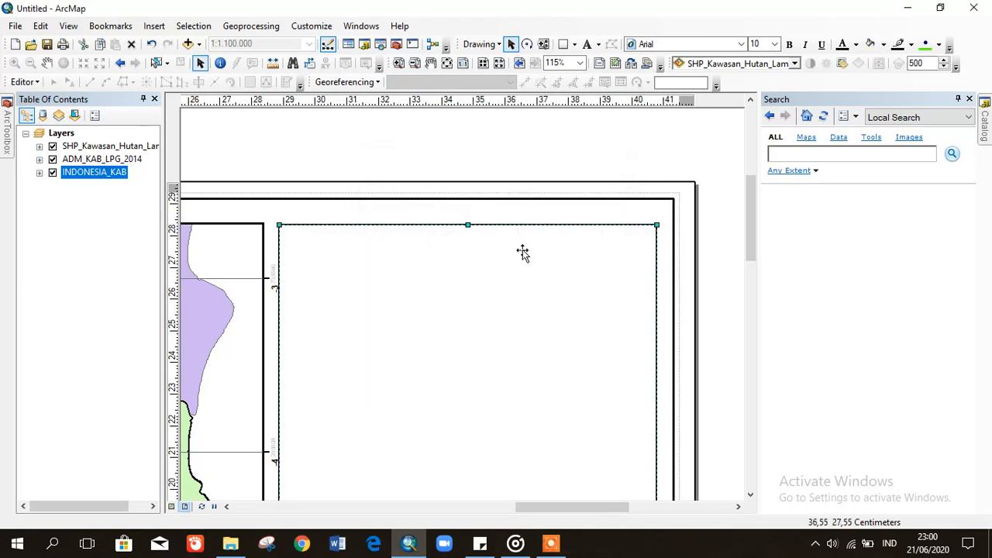
right_click(523, 253)
left_click(556, 502)
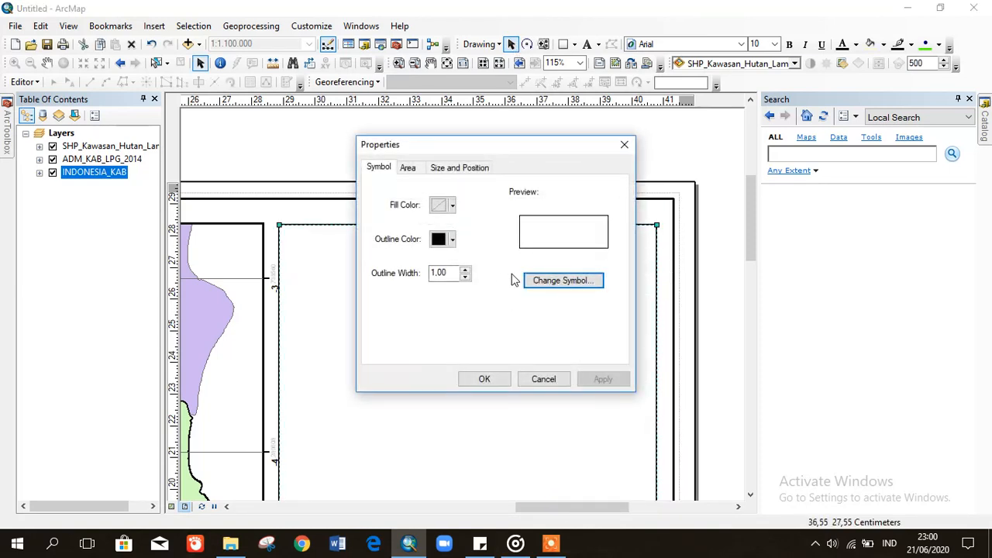
left_click(465, 269)
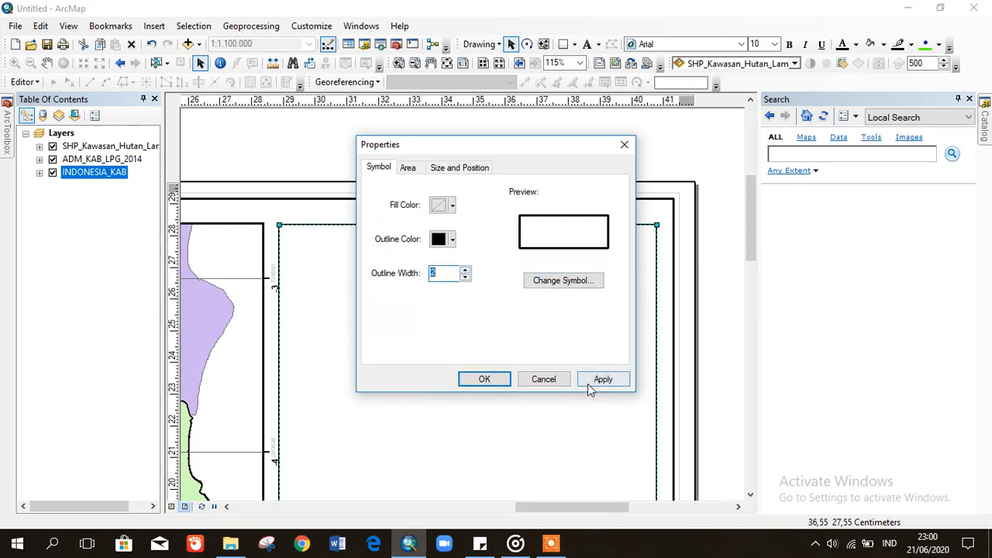
left_click(594, 383)
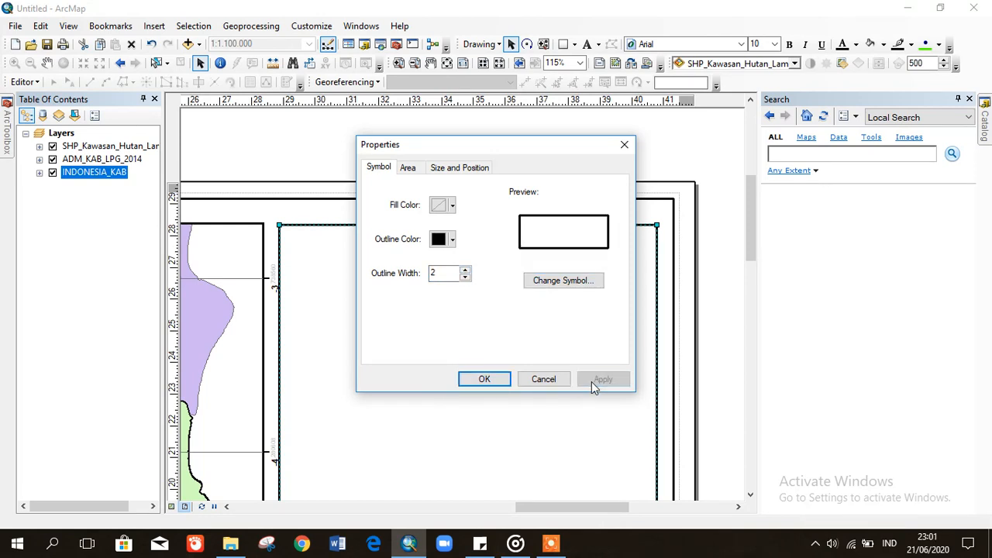
left_click(484, 379)
left_click(604, 200)
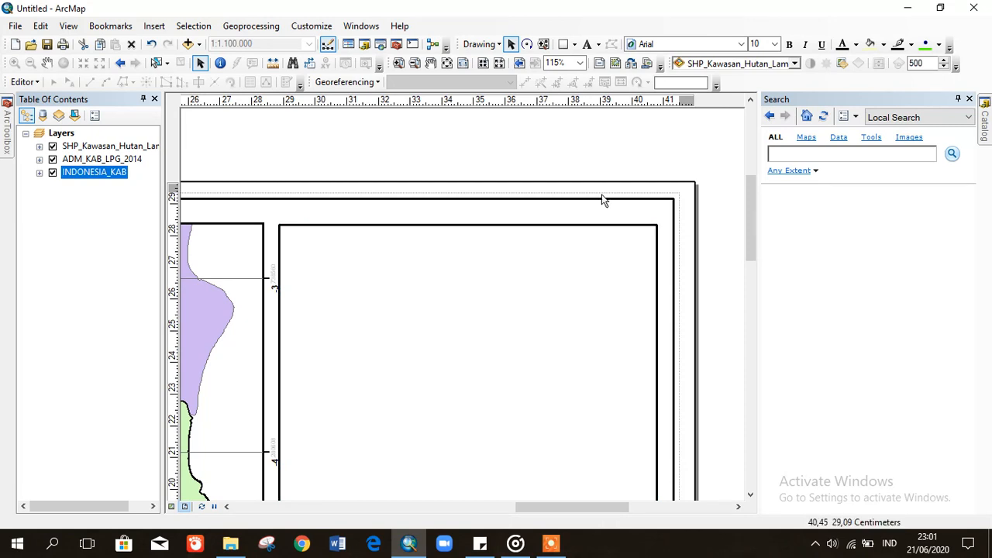
- Add a new text element inside the panel starting with 'P'
left_click(586, 44)
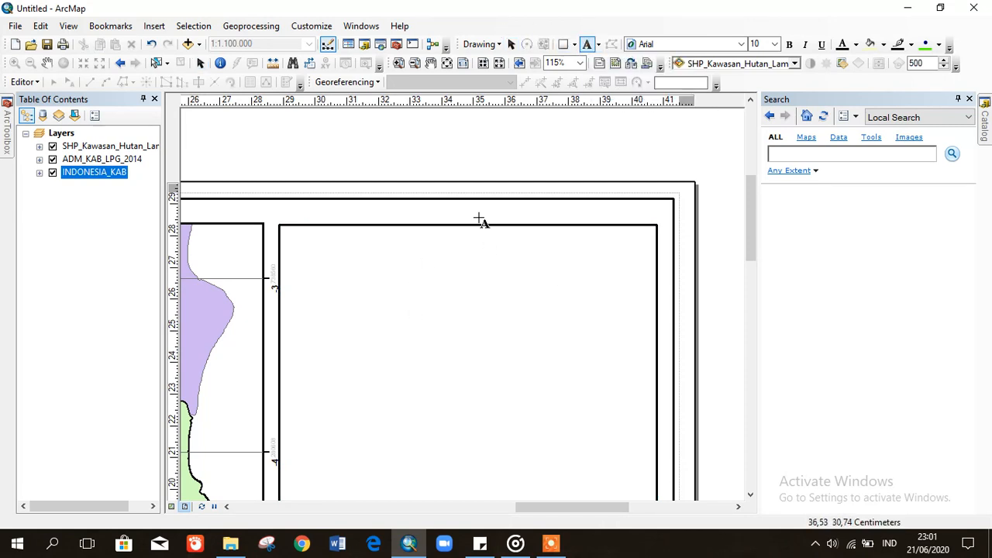
left_click(396, 254)
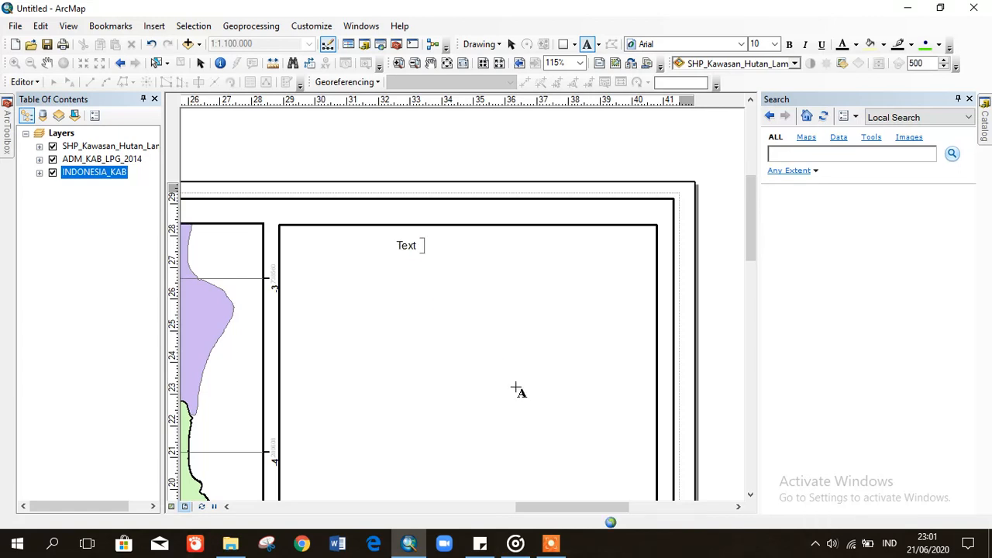
type("PETA")
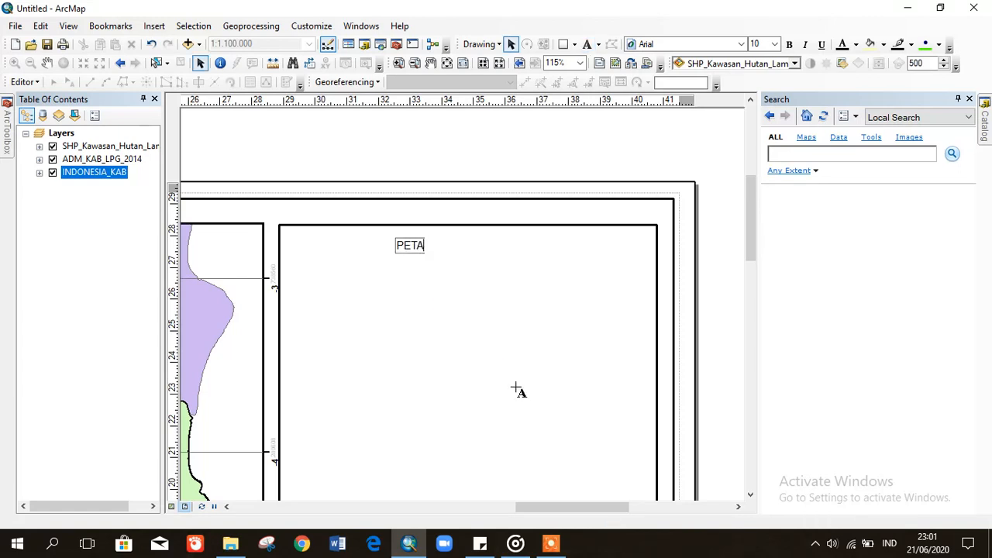
left_click(518, 393)
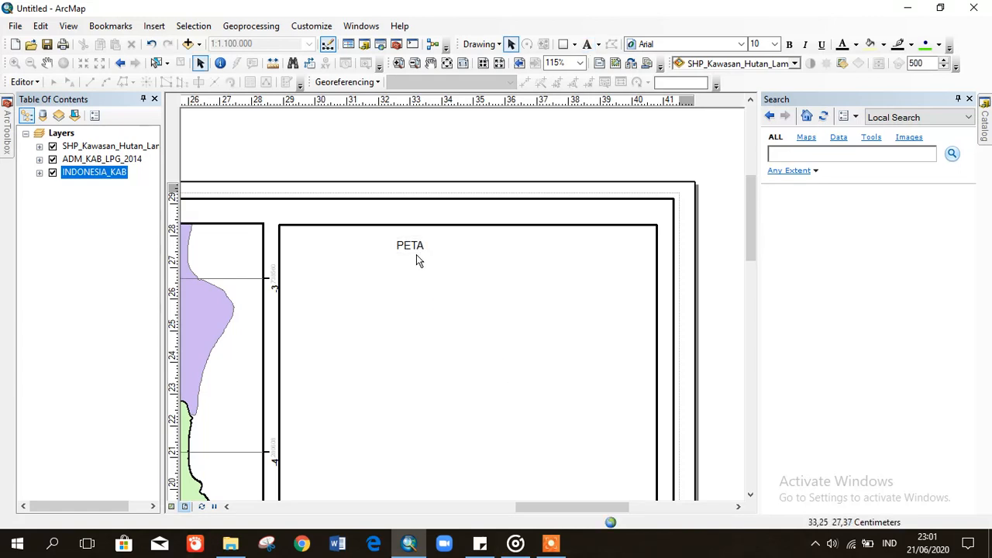
- Make the text the centred two-line title 'PETA KAWASAN HUTAN / PROVINSI LAMPUNG' and move it to the panel top
right_click(411, 249)
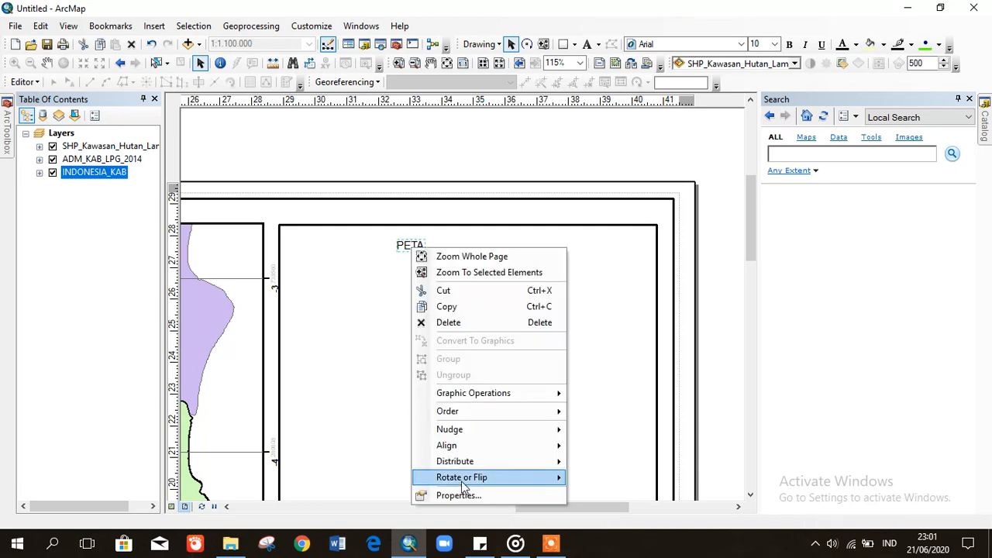
left_click(460, 495)
left_click(453, 198)
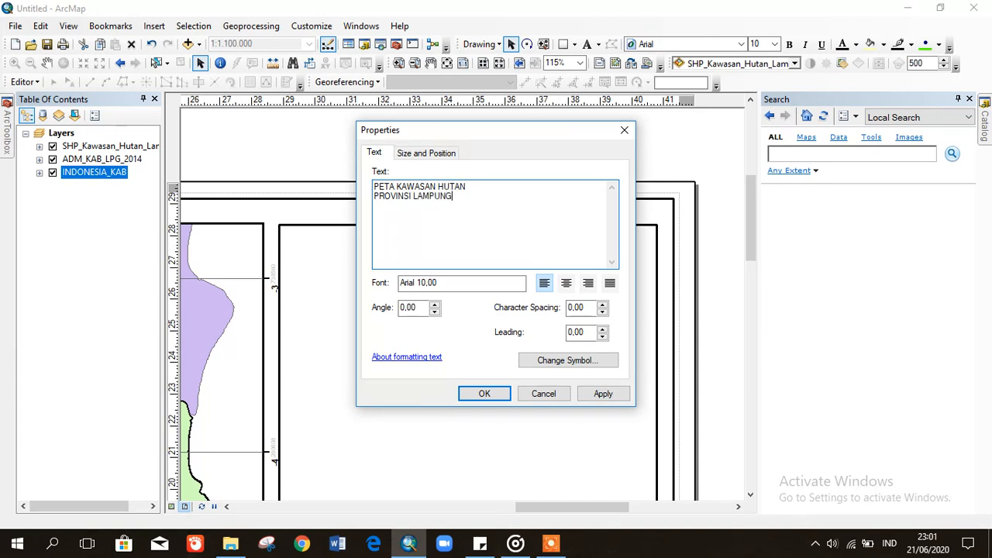
left_click_drag(489, 203, 368, 187)
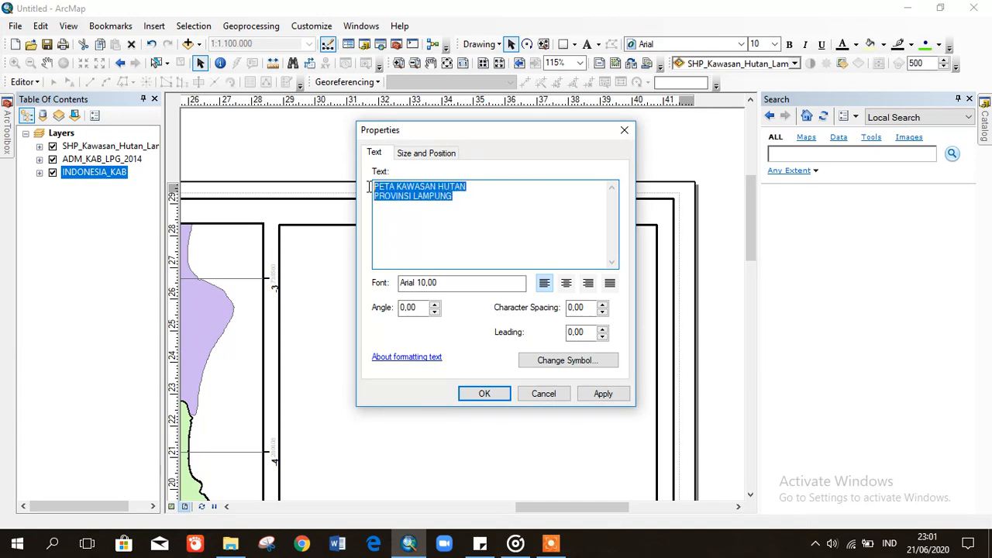
left_click(567, 285)
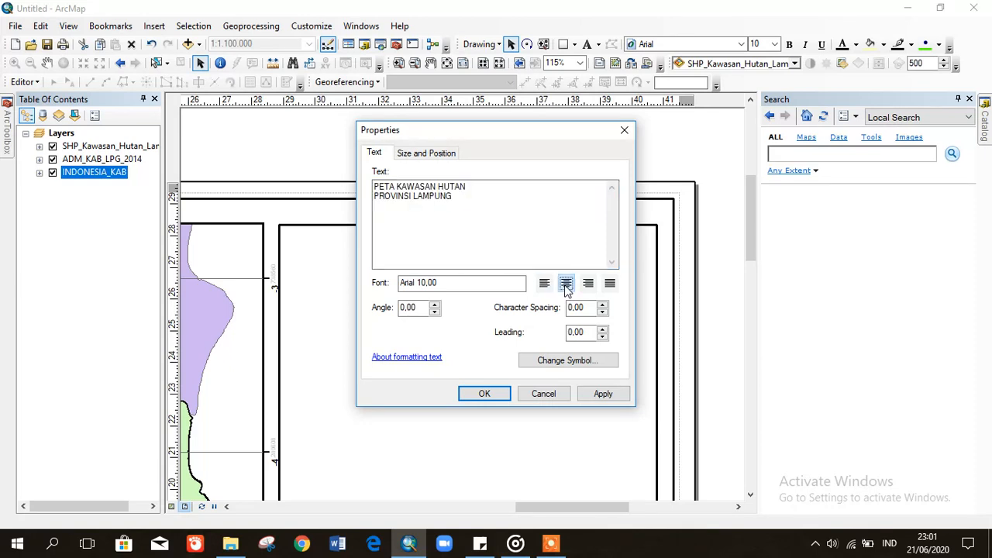
left_click(603, 395)
left_click(485, 394)
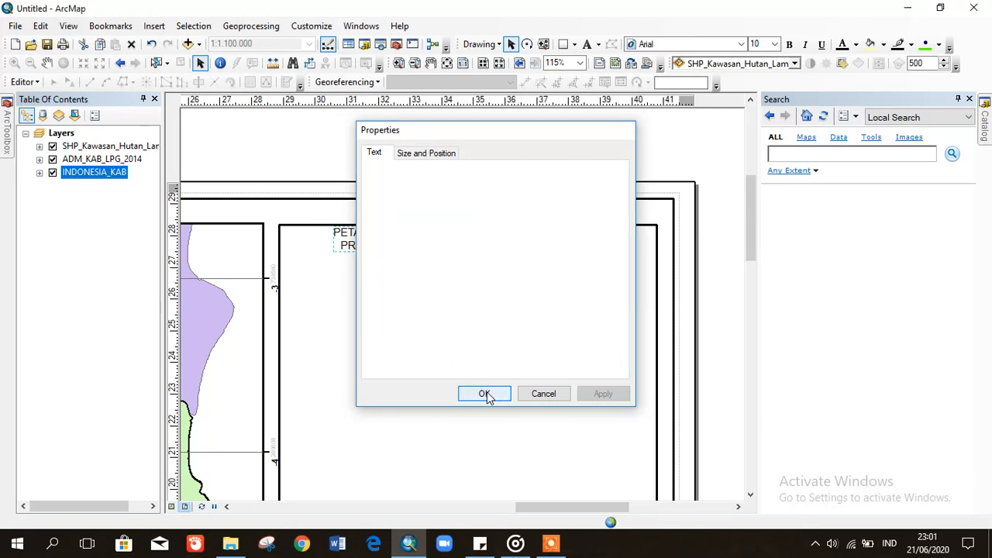
left_click_drag(416, 241, 489, 248)
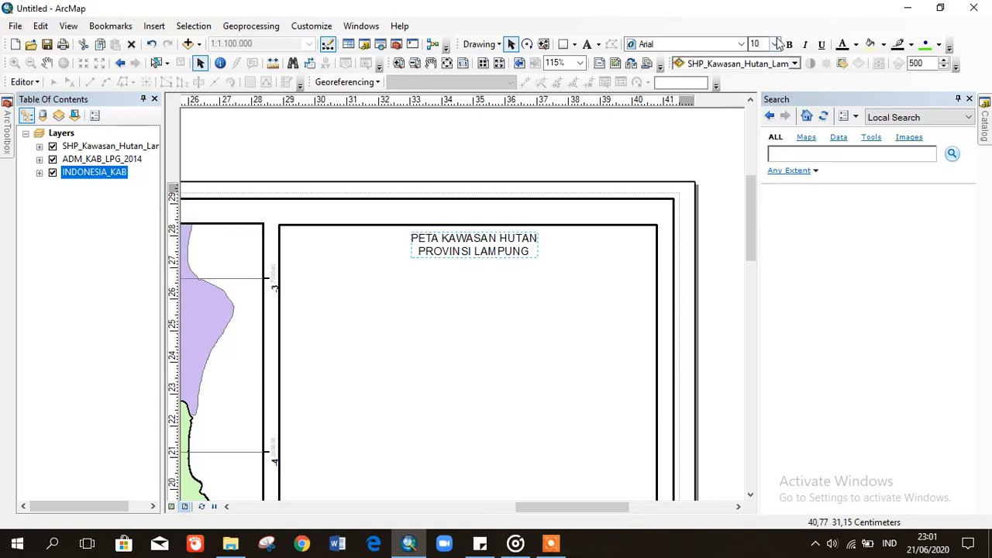
- Make the title bold, nudge it lower, and enlarge it from size 18 to 20
left_click(774, 44)
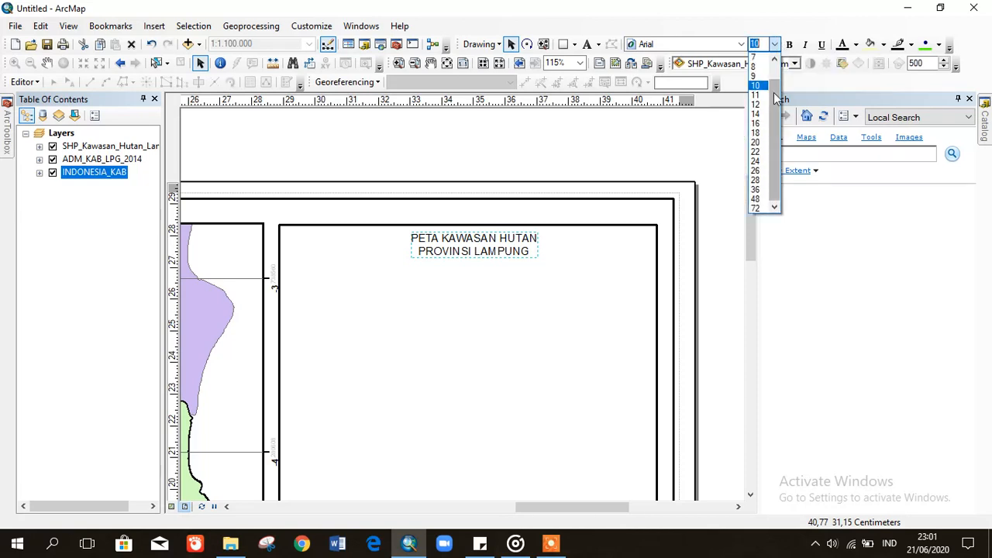
left_click(758, 132)
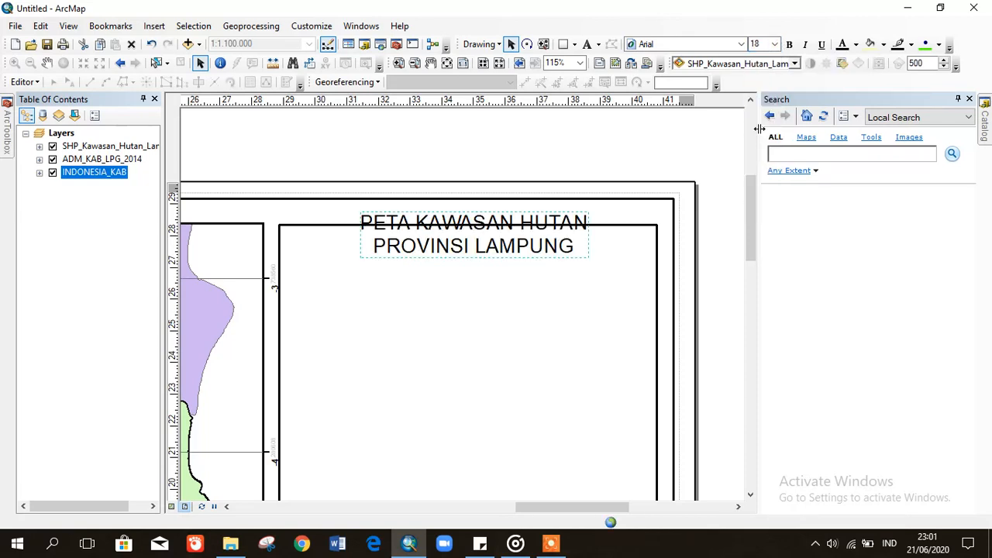
left_click(789, 45)
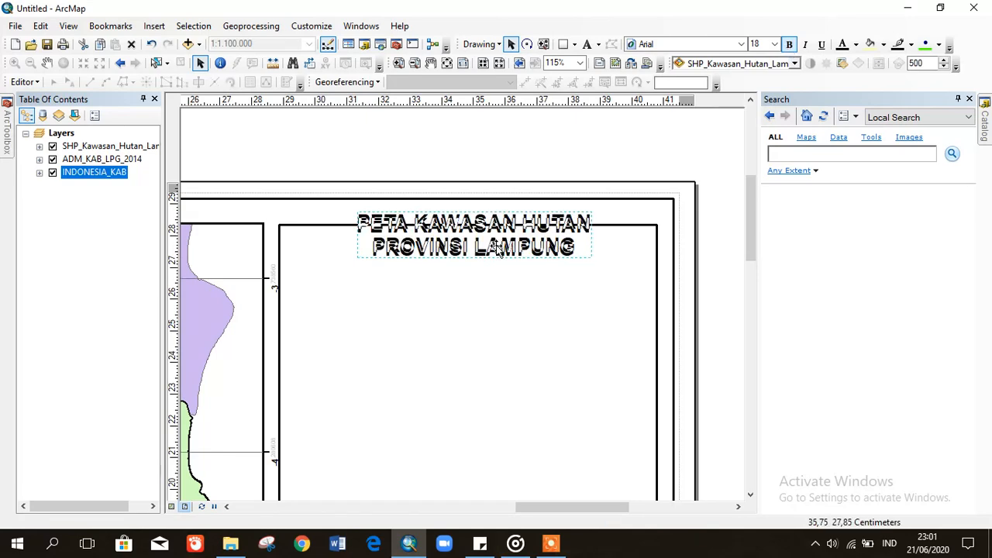
left_click_drag(497, 265, 496, 286)
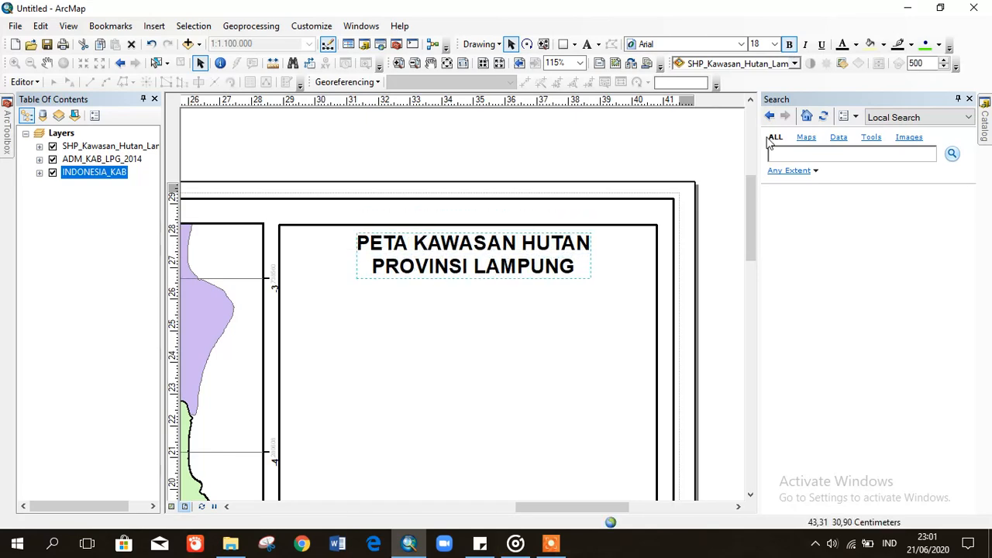
left_click(772, 45)
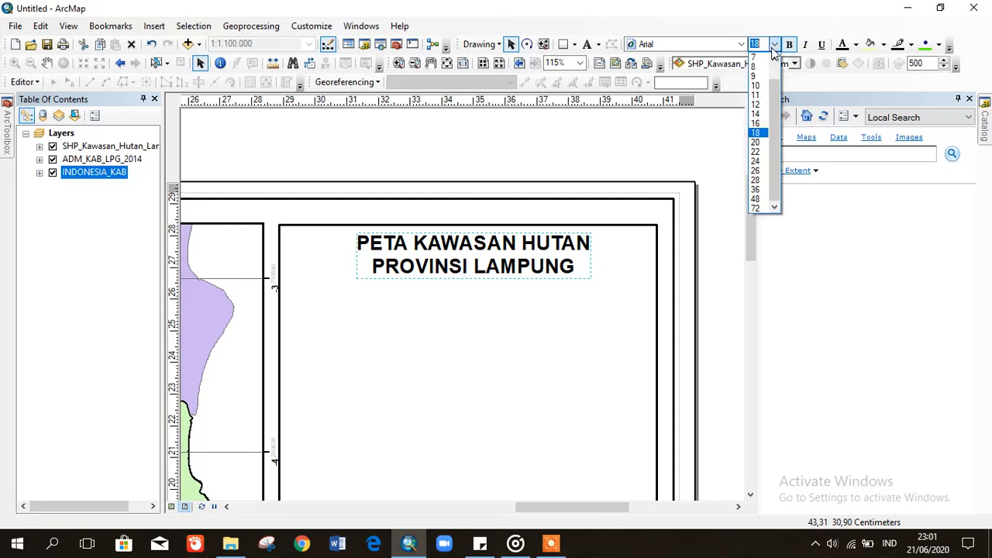
left_click(758, 140)
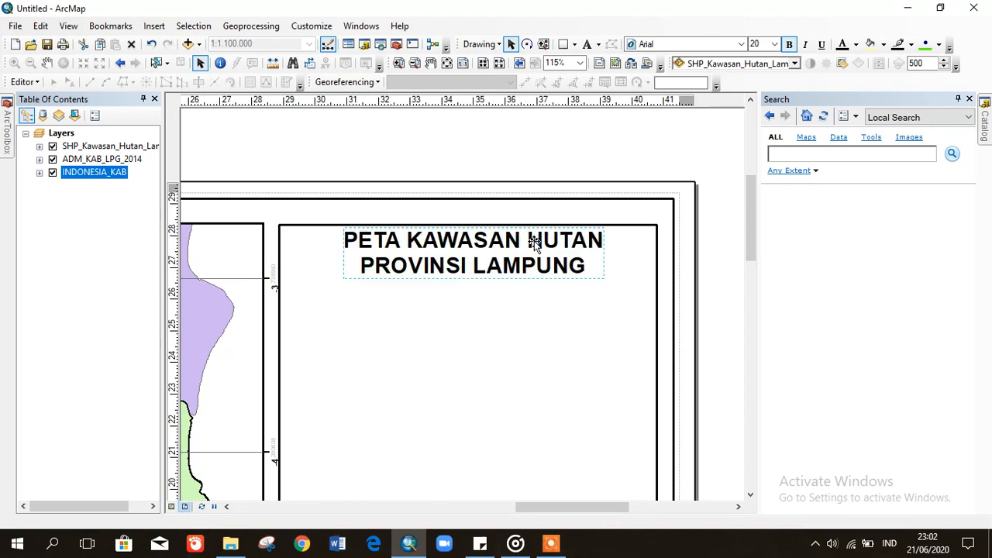
left_click(706, 252)
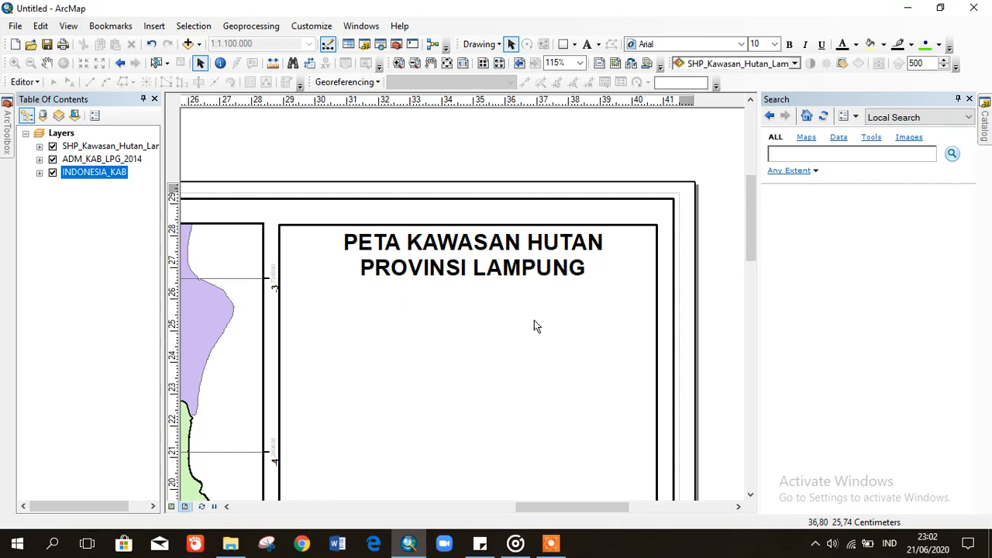
left_click(505, 270)
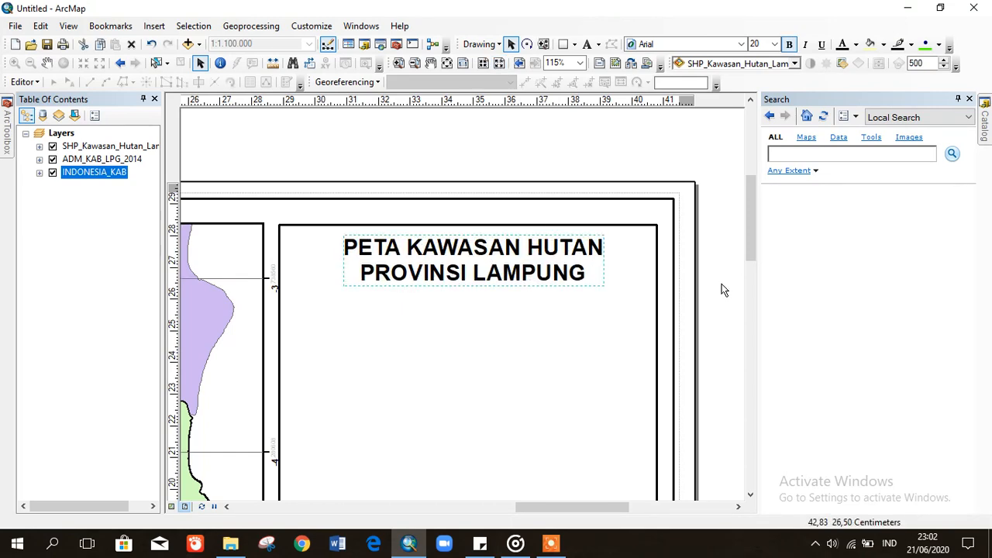
left_click(692, 222)
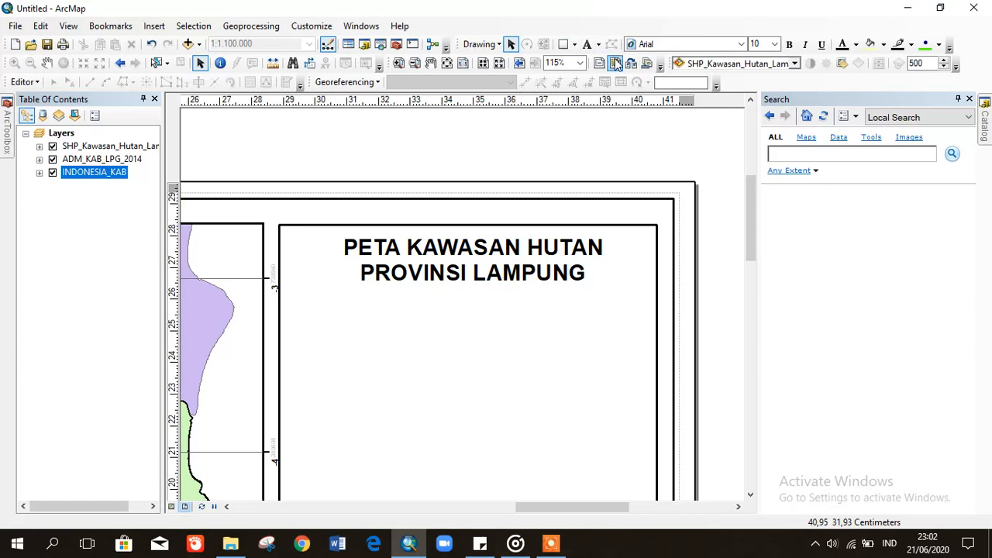
- Draw a horizontal divider line across the panel beneath the title, then open the Insert menu
left_click(577, 44)
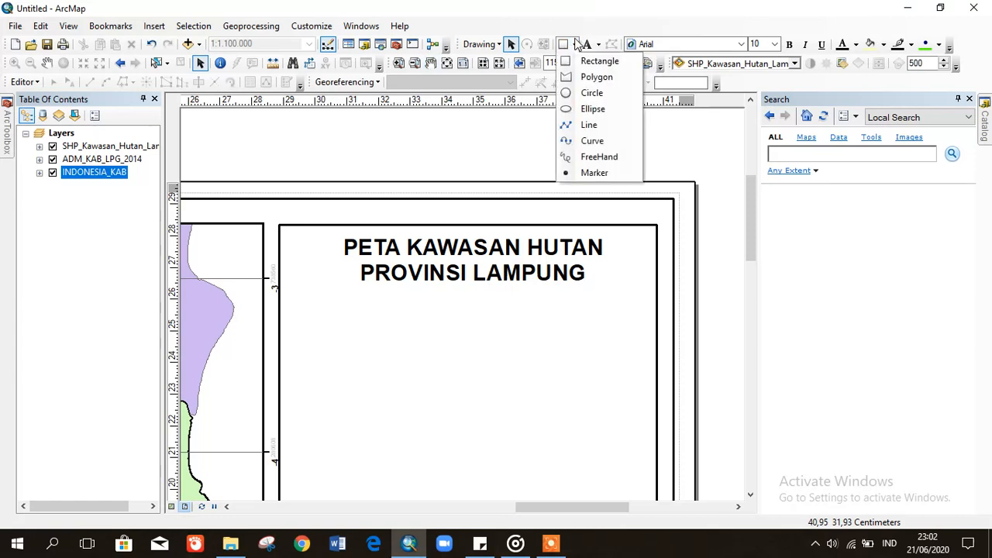
left_click(591, 126)
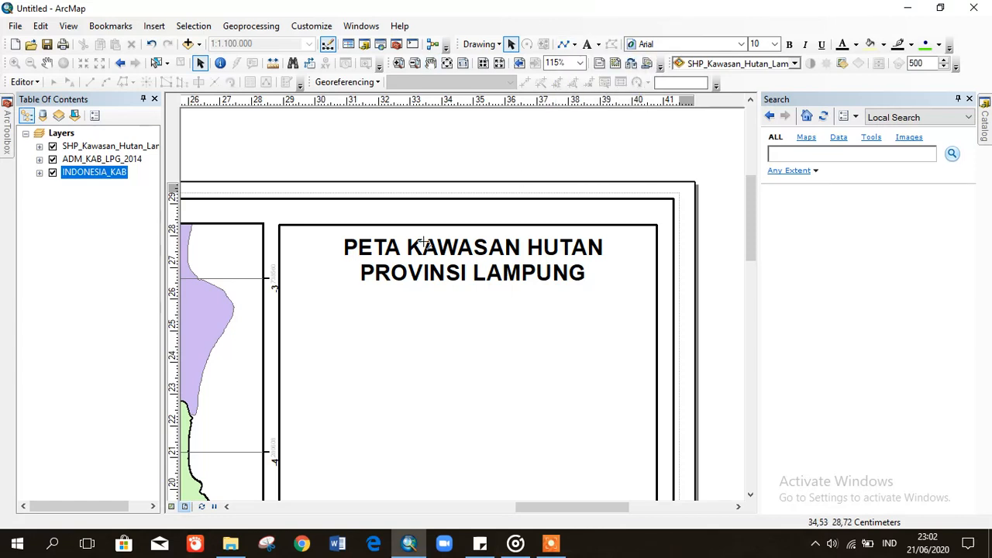
left_click(279, 293)
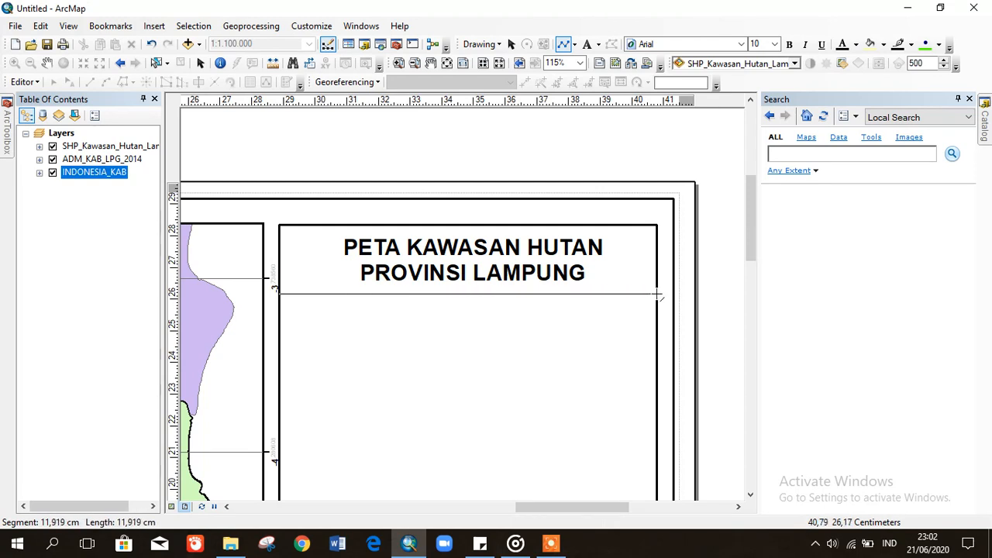
key("Escape")
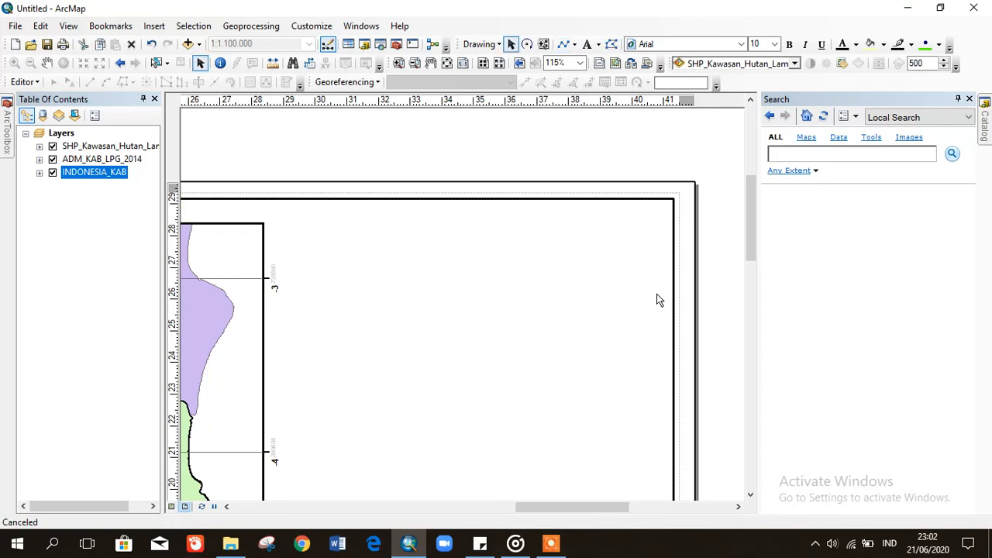
scroll(748, 230, "down", 2)
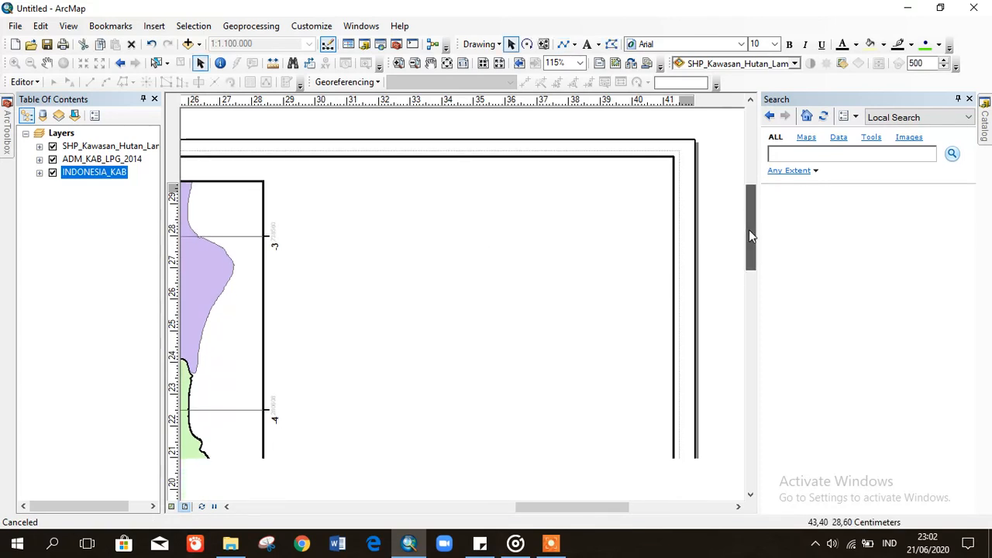
scroll(751, 221, "up", 2)
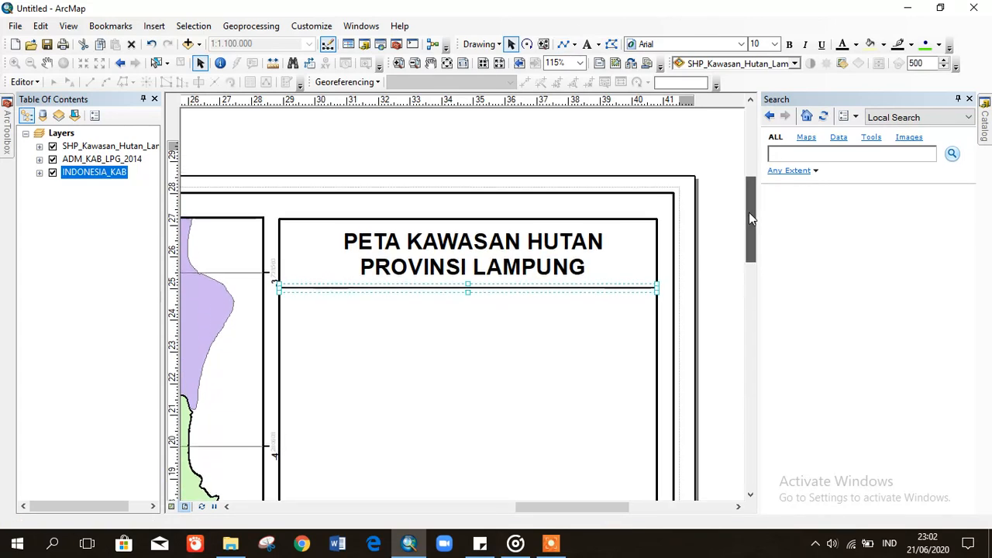
left_click(714, 274)
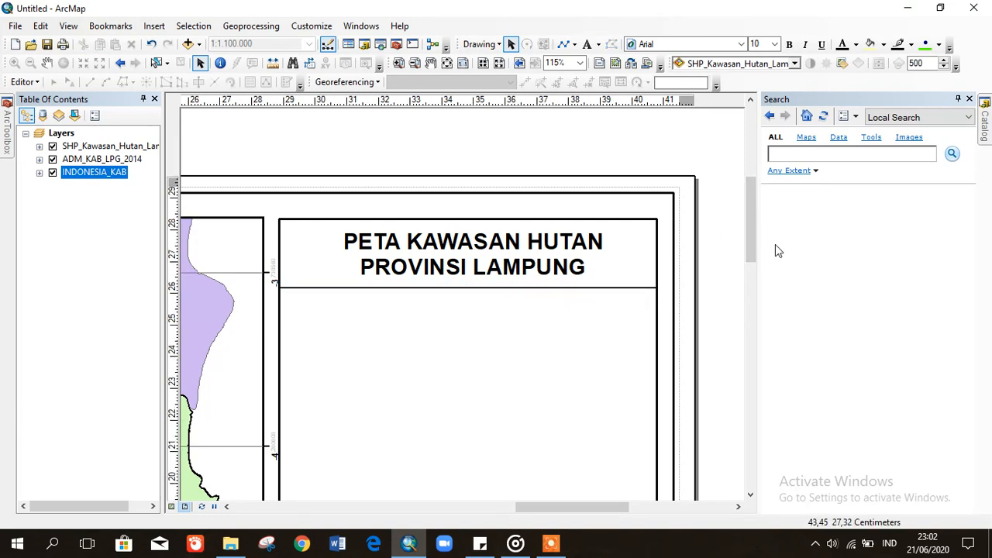
left_click_drag(750, 239, 750, 253)
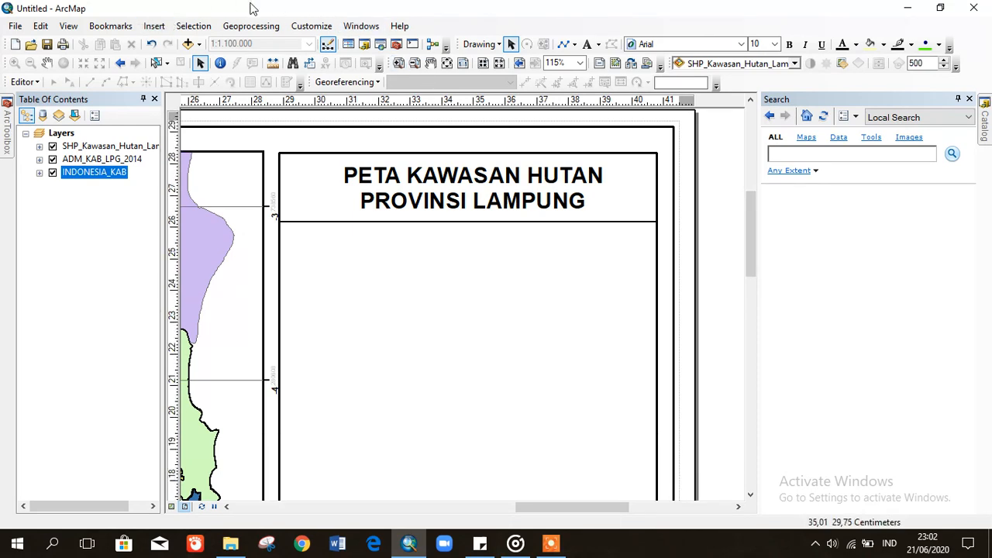
left_click(153, 26)
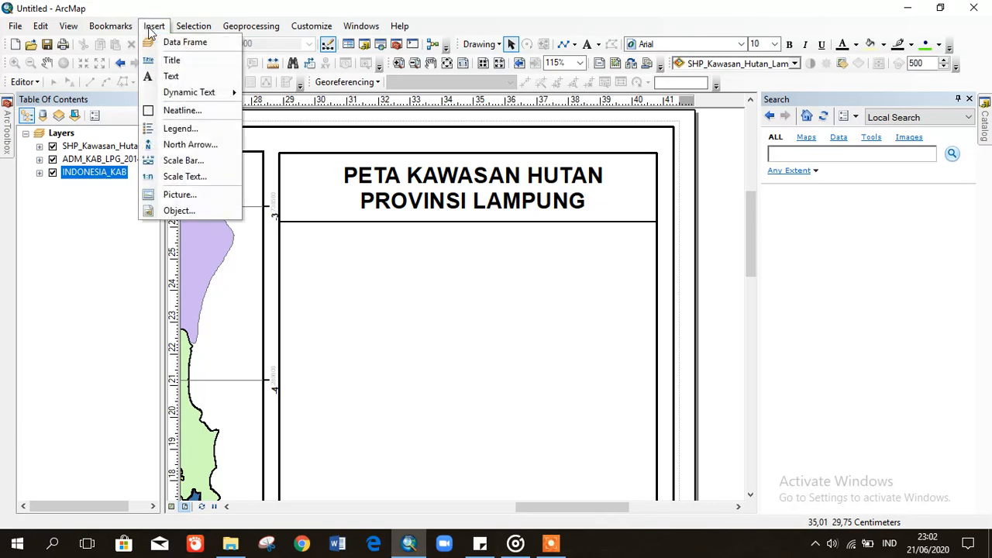
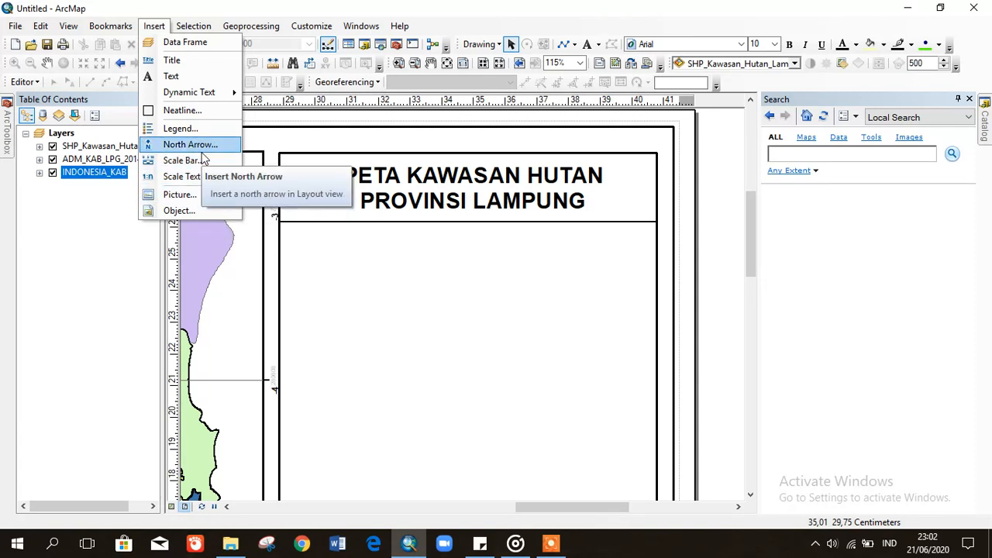
- Insert an ESRI North 3 north arrow into the layout
left_click(208, 147)
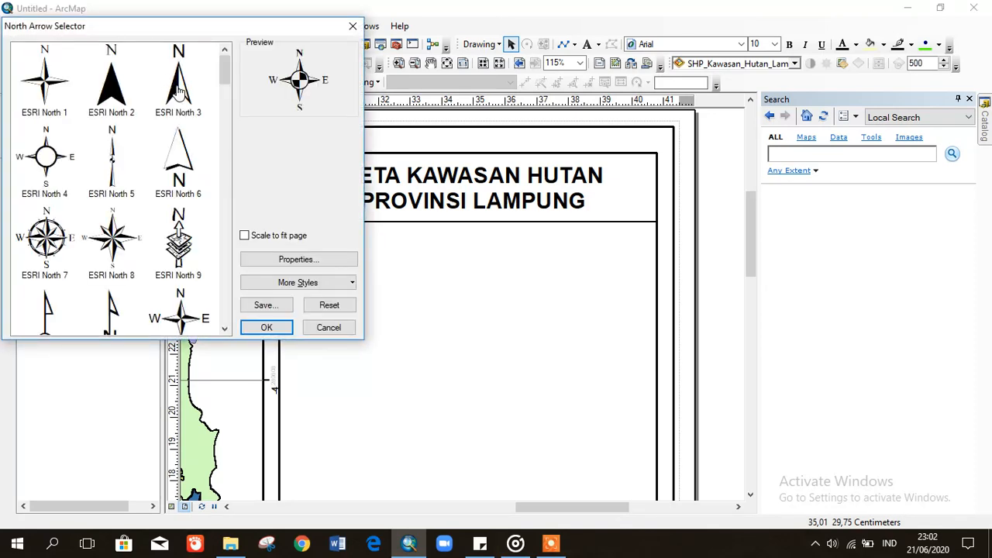
left_click(178, 91)
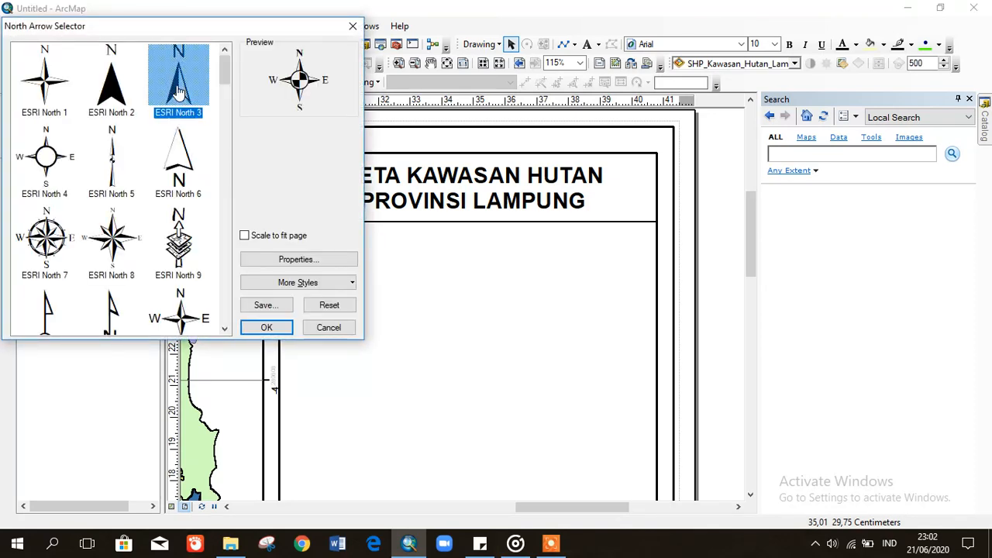
left_click(226, 116)
left_click_drag(227, 104, 227, 81)
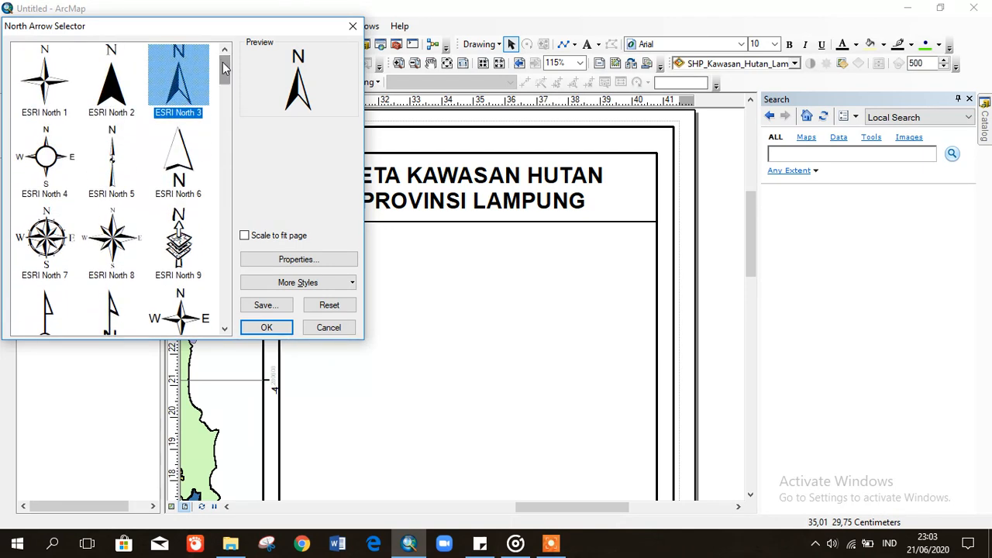
left_click(264, 327)
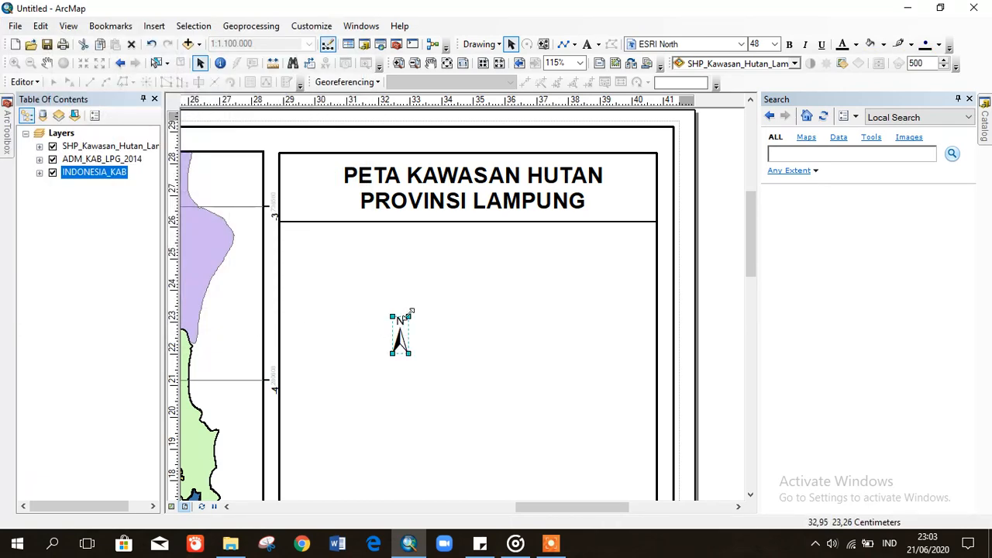
- Enlarge the north arrow and place it just below the map title
left_click_drag(411, 310, 426, 307)
left_click_drag(472, 285, 466, 260)
left_click(704, 279)
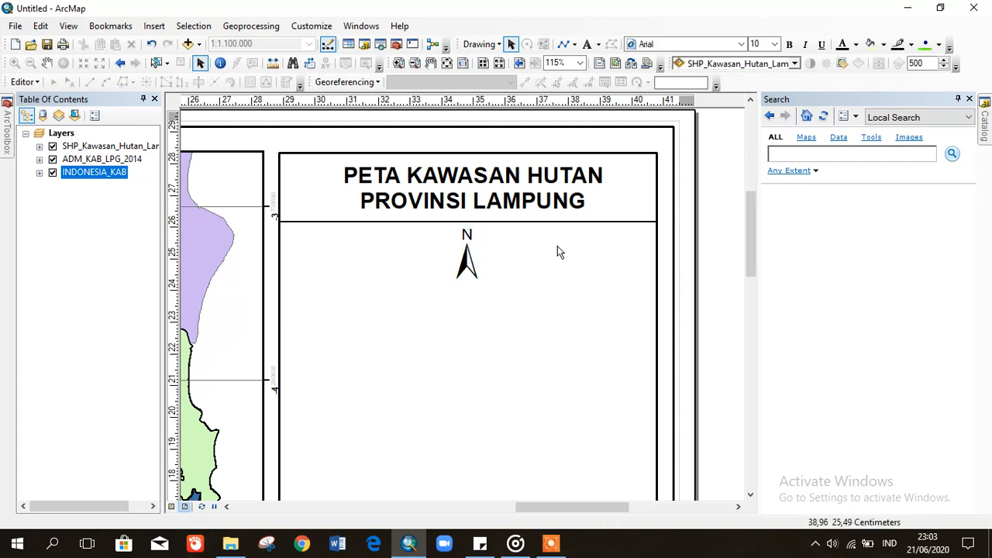
- Insert an Absolute Scale text element into the layout
left_click(155, 26)
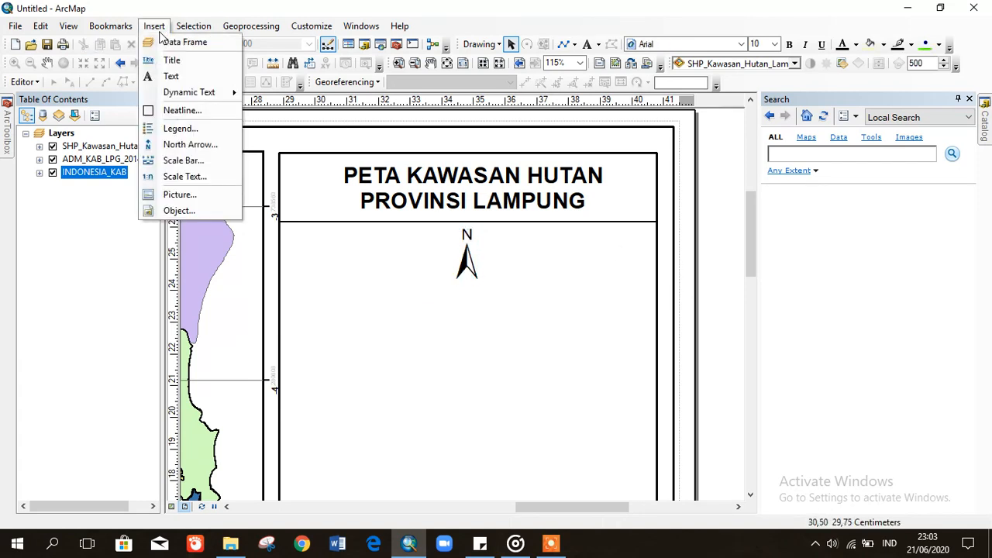
left_click(187, 181)
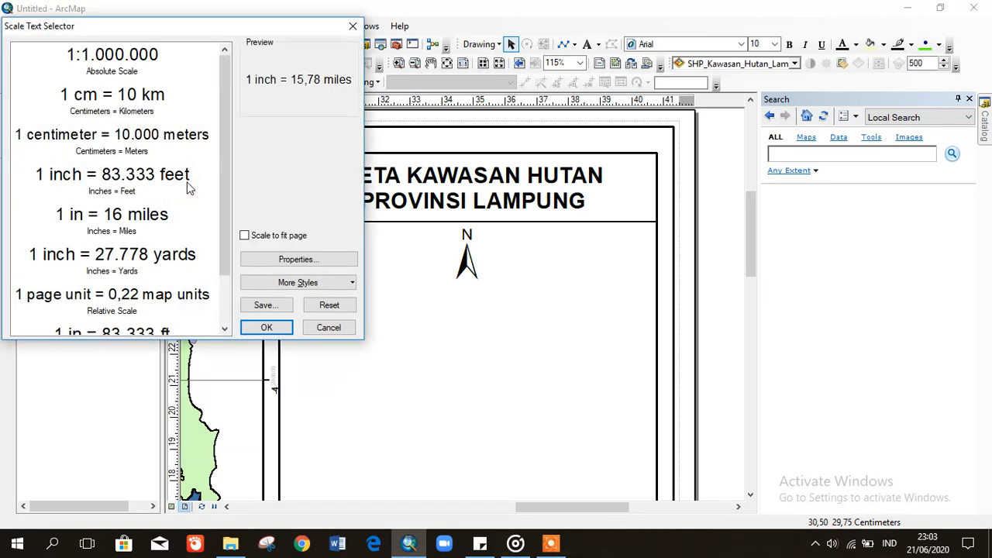
left_click(113, 68)
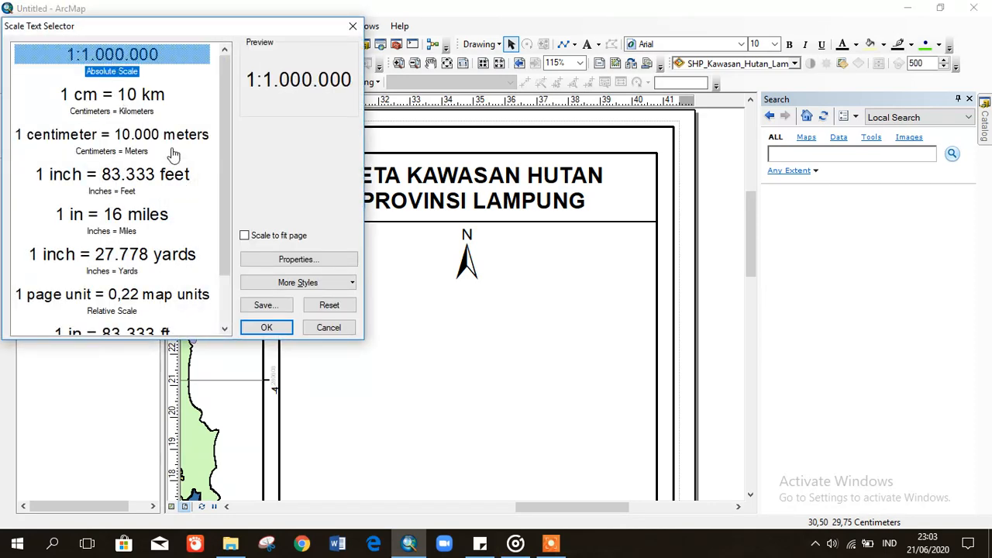
scroll(231, 268, "down", 2)
scroll(231, 269, "up", 2)
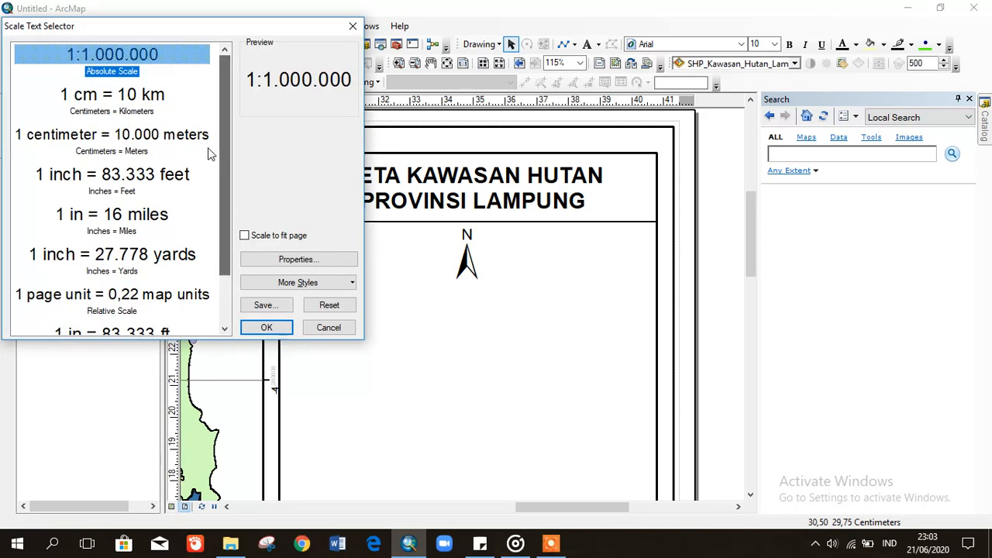
left_click(267, 327)
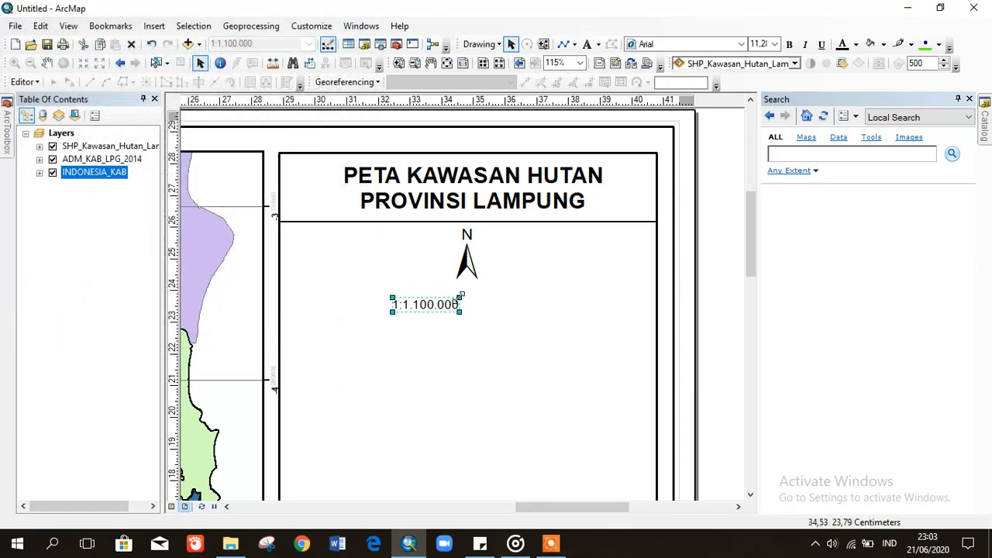
- Enlarge and bold the 1:1.100.000 scale text, centring it under the north arrow
left_click_drag(460, 297, 484, 290)
left_click(790, 44)
left_click_drag(444, 301, 472, 292)
left_click(720, 334)
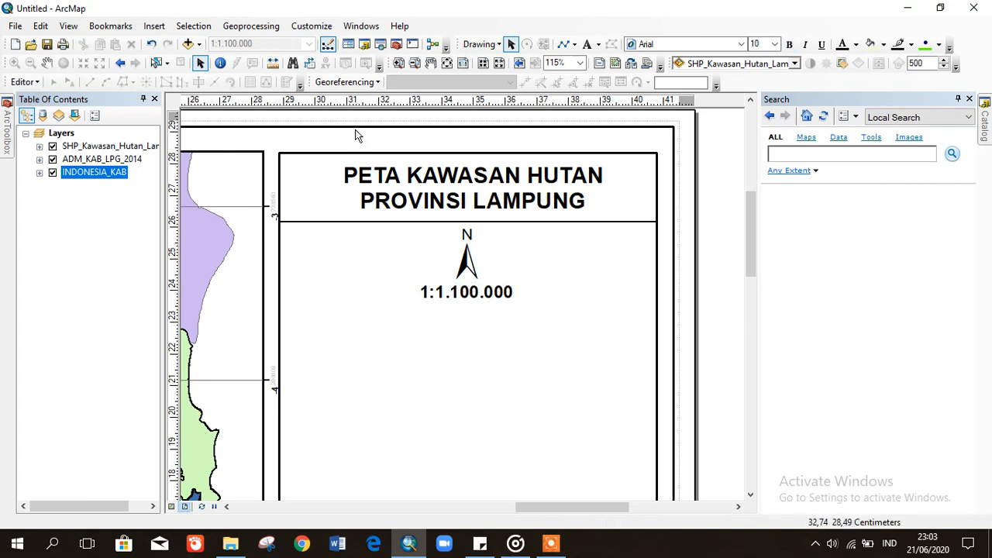
left_click_drag(464, 294, 463, 293)
left_click(717, 326)
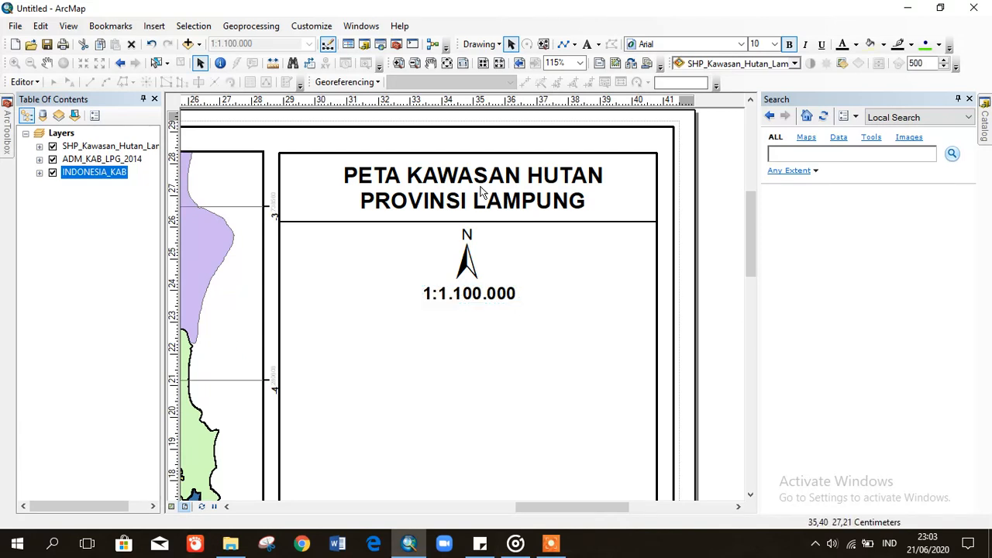
left_click(145, 25)
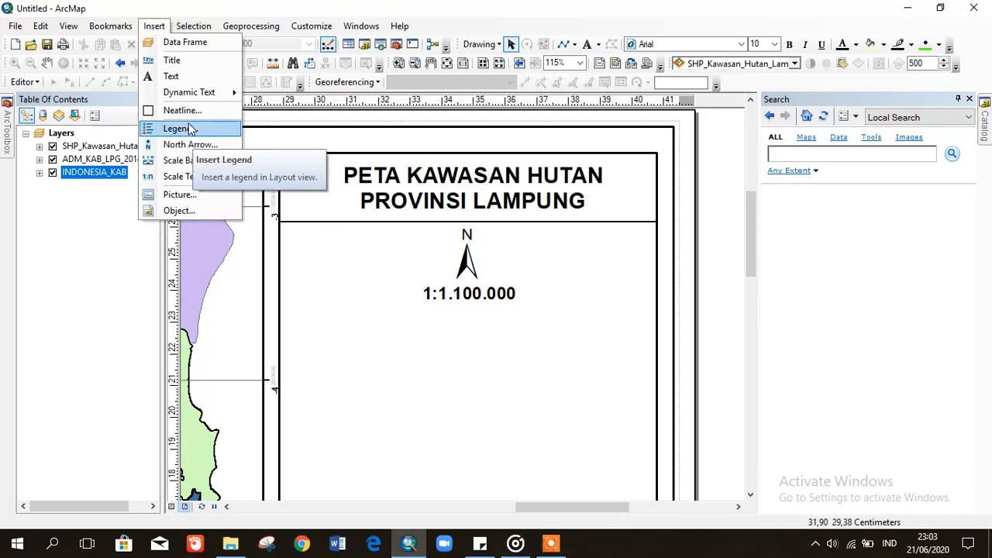
left_click(188, 177)
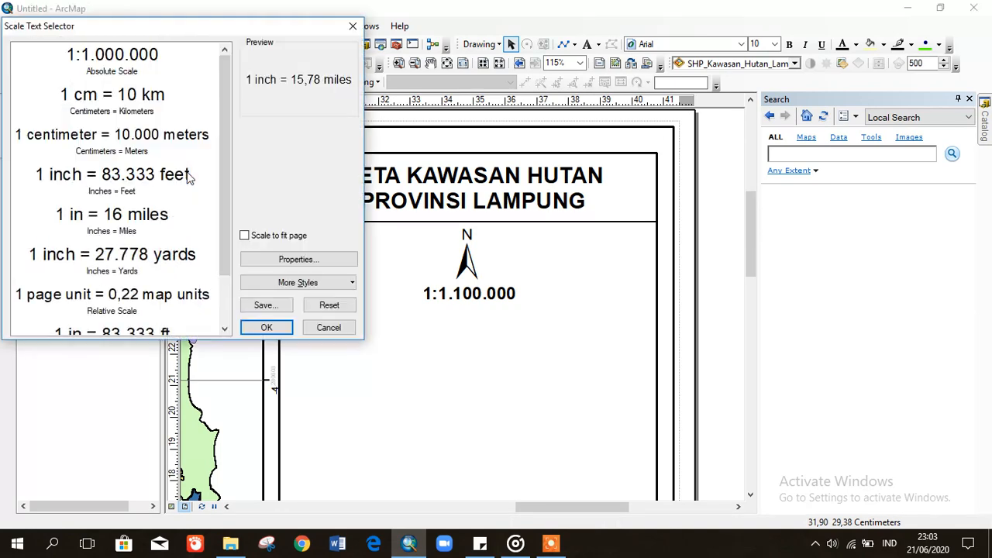
- Insert a Stepped Scale Line scale bar into the layout
left_click(352, 26)
left_click(155, 29)
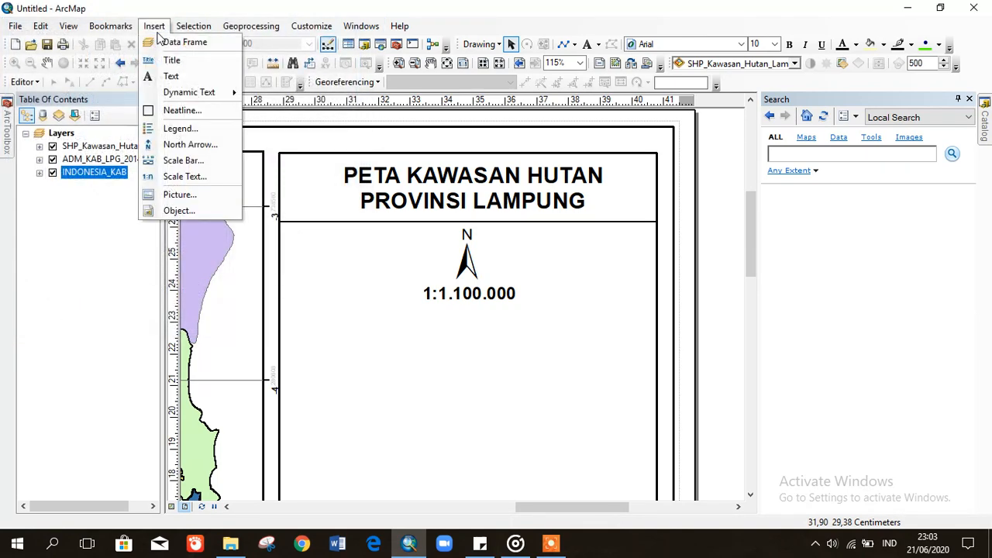
left_click(184, 161)
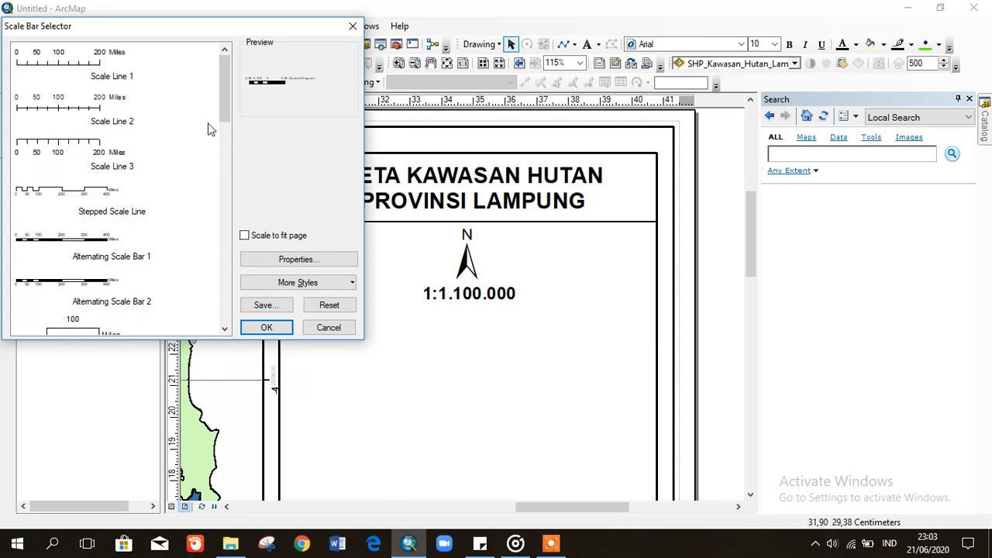
left_click_drag(224, 109, 224, 126)
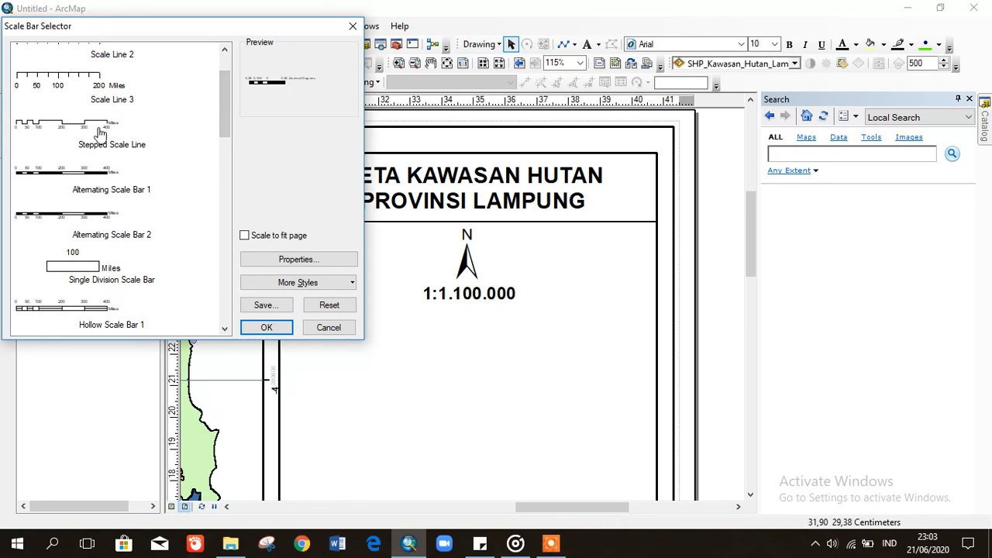
double_click(100, 134)
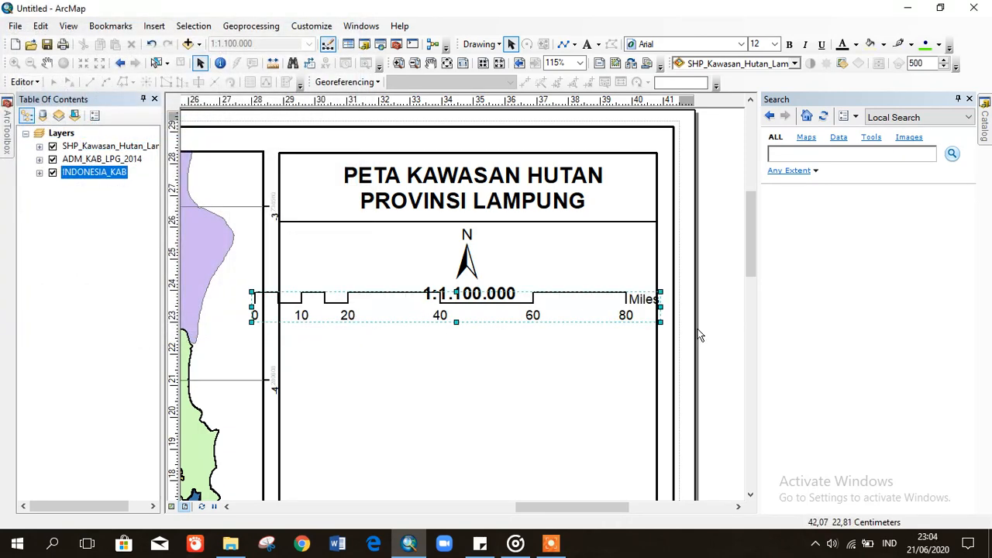
- Resize the Miles scale bar and drag it beneath the scale text
mouse_move(659, 307)
left_mouse_down()
mouse_move(637, 307)
mouse_move(670, 307)
left_mouse_up()
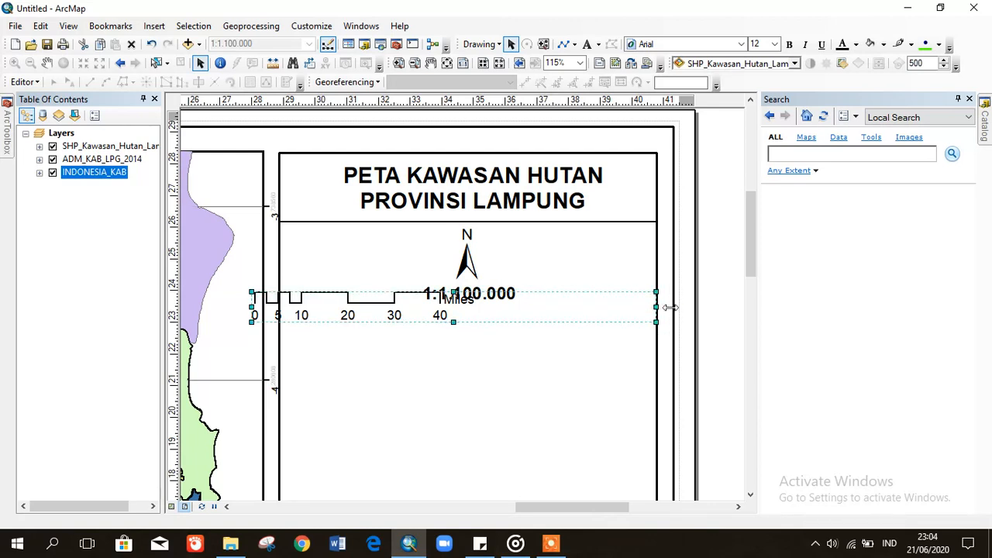
left_click_drag(537, 307, 555, 316)
mouse_move(271, 331)
left_mouse_down()
mouse_move(281, 324)
mouse_move(275, 332)
left_mouse_up()
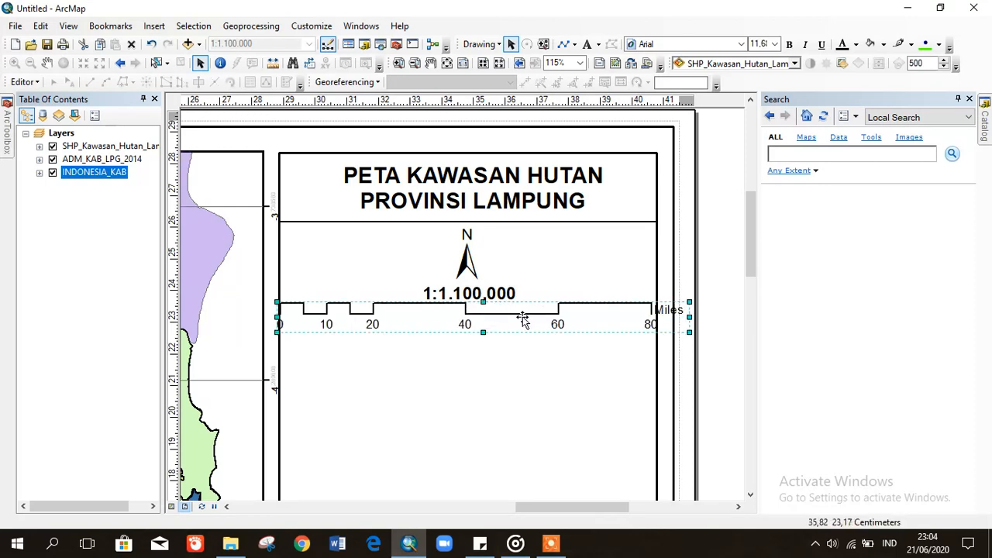
- Change the scale bar's division units to Kilometers in its properties
right_click(569, 323)
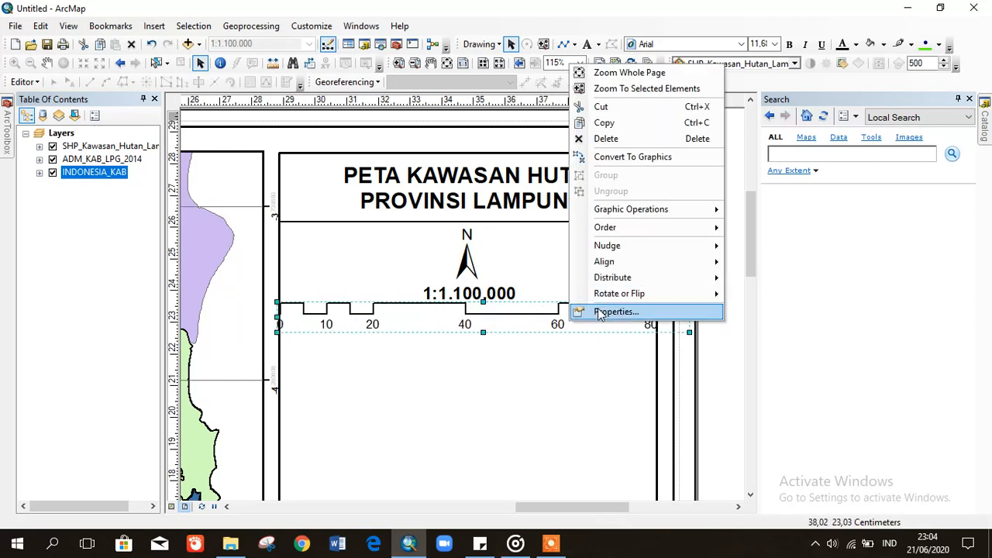
left_click(598, 313)
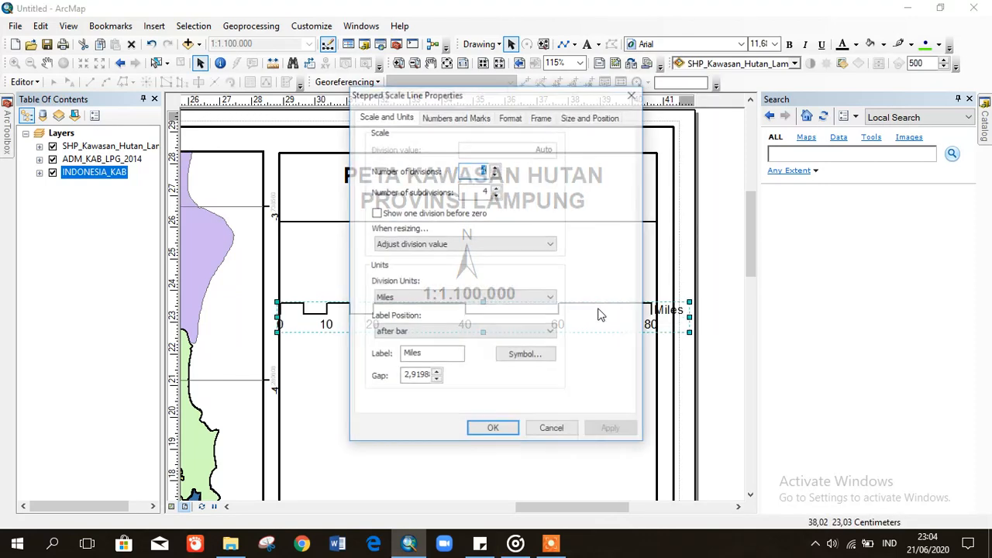
left_click(468, 300)
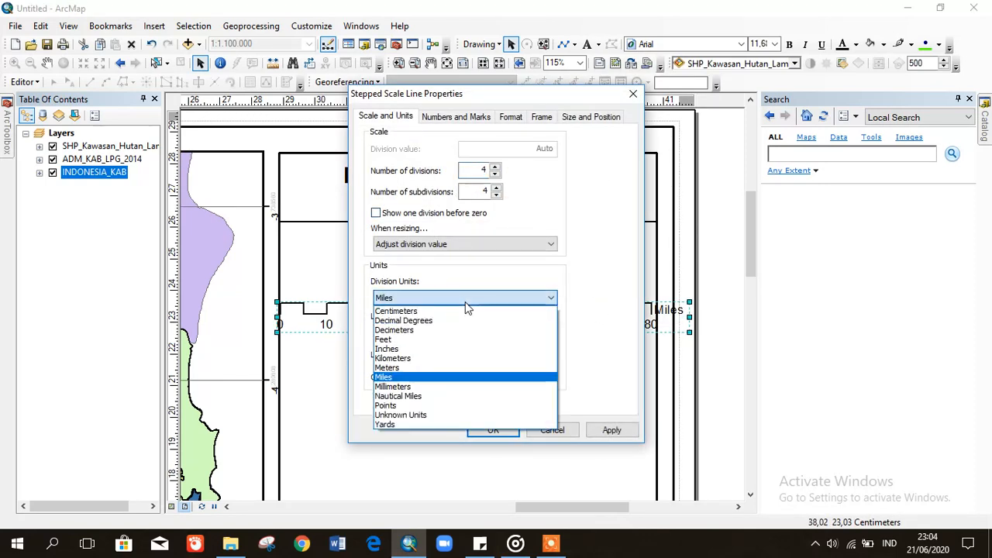
left_click(403, 358)
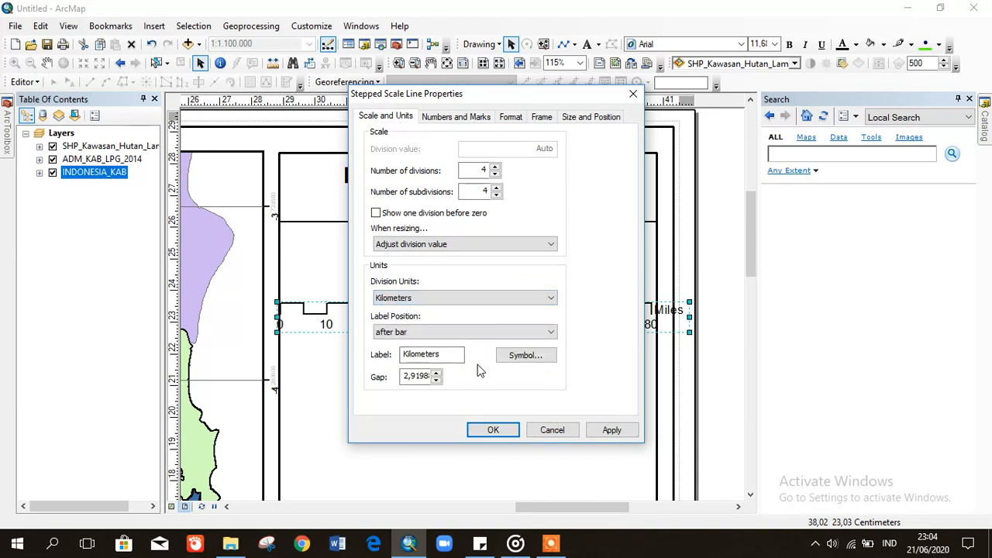
left_click(599, 430)
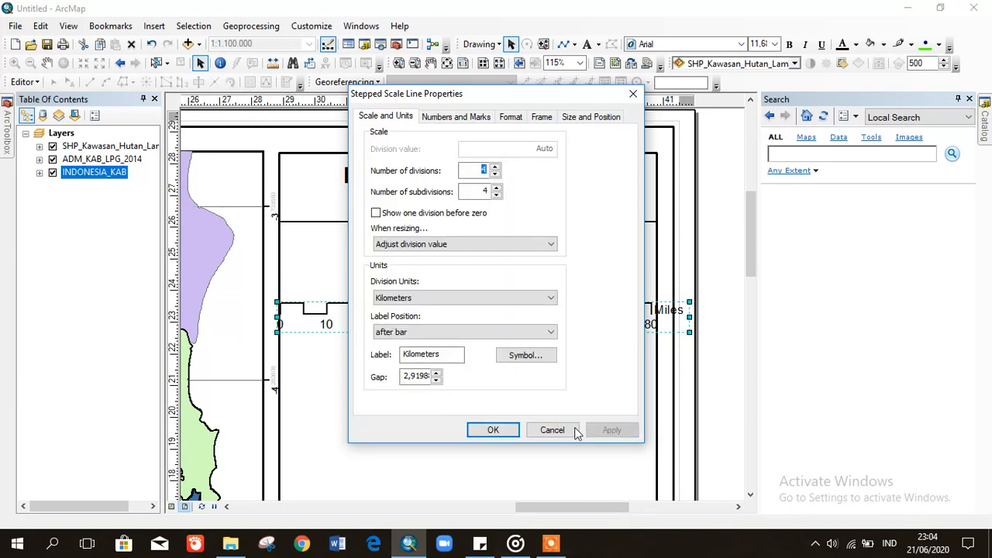
left_click(490, 429)
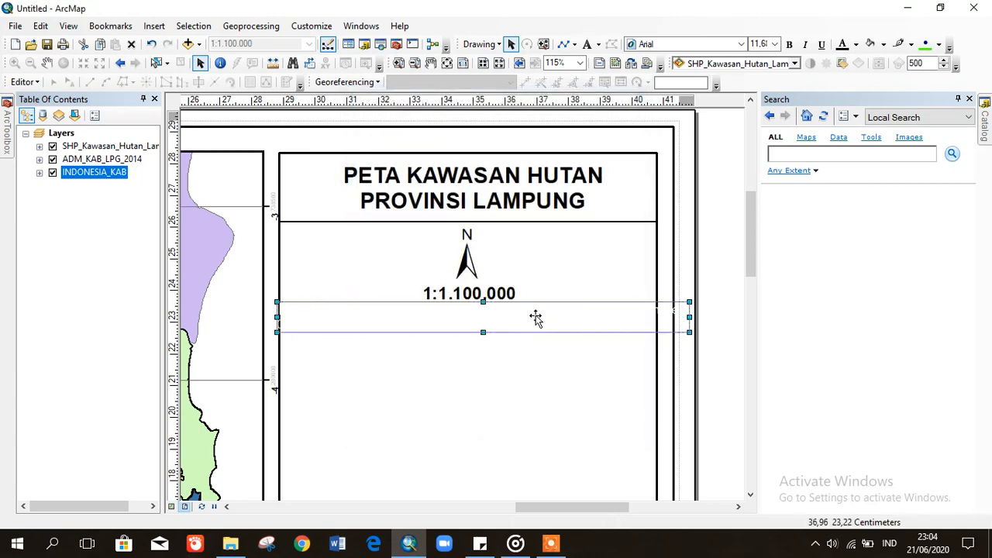
- Narrow the scale bar to end at 100 km and position it under the scale text
left_click_drag(535, 317, 543, 326)
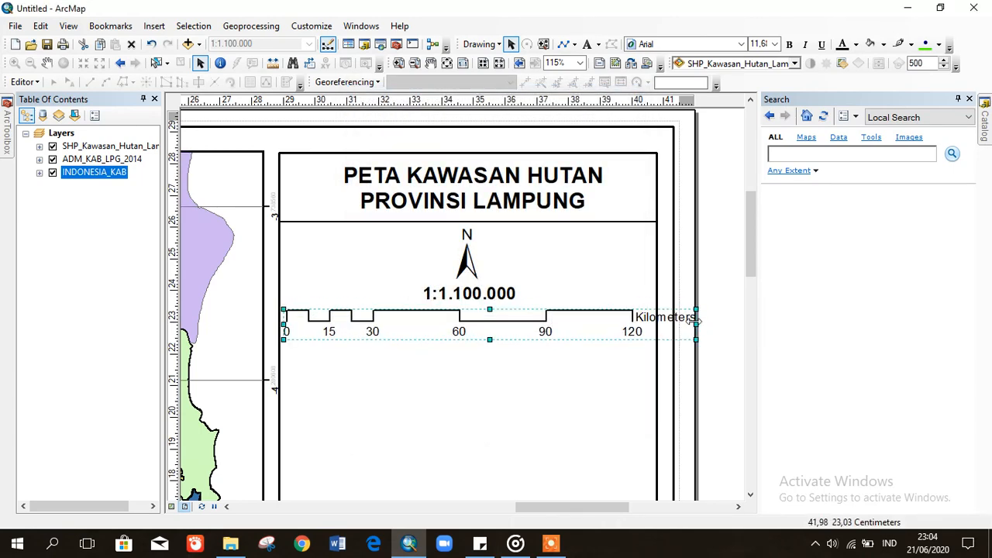
left_click_drag(675, 329, 662, 324)
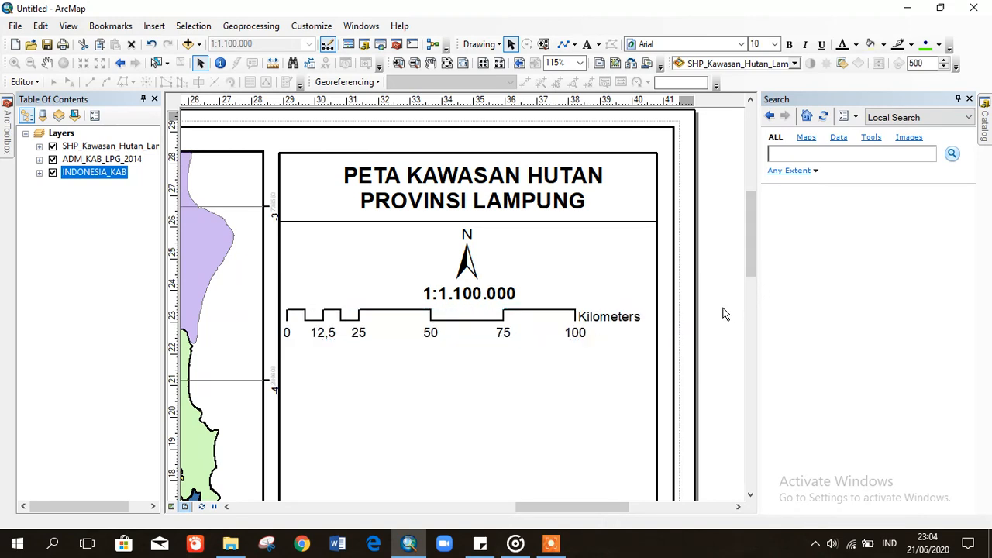
left_click_drag(538, 316, 547, 315)
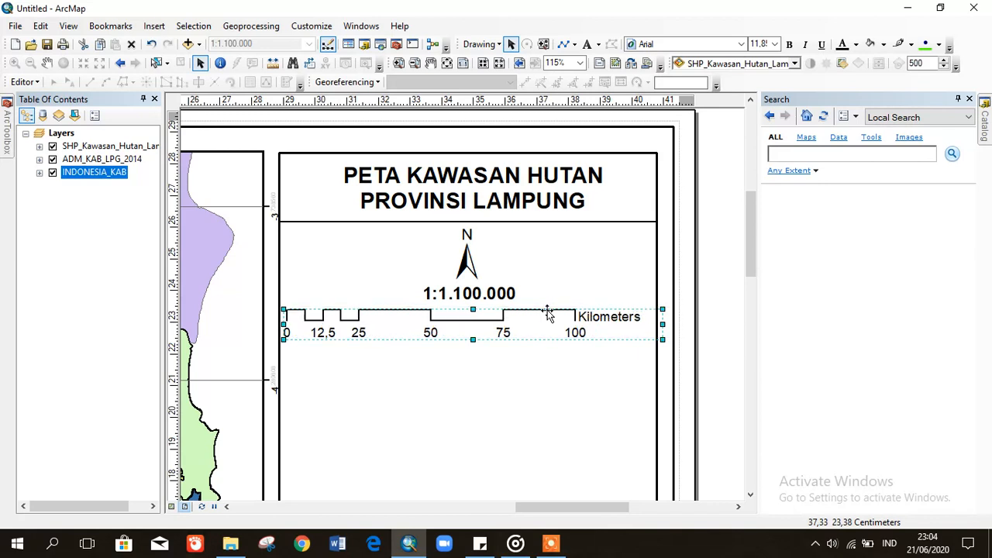
left_click(711, 312)
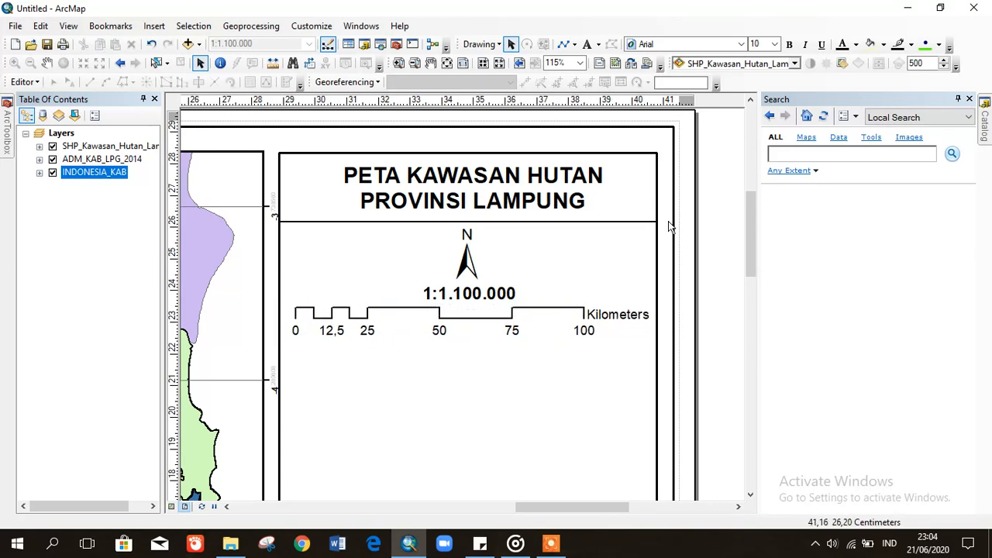
- Draw a horizontal line from the panel's left edge to its right edge below the Kilometers scale bar
left_click(566, 46)
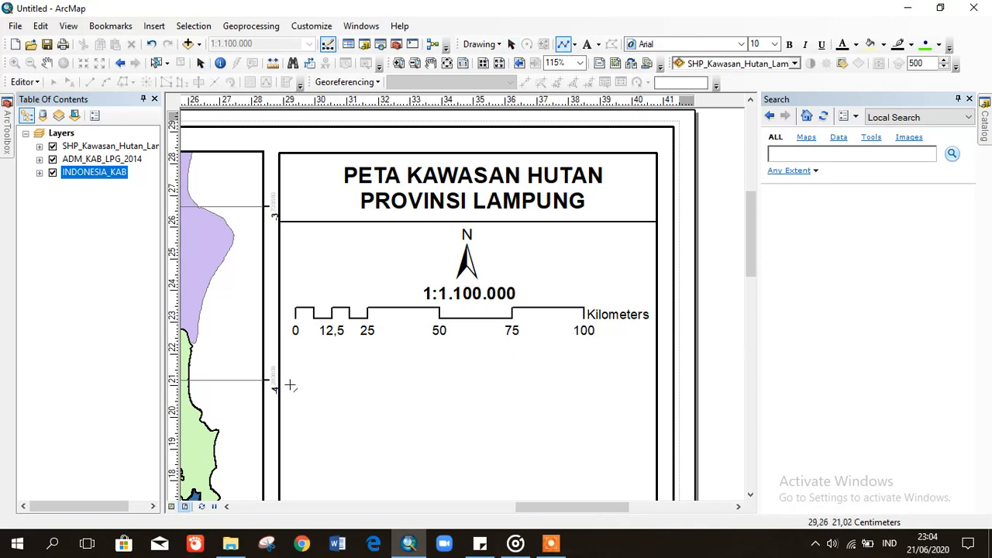
left_click(280, 349)
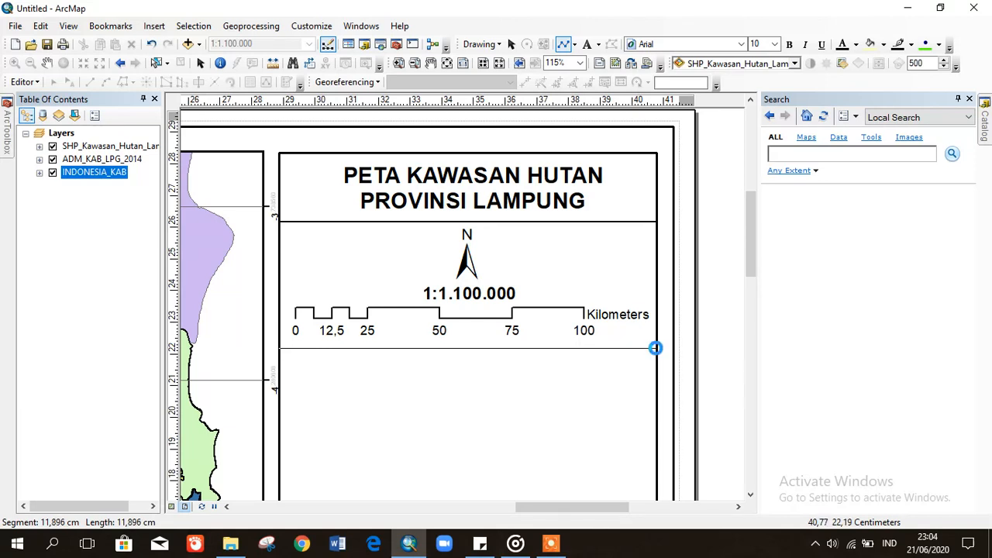
double_click(655, 348)
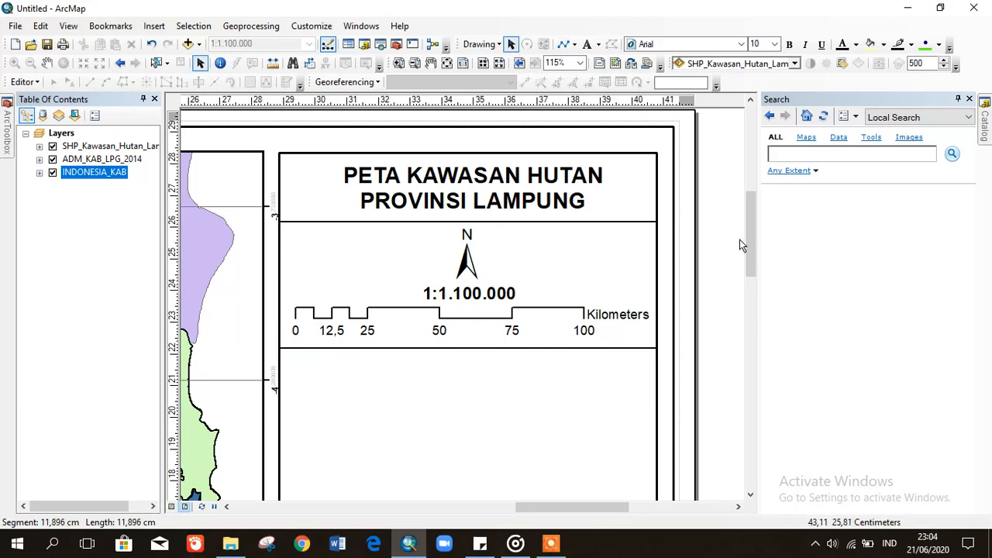
left_click_drag(750, 246, 749, 271)
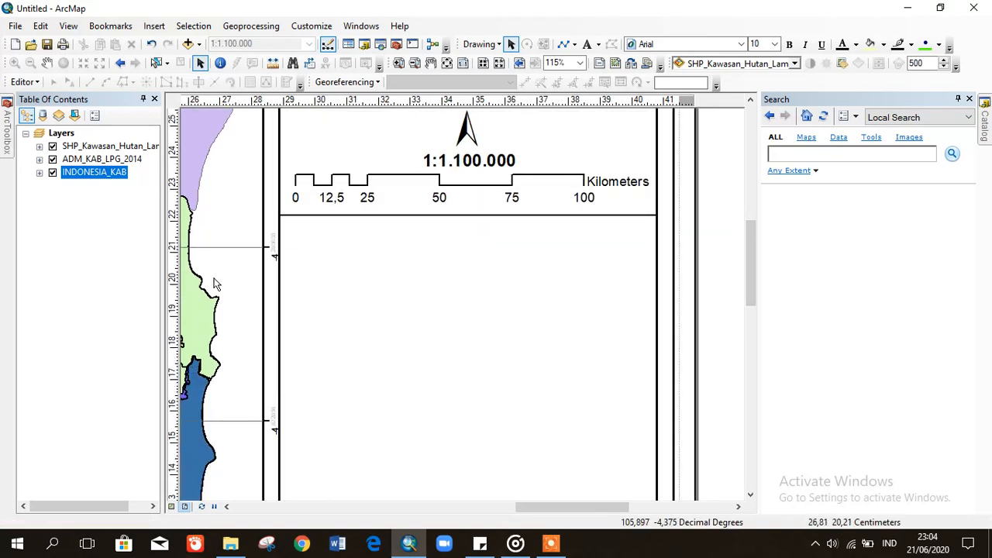
left_click(161, 28)
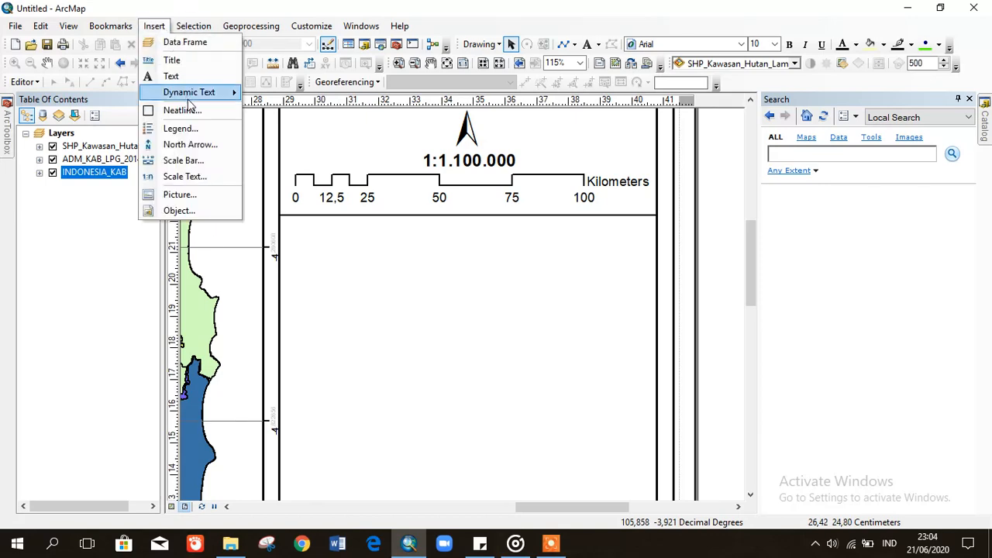
- Start a legend containing only the SHP_Kawasan_Hutan_Lampung layer
left_click(194, 128)
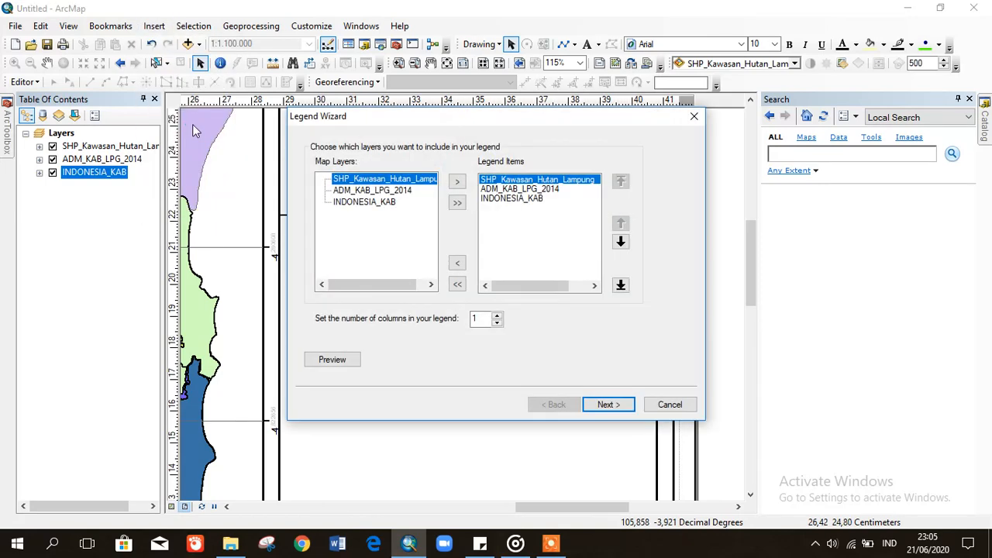
left_click(499, 210)
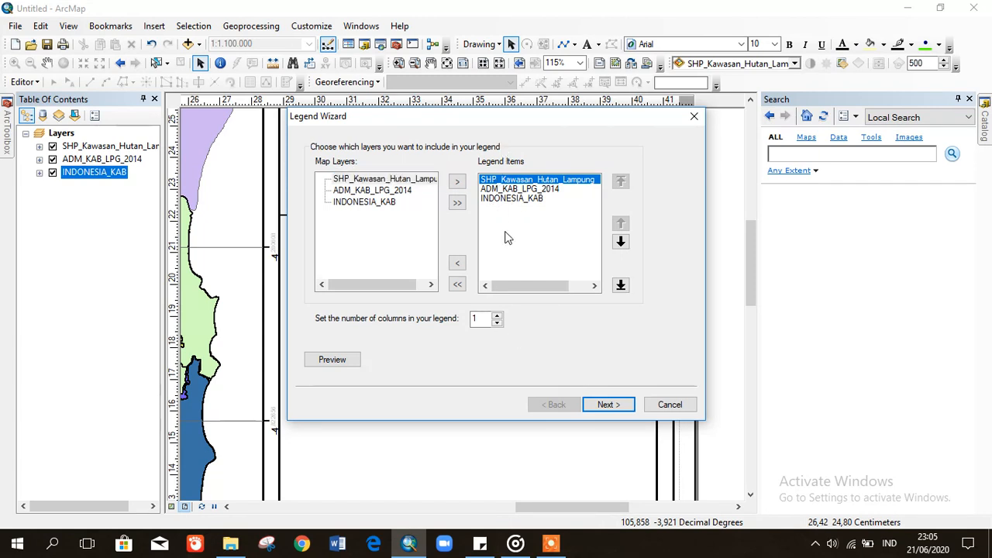
left_click(512, 190)
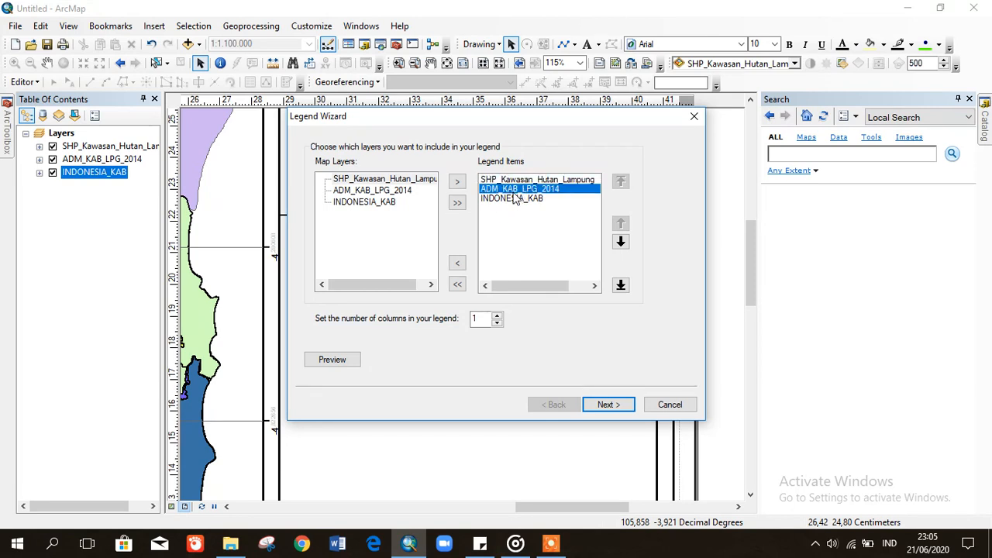
left_click(458, 284)
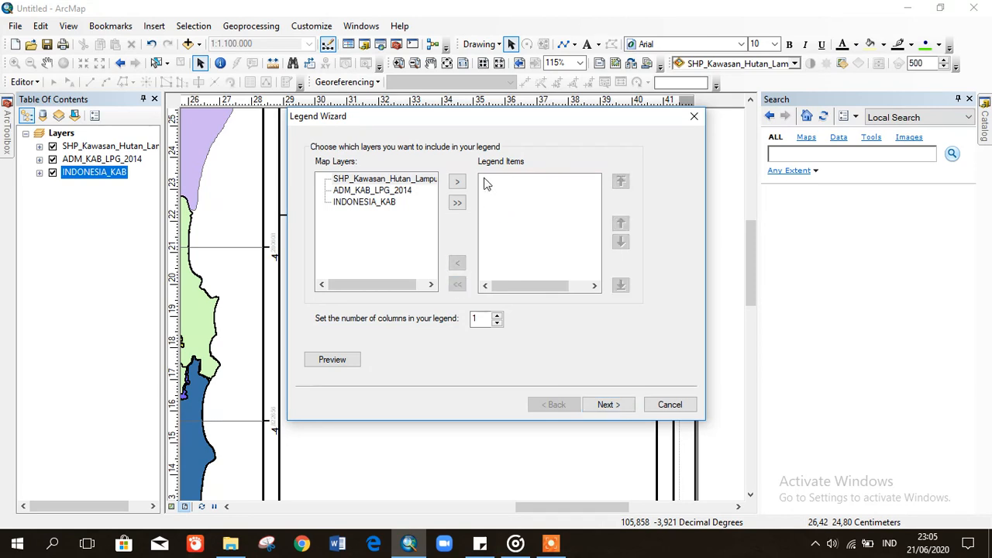
left_click(369, 179)
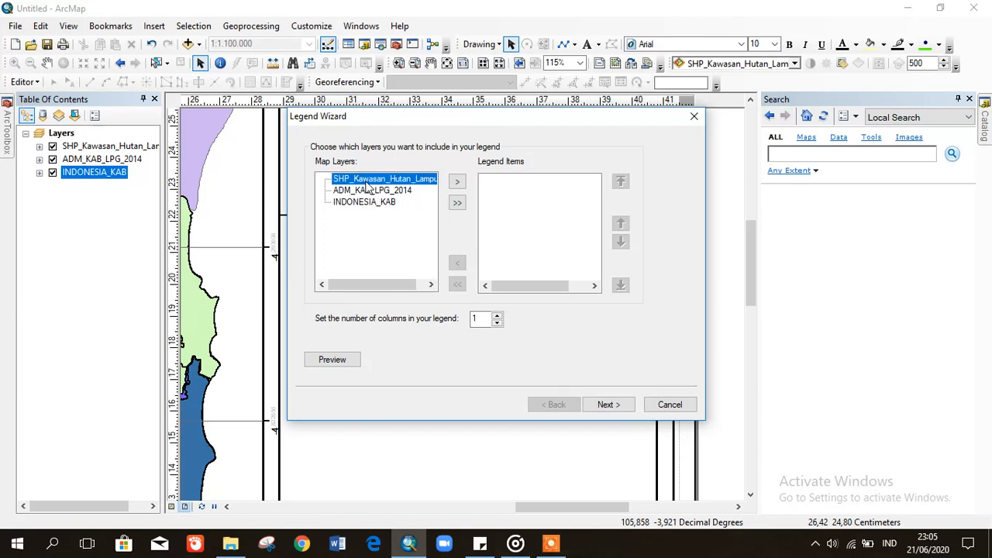
left_click(457, 181)
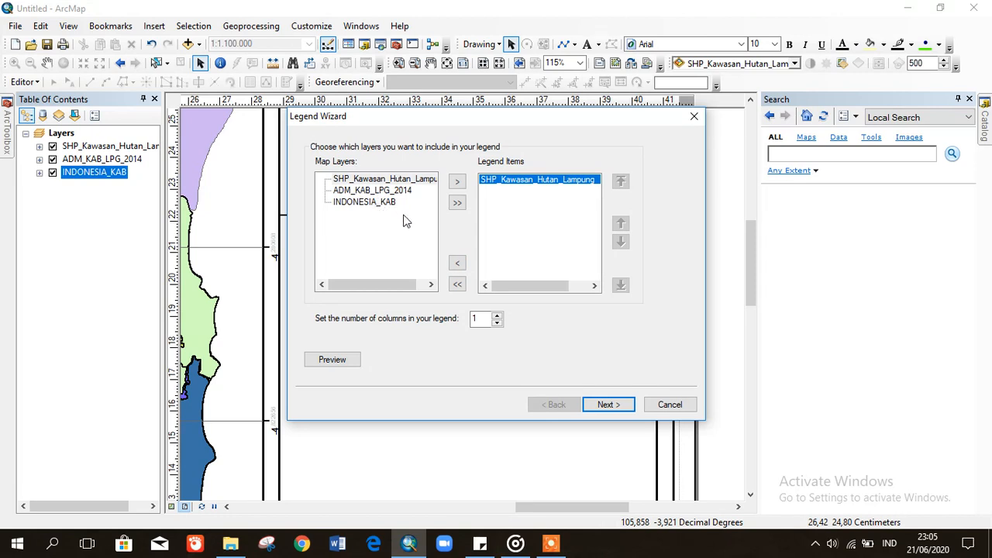
left_click(457, 204)
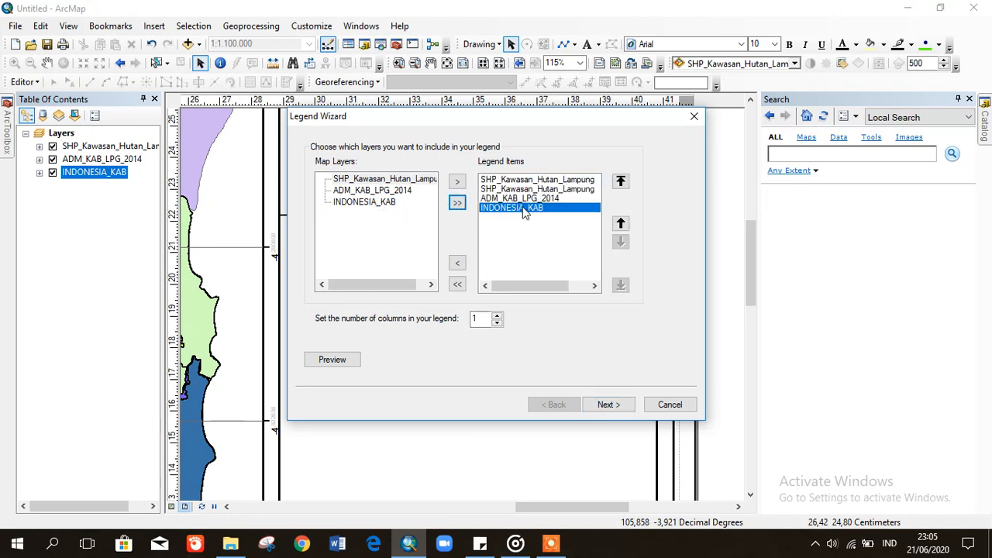
left_click(457, 285)
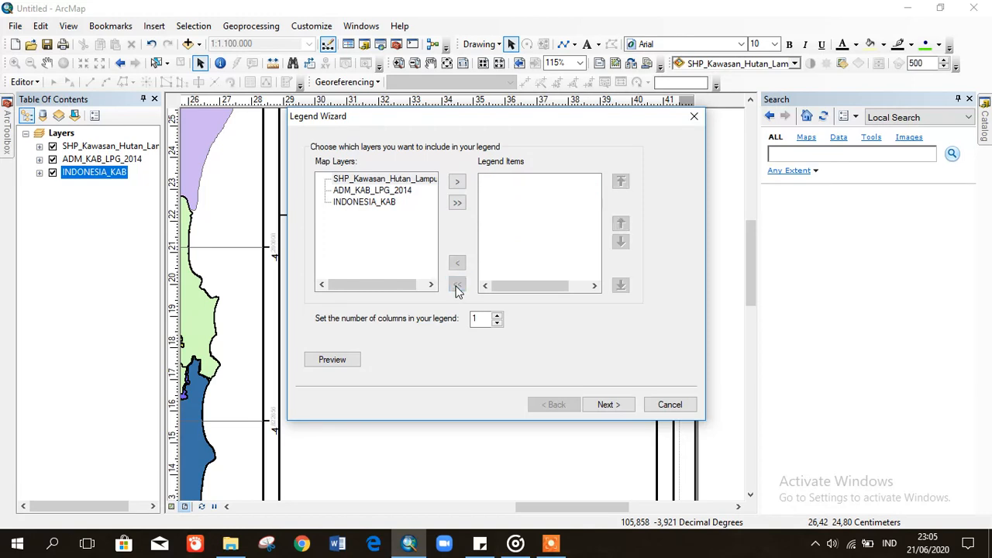
left_click(356, 179)
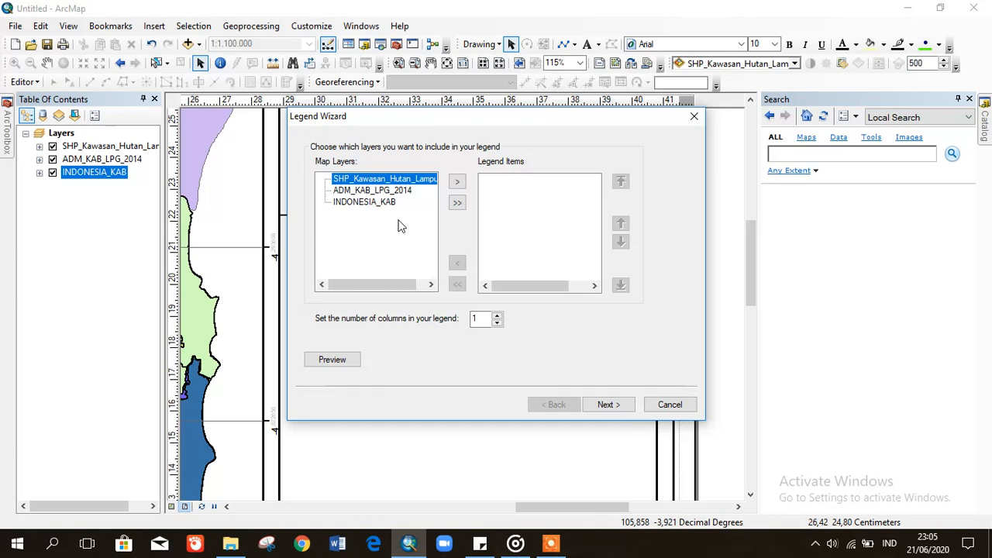
left_click(457, 182)
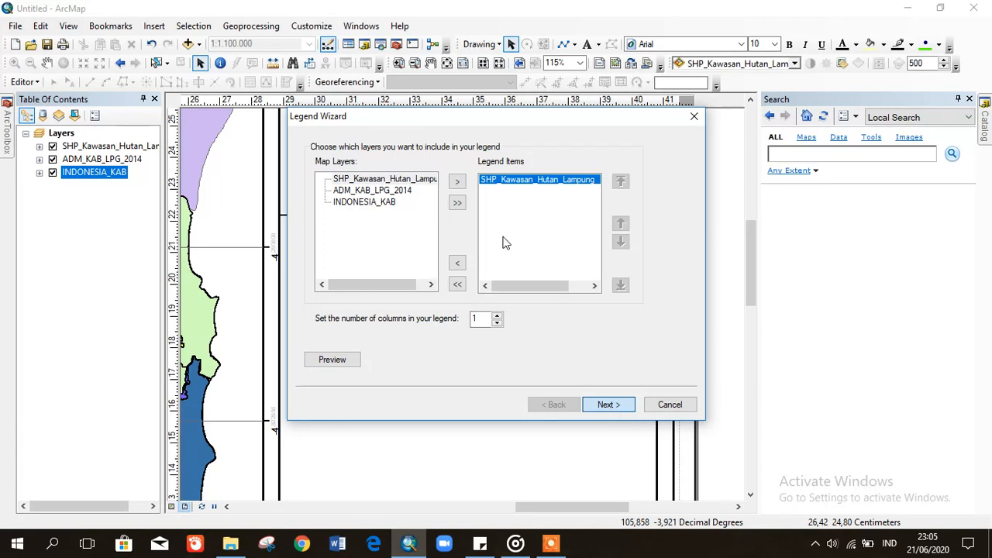
- Title the legend 'LEGENDA' and finish the legend wizard with default settings
key("Return")
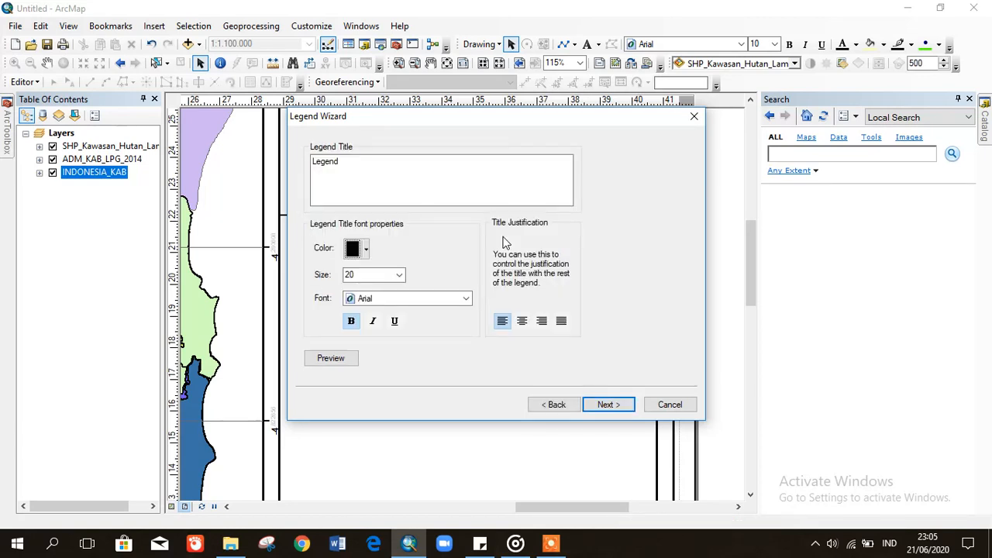
left_click(372, 186)
left_click_drag(373, 187, 251, 159)
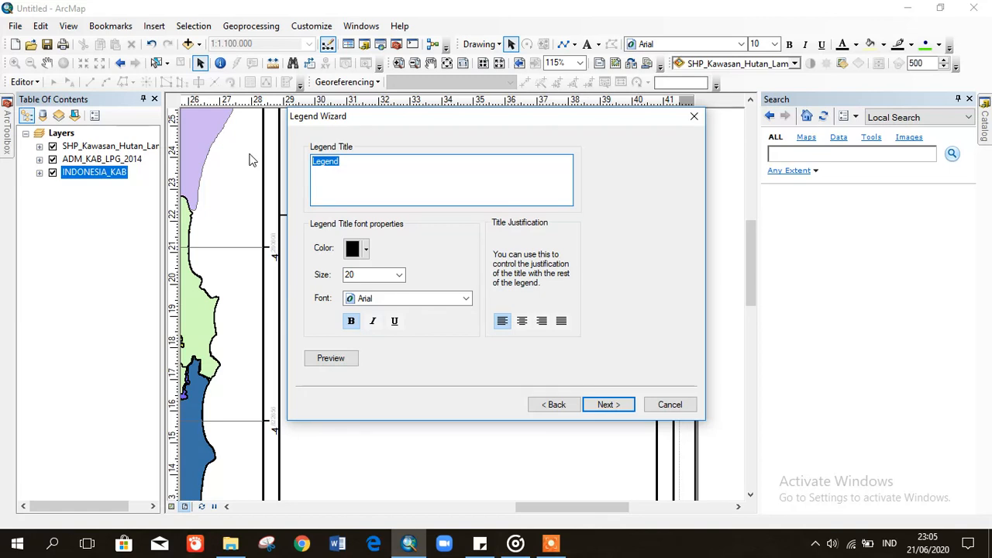
type("LEGENDZA")
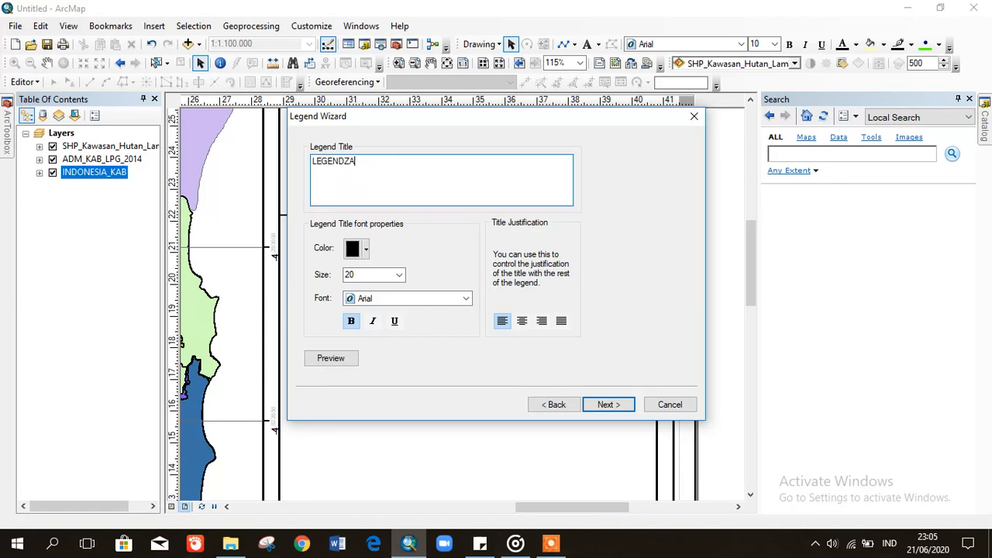
key("BackSpace")
key("BackSpace")
type("A")
left_click(620, 403)
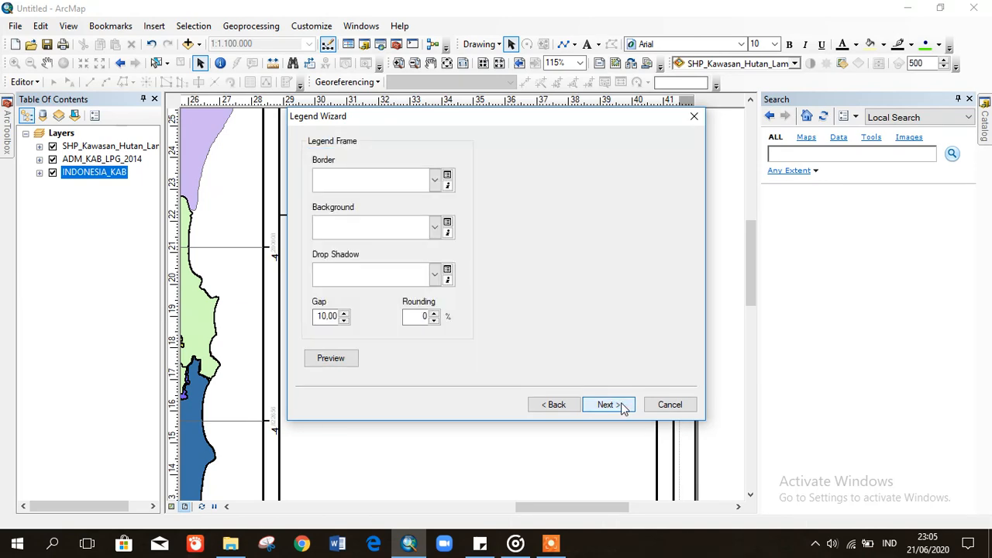
left_click(620, 404)
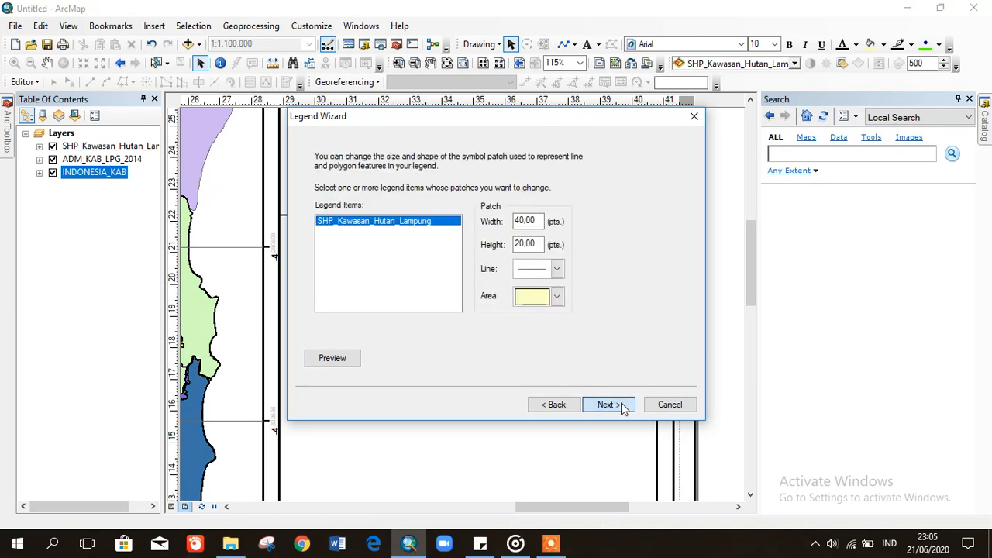
left_click(621, 404)
left_click(621, 404)
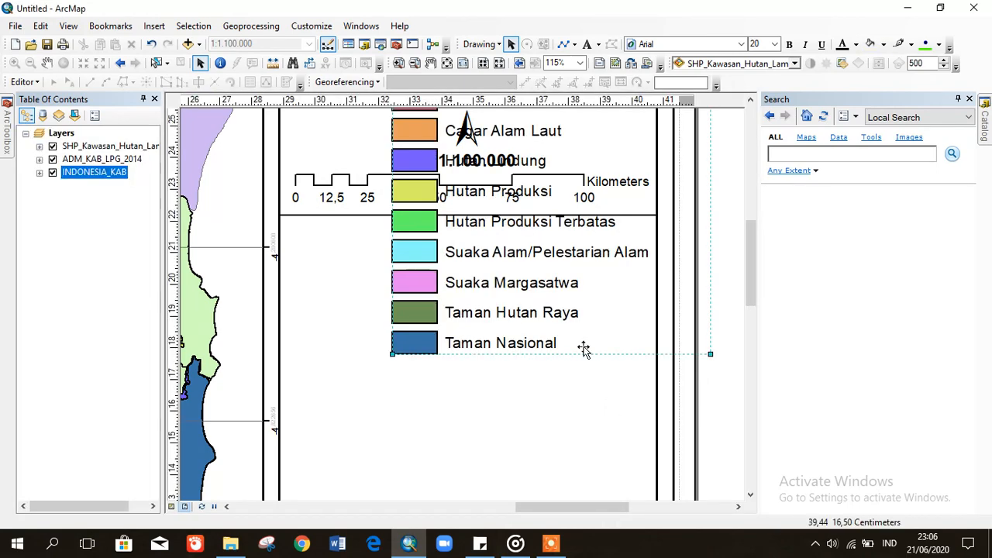
- Drag the LEGENDA legend below the scale bar and divider line, zooming out to check
left_click_drag(530, 281, 481, 414)
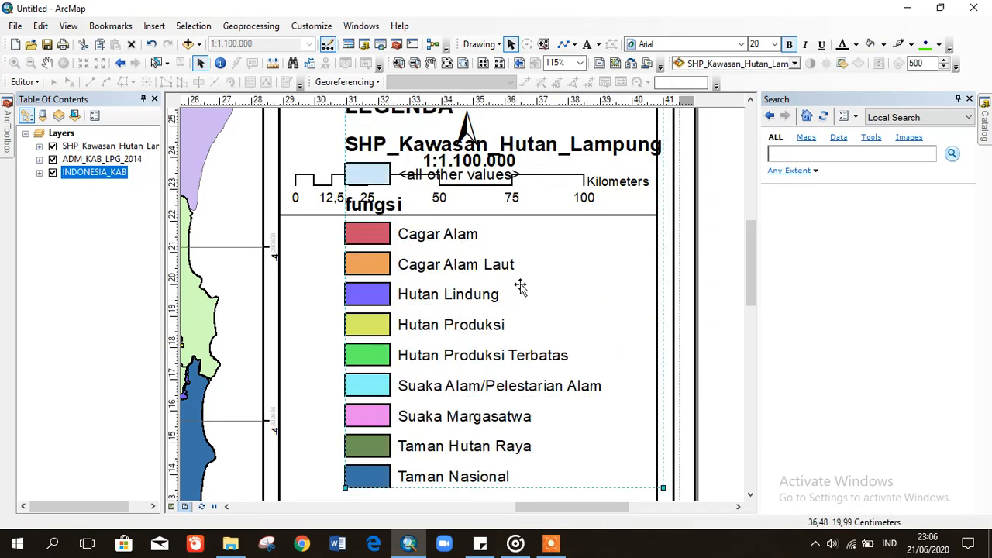
left_click_drag(521, 288, 516, 301)
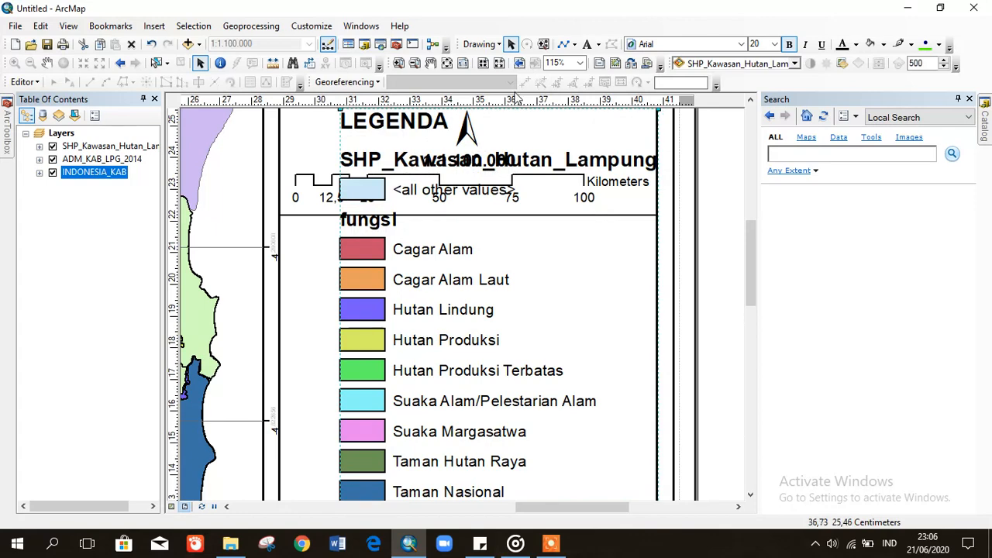
left_click(499, 64)
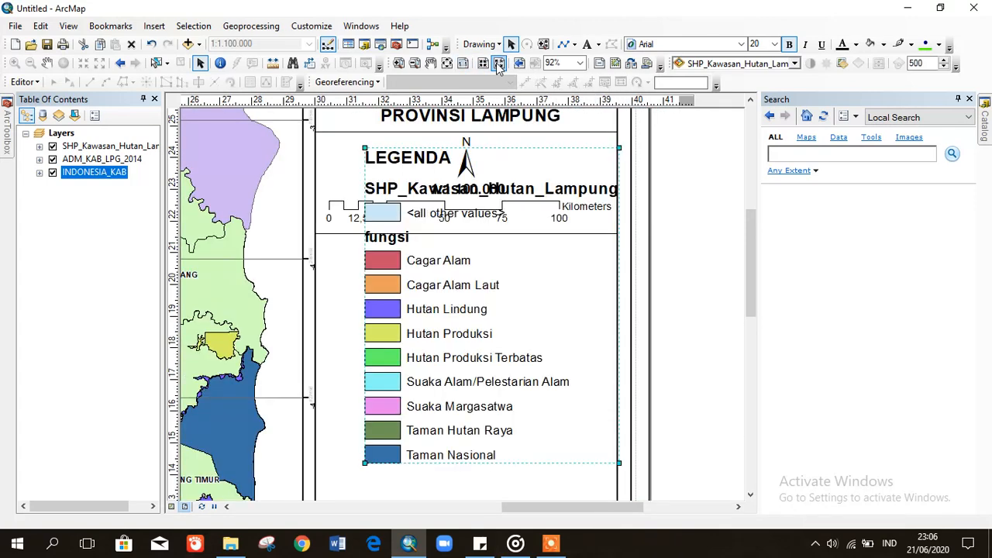
left_click_drag(499, 326, 475, 398)
left_click_drag(750, 272, 752, 292)
left_click_drag(438, 330, 420, 346)
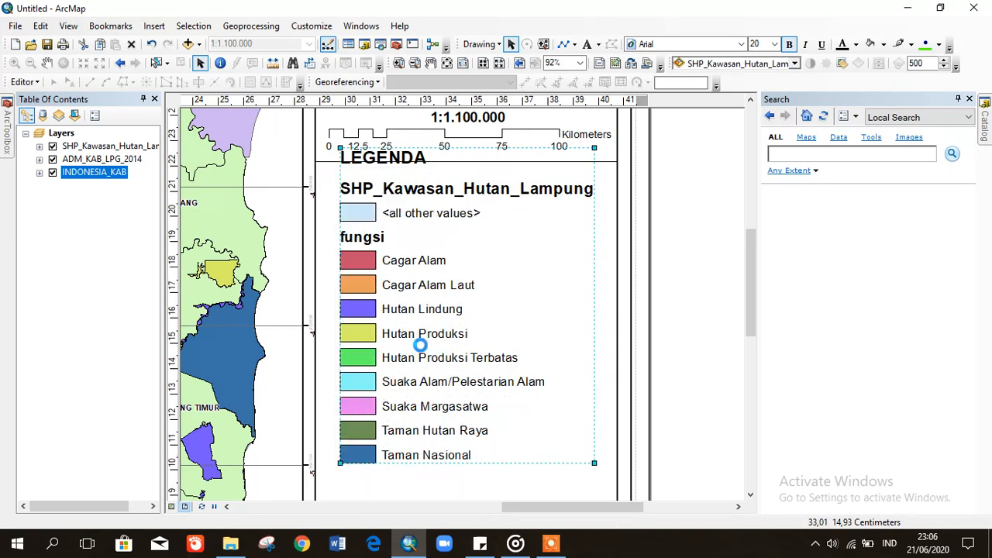
left_click_drag(753, 284, 757, 342)
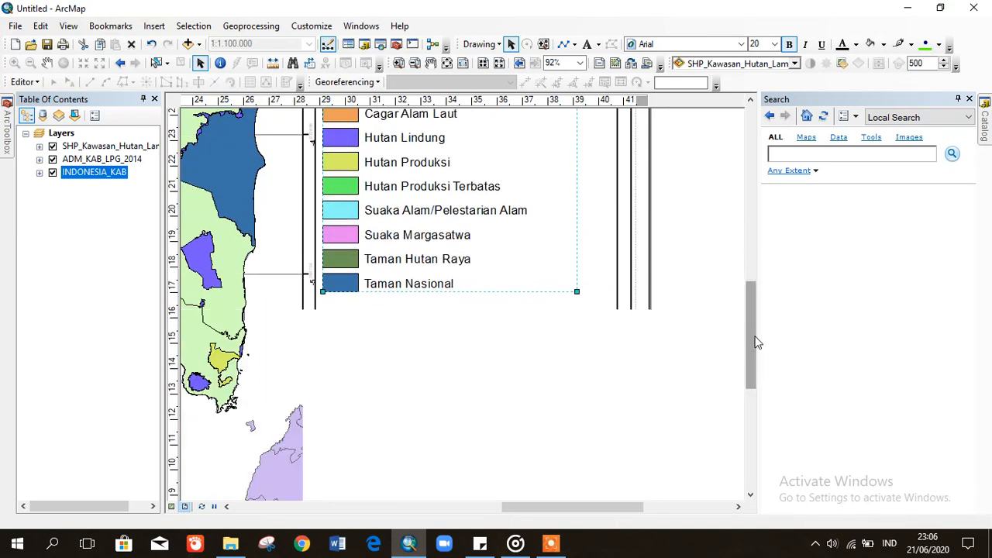
left_click_drag(749, 350, 748, 287)
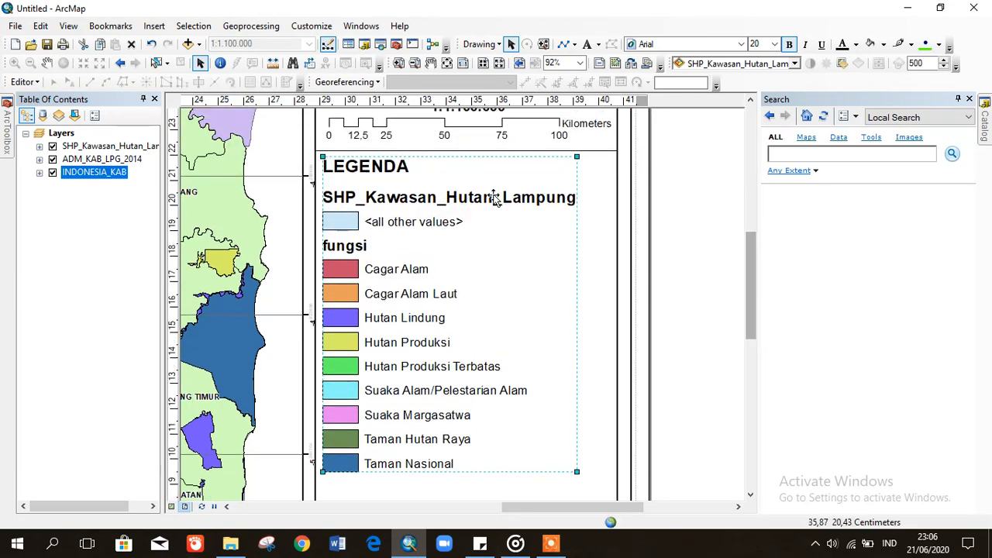
- Convert the legend to graphics and ungroup it into separate items
right_click(429, 268)
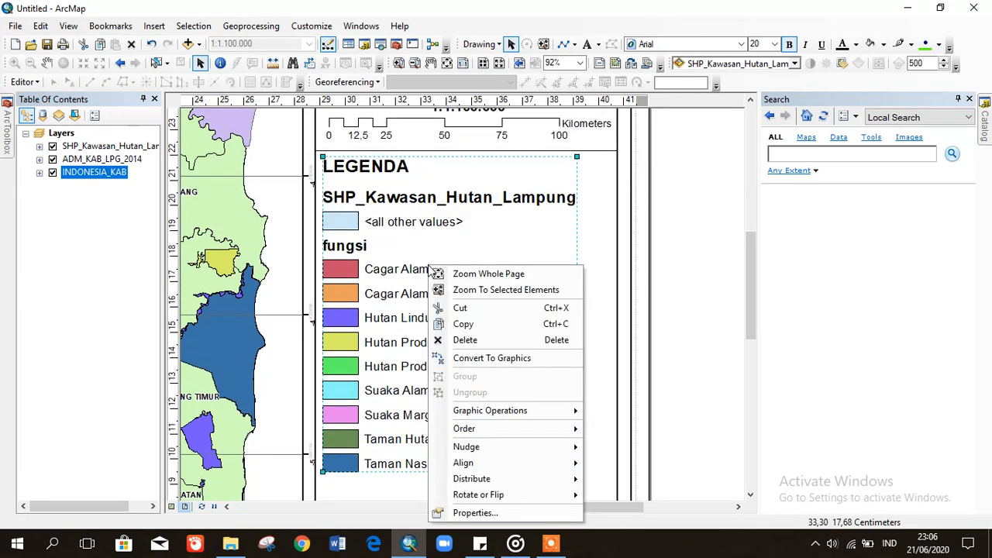
left_click(486, 358)
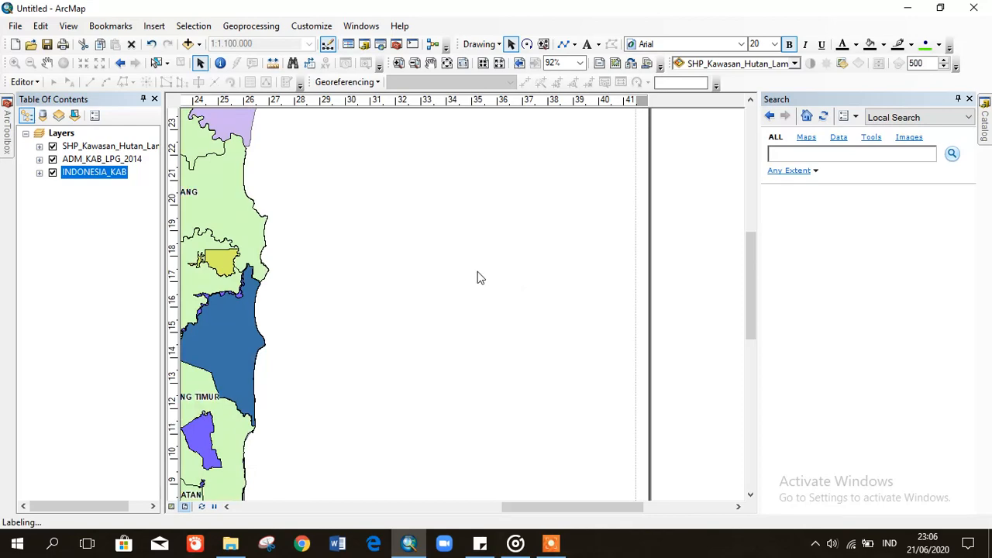
right_click(433, 275)
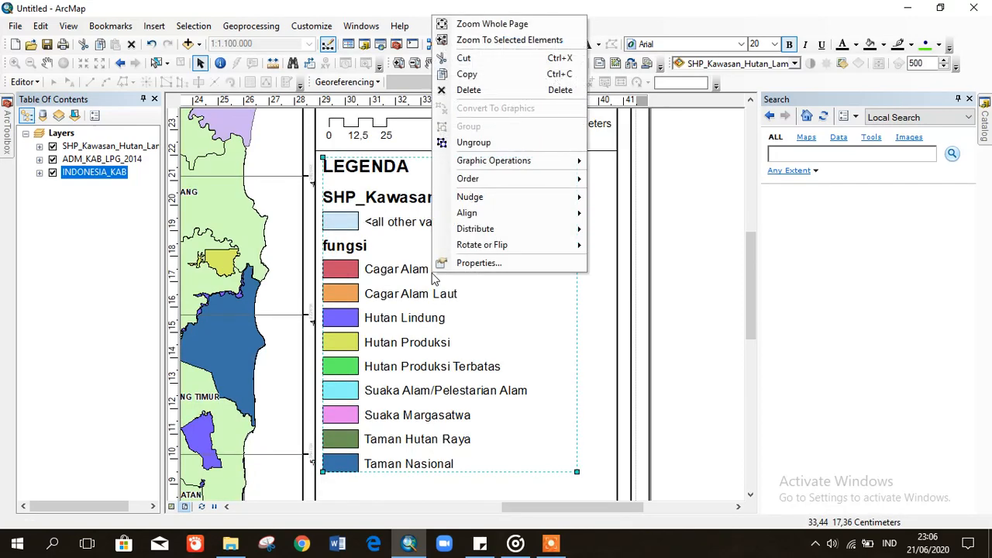
left_click(477, 141)
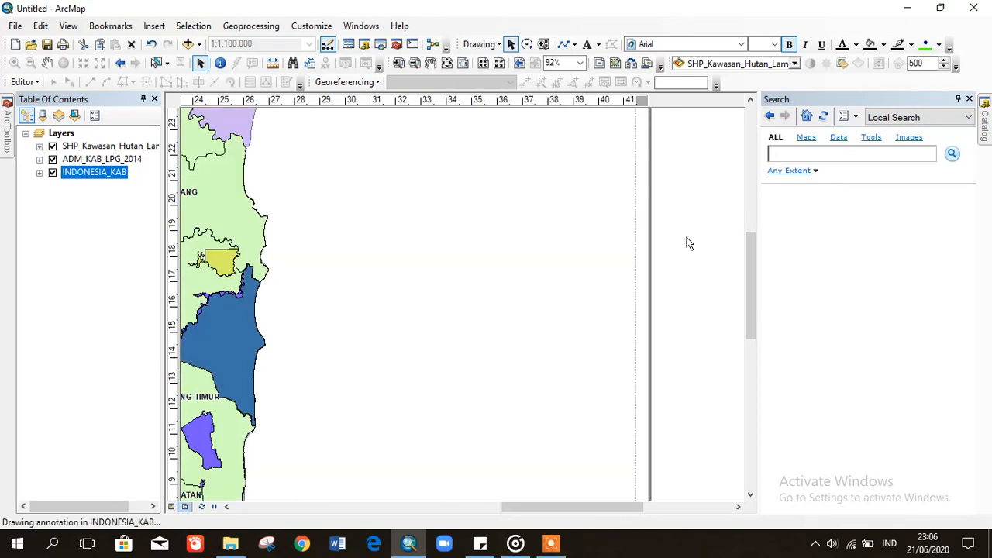
left_click(702, 285)
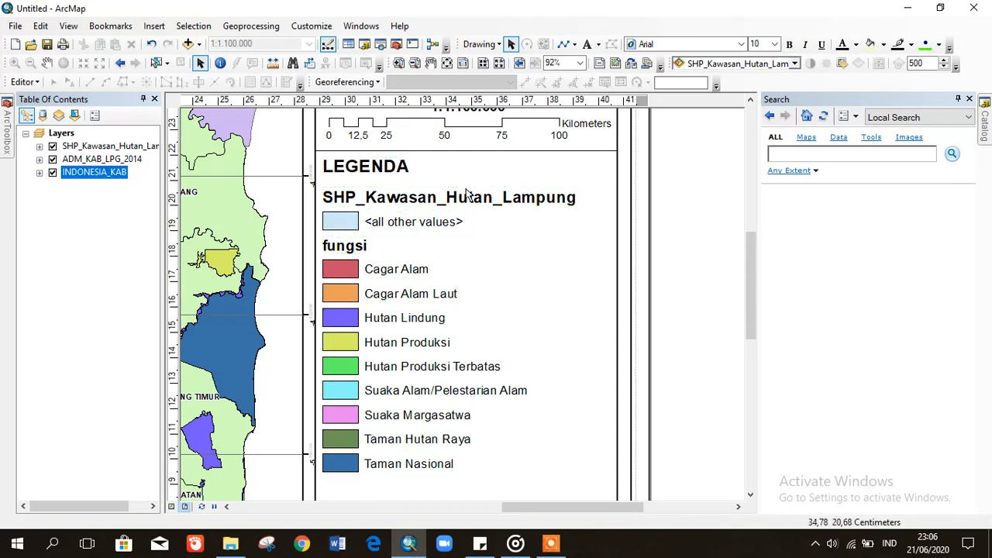
- Delete the SHP_Kawasan_Hutan_Lampung layer name and the <all other values> entry
left_click(433, 197)
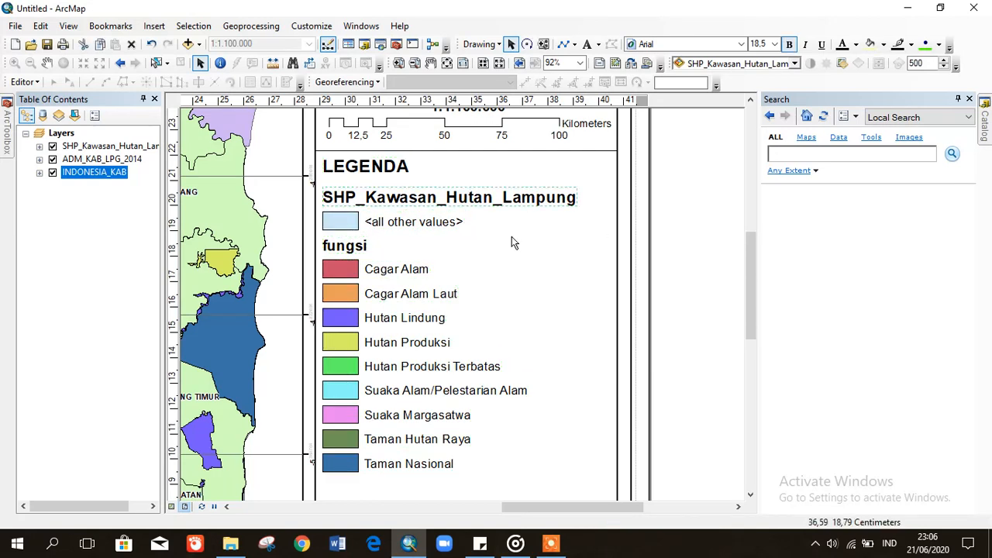
left_click(341, 225)
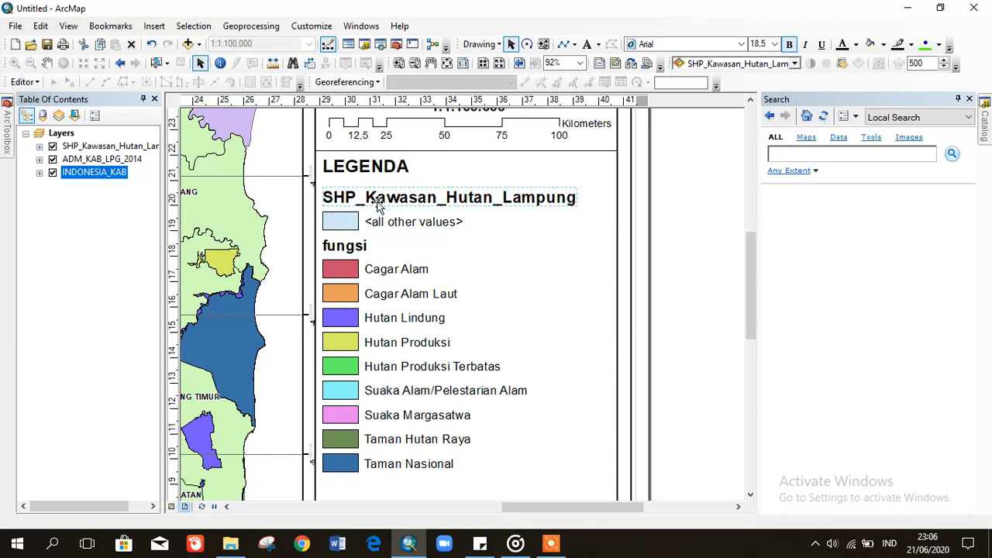
key("Delete")
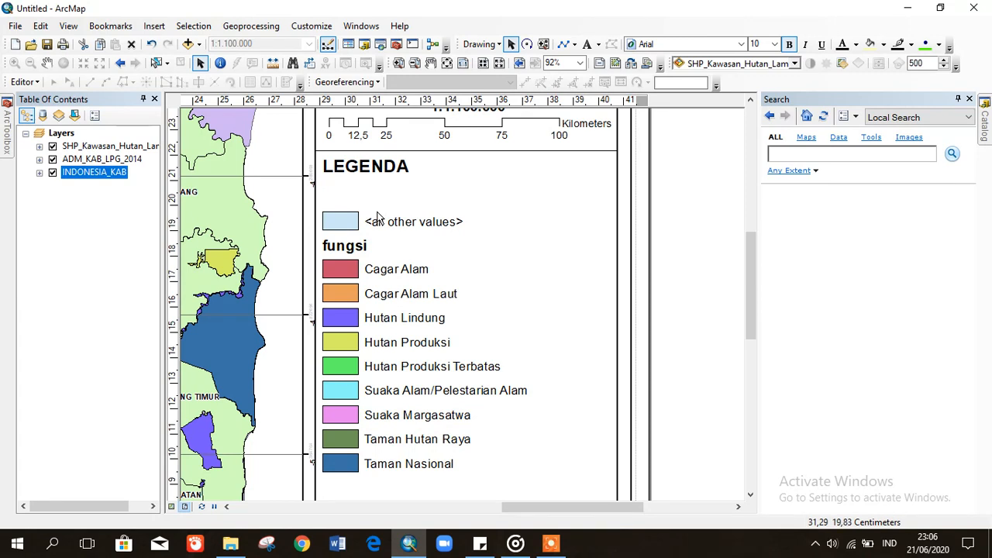
left_click(376, 219)
key("Delete")
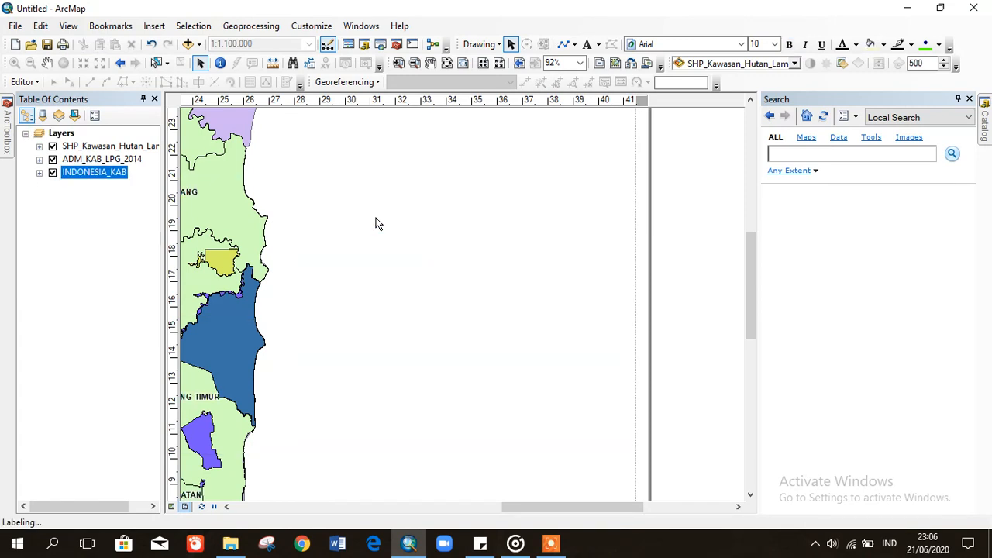
- Move the fungsi heading and its nine class entries up under LEGENDA
left_click(513, 232)
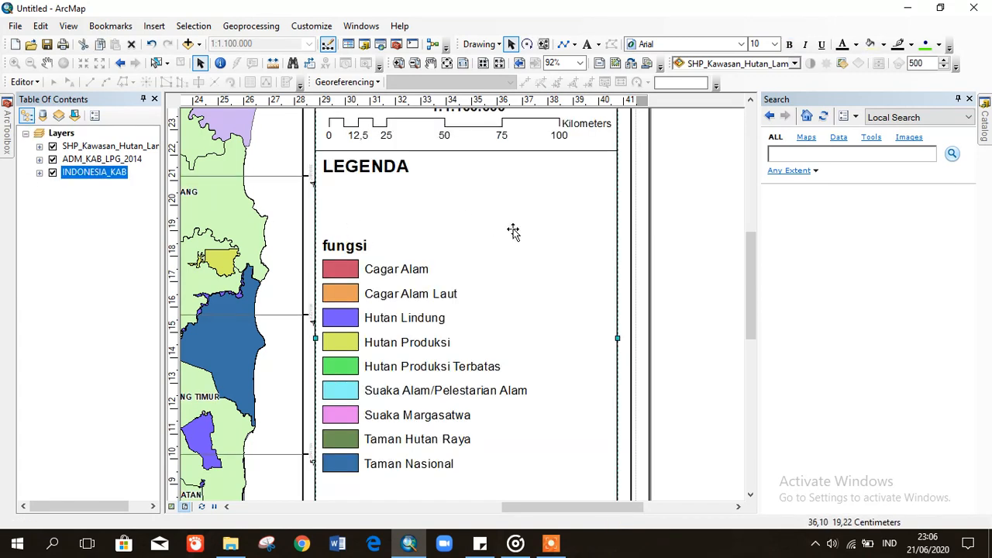
left_click(678, 230)
left_click_drag(324, 226, 550, 496)
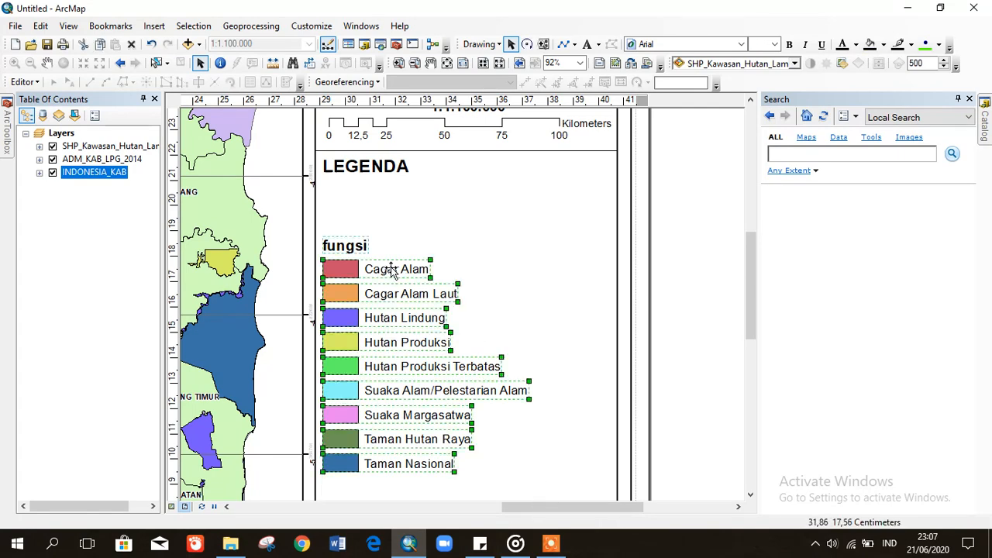
left_click_drag(390, 269, 389, 217)
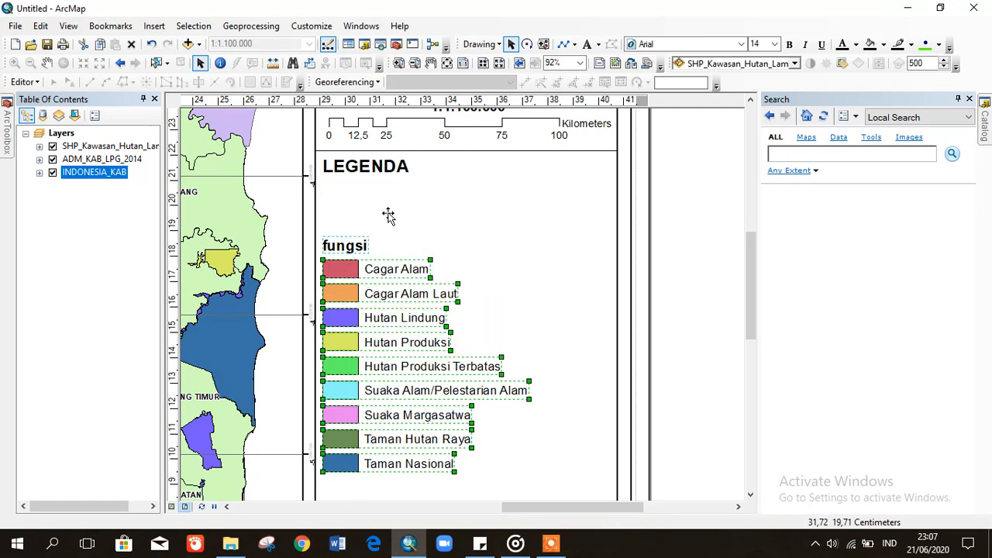
- Edit the fungsi text's properties so the legend subheading reads 'Kawasan Hutan'
left_click(691, 366)
left_click(362, 192)
right_click(325, 194)
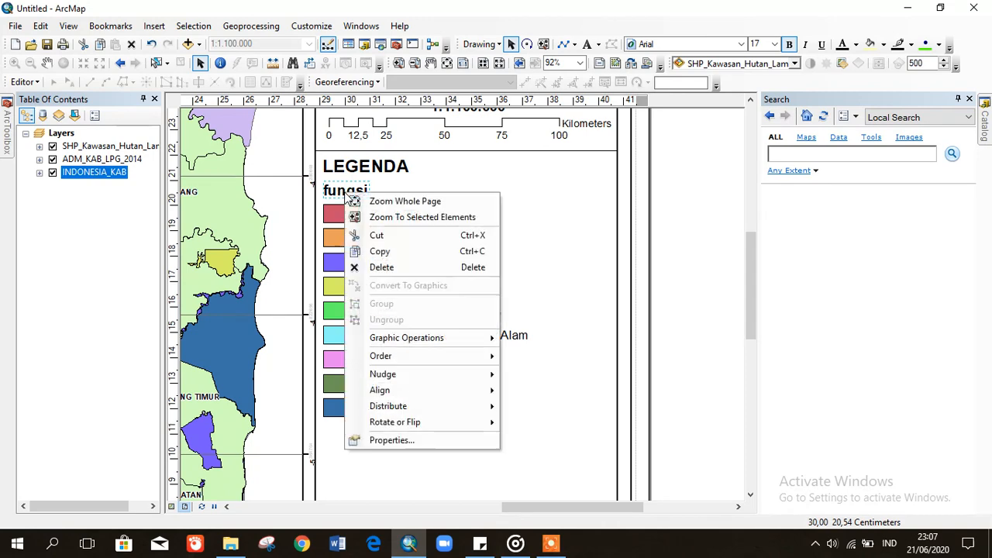
left_click(393, 442)
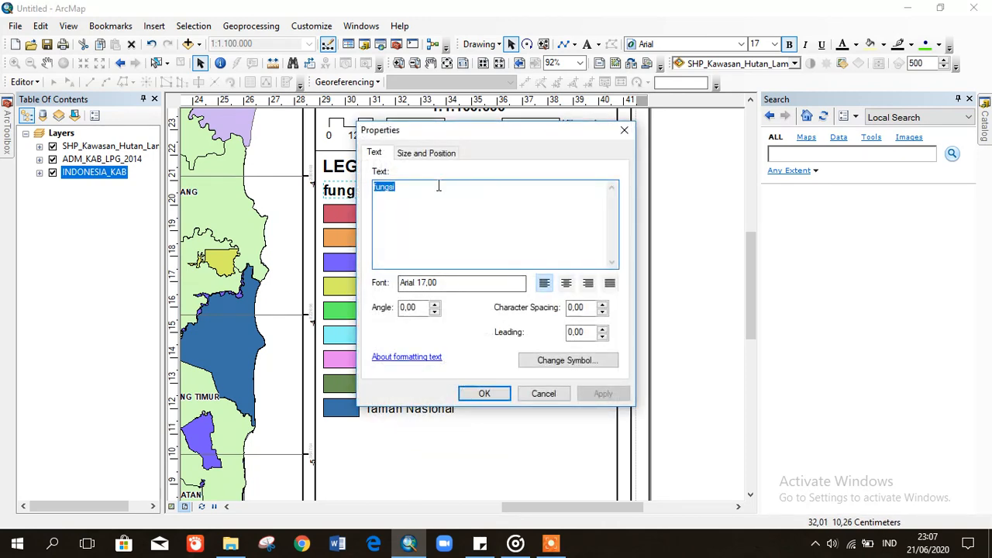
type("Kawasan Hutan")
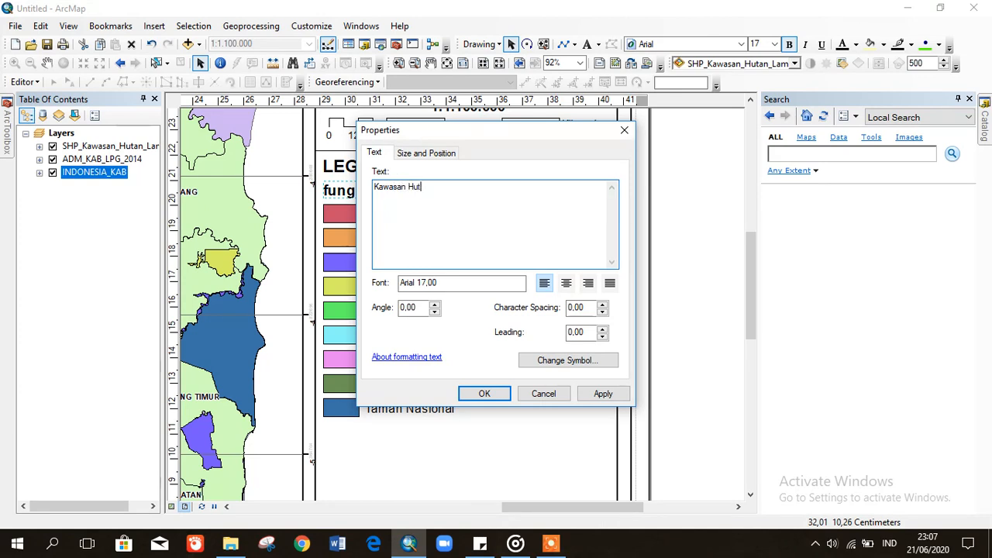
left_click(602, 393)
left_click(485, 394)
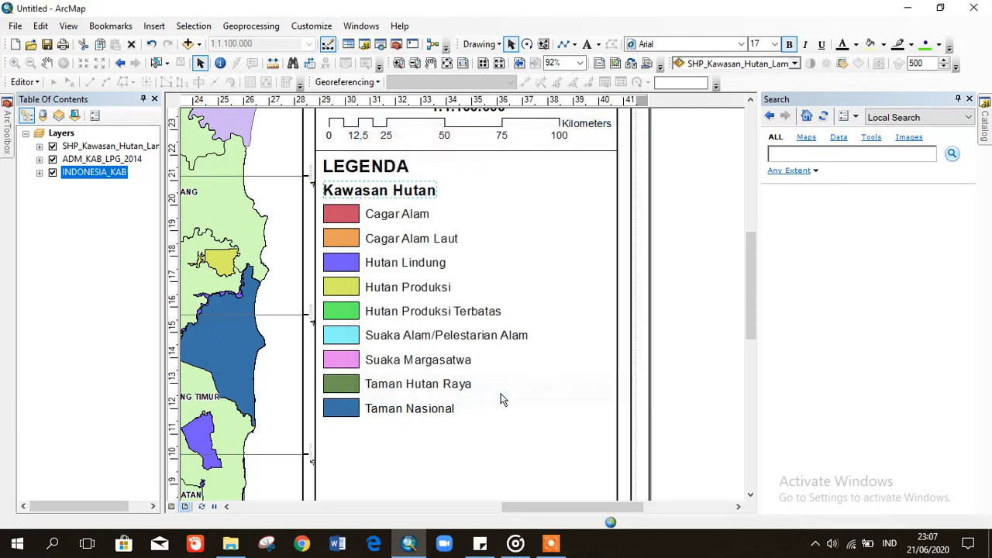
left_click(681, 241)
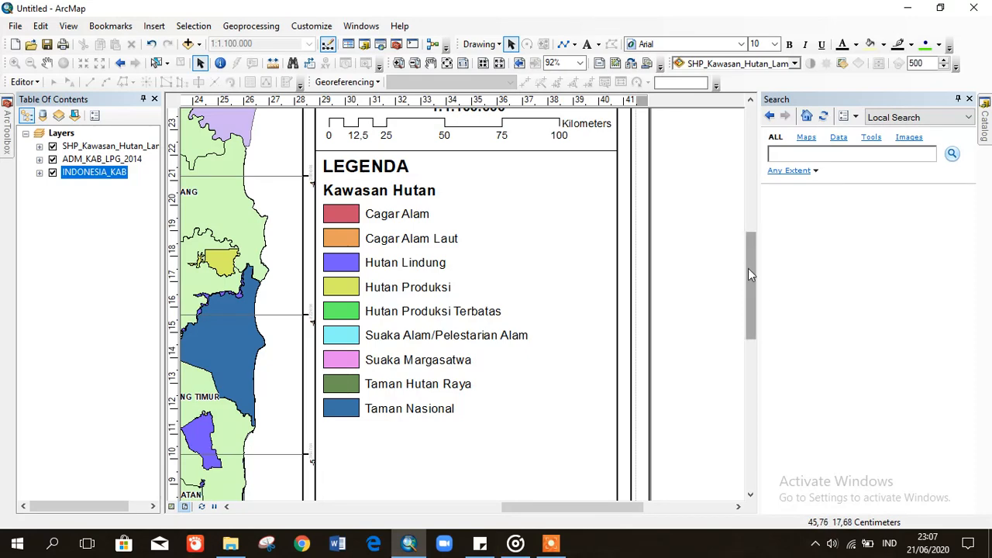
- Draw a straight line from the legend frame's left edge to its right edge beneath Taman Nasional
left_click_drag(749, 285, 747, 345)
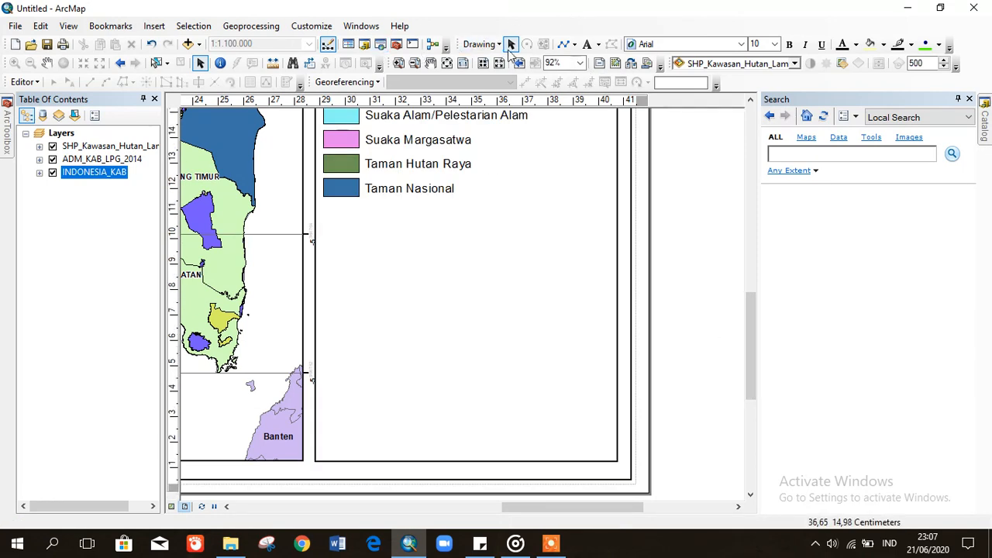
left_click(565, 46)
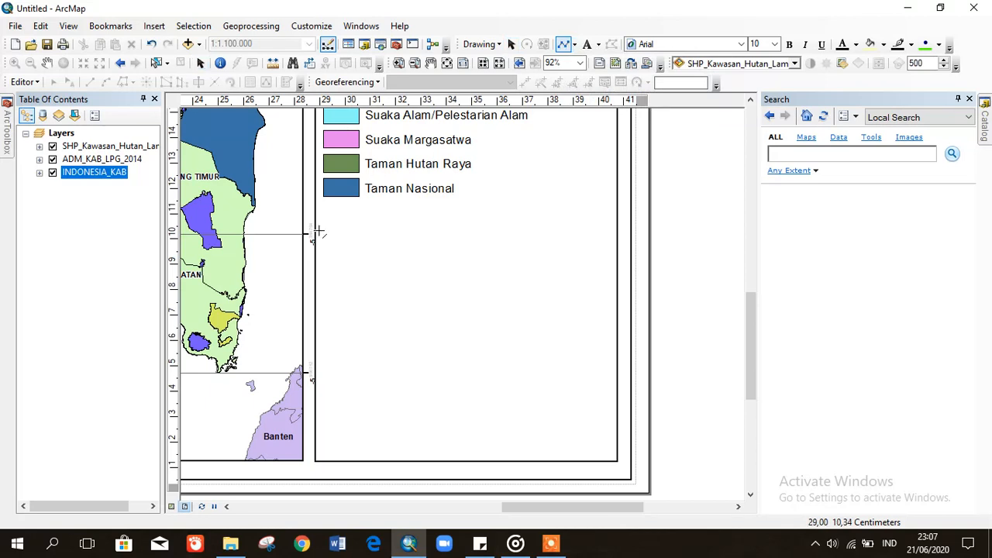
left_click(314, 211)
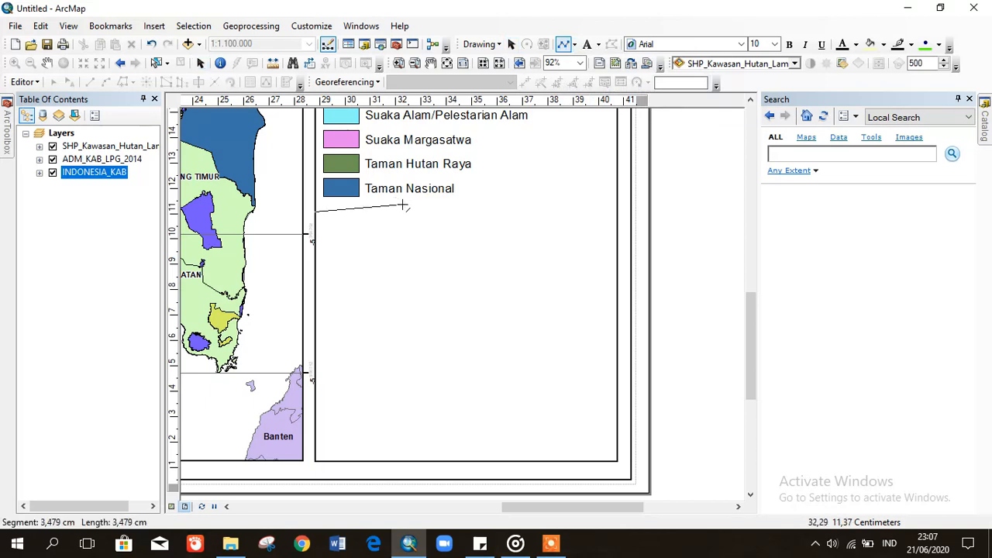
double_click(618, 211)
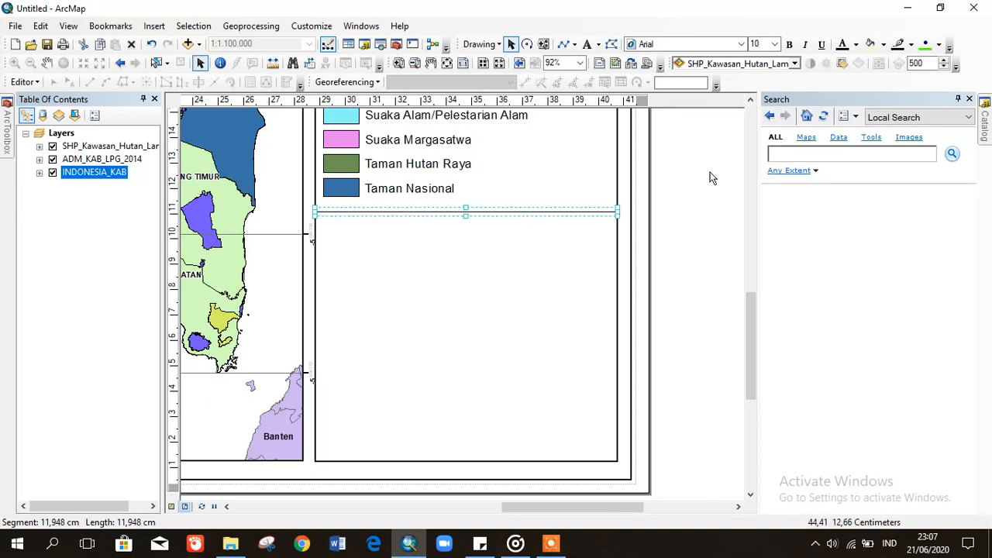
left_click_drag(751, 321, 757, 348)
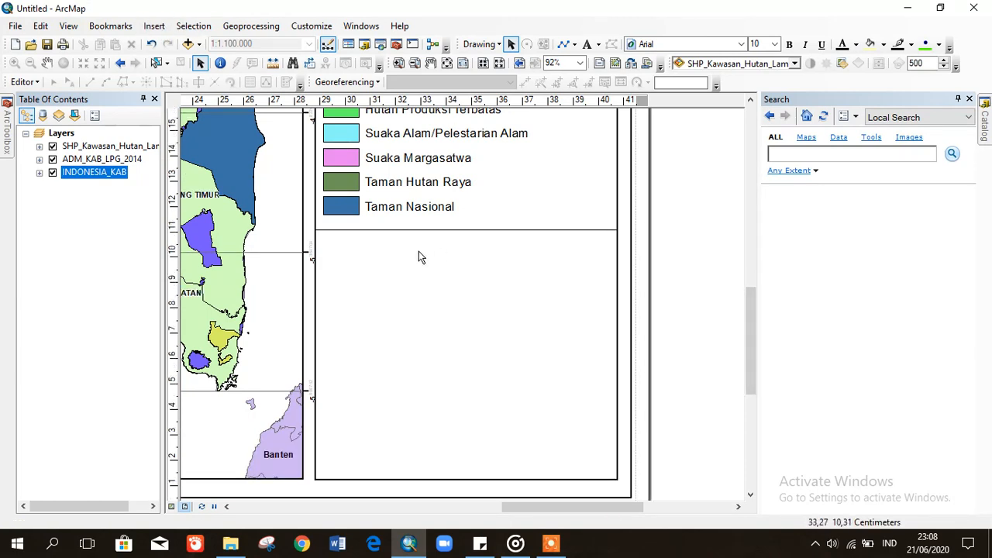
- Insert the coordinate system dynamic text (GCS WGS 1984, degrees) under the divider, bold, 14 pt
left_click(154, 26)
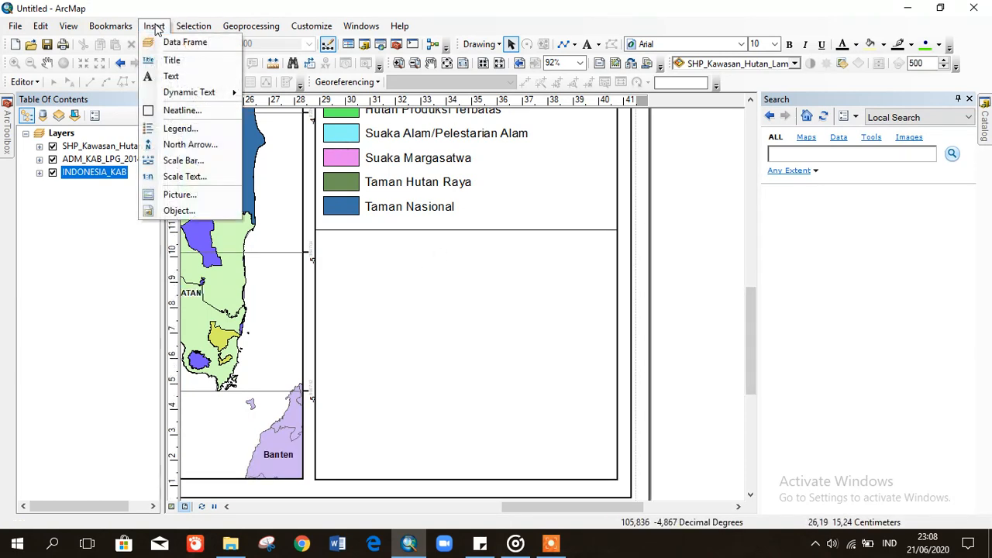
mouse_move(197, 93)
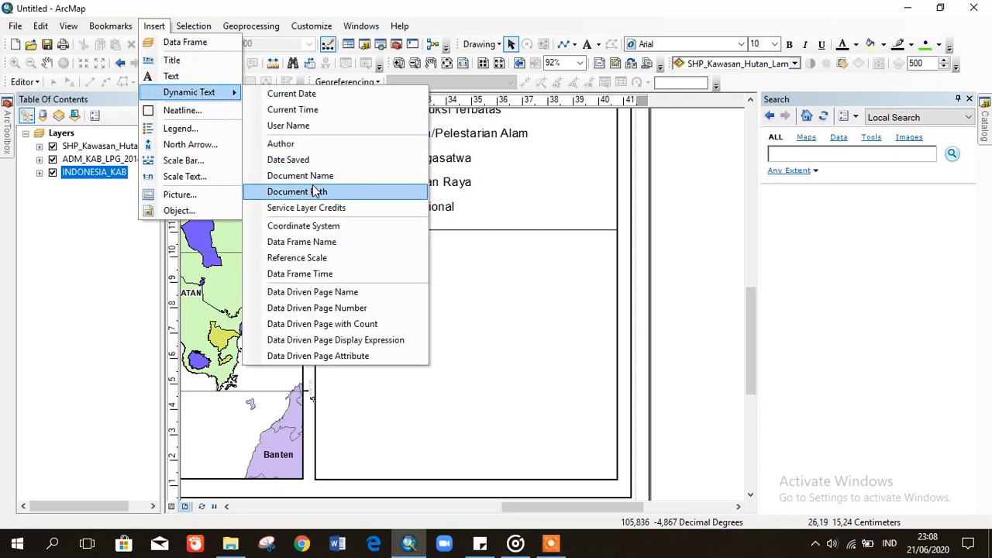
left_click(317, 225)
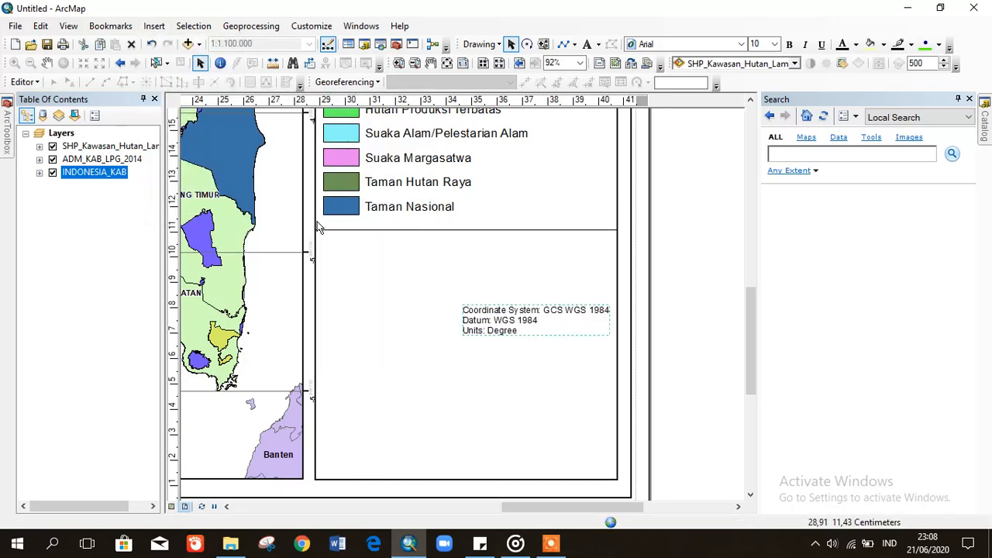
left_click_drag(524, 322, 367, 249)
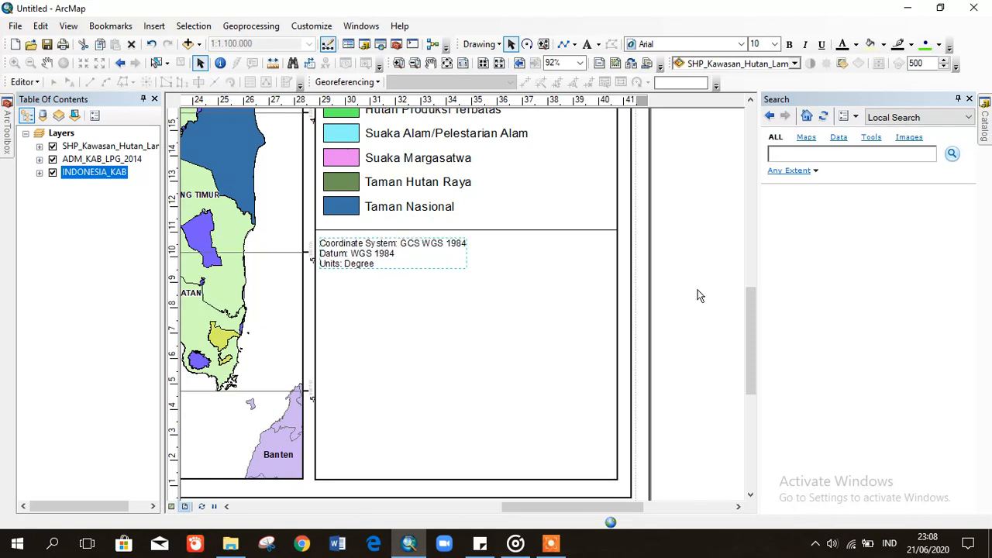
left_click(788, 44)
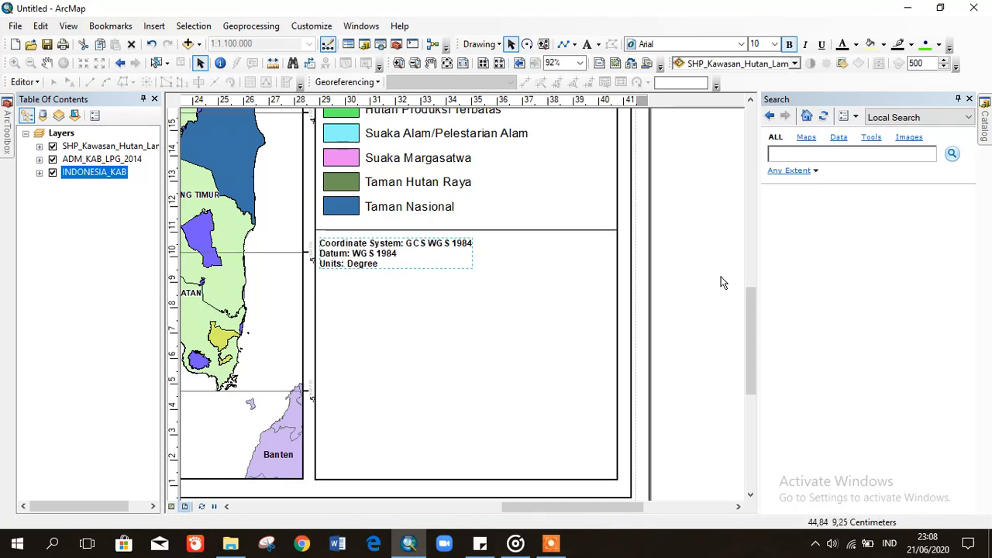
left_click(775, 44)
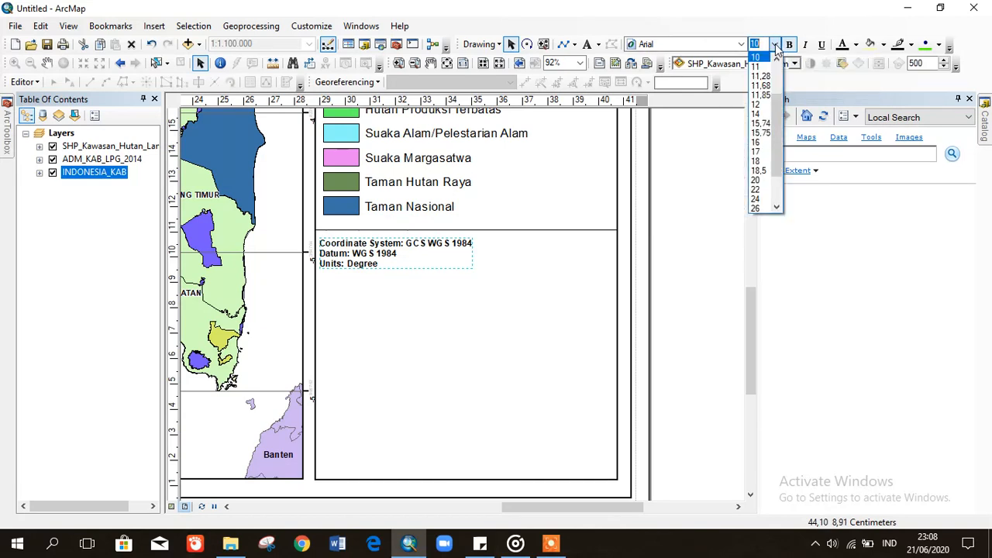
left_click(761, 114)
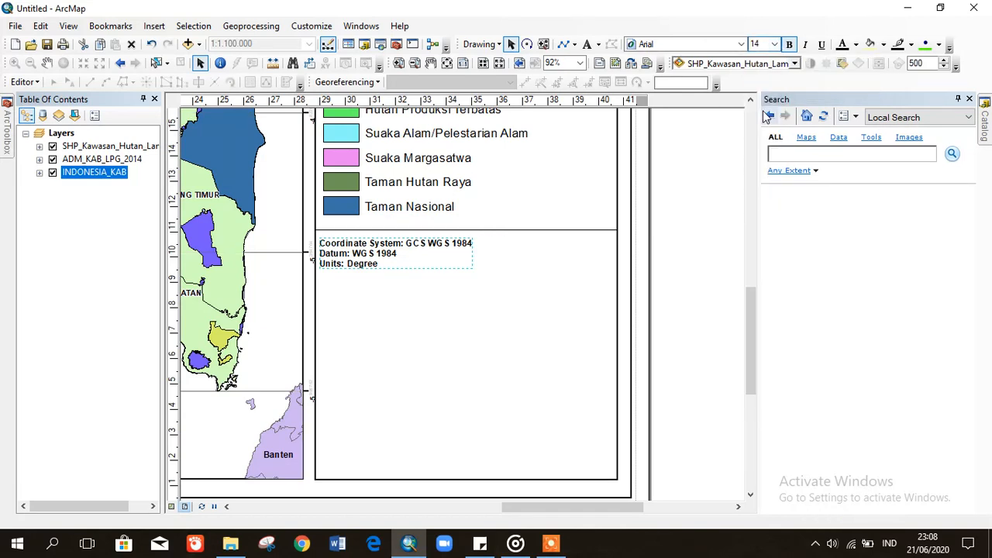
left_click(691, 250)
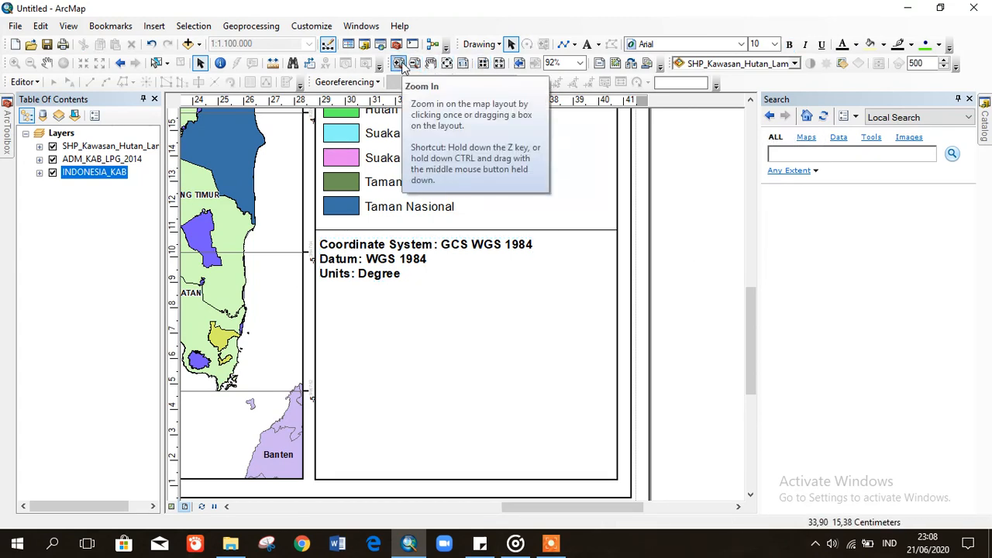
- Draw a third horizontal divider line across the side panel beneath the coordinate system text
left_click(564, 45)
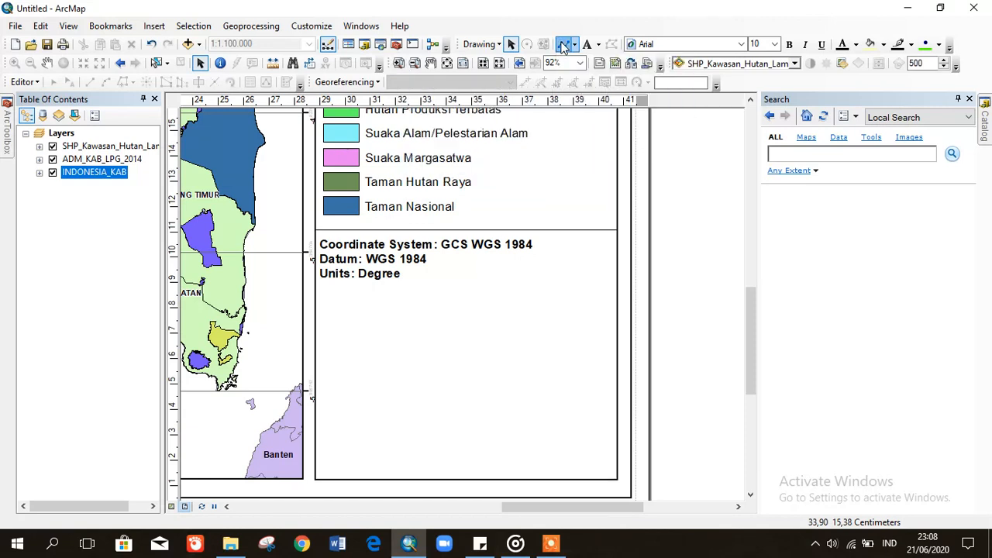
left_click(315, 290)
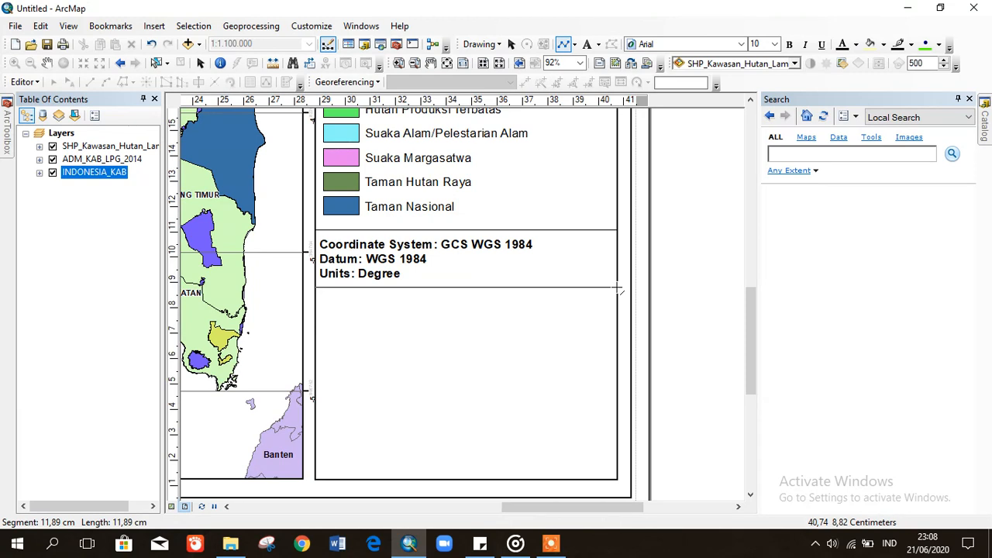
double_click(617, 288)
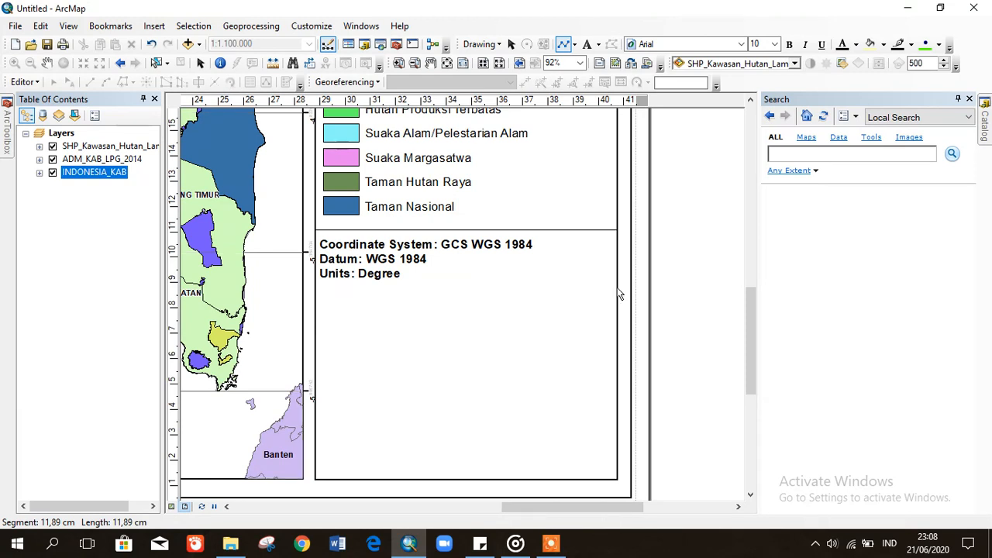
left_click(689, 309)
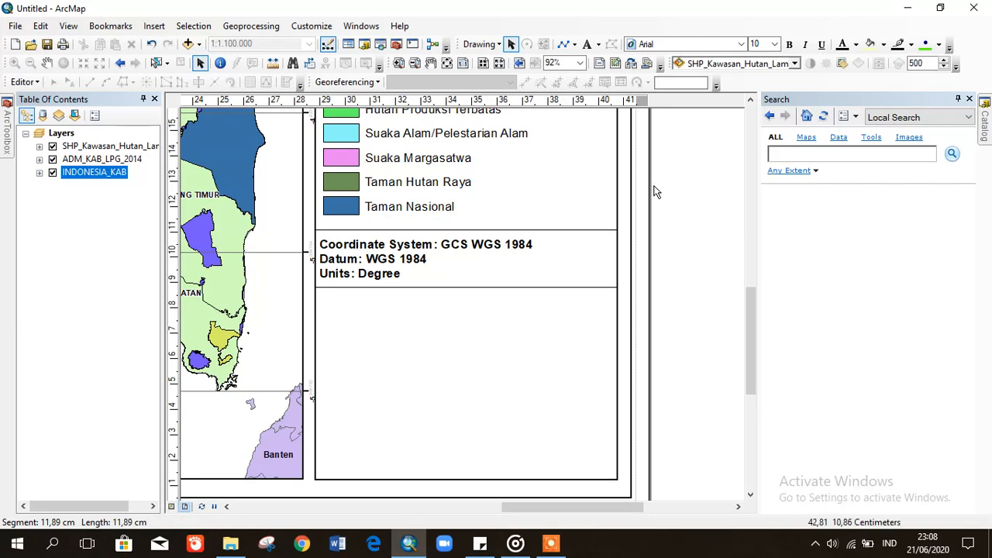
- Add a 'Sumber Peta :' text element just below the third divider line
left_click(587, 45)
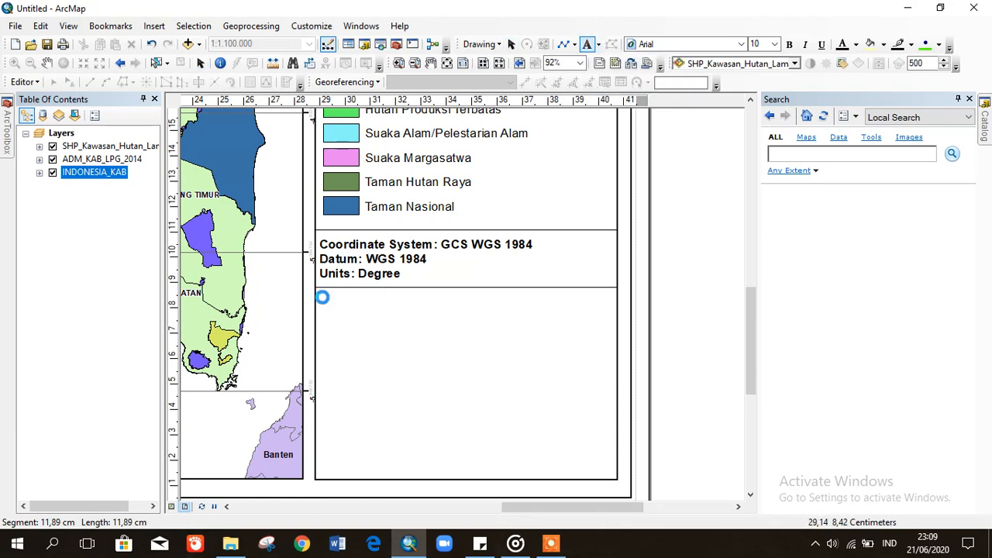
left_click(323, 297)
key("Return")
type("S")
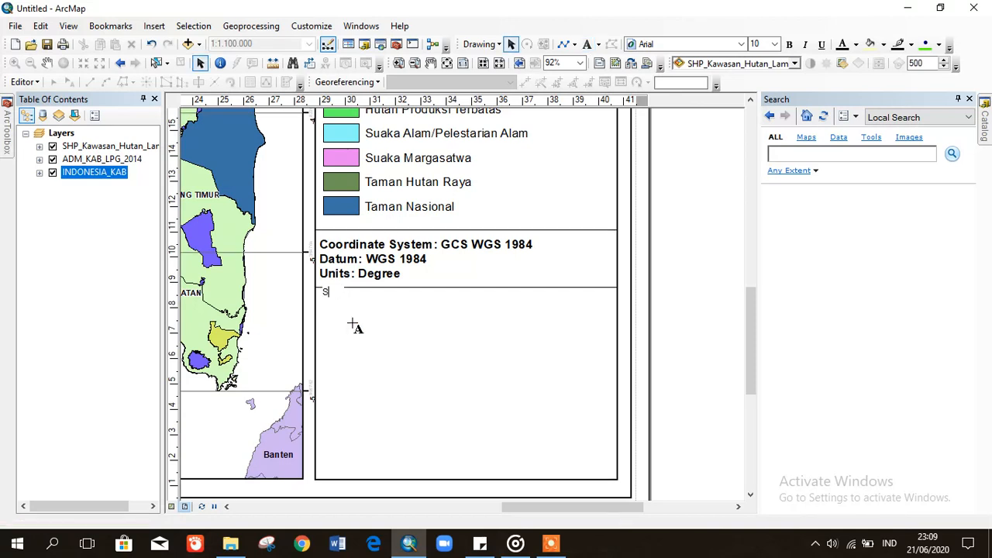
type("U")
type("um")
type("ber")
type(" Peta :")
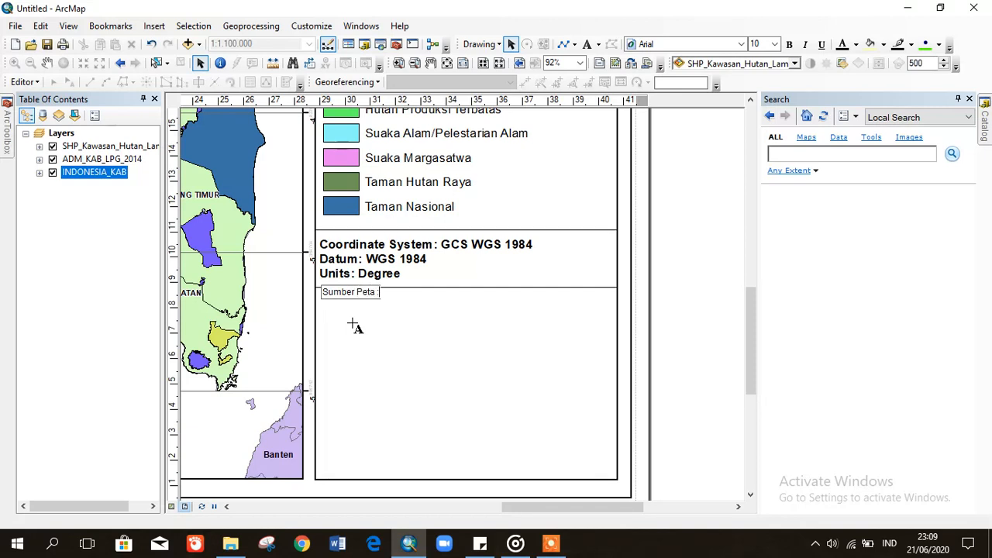
key("Return")
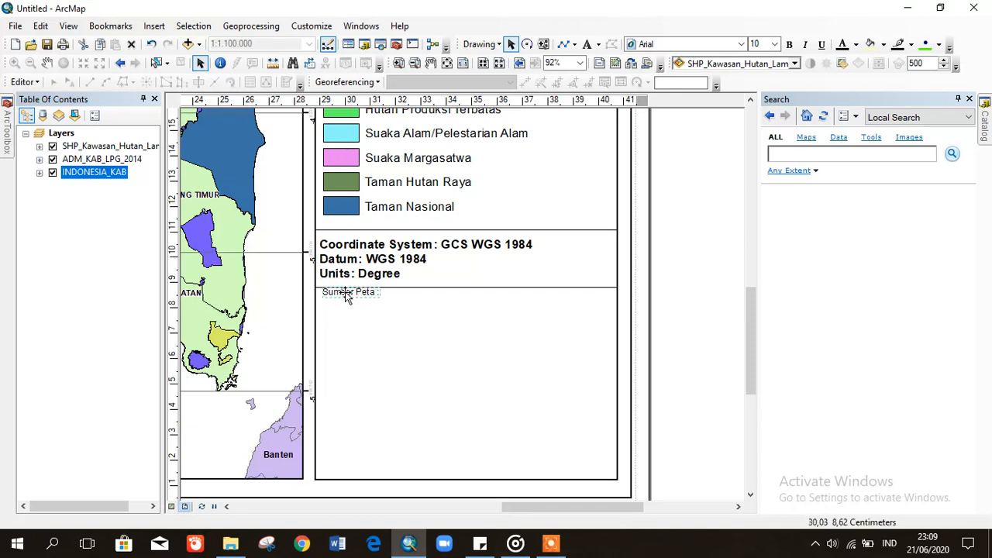
left_click_drag(345, 290, 345, 301)
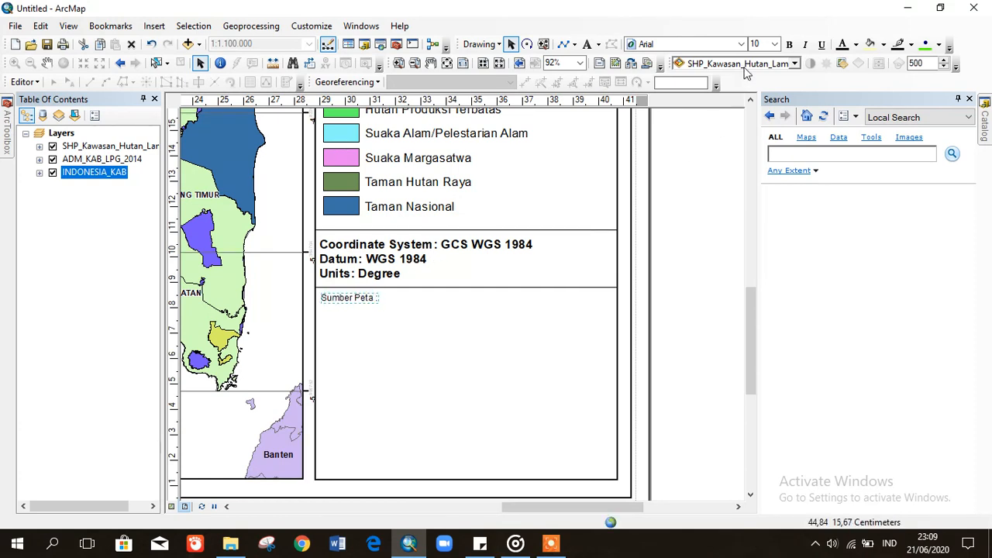
- Make the Sumber Peta heading 14 pt bold and nudge it slightly lower
left_click(773, 44)
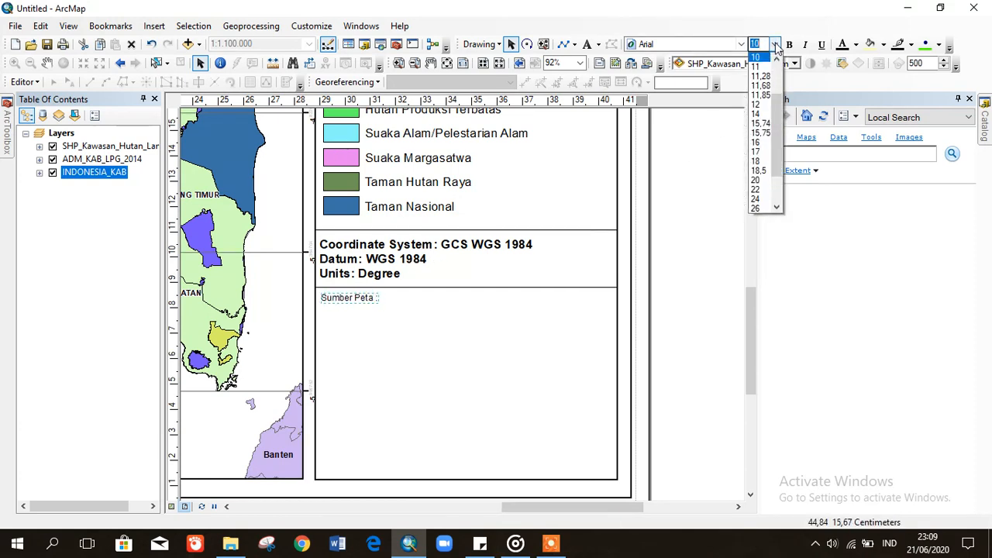
left_click(760, 114)
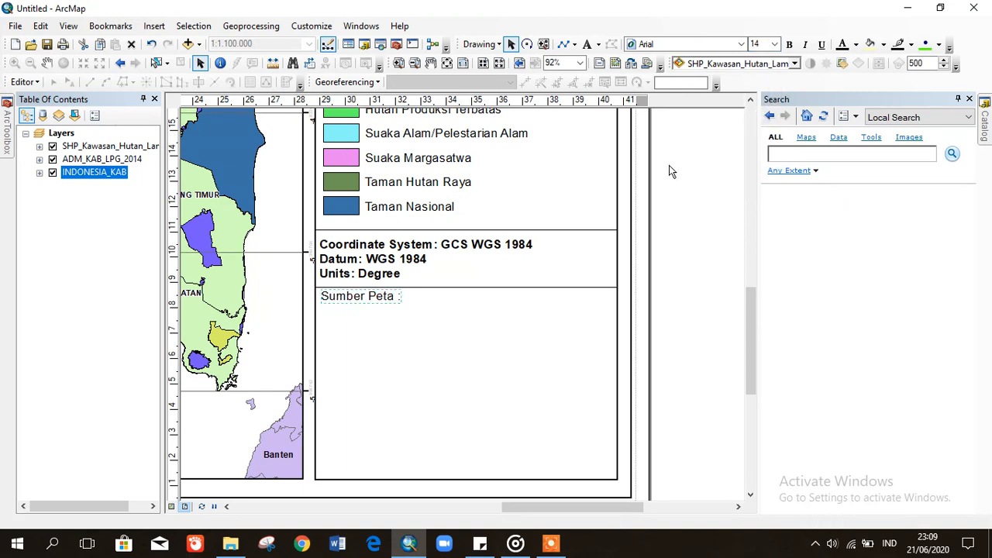
left_click(789, 45)
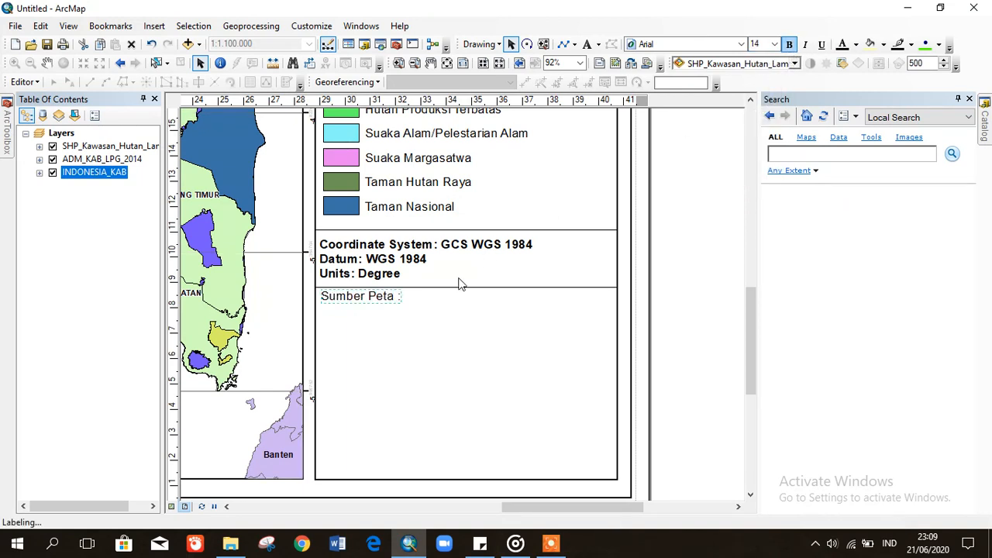
left_click_drag(378, 299, 377, 303)
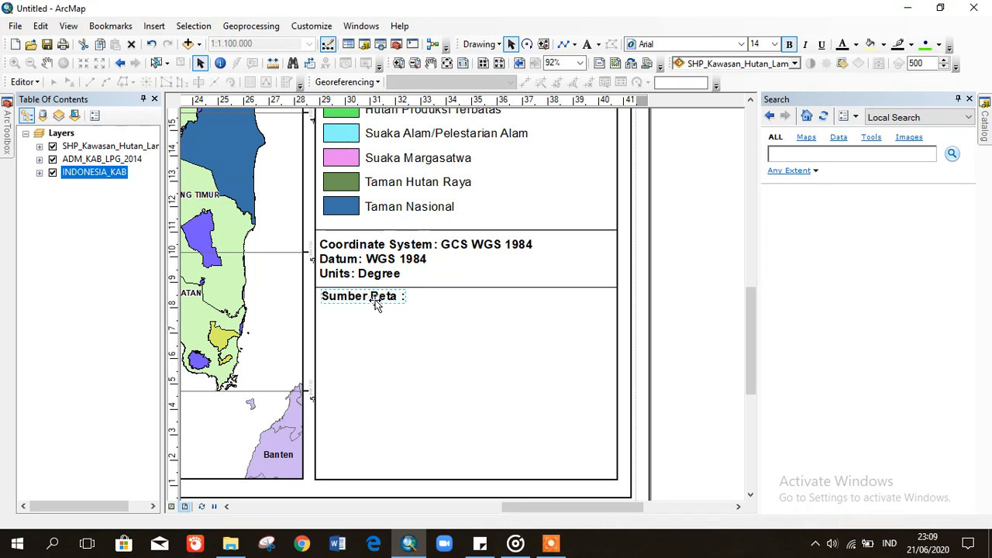
left_click(684, 319)
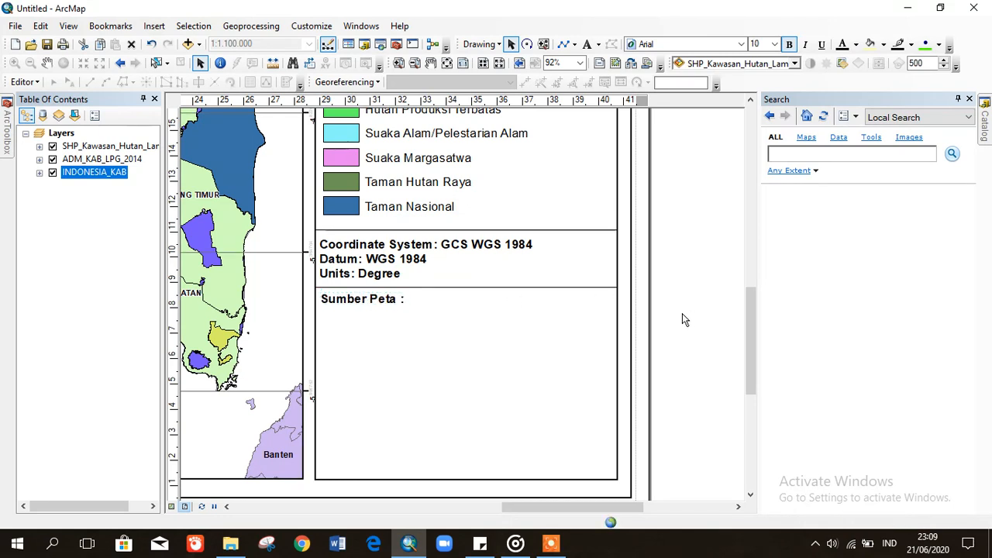
- Add the source line '1. Peta Rupa Bumi Indonesia 2014' under the Sumber Peta heading
left_click(587, 44)
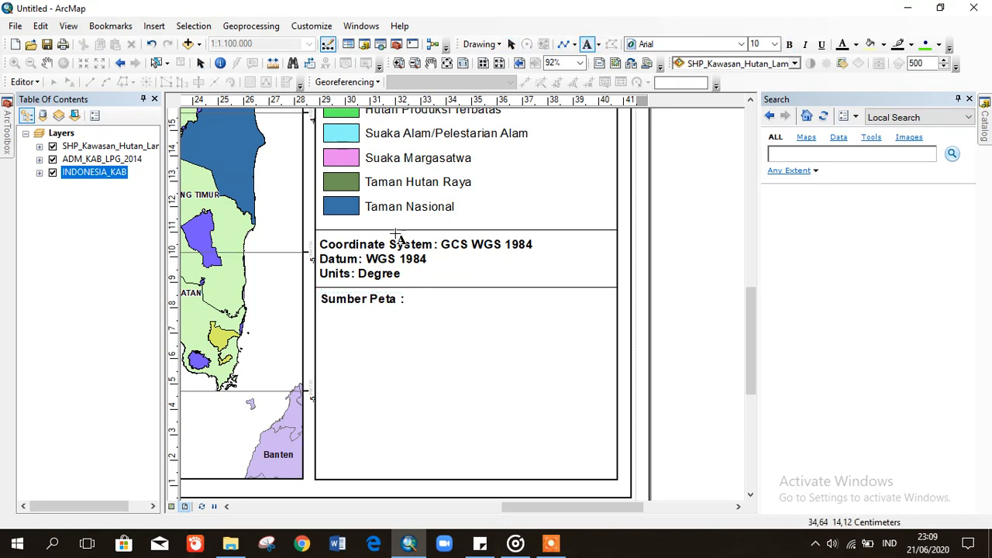
left_click(323, 305)
key("Return")
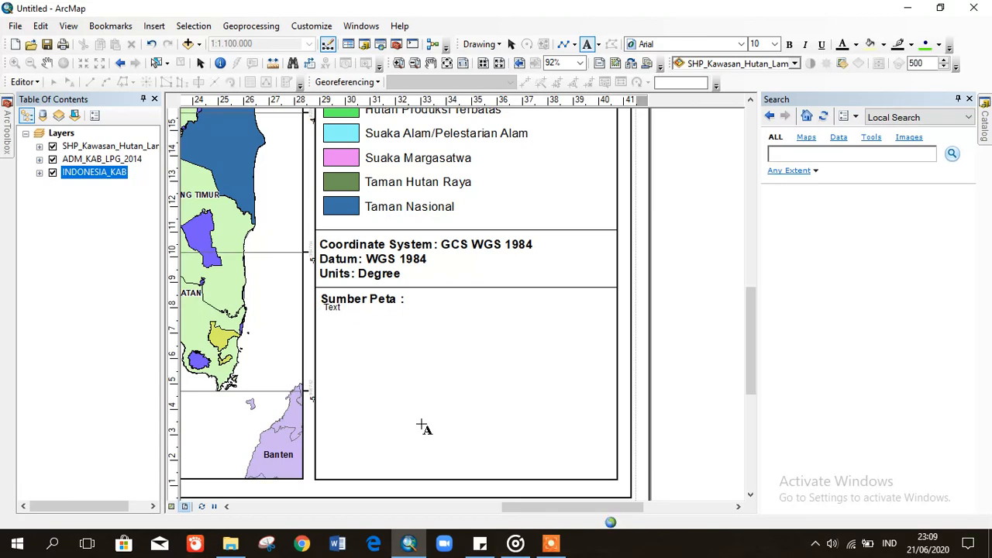
key("BackSpace")
type(".")
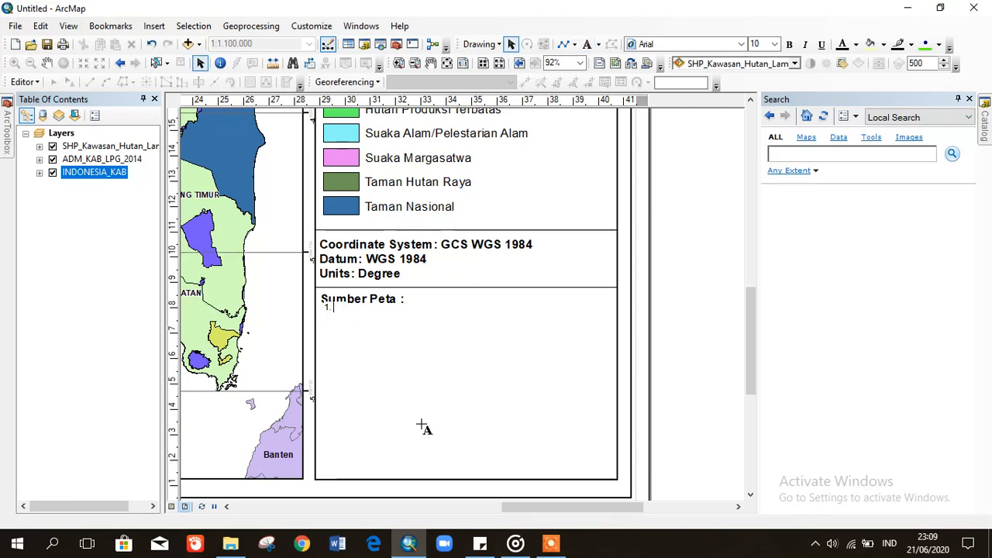
type(" Peta Rupa")
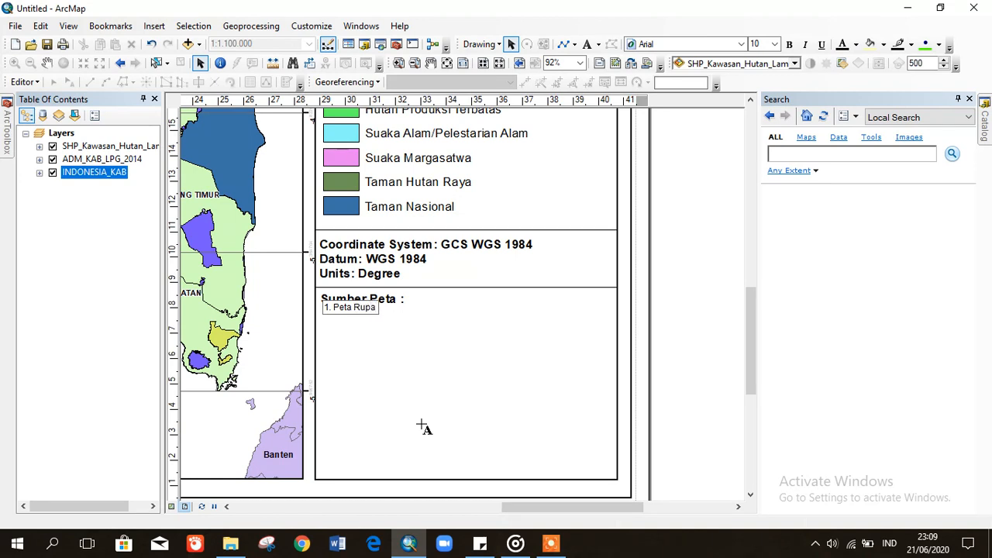
type(" Bumi Indones")
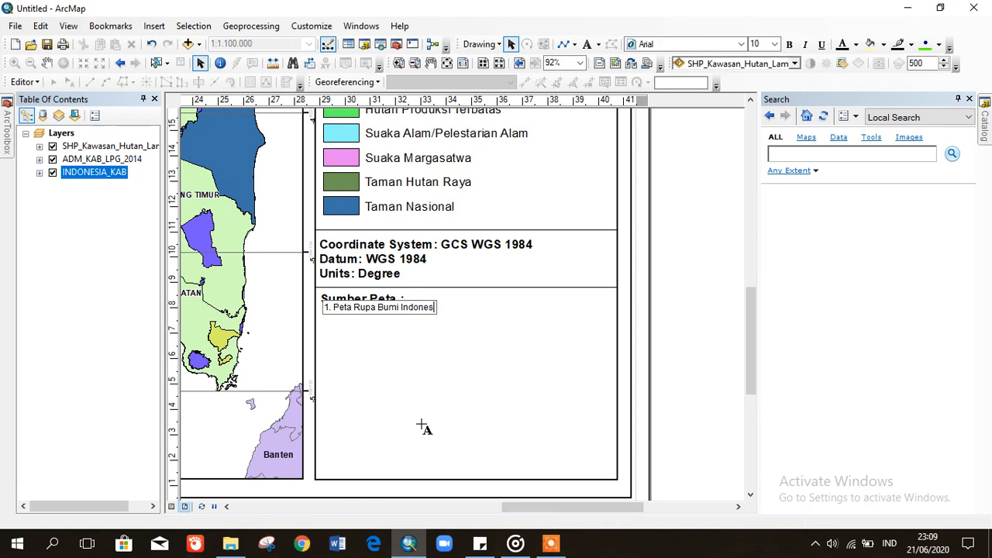
type("ia 201")
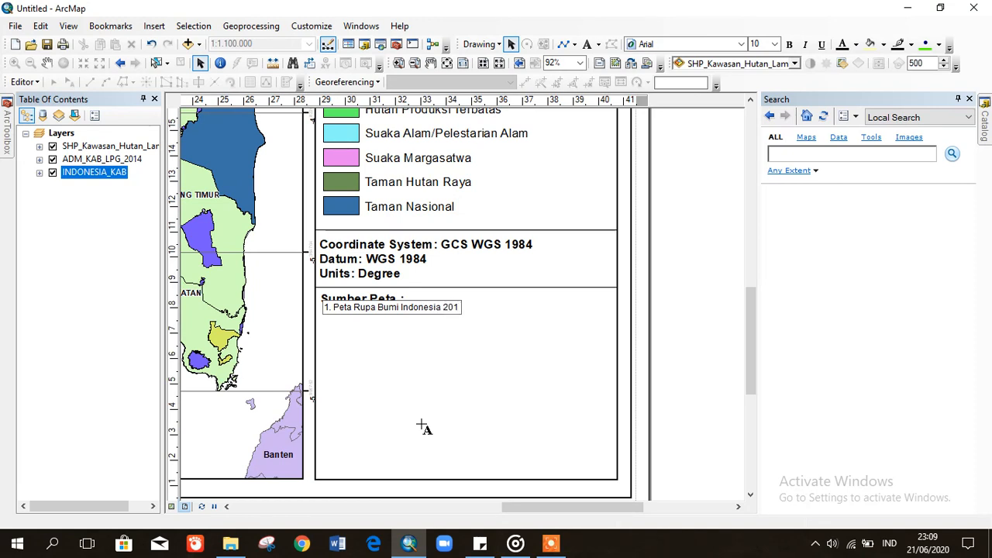
type("4")
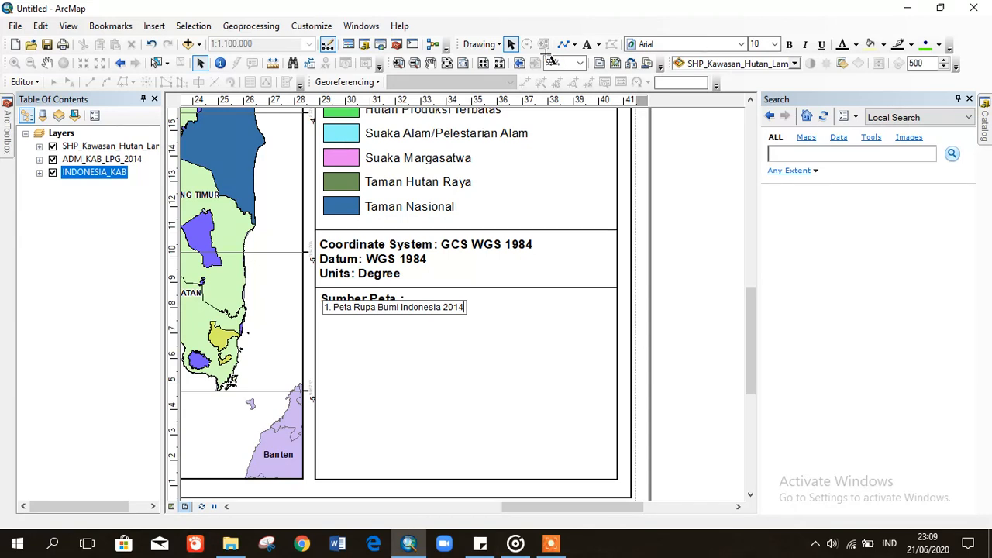
left_click(511, 45)
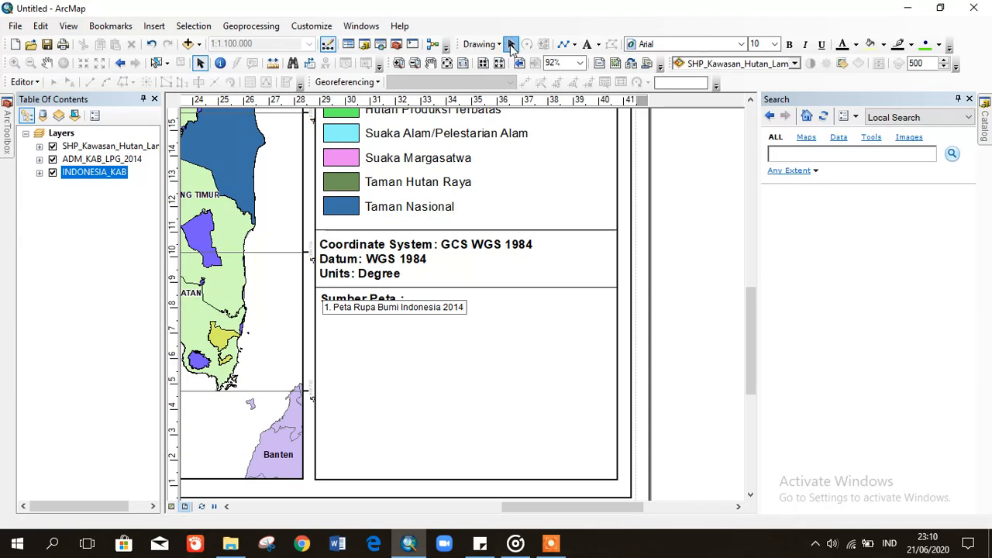
- Set the source line to 14 pt, align it, and open its text properties
left_click(420, 308)
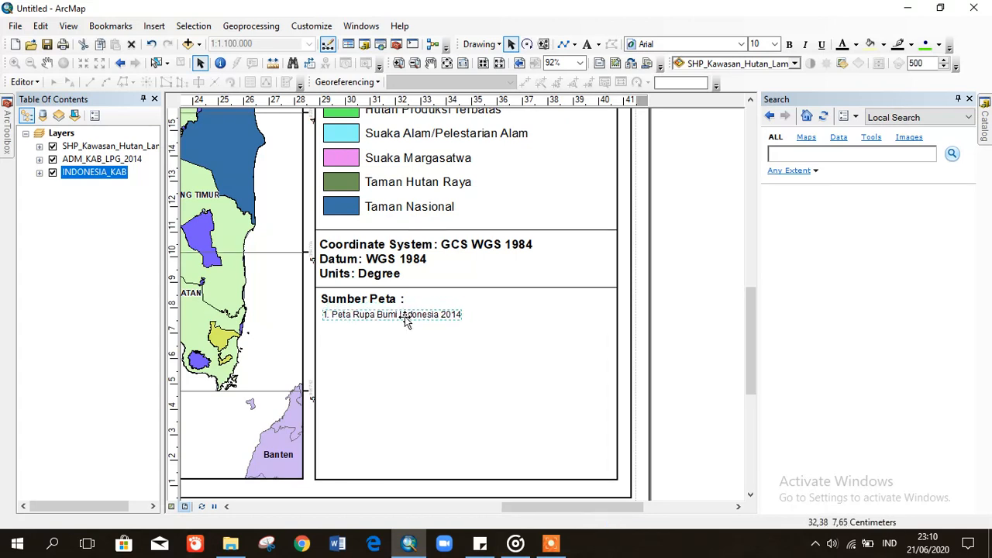
left_click(774, 45)
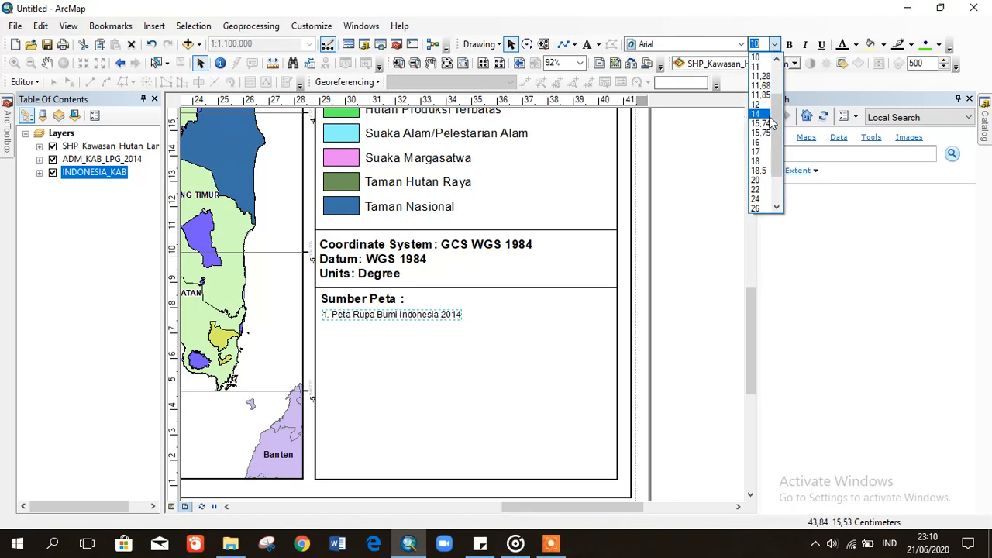
left_click(757, 113)
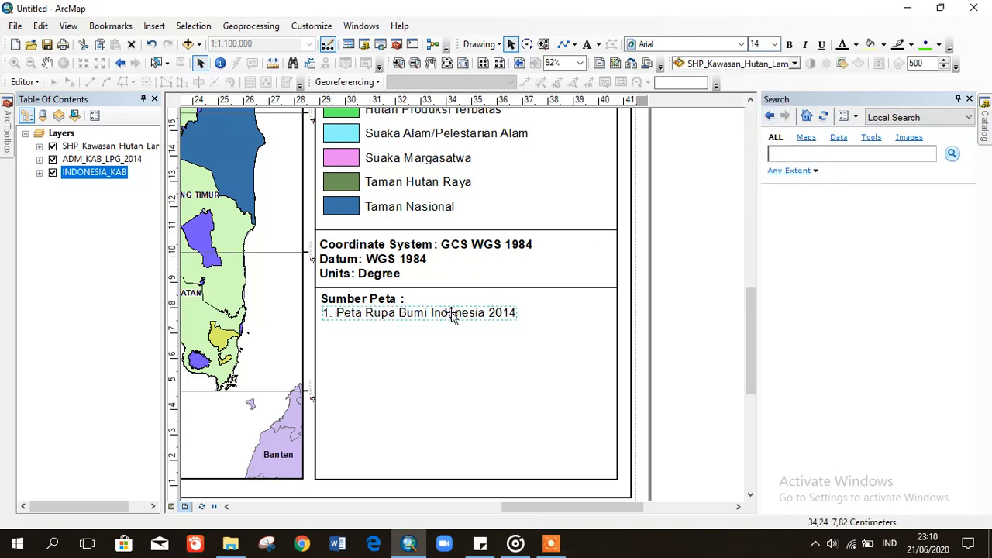
left_click_drag(454, 318, 450, 313)
double_click(425, 314)
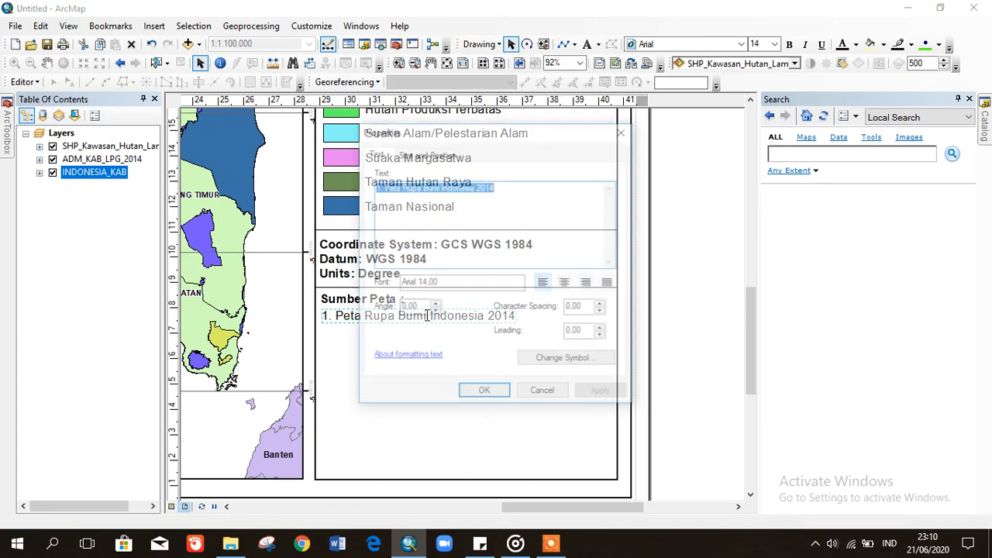
- Add lines '2. Peta Administrasi Provinsi Lampung' and '3. Peta Kawasan Hutan Provinsi Lampung' to the text
left_click(545, 188)
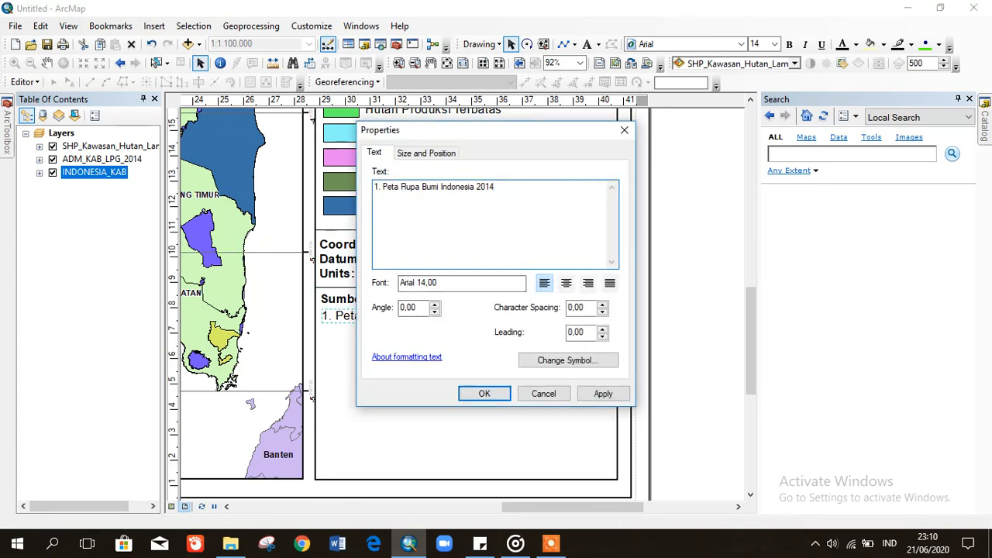
type("2. Peta Administrasi Provinsi L")
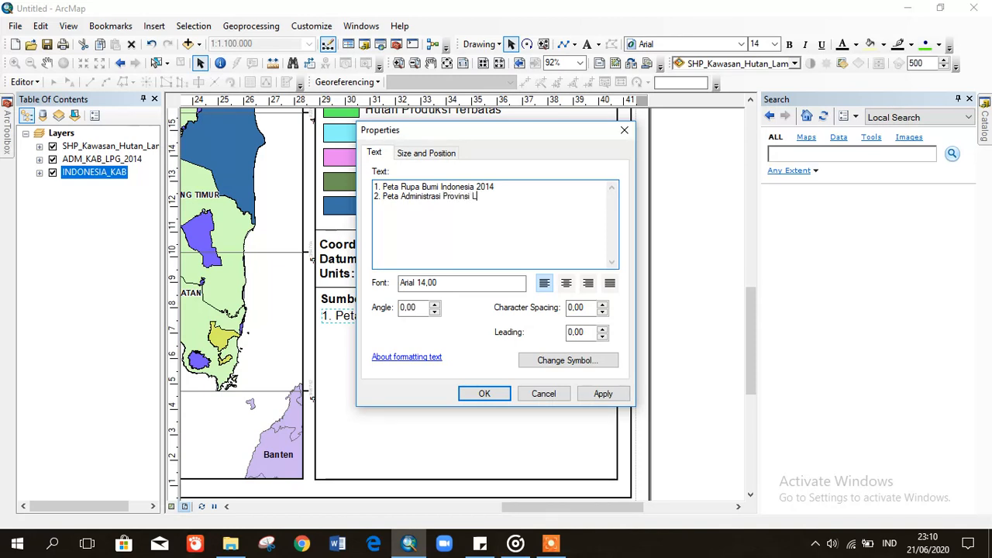
type("ampung B")
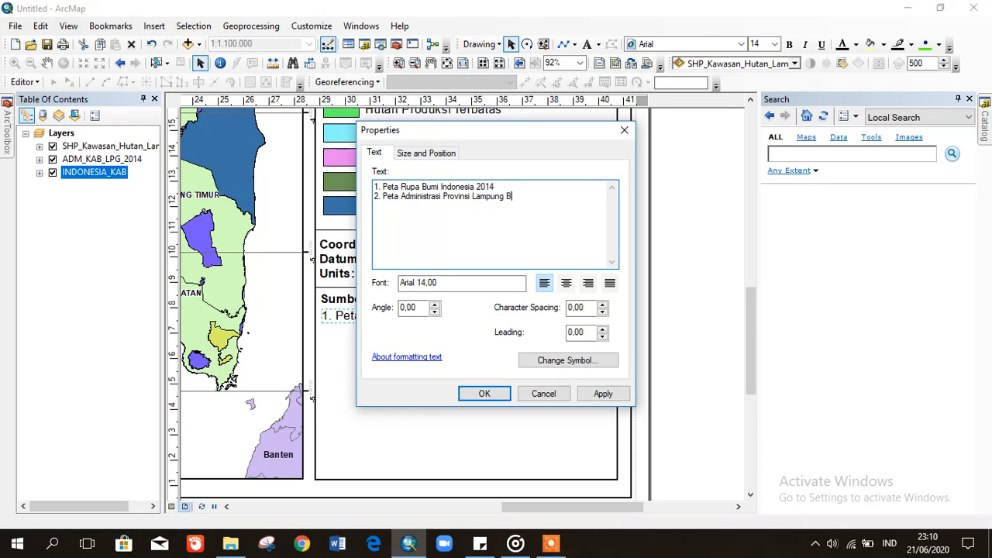
key("BackSpace")
type("A")
key("BackSpace")
key("BackSpace")
key("BackSpace")
key("BackSpace")
key("Return")
type("3. ")
type("P")
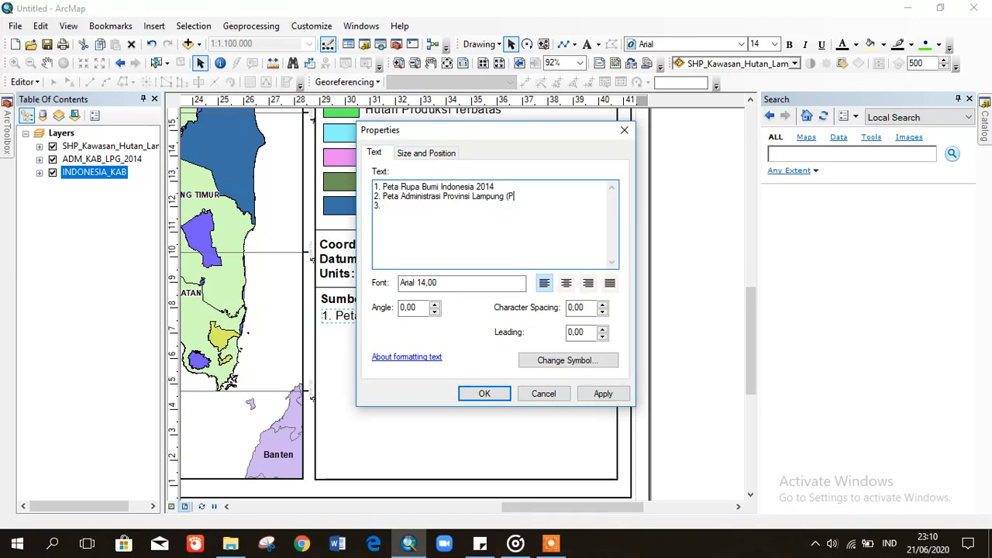
type("emerint")
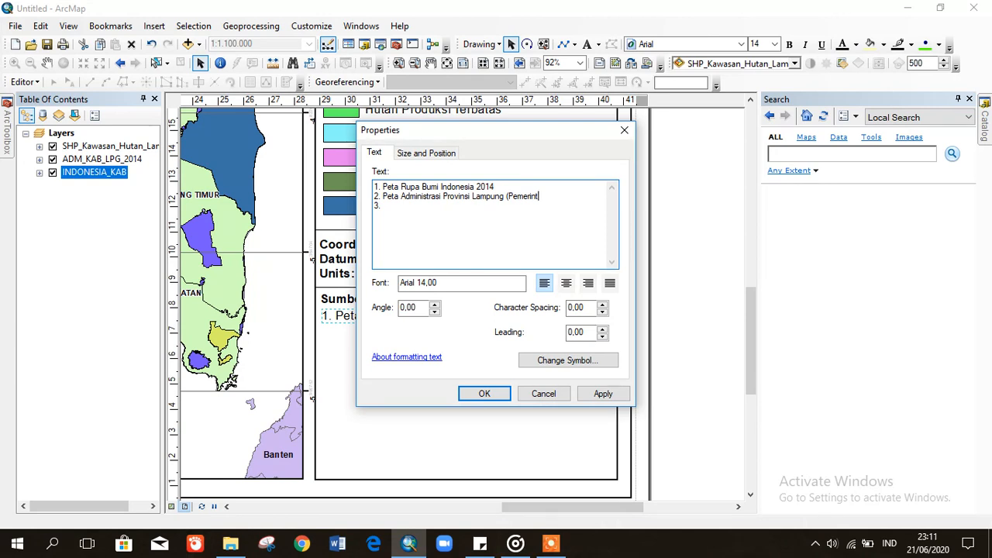
key("BackSpace")
key("BackSpace")
key("BackSpace")
key("BackSpace")
type("n ")
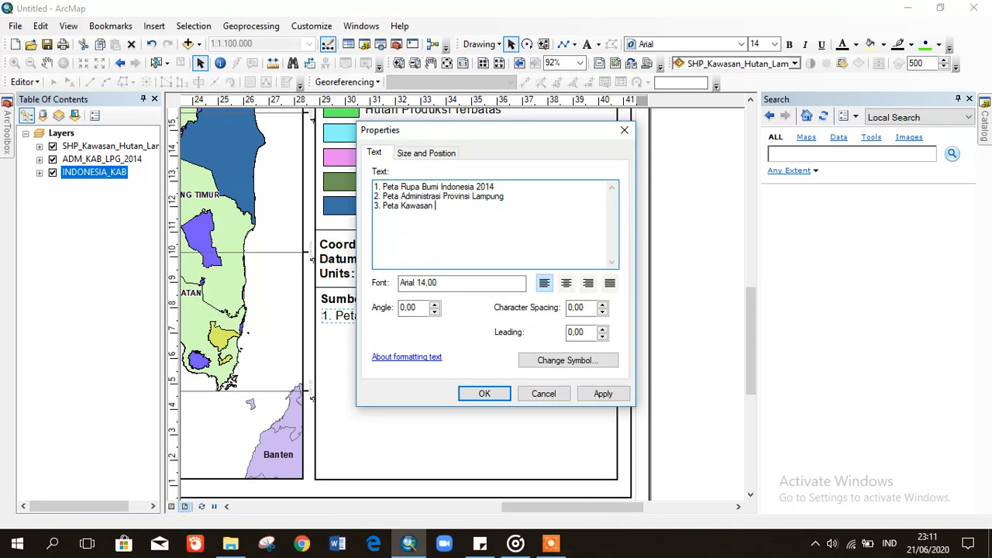
type("Hutan Provibs")
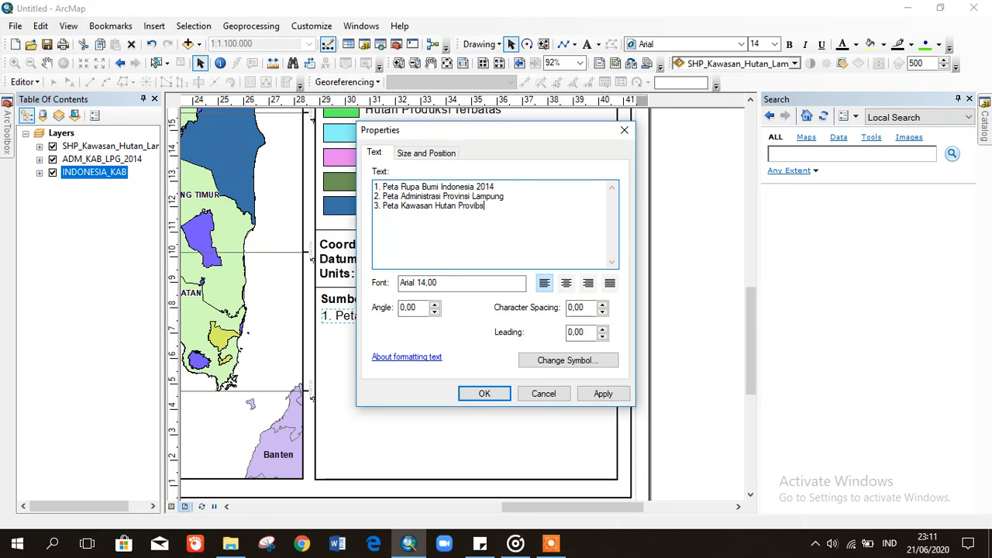
key("BackSpace")
key("BackSpace")
type("nsi Lampung")
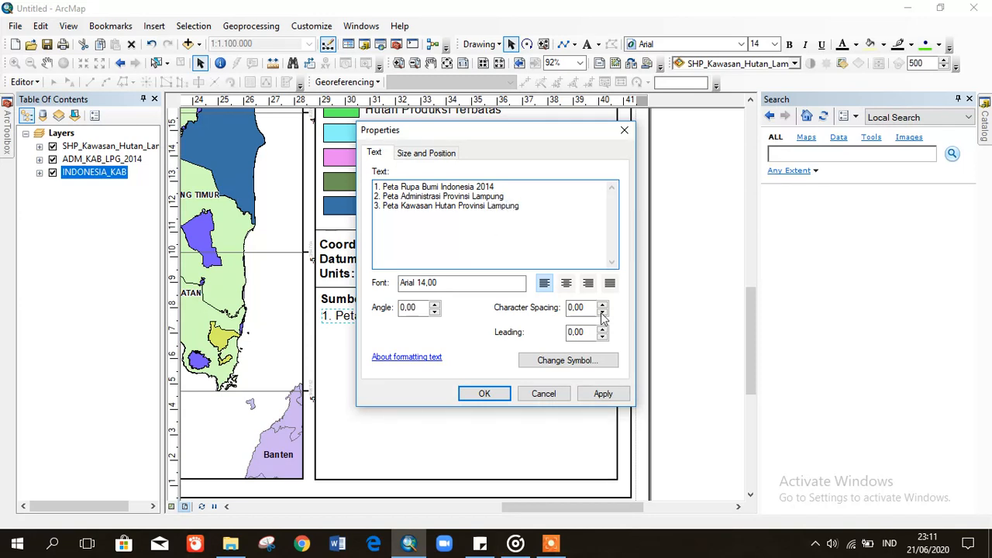
- Apply the edited source list and position it beneath the Sumber Peta heading
left_click(599, 394)
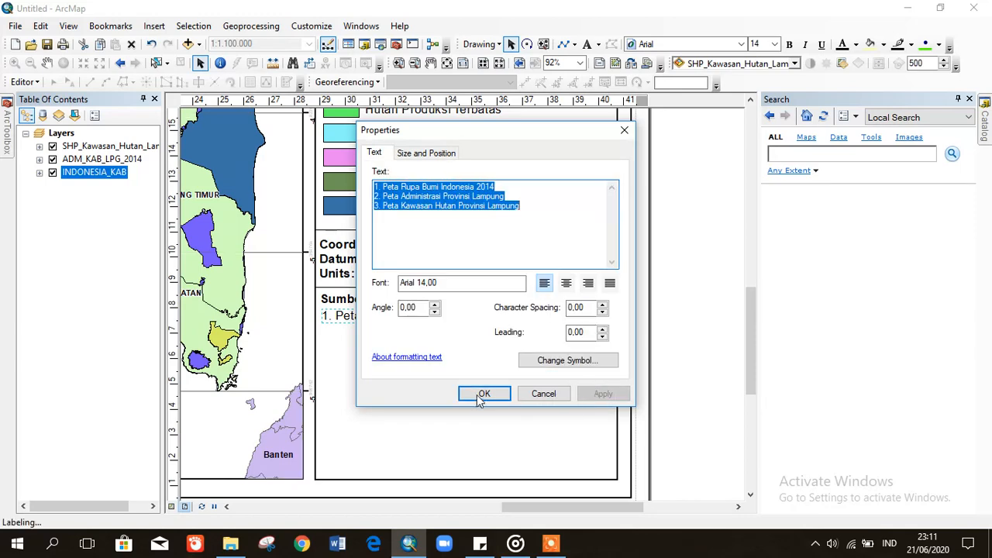
left_click(484, 395)
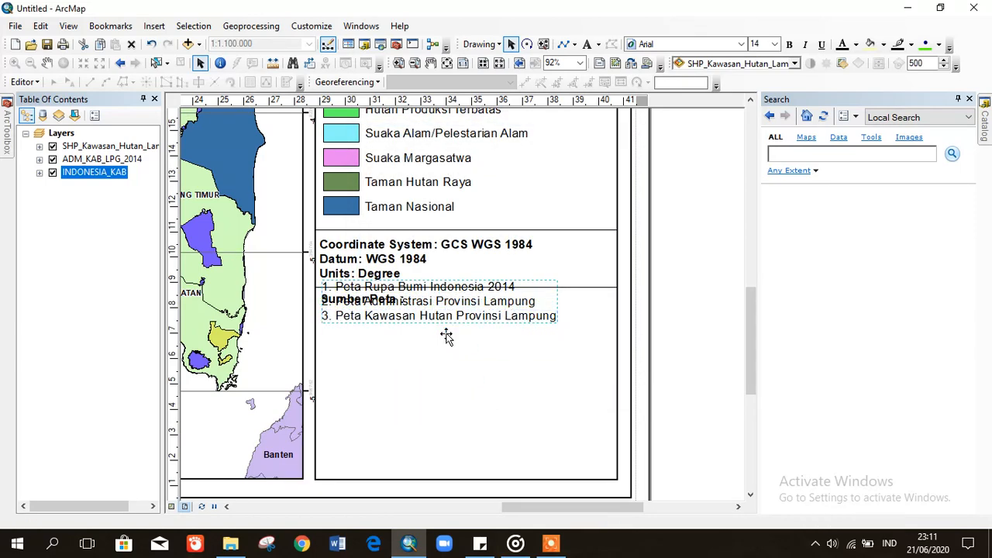
left_click_drag(447, 335, 445, 335)
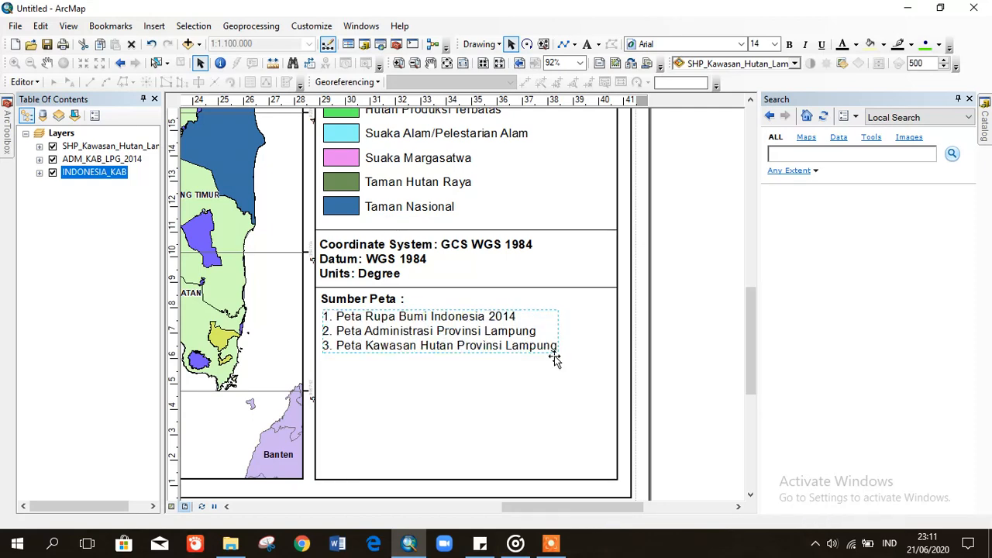
left_click(681, 392)
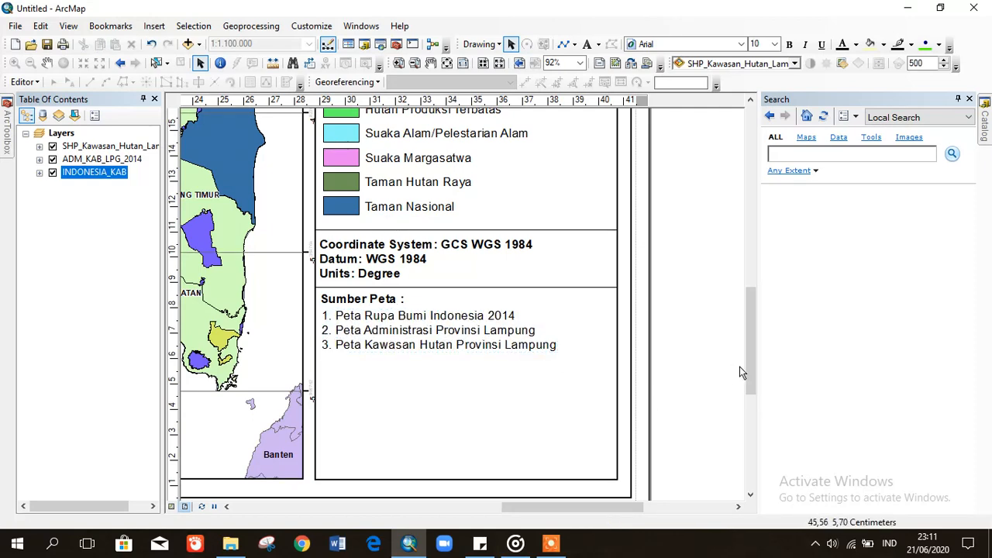
- Draw a fourth divider line from the panel's left to right edge below the source list
left_click(566, 45)
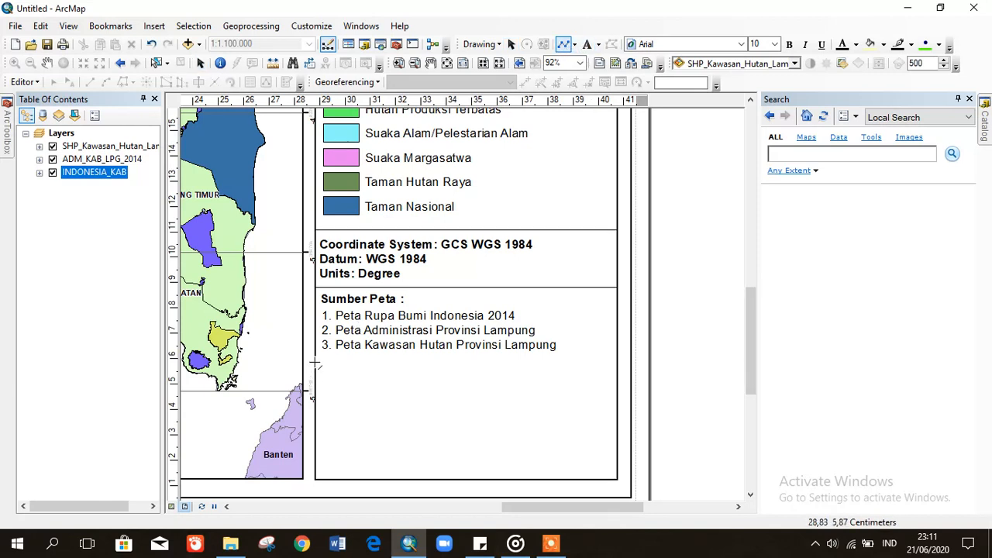
left_click(316, 360)
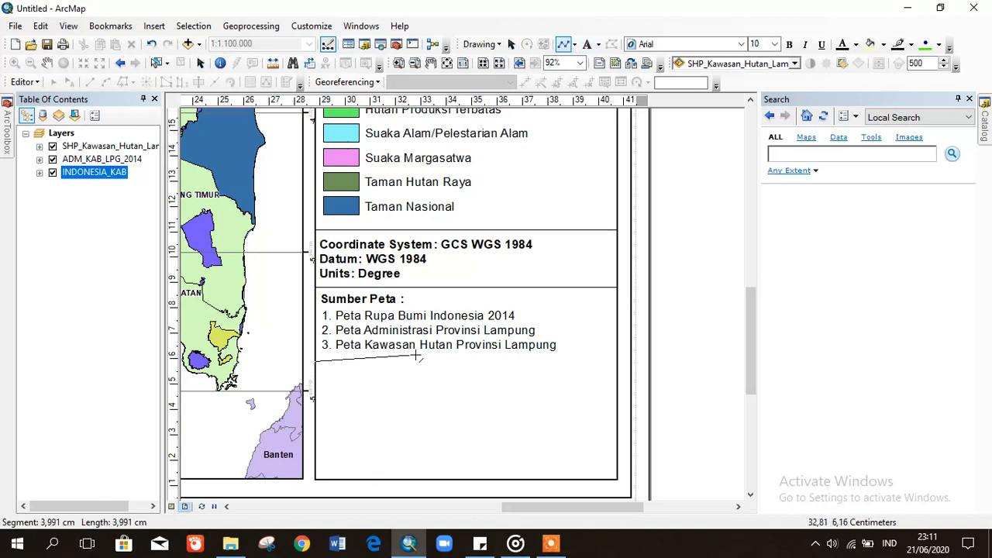
double_click(617, 361)
left_click(706, 240)
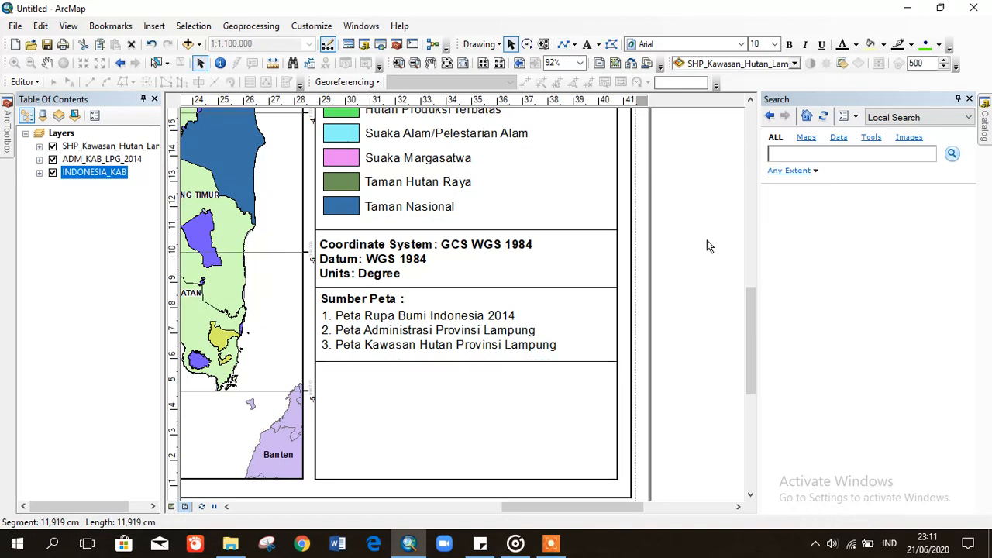
- Start inserting a picture and browse to the Pictures library
left_click(151, 28)
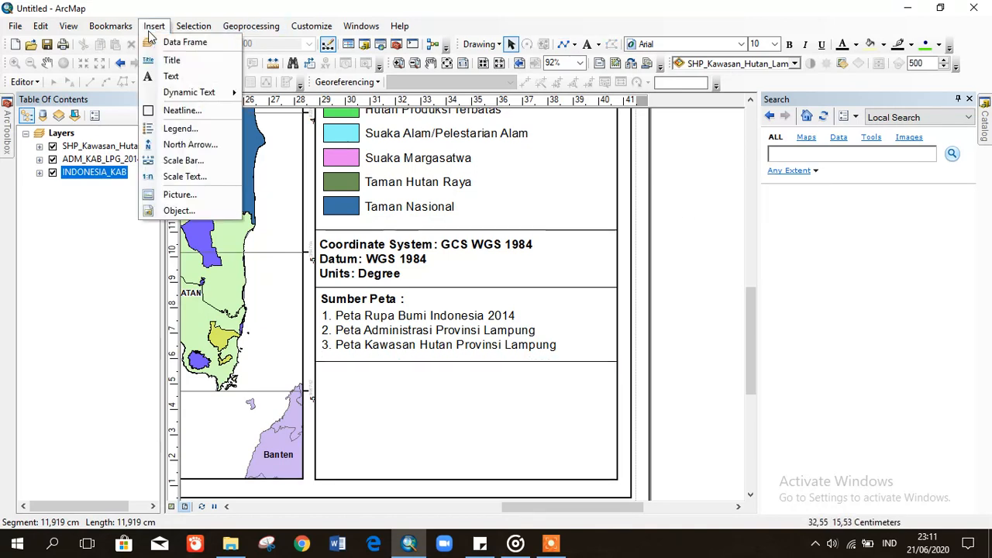
left_click(179, 195)
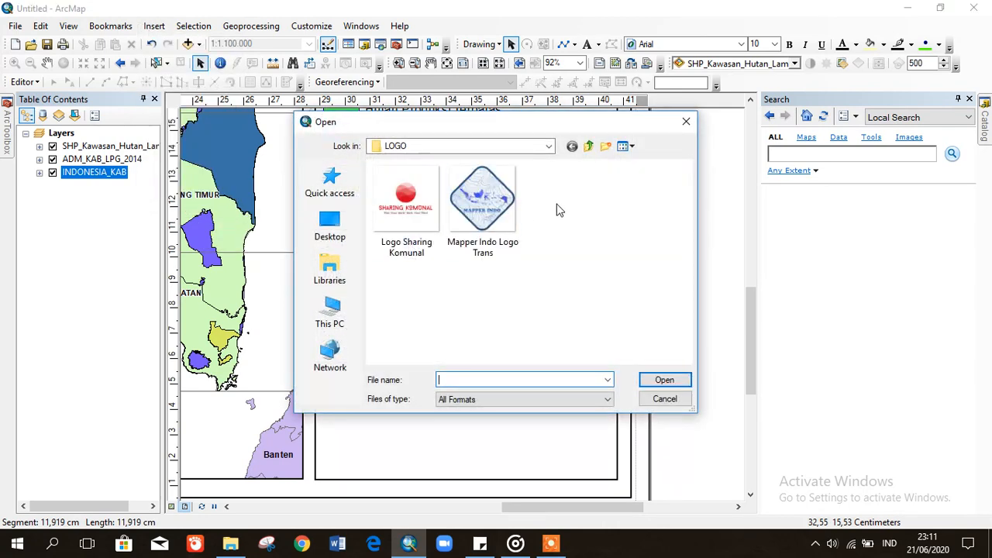
left_click(522, 143)
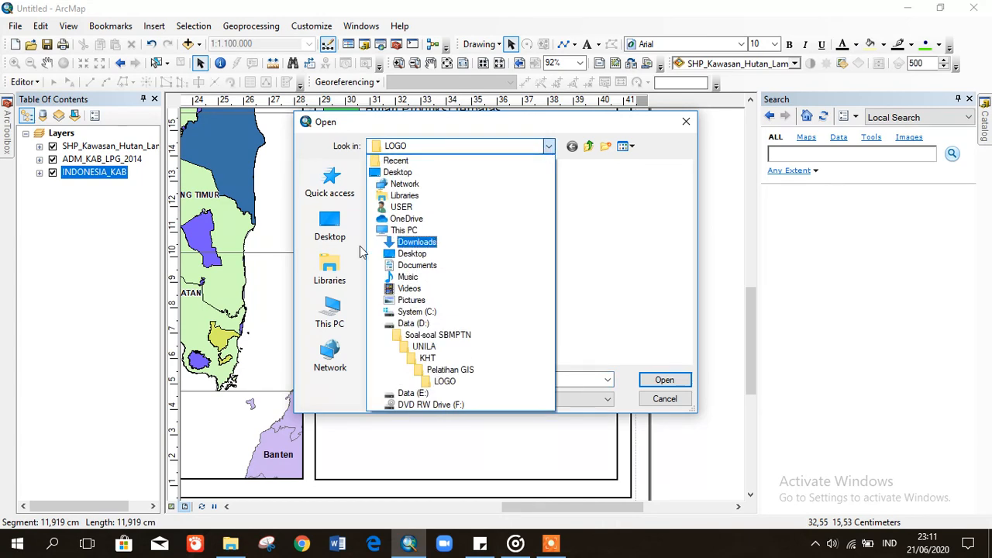
left_click(331, 310)
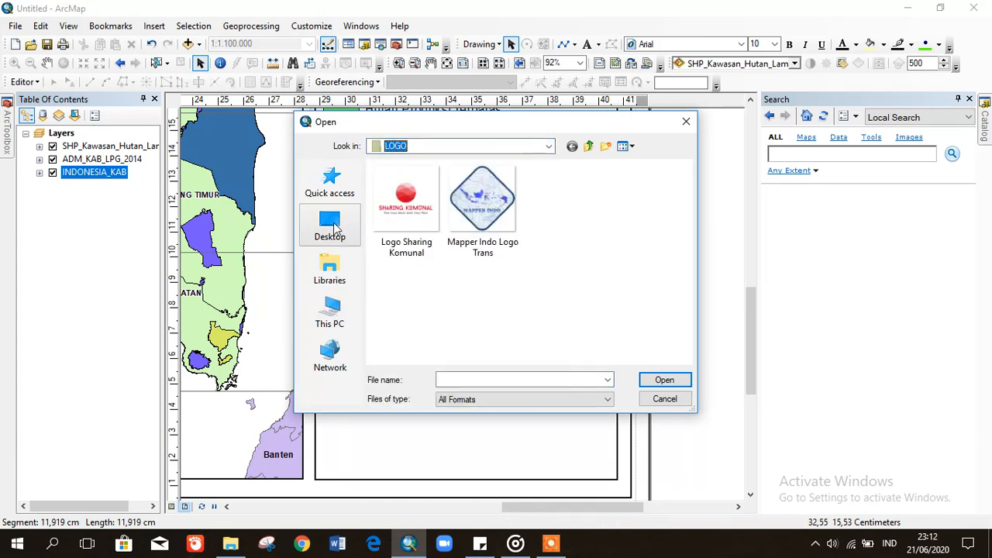
left_click(329, 269)
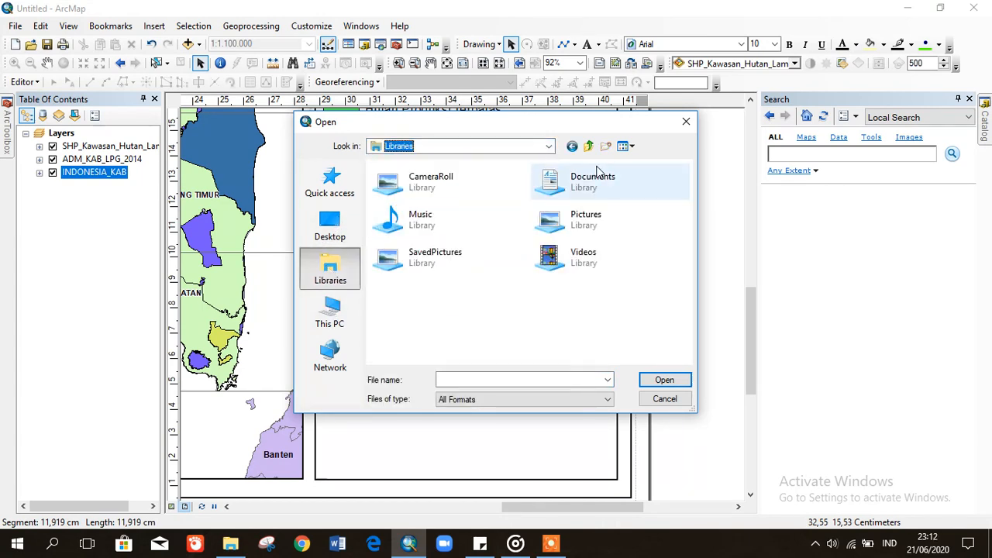
left_click(577, 232)
double_click(577, 224)
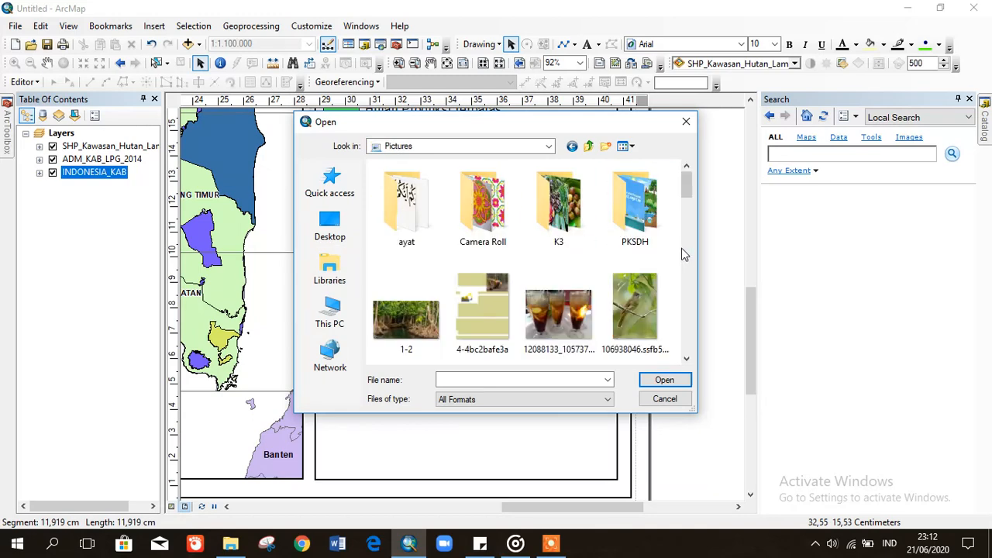
- Insert cropped-logo-unila-resmi, then delete it because of its black background
left_click_drag(688, 186, 688, 241)
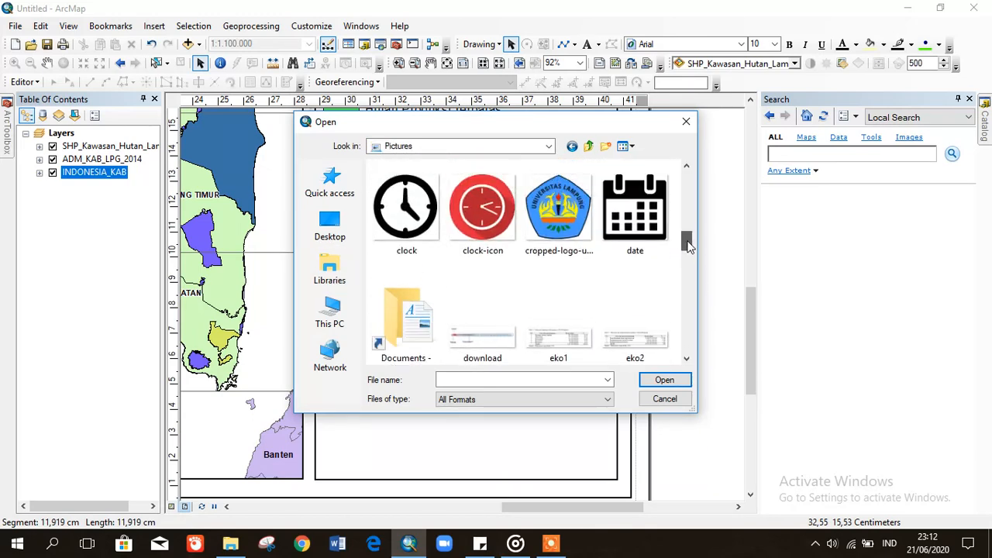
left_click(550, 198)
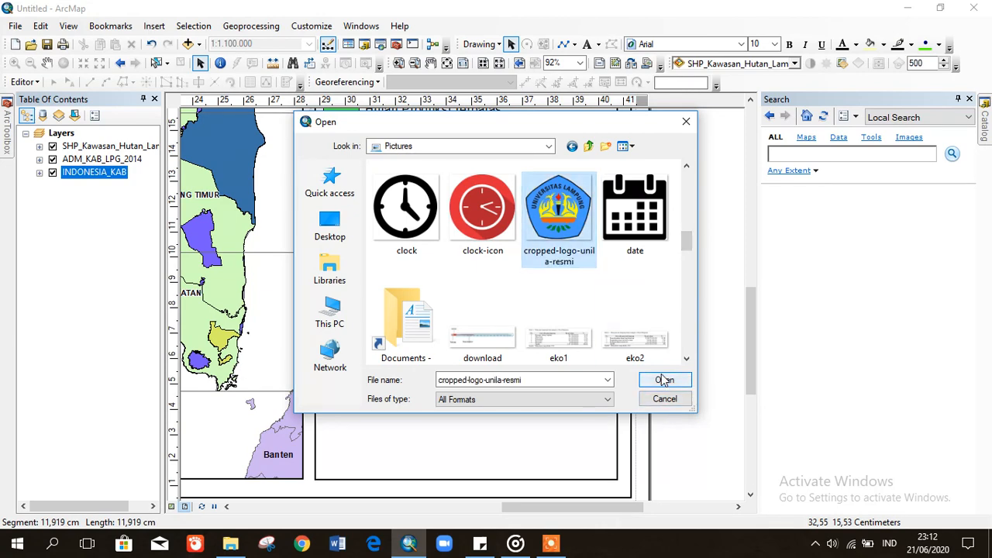
mouse_move(688, 241)
left_mouse_down()
mouse_move(685, 348)
mouse_move(686, 239)
left_mouse_up()
double_click(562, 221)
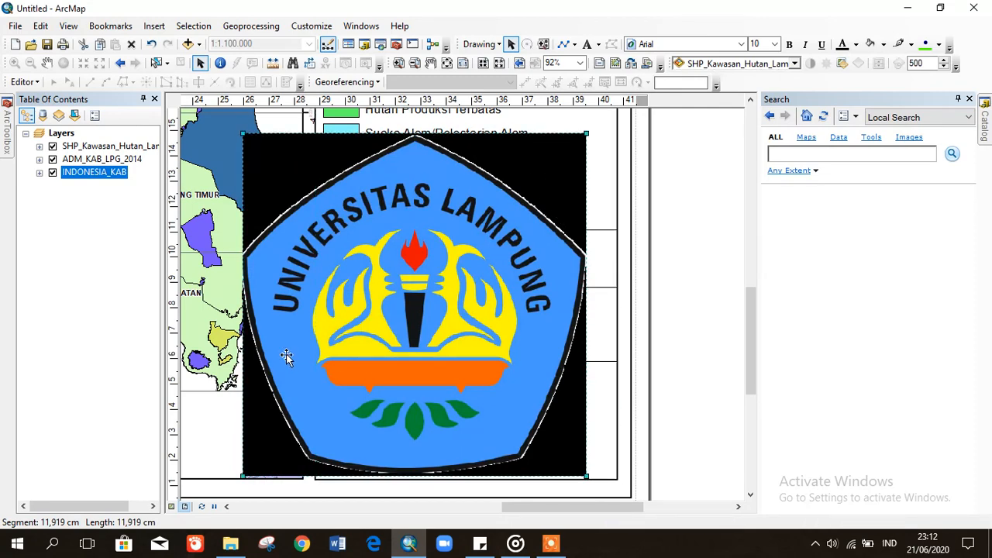
key("Delete")
- Insert the Logo_UnivLampung picture into the layout
left_click(157, 26)
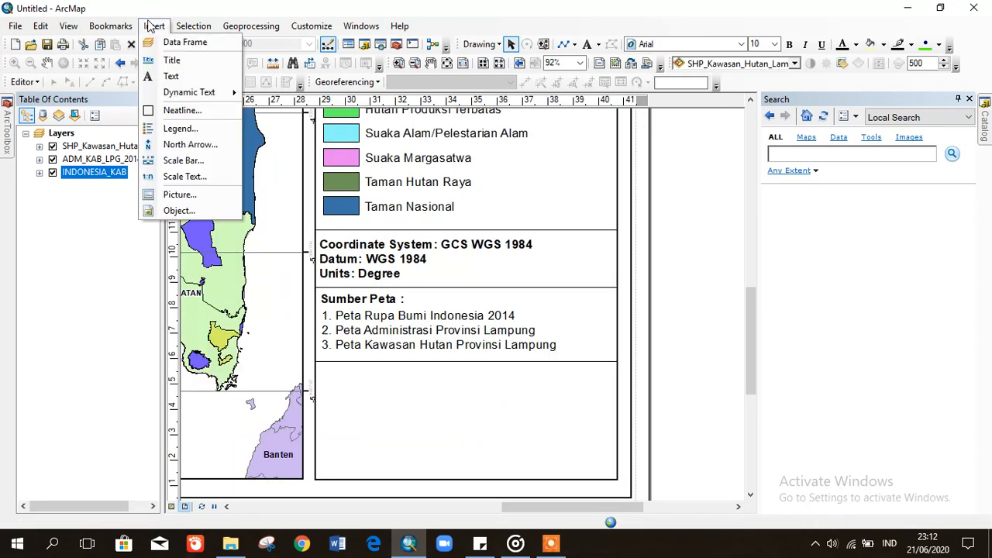
left_click(197, 195)
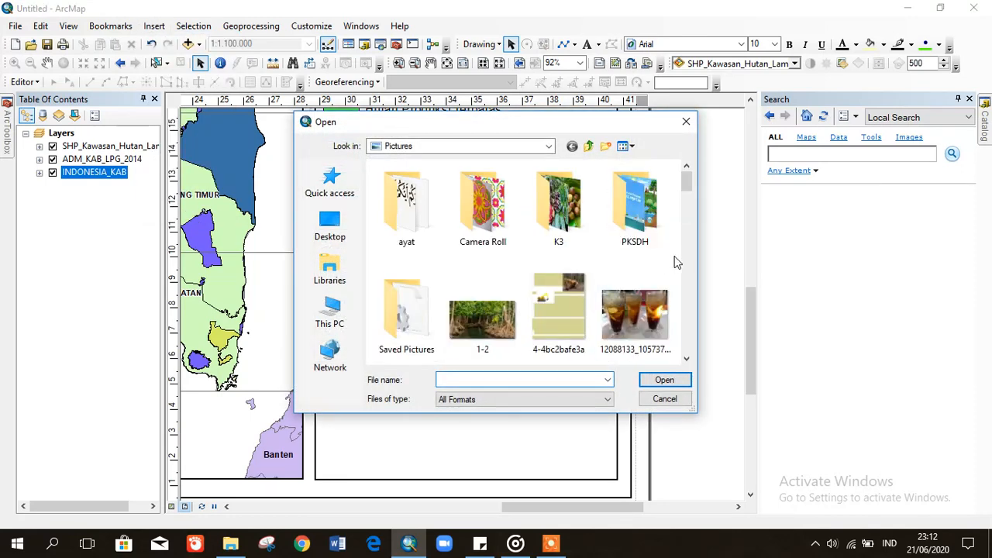
left_click_drag(688, 180, 686, 289)
left_click(634, 240)
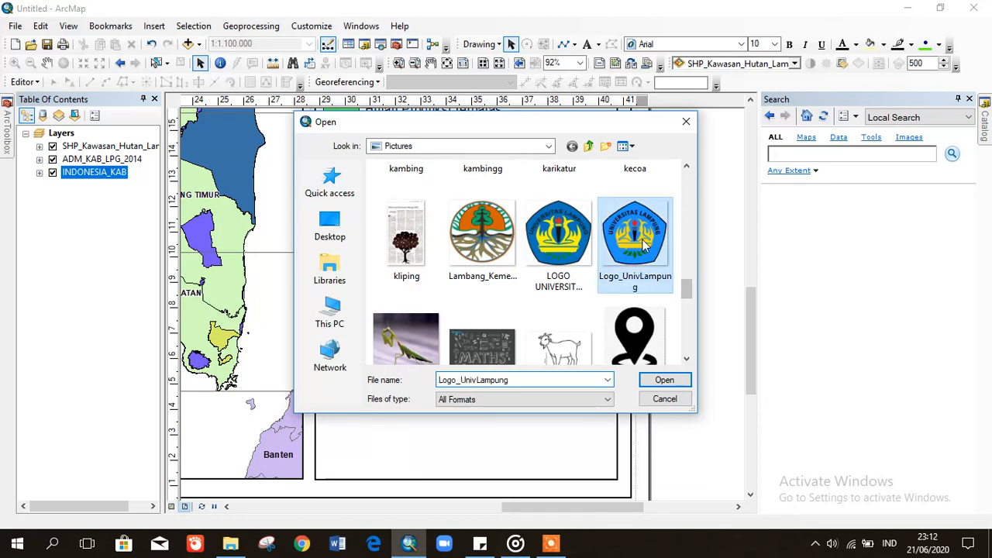
left_click(665, 380)
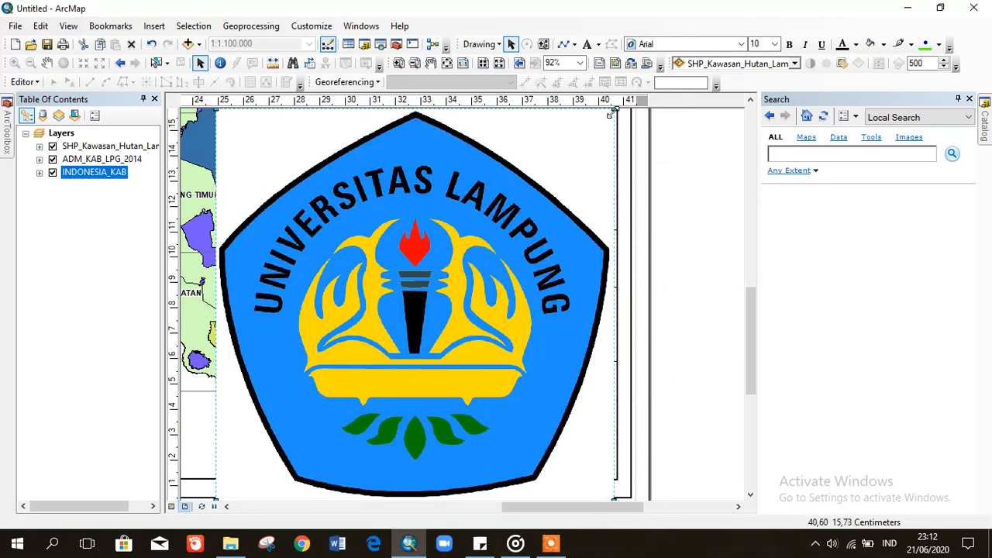
- Resize the Logo_UnivLampung logo and place it at the lower left of the bottom panel
left_click_drag(556, 189, 298, 419)
left_click_drag(243, 458, 442, 402)
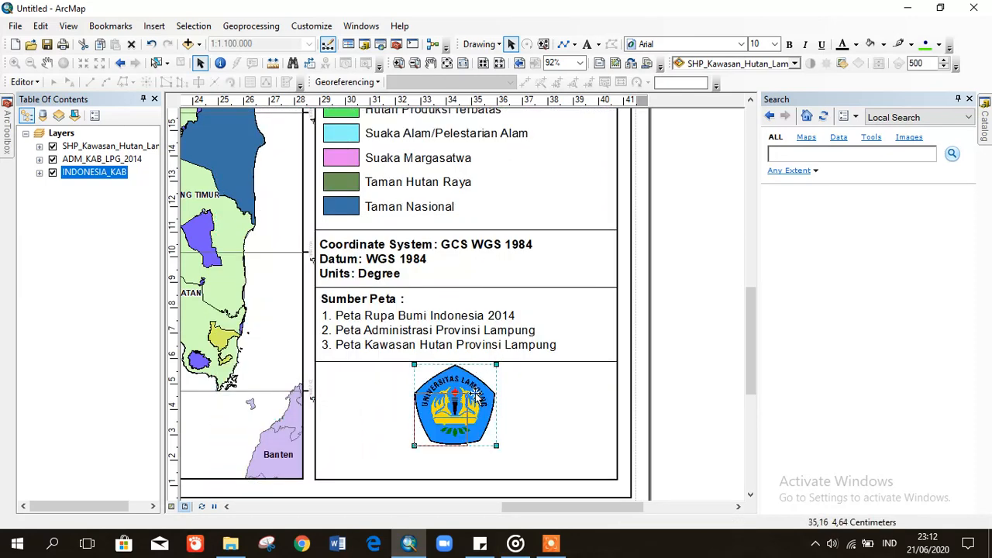
left_click_drag(496, 364, 467, 382)
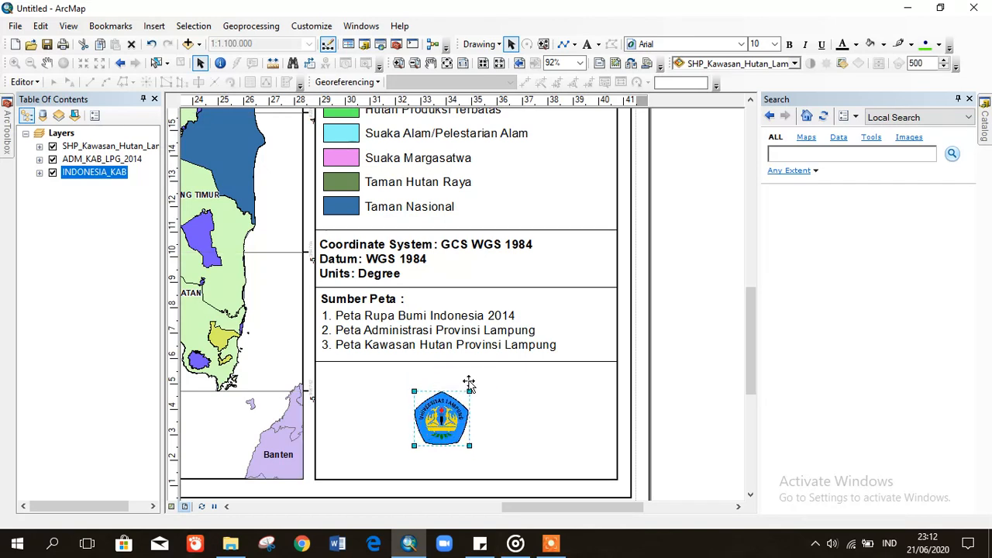
left_click(700, 378)
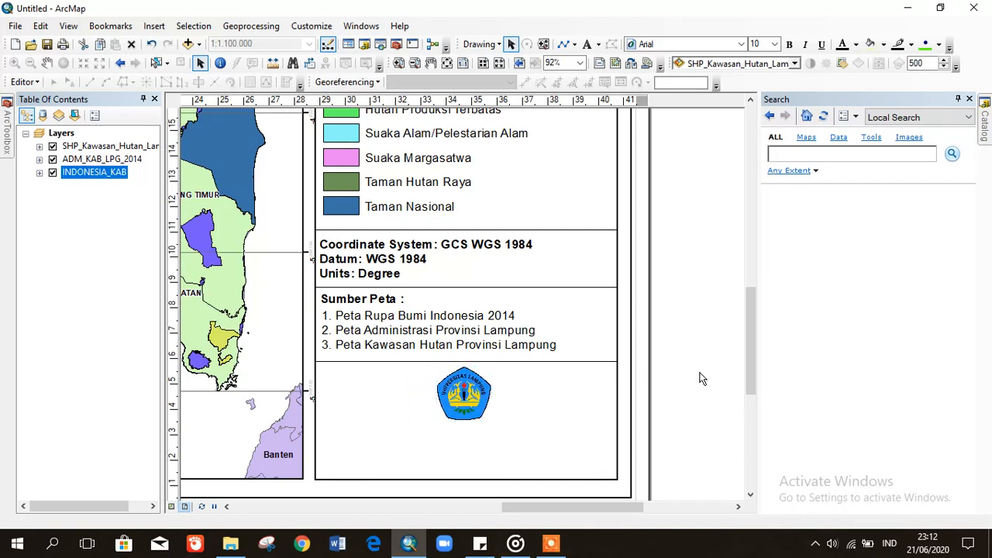
left_click(461, 403)
left_click_drag(461, 403, 349, 438)
left_click_drag(381, 408, 399, 392)
left_click_drag(358, 425, 357, 417)
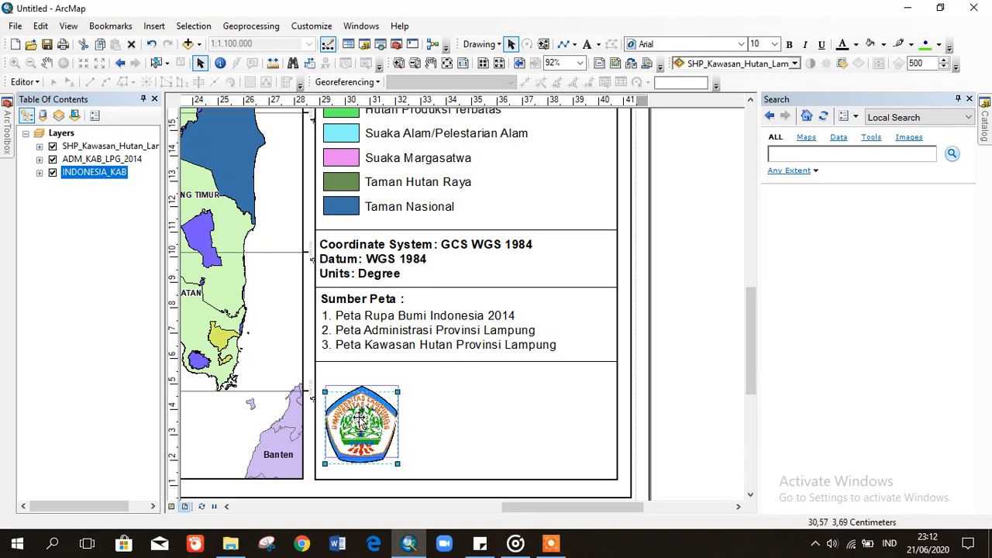
left_click(676, 397)
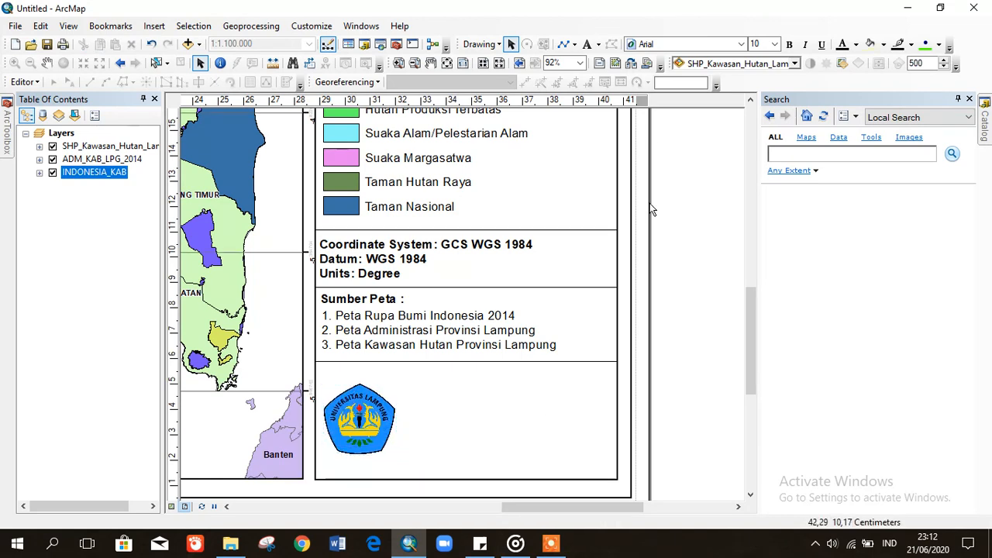
- Add a 'Dibuat Oleh :' text label right of the logo and open its context menu
left_click(587, 44)
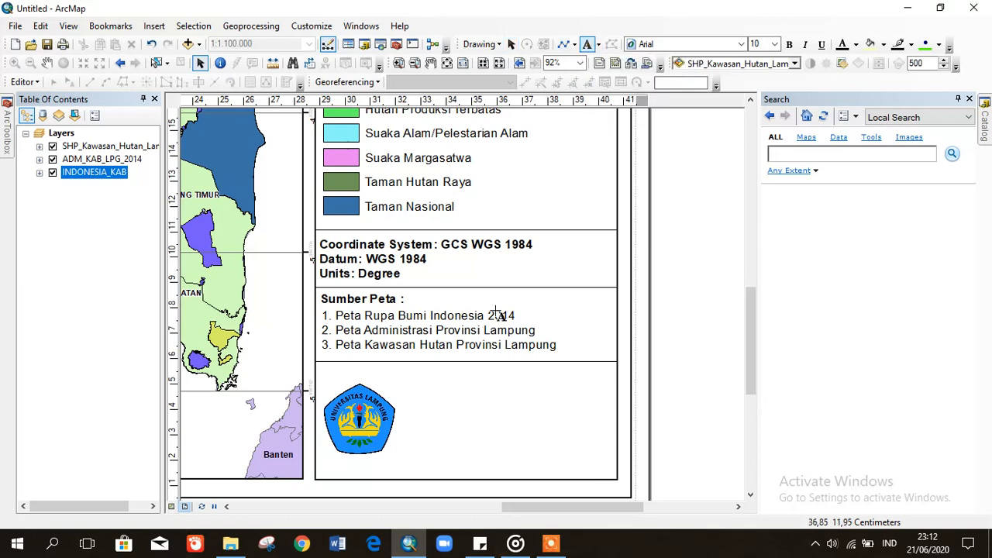
left_click(454, 385)
type("D")
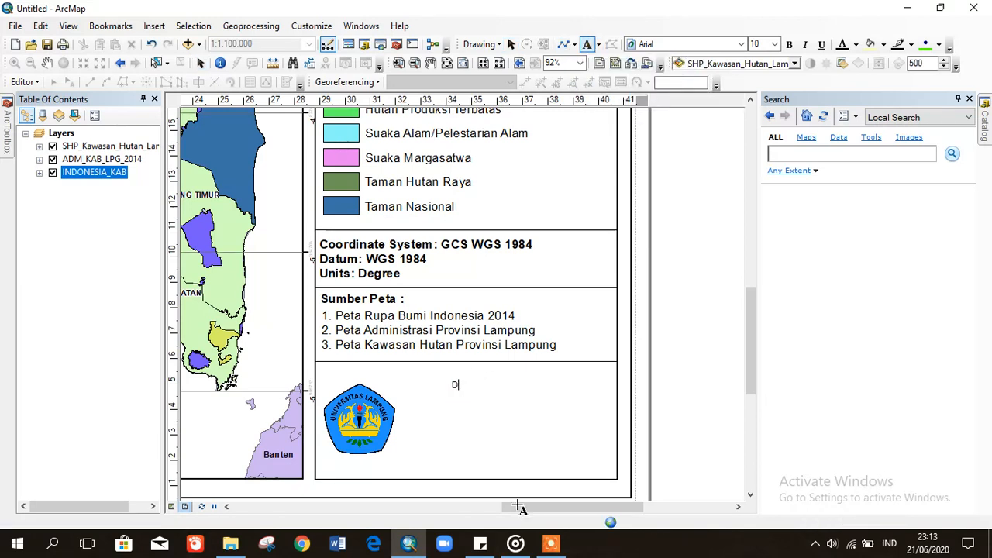
type("ibuat")
key("Return")
type("Oleh :")
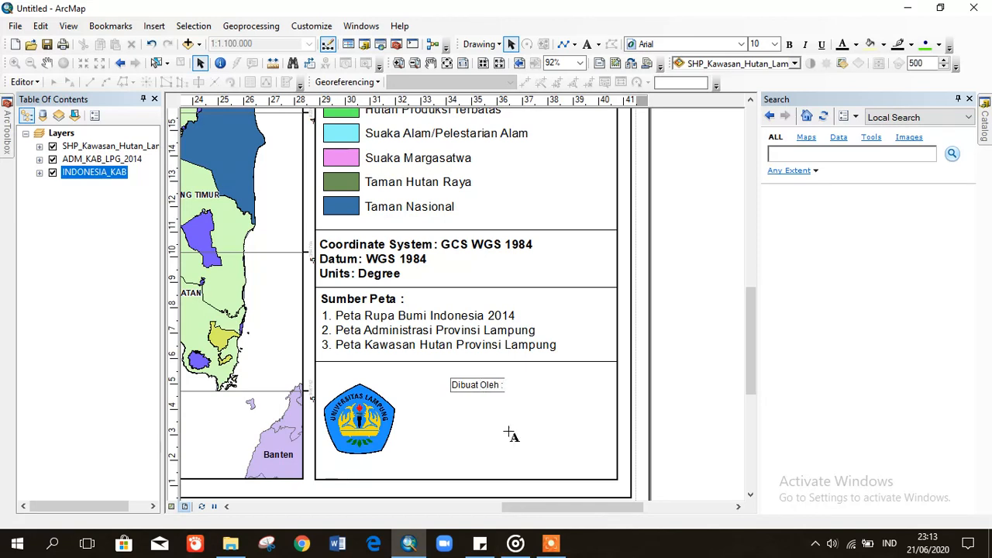
left_click(509, 44)
left_click(474, 388)
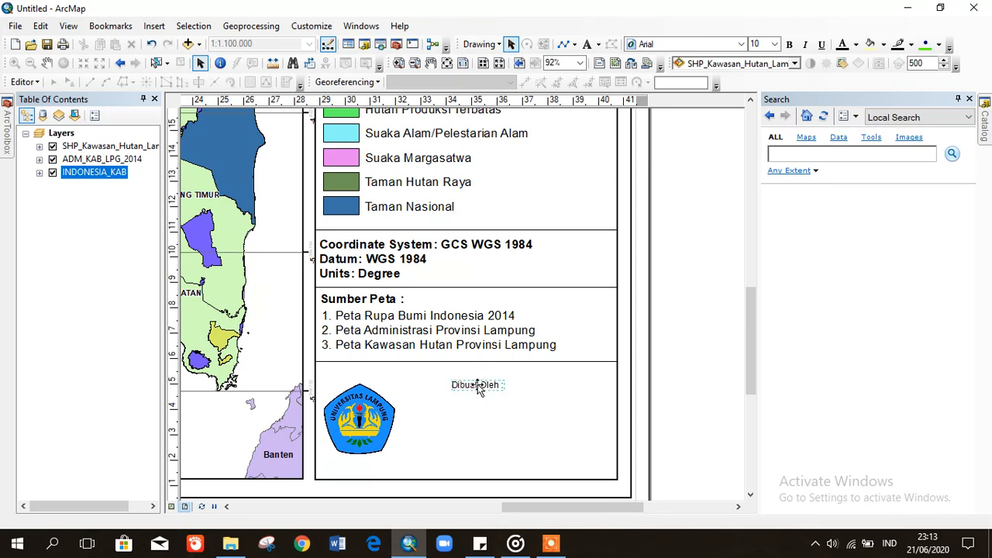
right_click(458, 391)
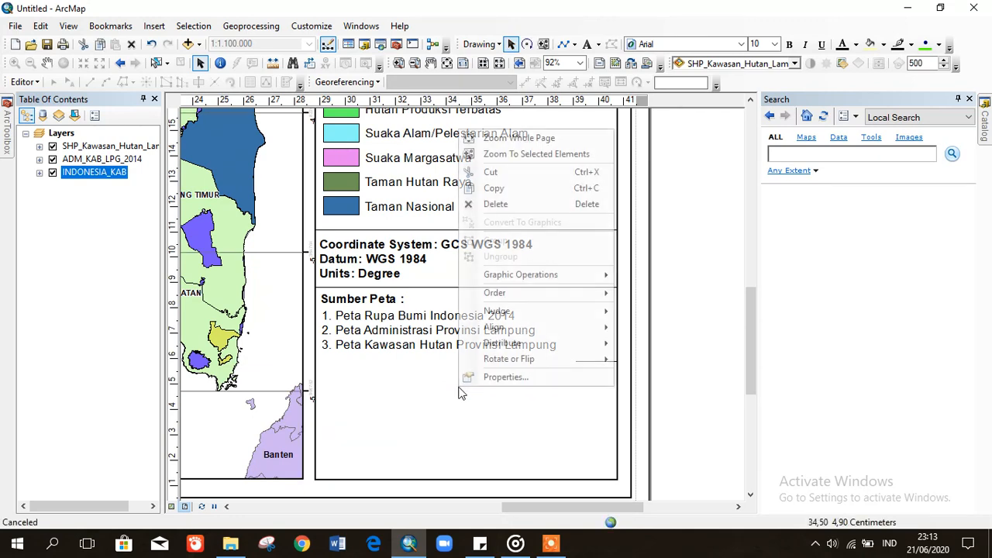
- Add the author's name, student number, 'Kehutanan 2018' and 'Universitas Lampung' lines to the credit text
left_click(496, 373)
left_click(461, 197)
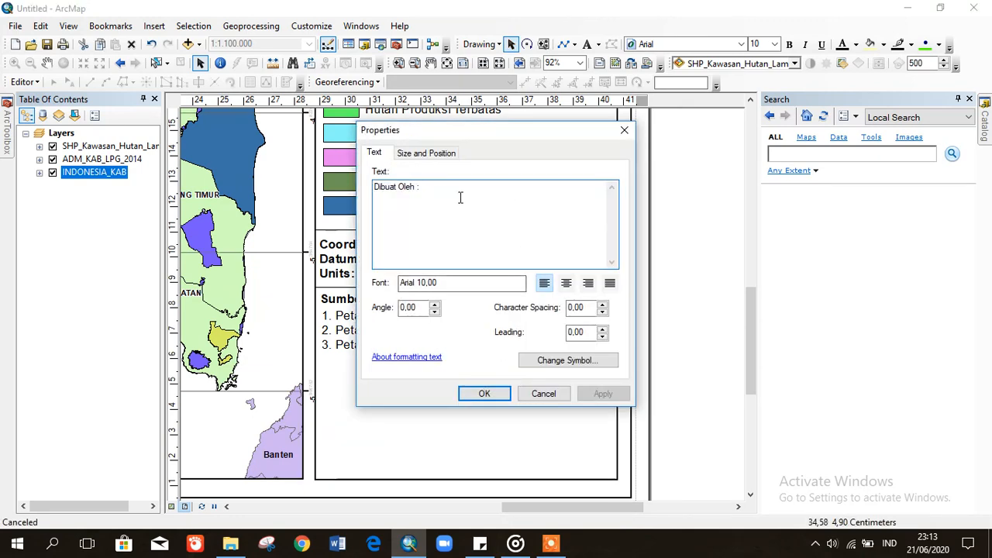
key("Return")
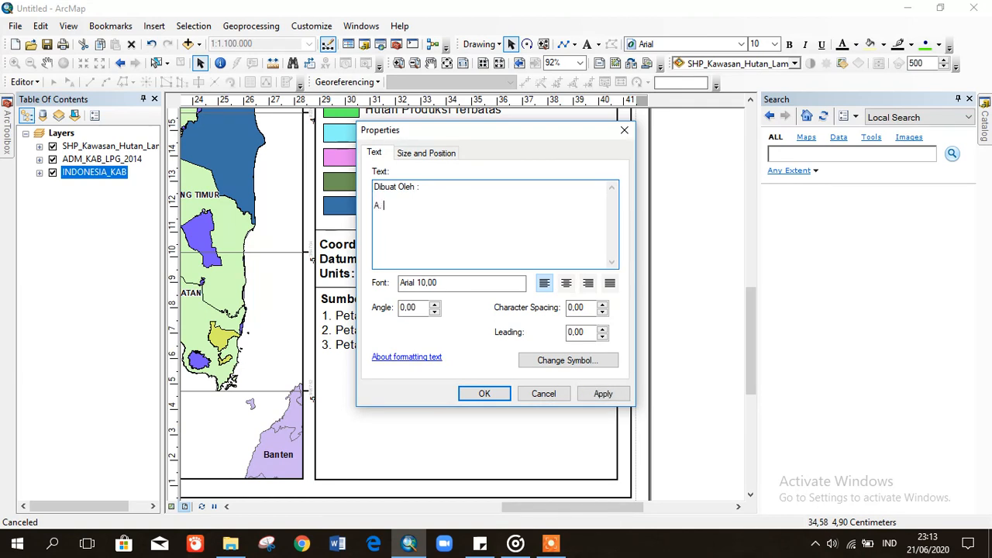
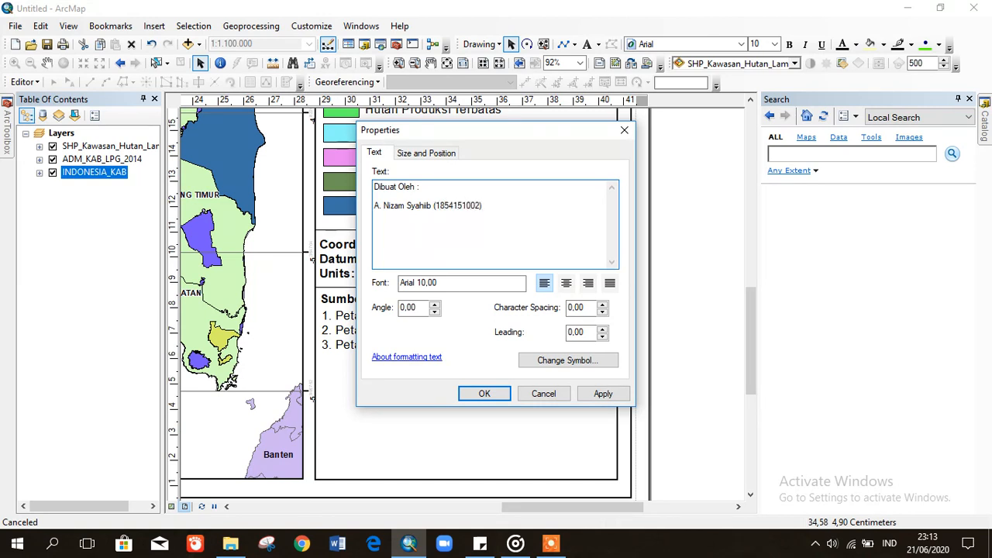
type("tanan 2018")
key("Return")
type("Universi")
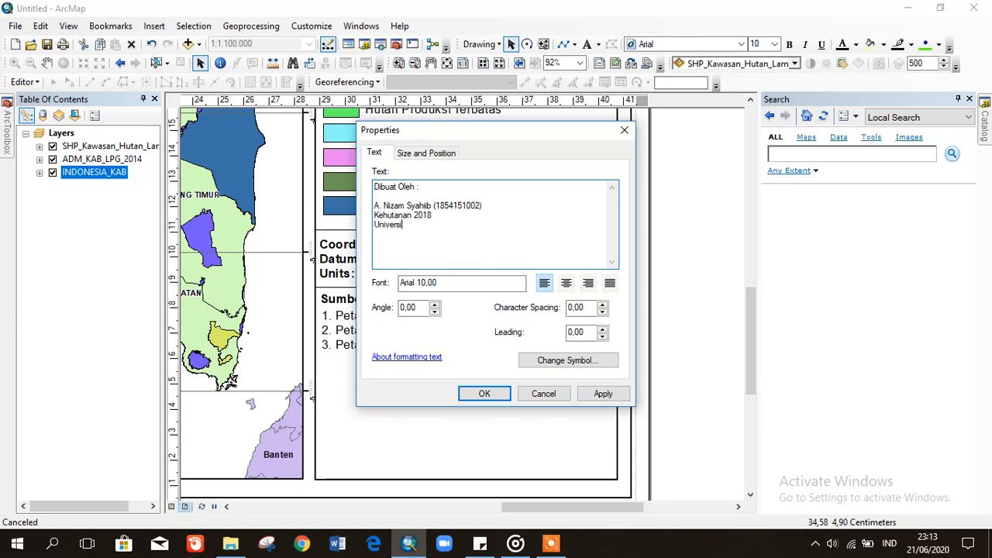
type("tas Lampung")
left_click(603, 393)
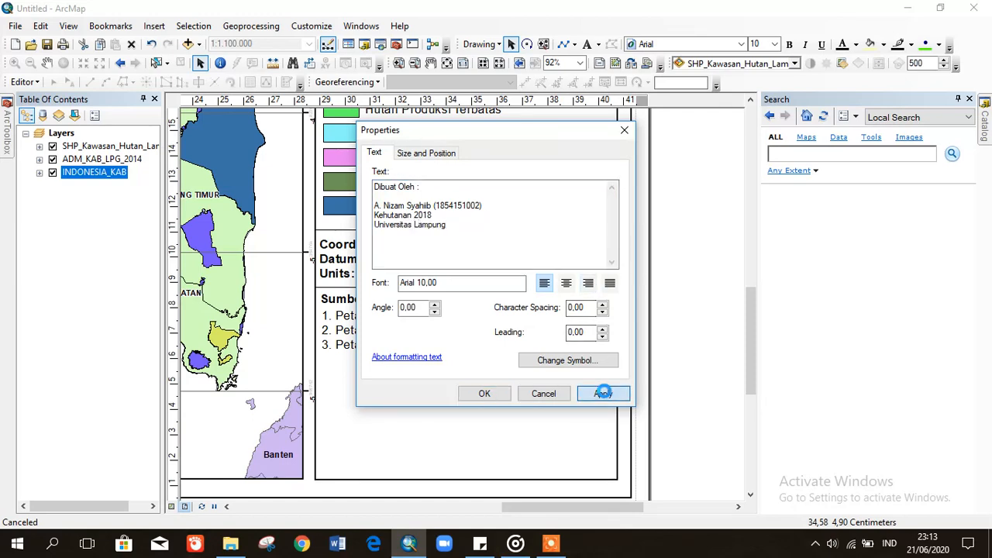
left_click(500, 396)
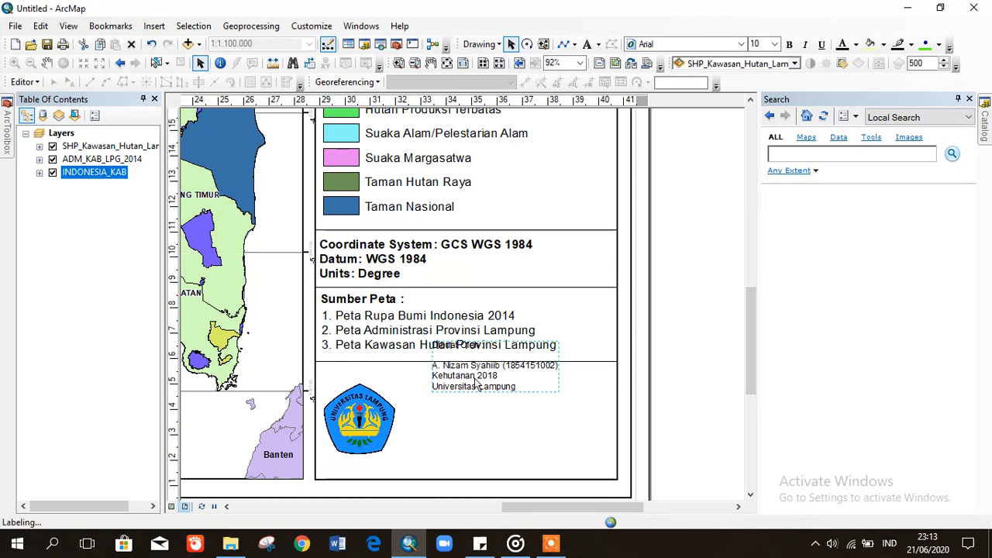
- Move the Dibuat Oleh credit block down beside the university logo and set it to 12 pt
left_click_drag(475, 380, 458, 419)
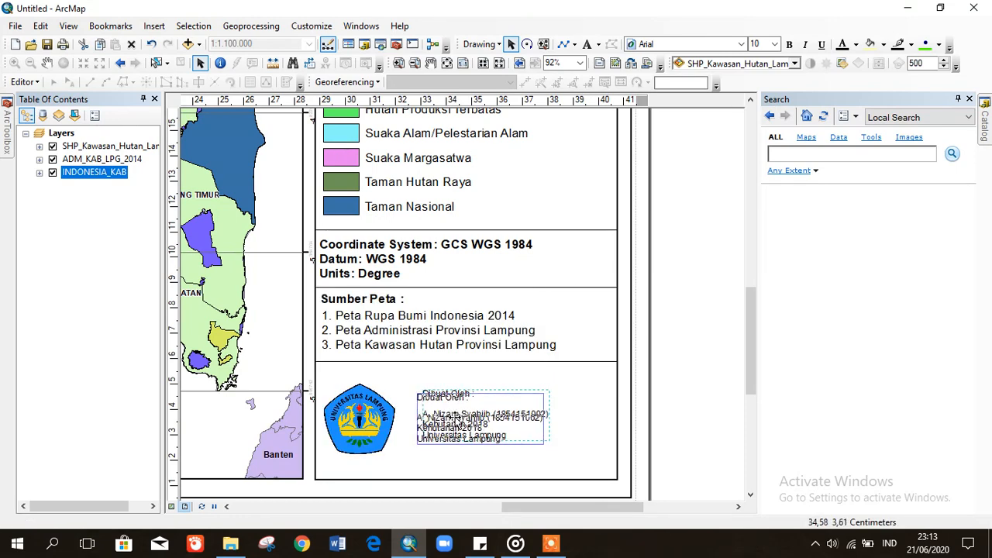
left_click(775, 44)
left_click(759, 105)
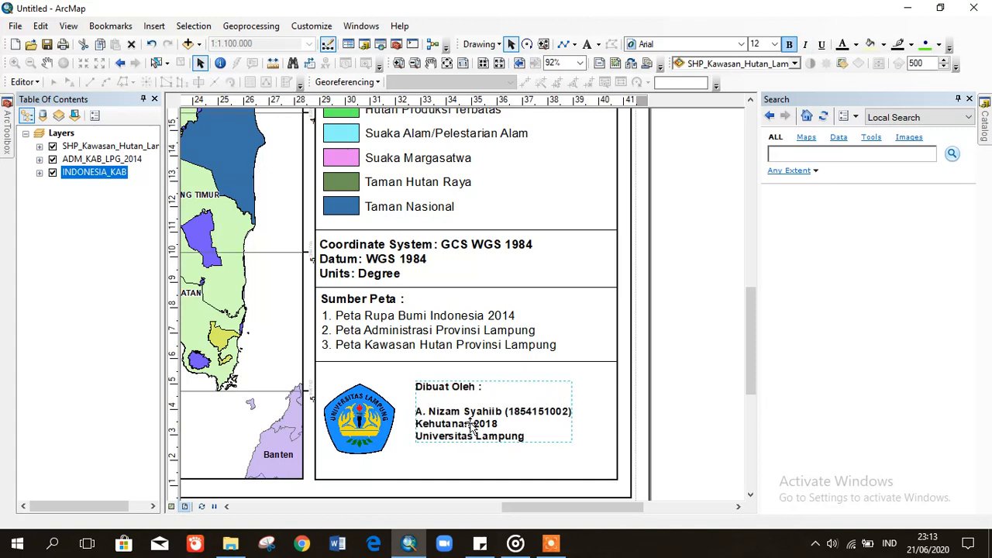
left_click_drag(470, 418, 467, 432)
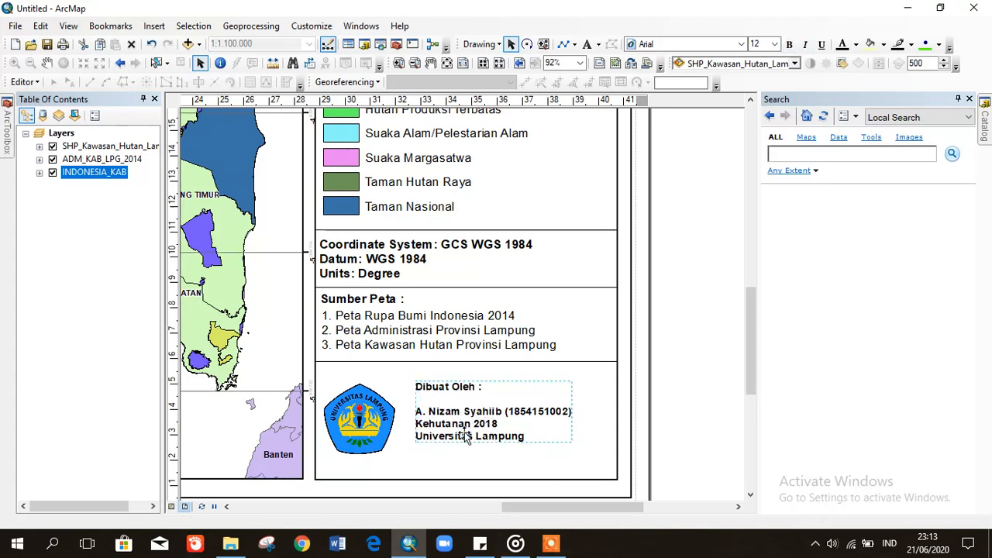
left_click(700, 381)
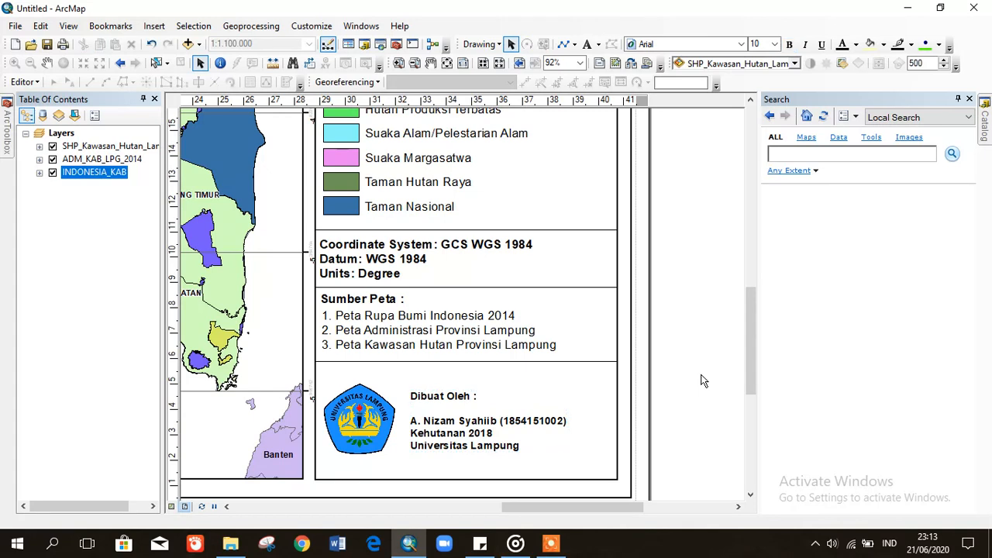
left_click(491, 361)
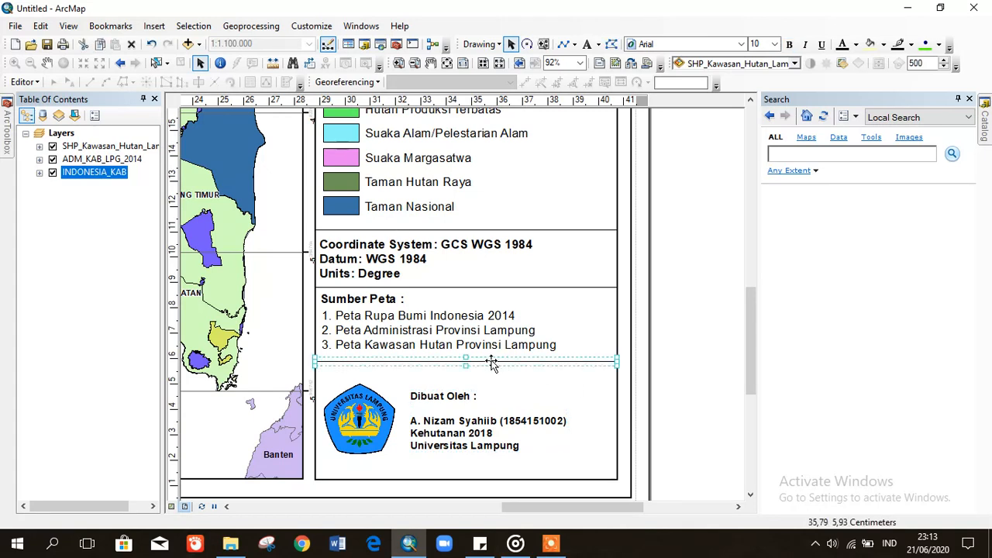
left_click(671, 375)
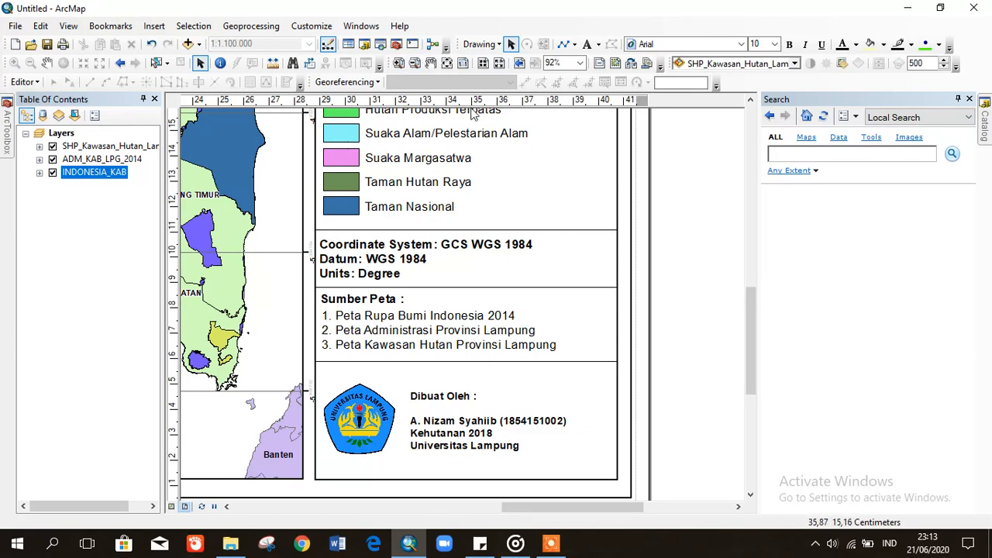
- Zoom to the whole page to view the complete PETA KAWASAN HUTAN PROVINSI LAMPUNG layout
left_click(447, 63)
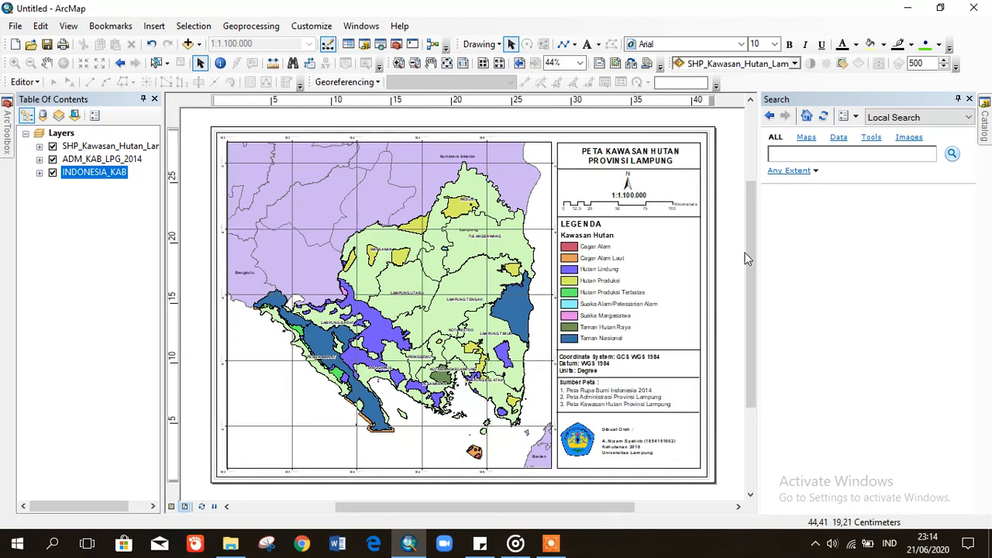
left_click_drag(753, 267, 752, 266)
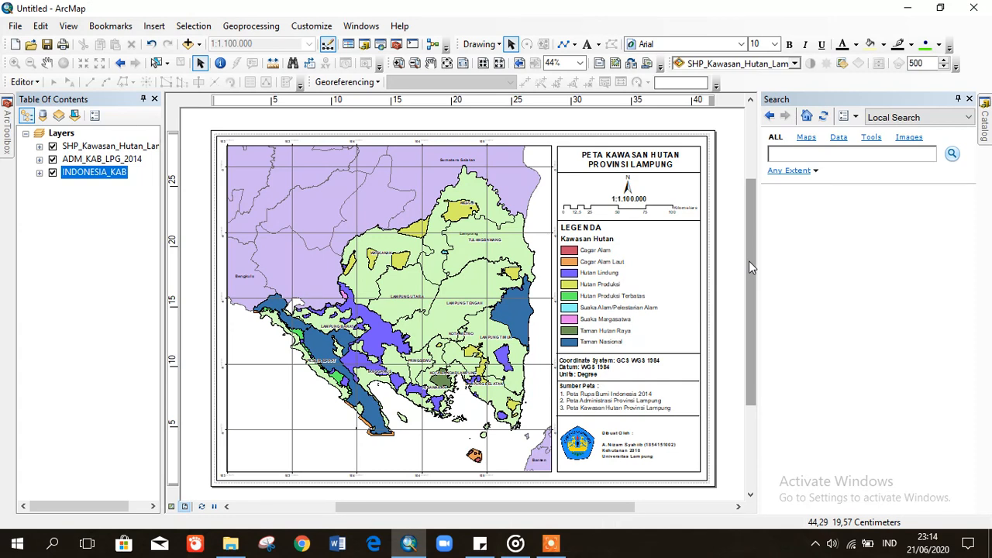
- Start a map export to the KHT folder with file name 'Peta Kawasan Hutan'
left_click(15, 26)
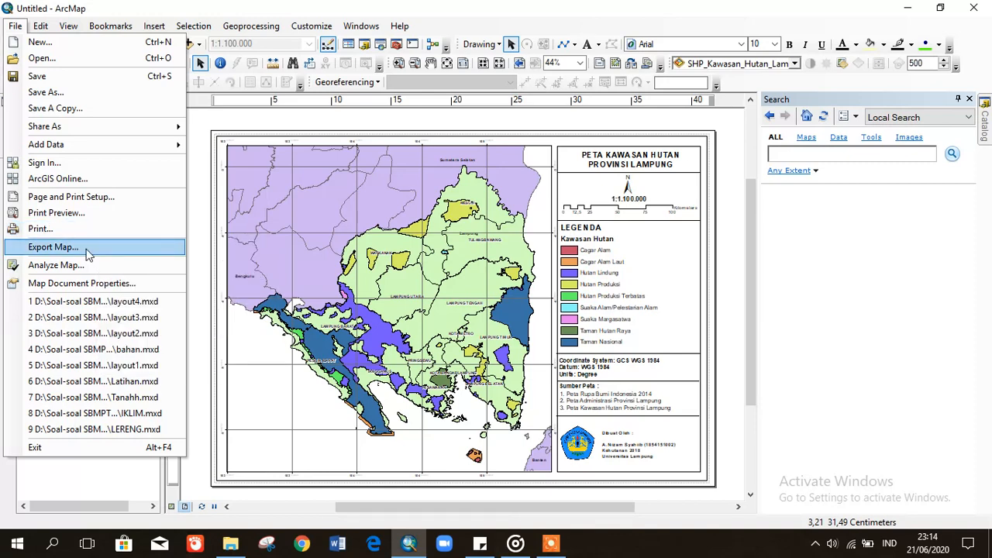
left_click(88, 249)
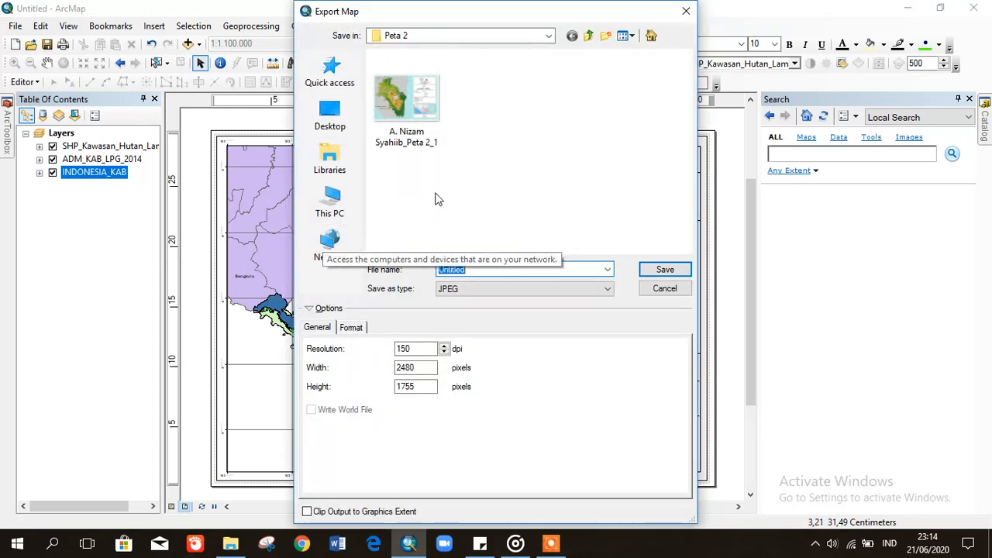
left_click(548, 36)
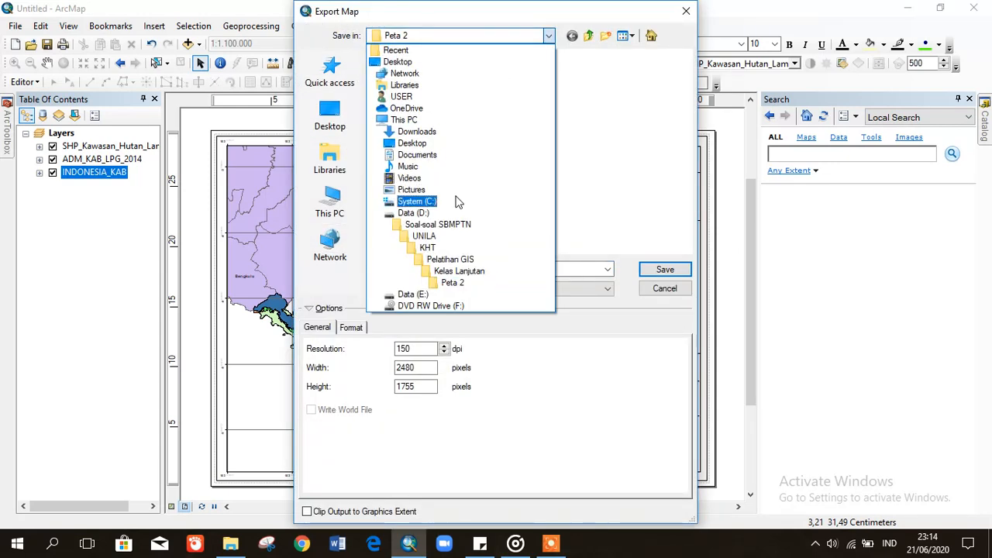
left_click(429, 247)
double_click(502, 270)
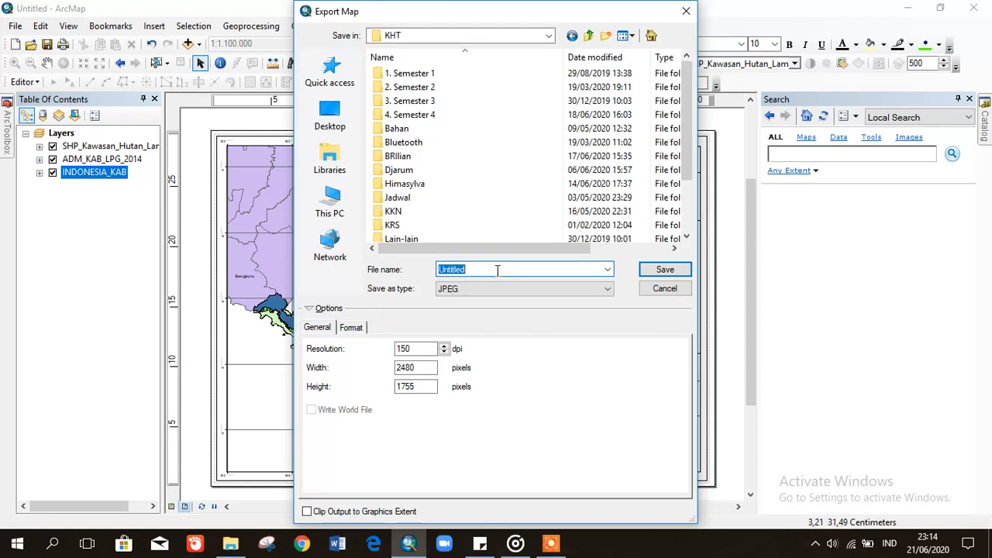
type("Peta ")
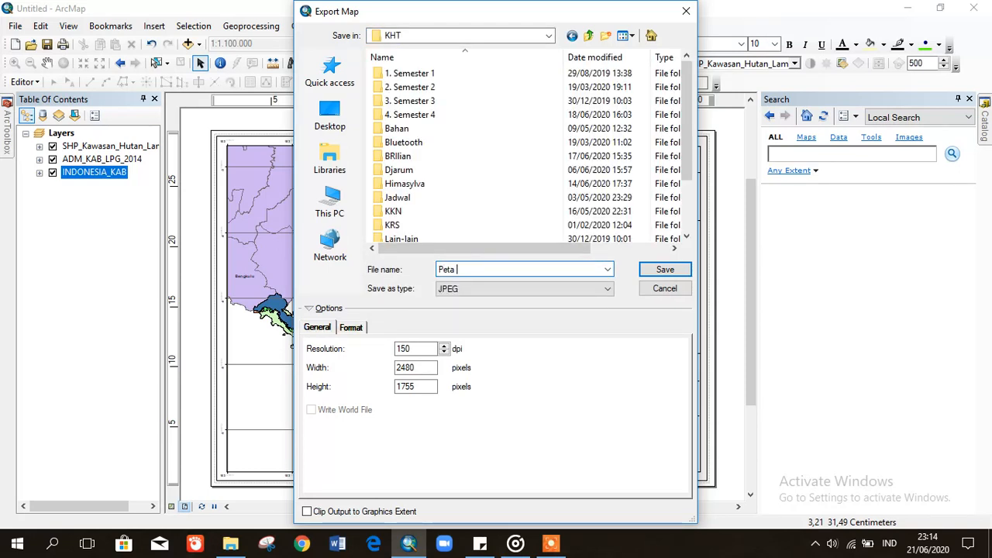
type("Kawas")
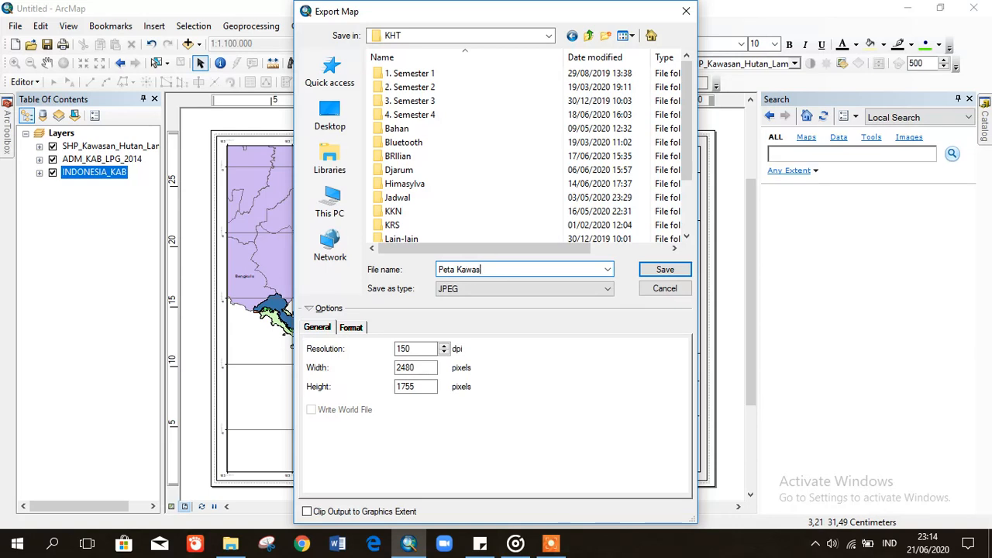
type("an Hutan")
- Save the export as a JPEG at 300 dpi resolution
left_click(516, 292)
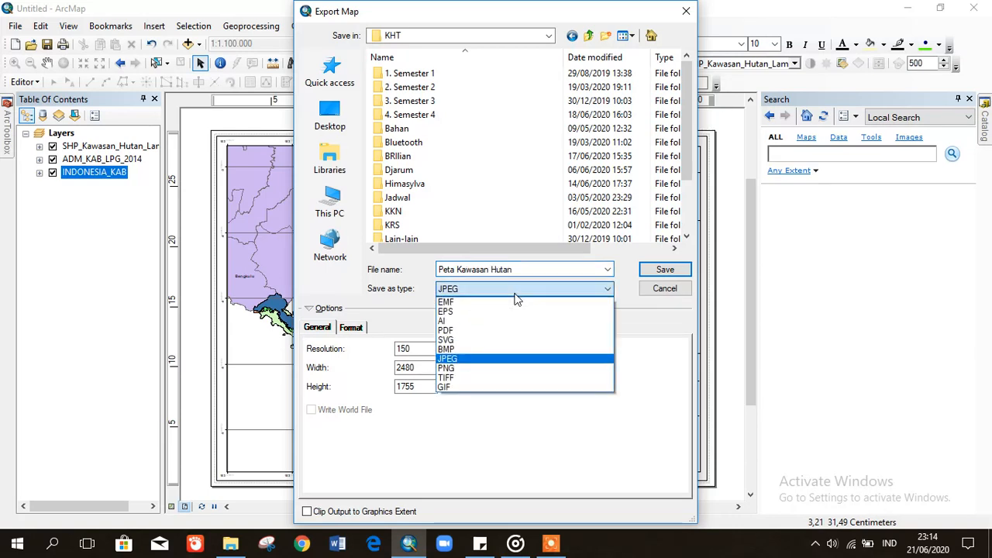
left_click(471, 359)
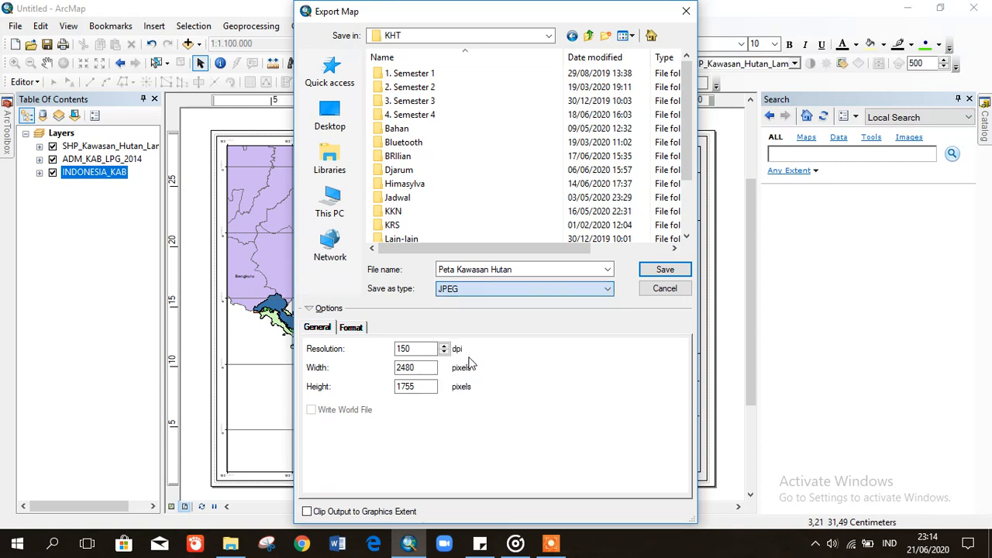
left_click_drag(424, 349, 379, 350)
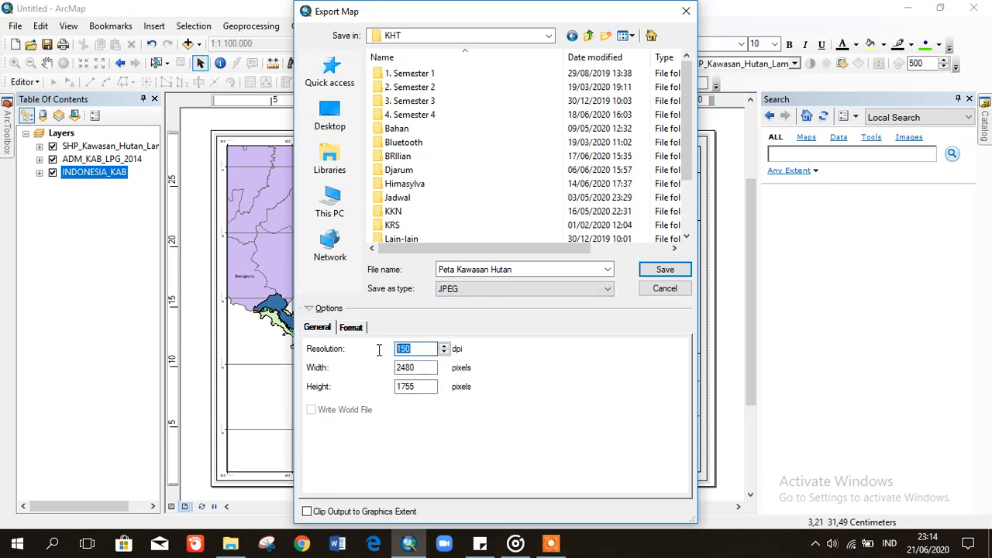
type("300")
left_click(661, 270)
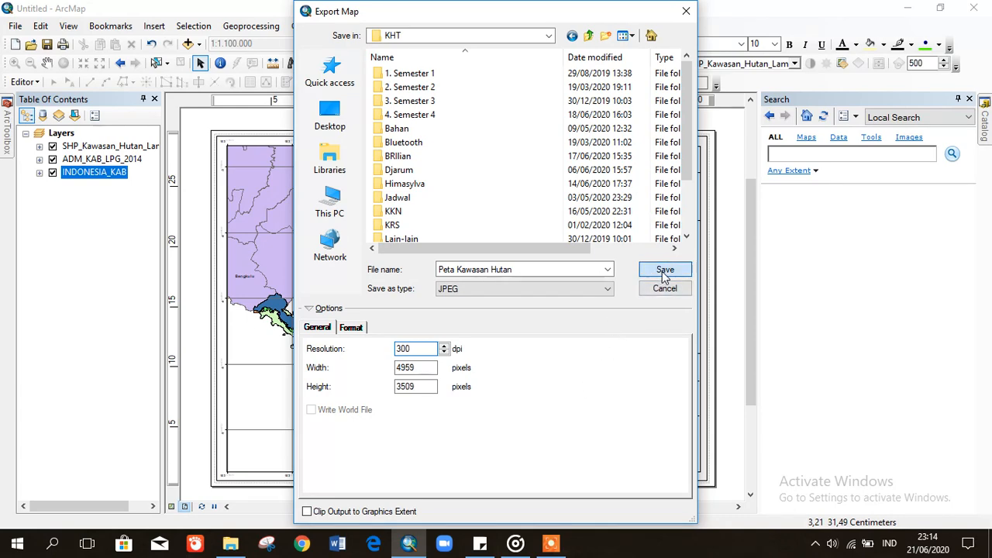